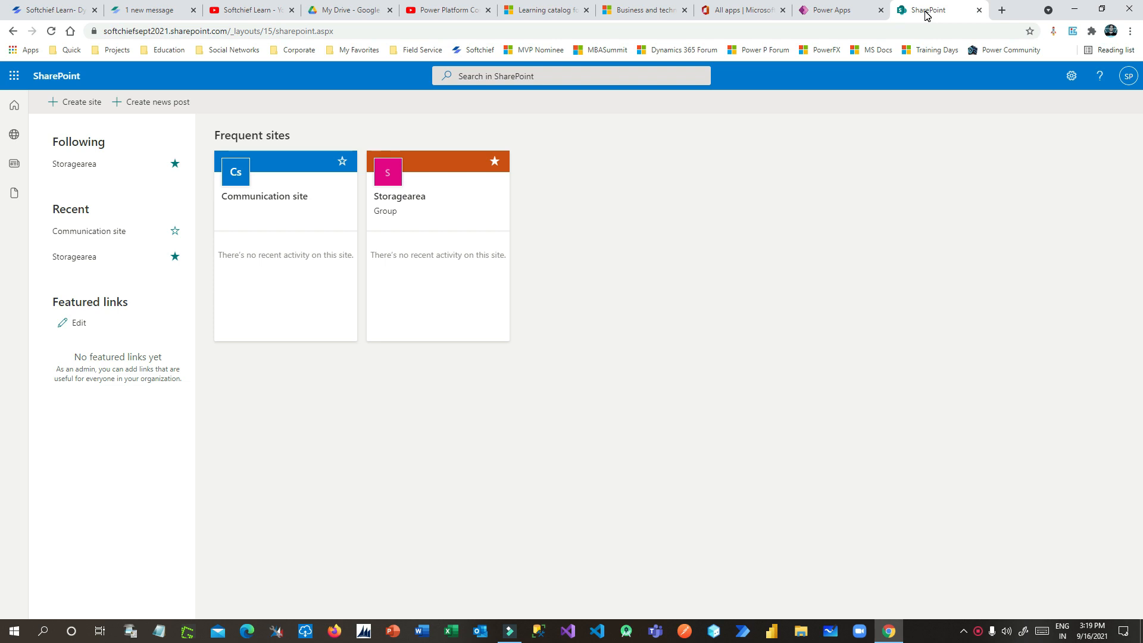
From the SharePoint start page, open Create site to choose a Team or Communication site
left_click(679, 217)
left_click(648, 216)
left_click(866, 11)
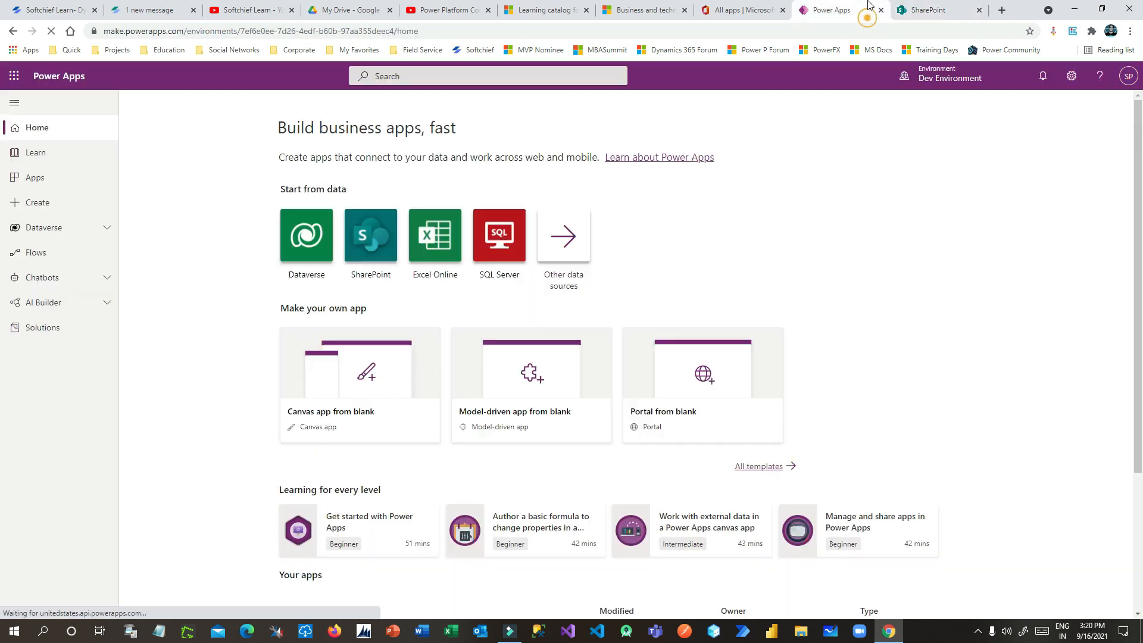
left_click(917, 11)
left_click(687, 205)
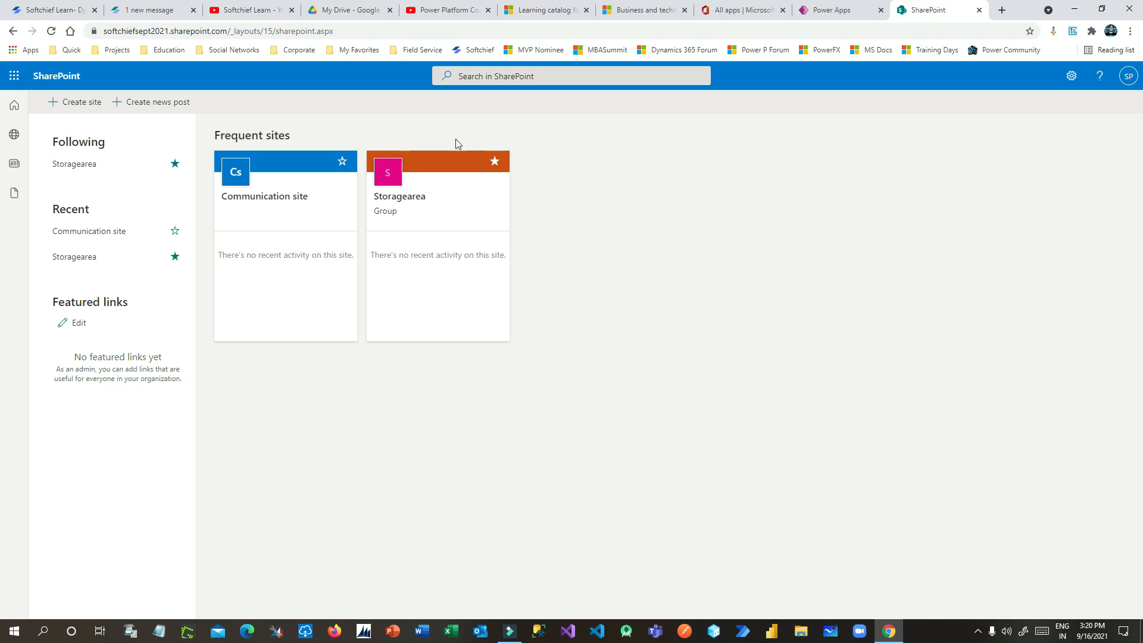
left_click(89, 103)
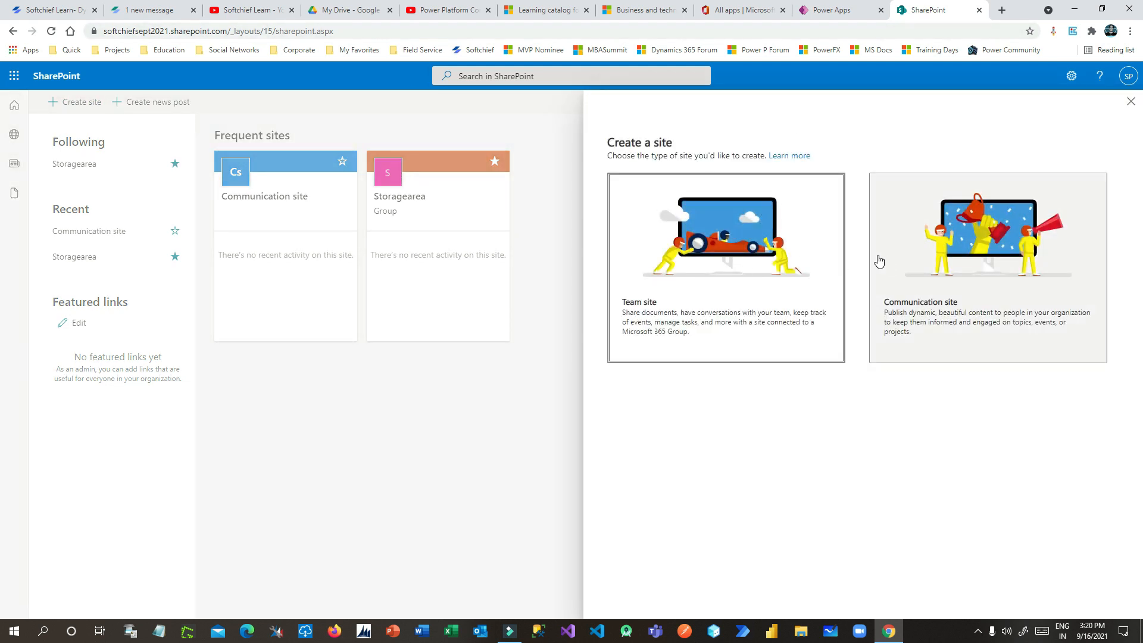
Create a public Team site named 'Feedback Portal' and finish the setup wizard
left_click(798, 242)
left_click(955, 176)
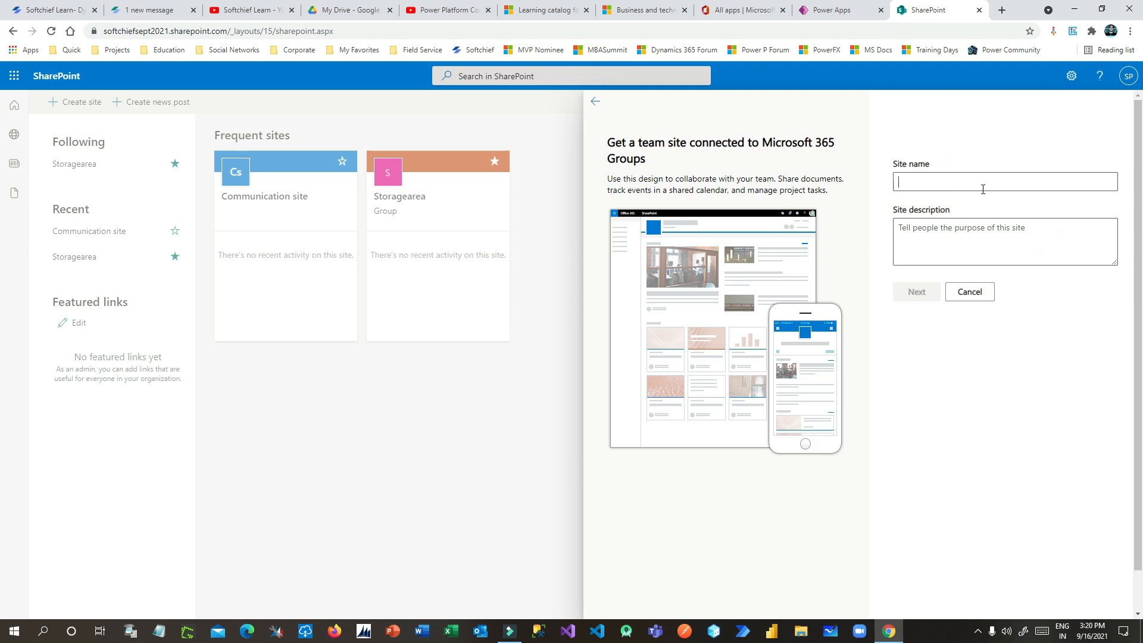
type("Feedback")
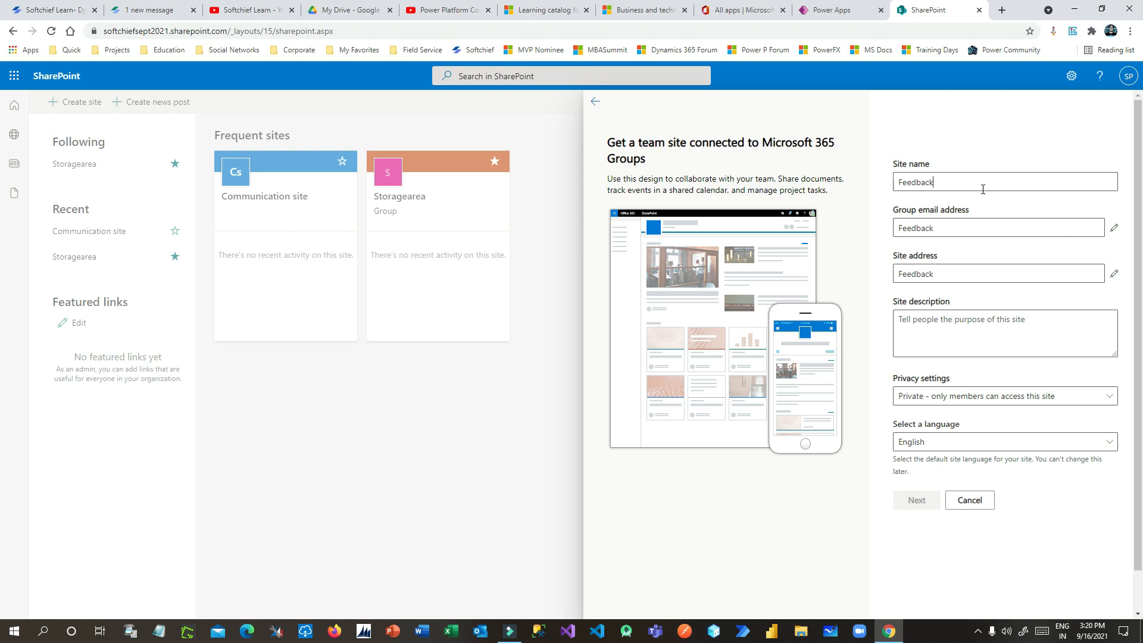
type(" Portal")
left_click(1039, 320)
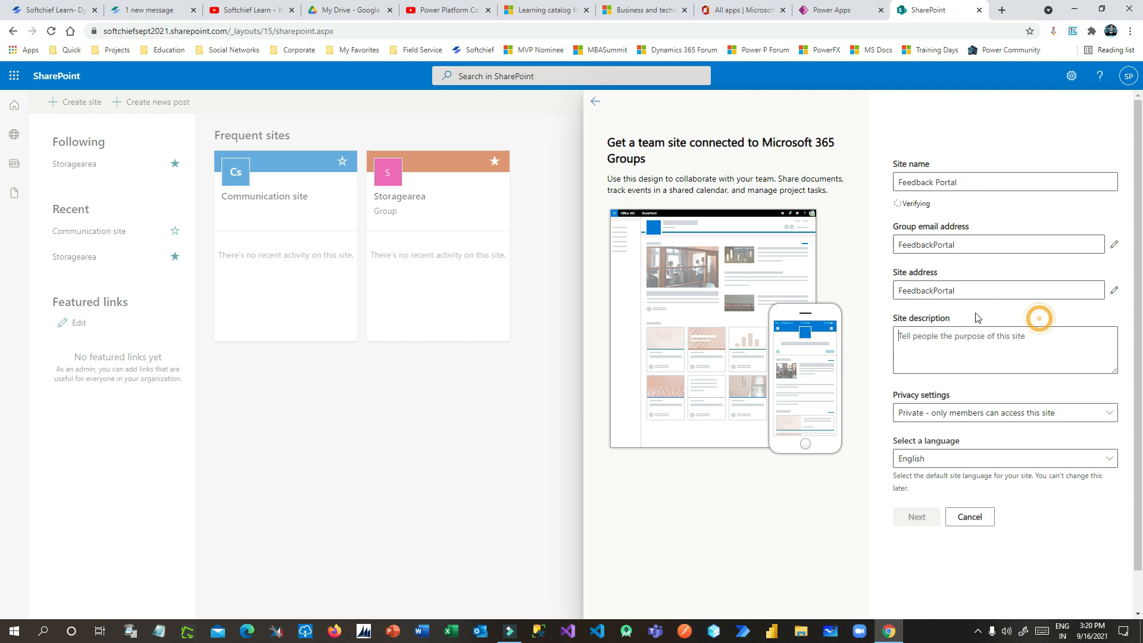
left_click(963, 436)
left_click(947, 458)
left_click(928, 543)
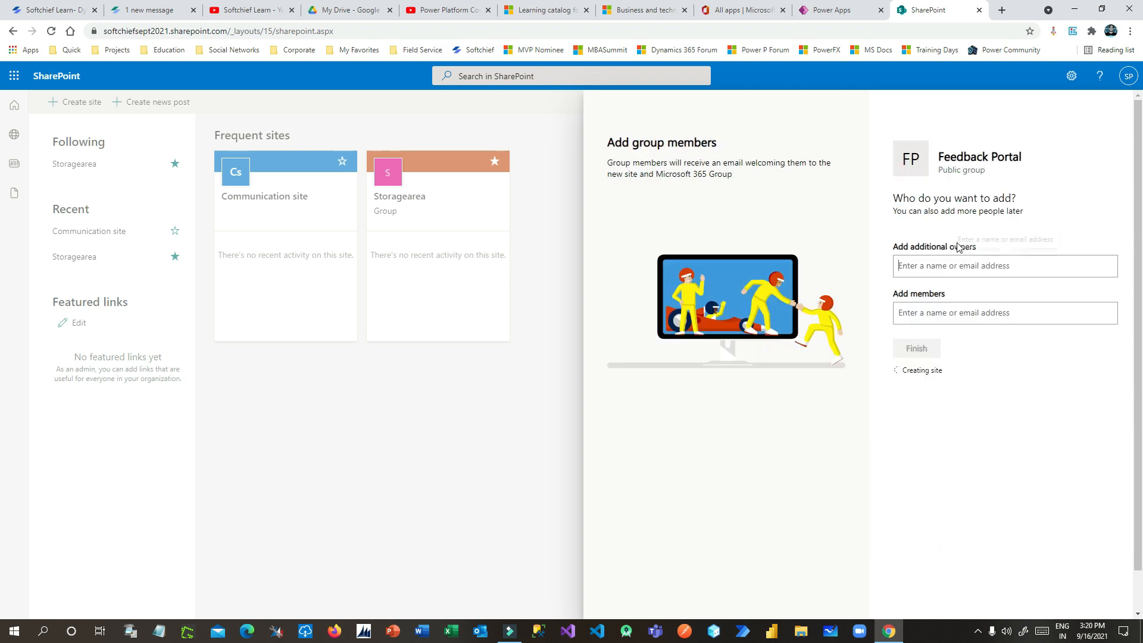
left_click(922, 350)
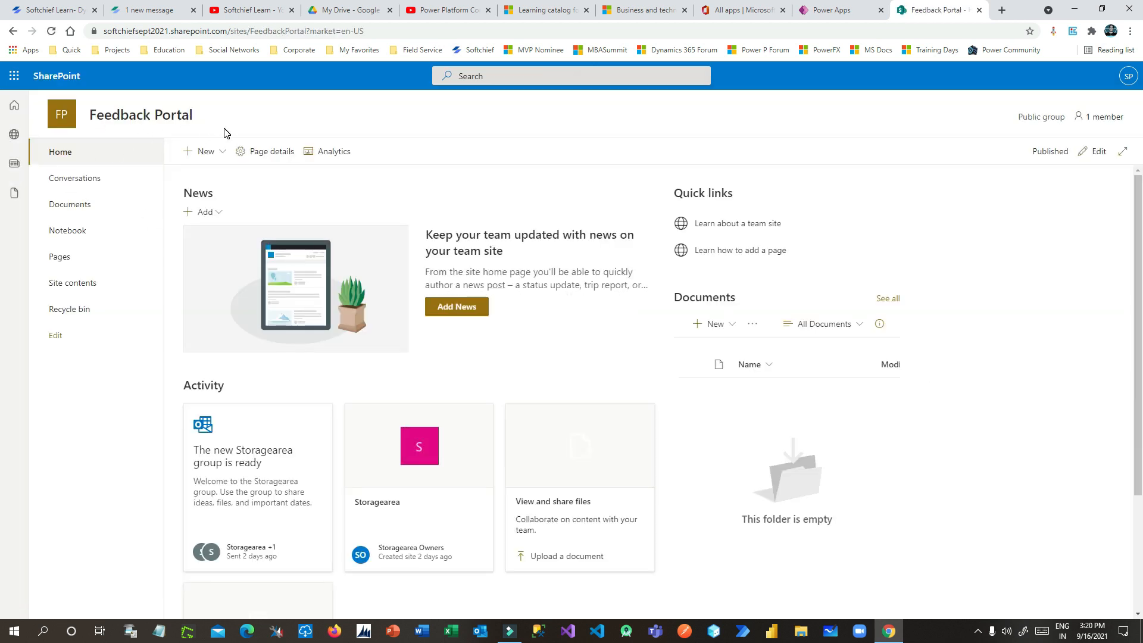
left_click(223, 157)
Create a blank list named 'Feedback List' and dismiss the next-steps suggestions
left_click(235, 178)
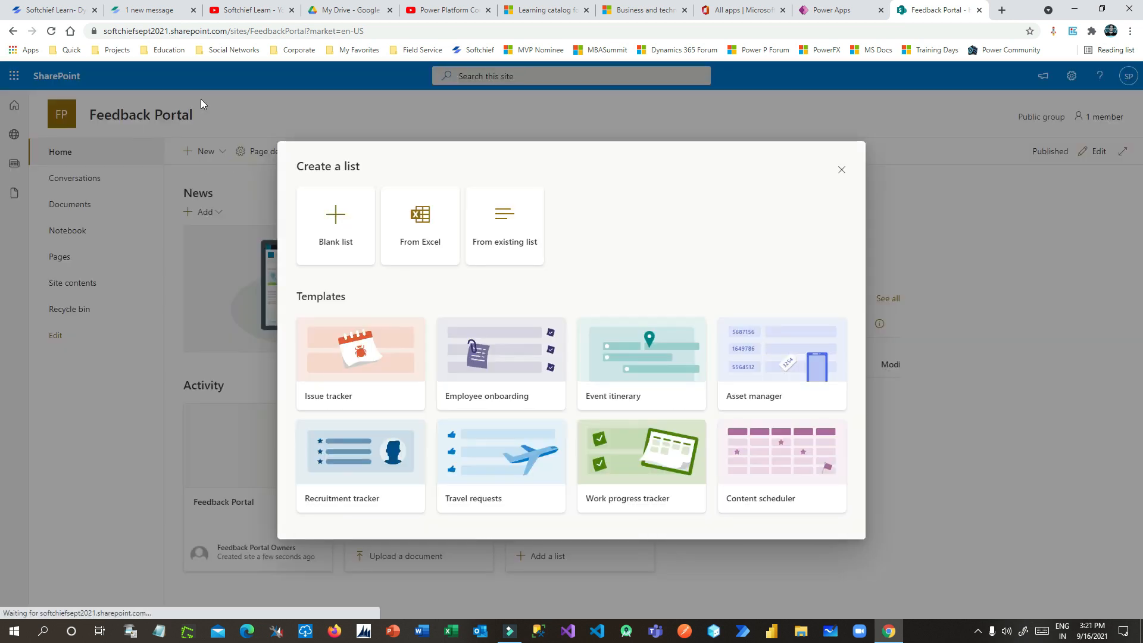
left_click(346, 217)
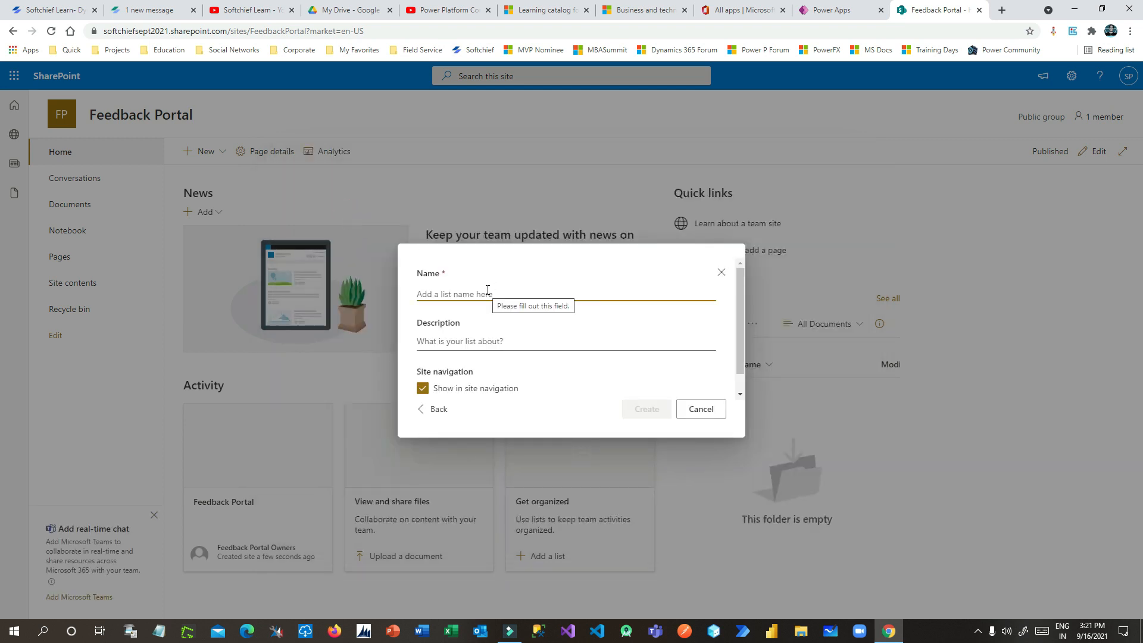
type("Fee")
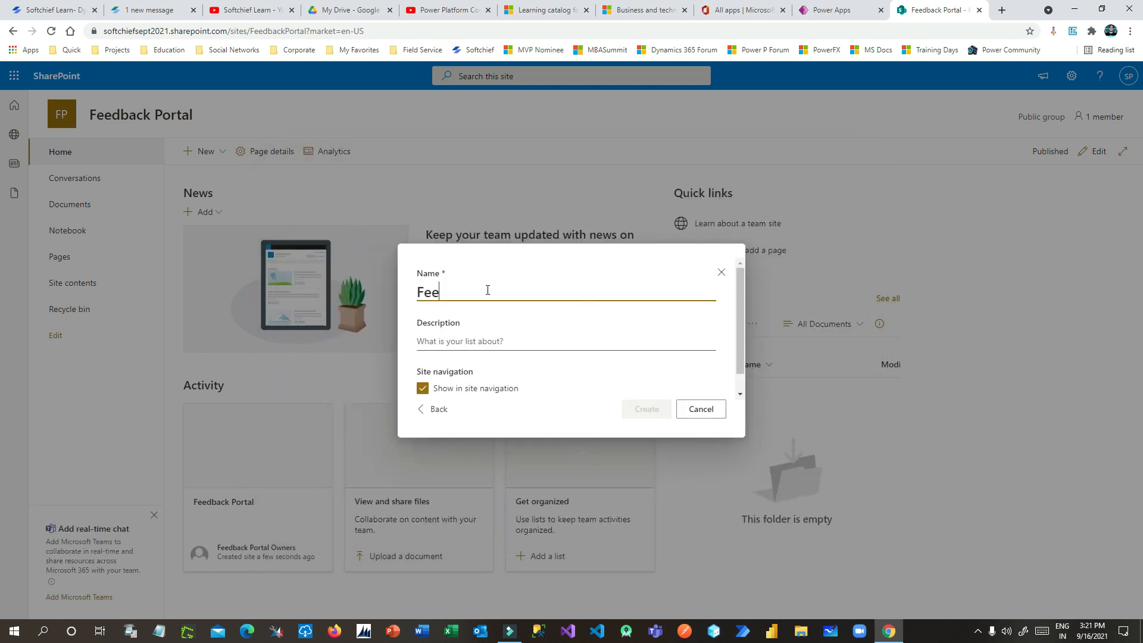
type("dback")
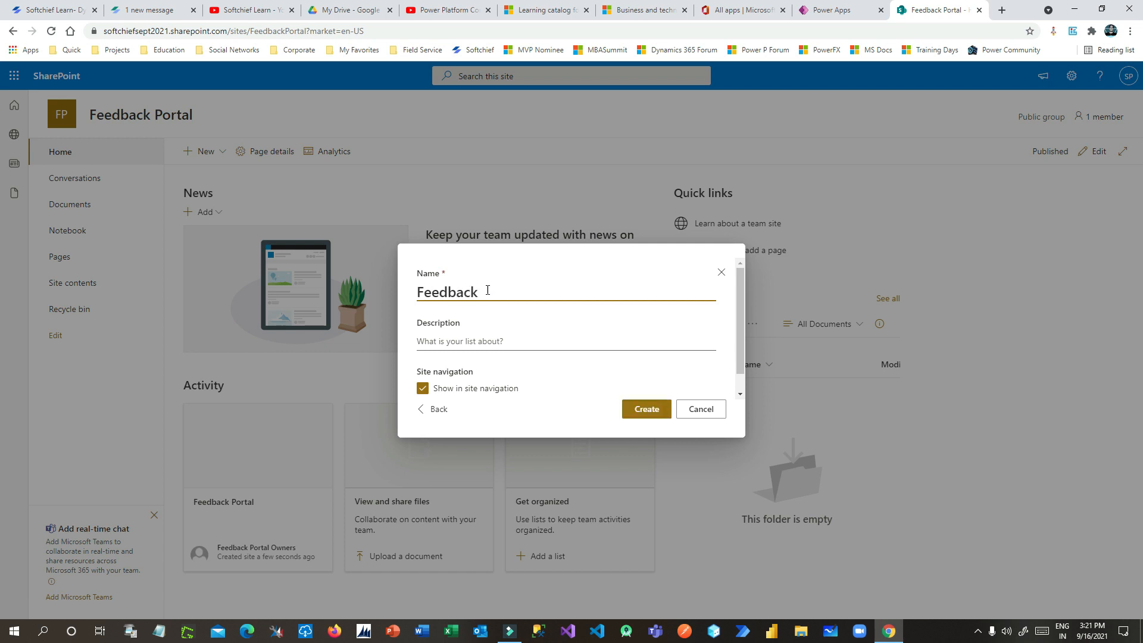
type(" Co")
key("BackSpace")
key("BackSpace")
type("List")
left_click(638, 409)
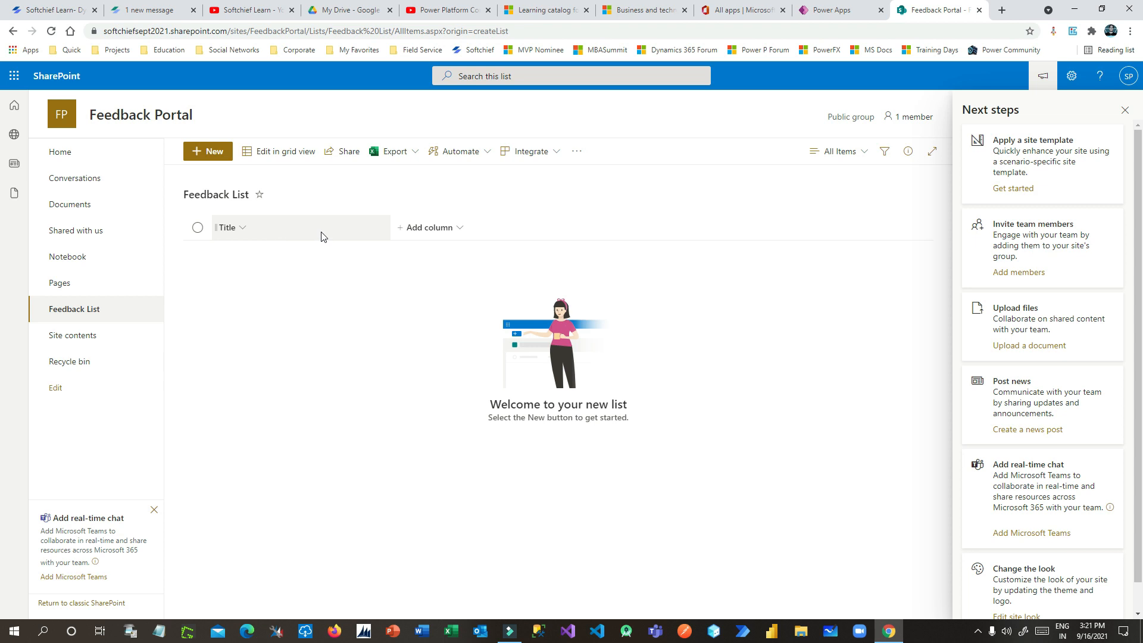
left_click(1124, 110)
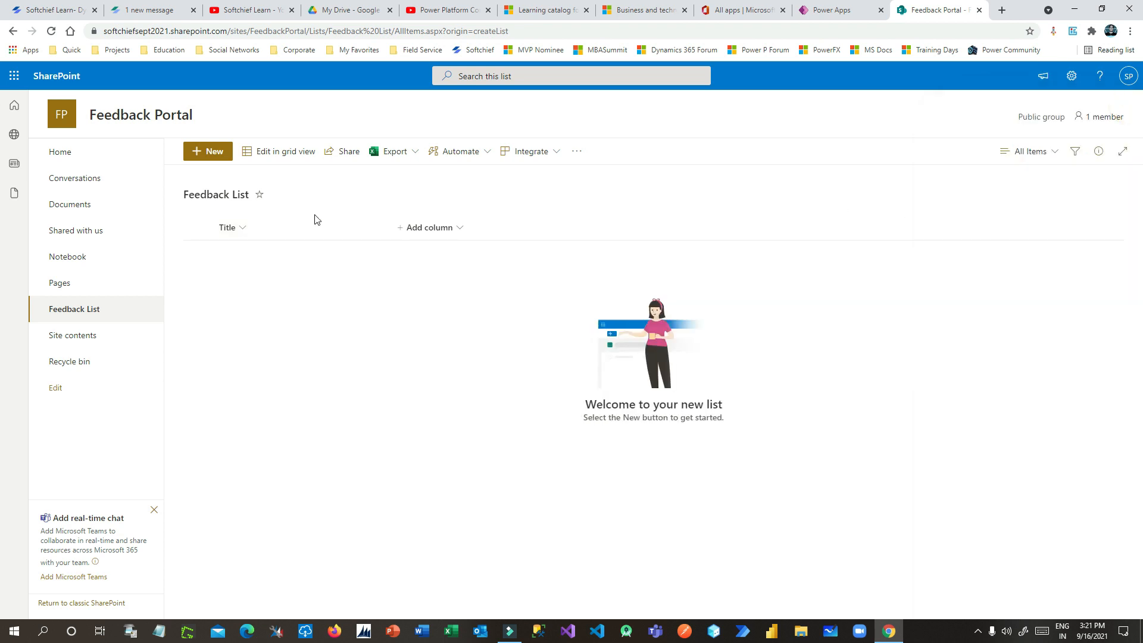
Add a single line of text column named 'Comment' and widen it
left_click(446, 228)
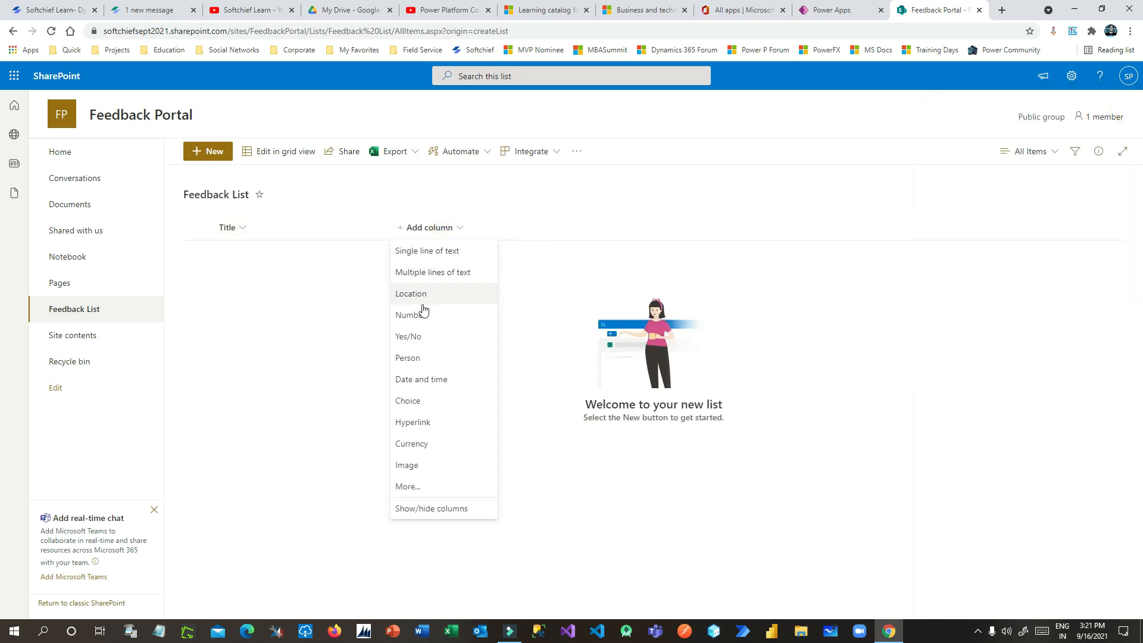
left_click(457, 254)
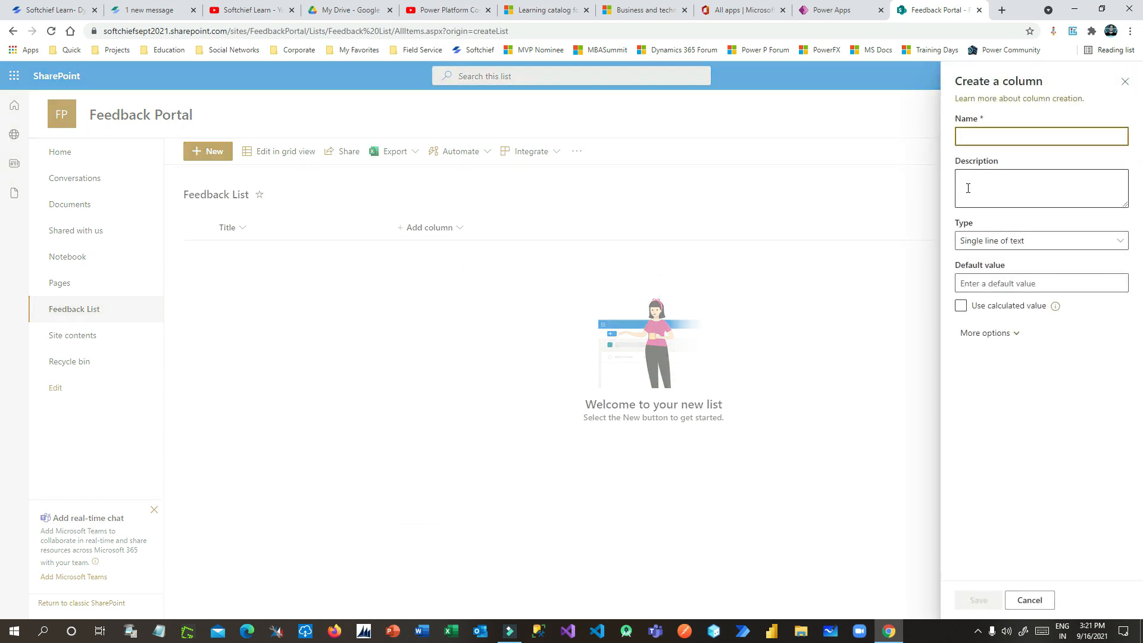
type("Comment")
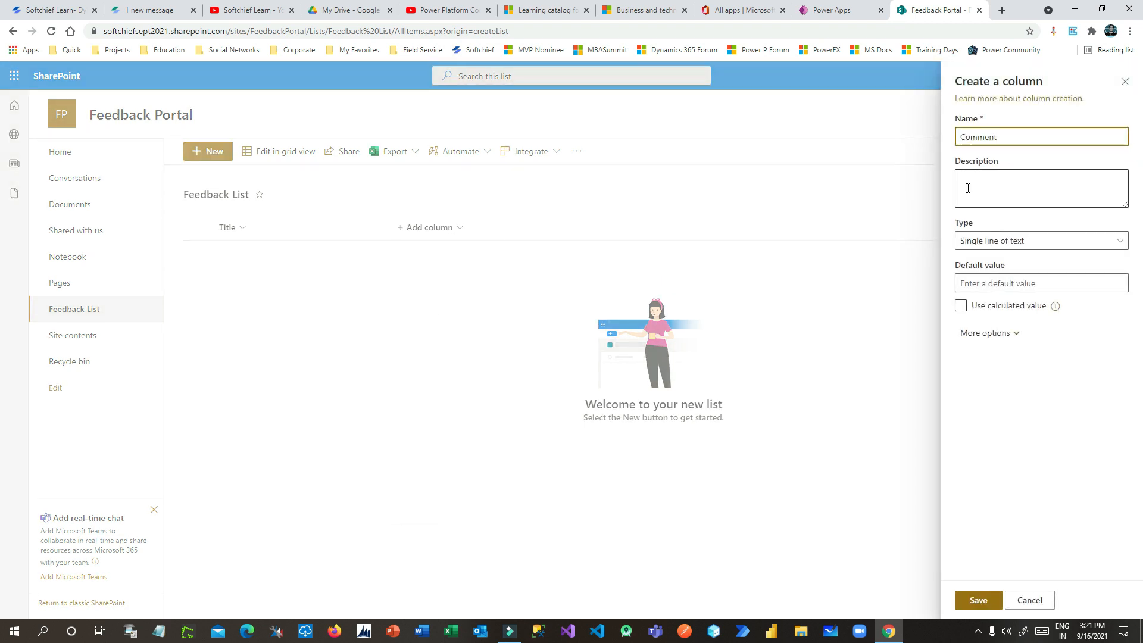
left_click(978, 599)
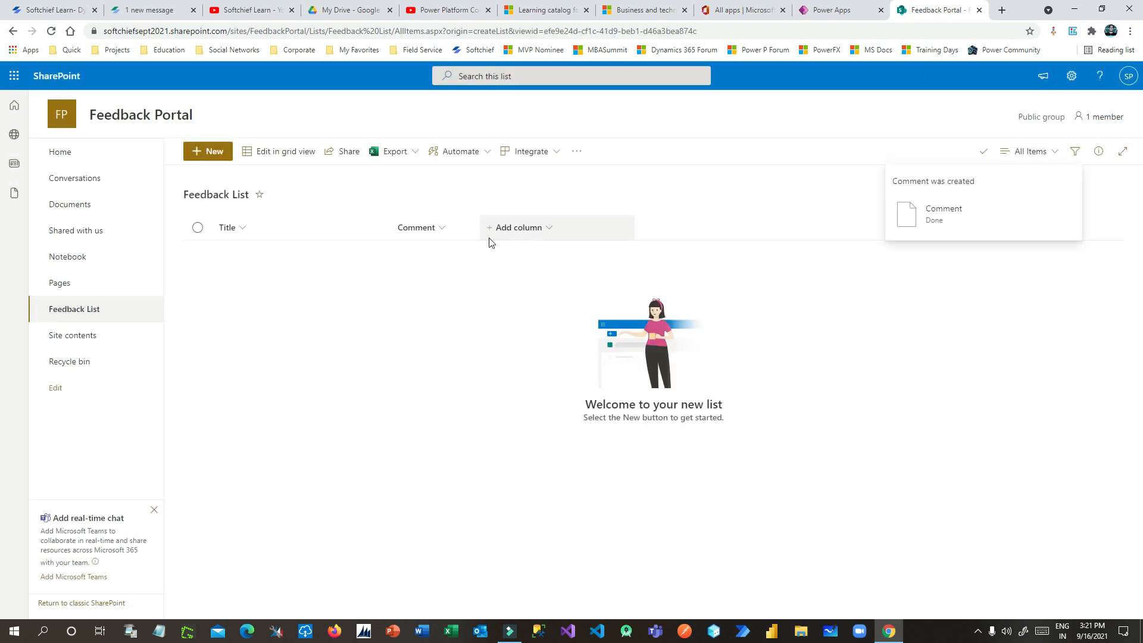
left_click_drag(478, 228, 506, 228)
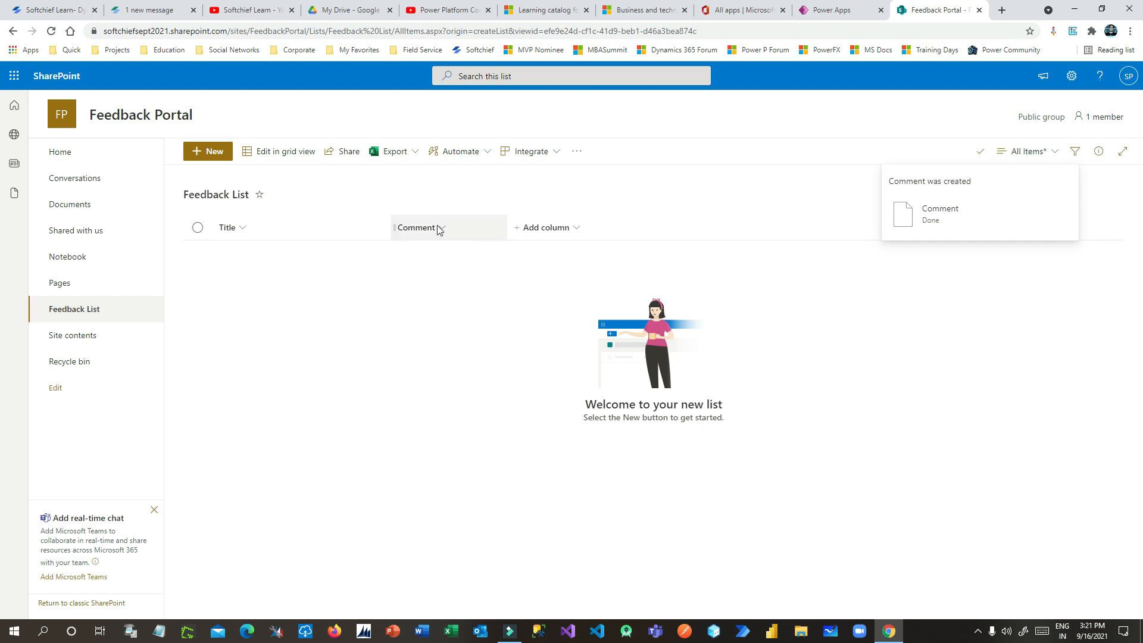
Add a single line of text column named 'User' and widen it
left_click(576, 232)
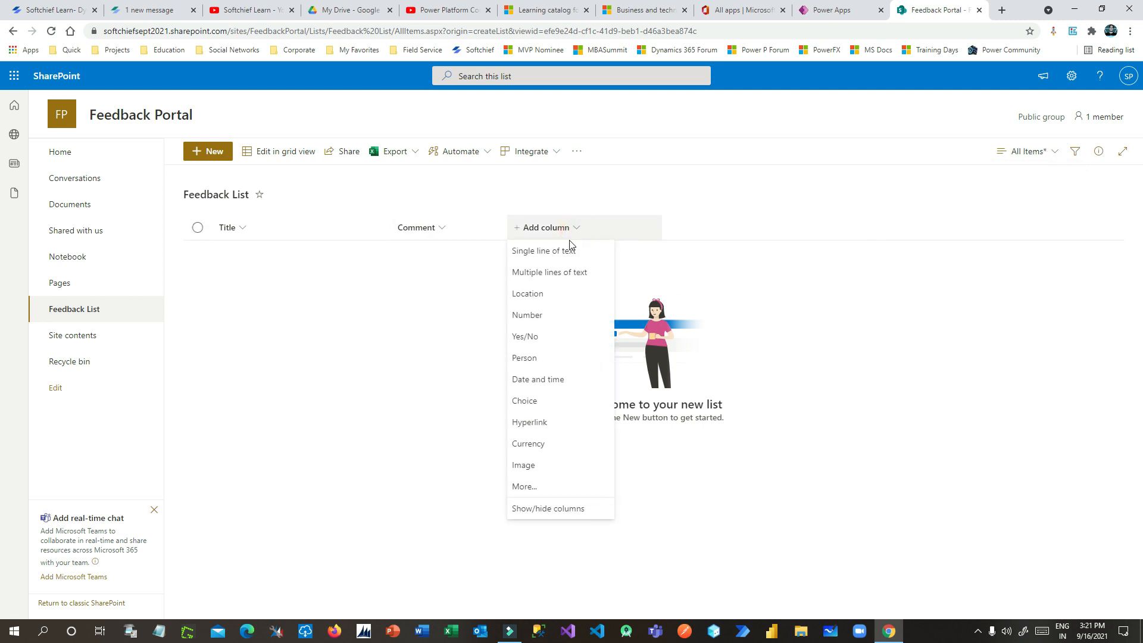
left_click(568, 257)
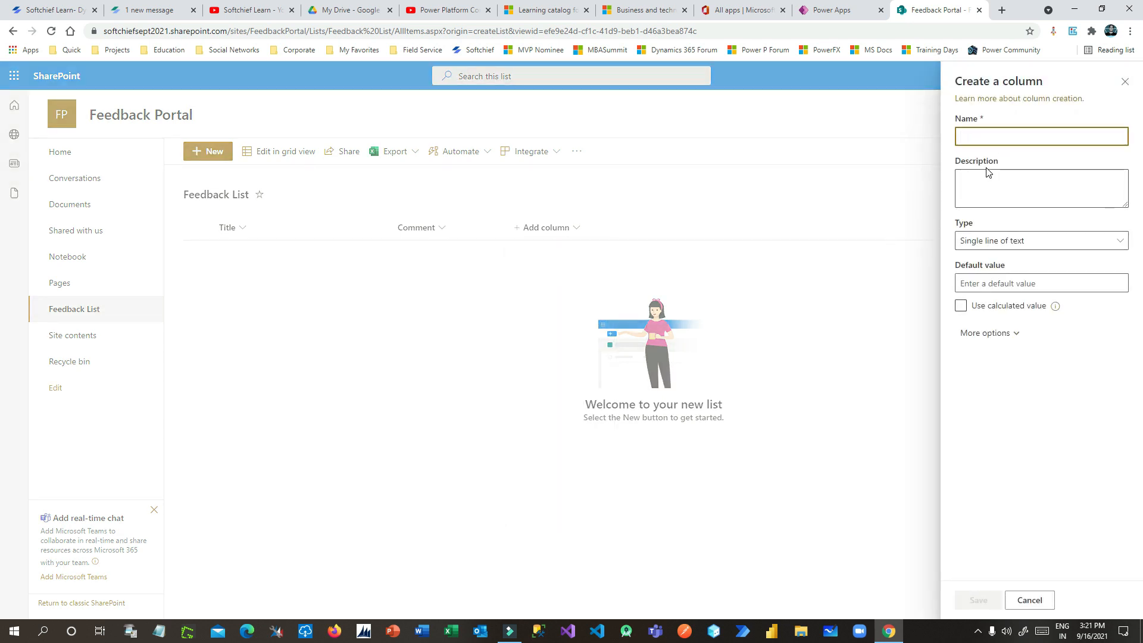
type("User")
left_click(977, 600)
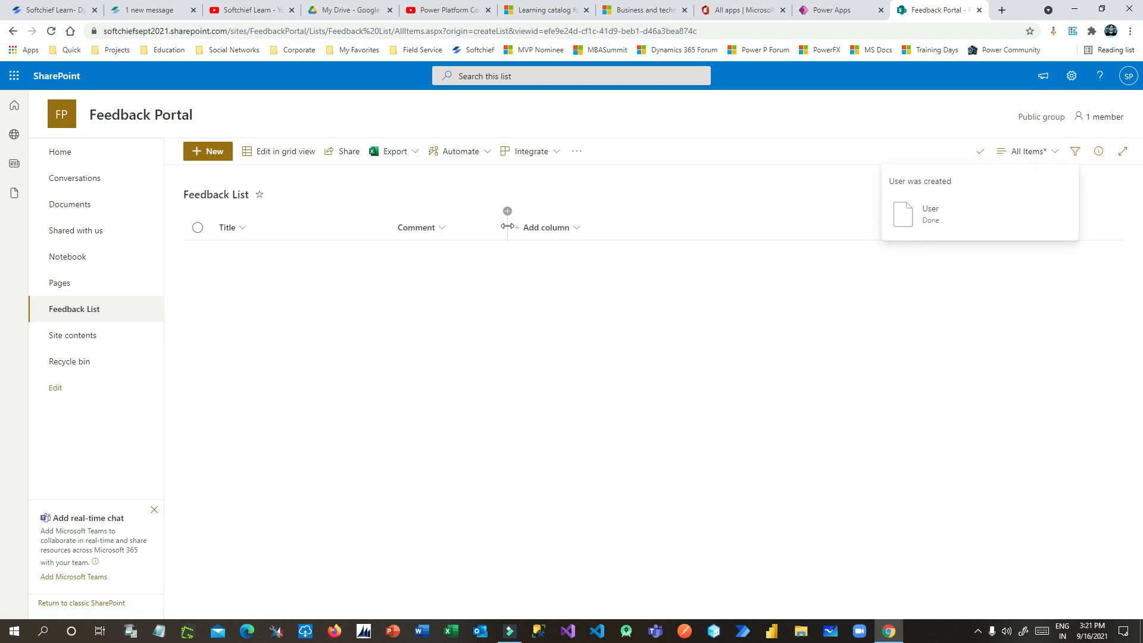
left_click_drag(598, 225, 629, 225)
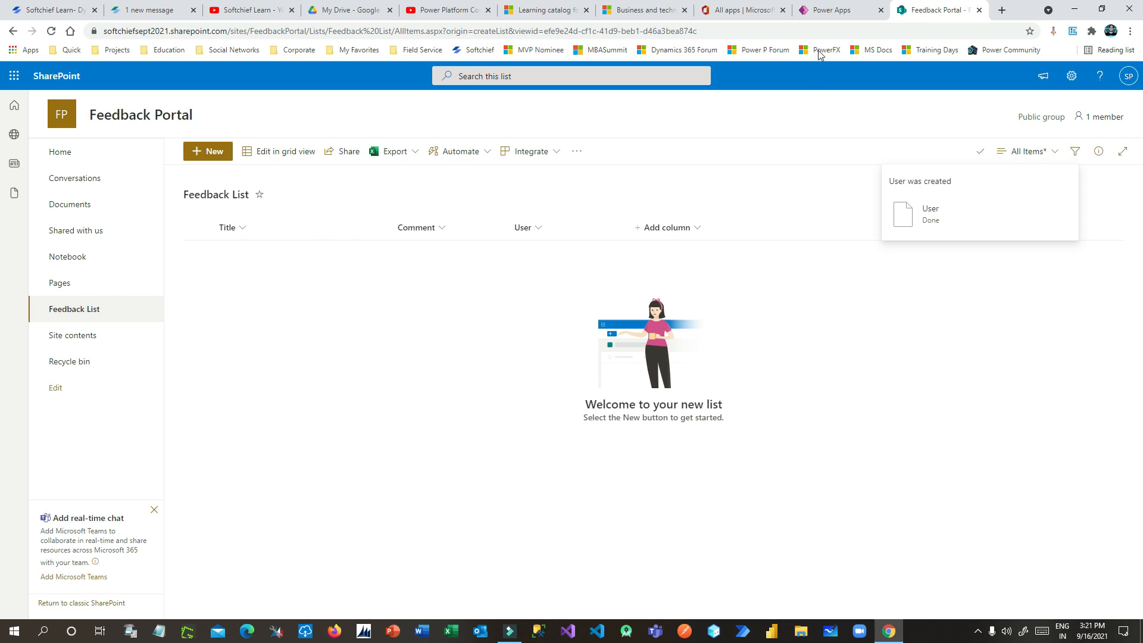
left_click(828, 13)
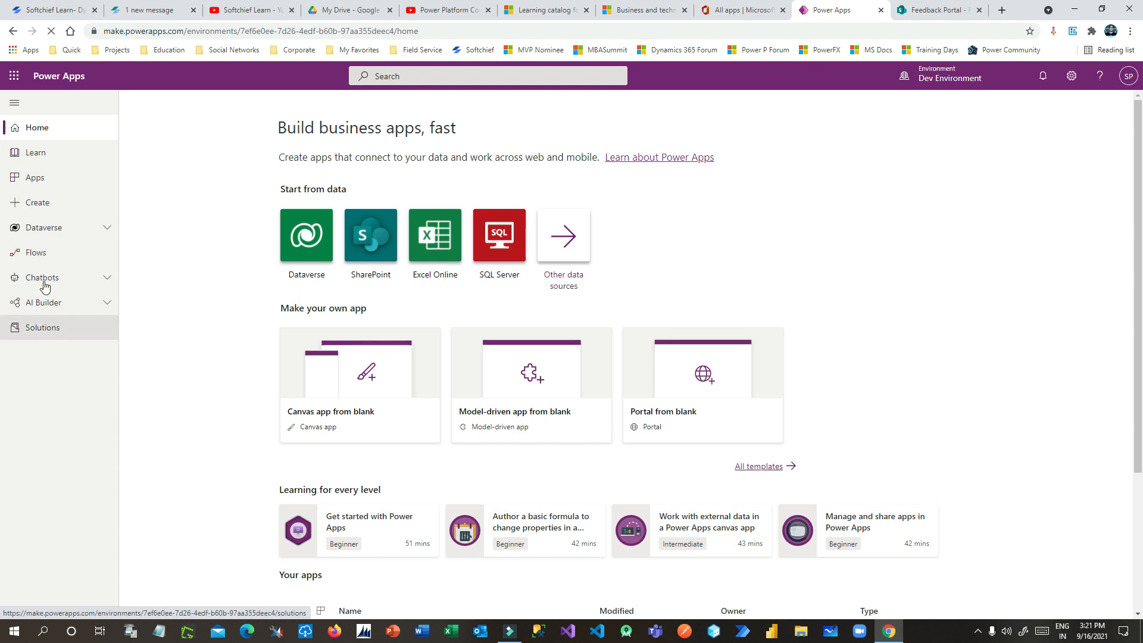
Create the solution 'Demo Child Flow' with Softchief Publisher as its publisher
left_click(64, 335)
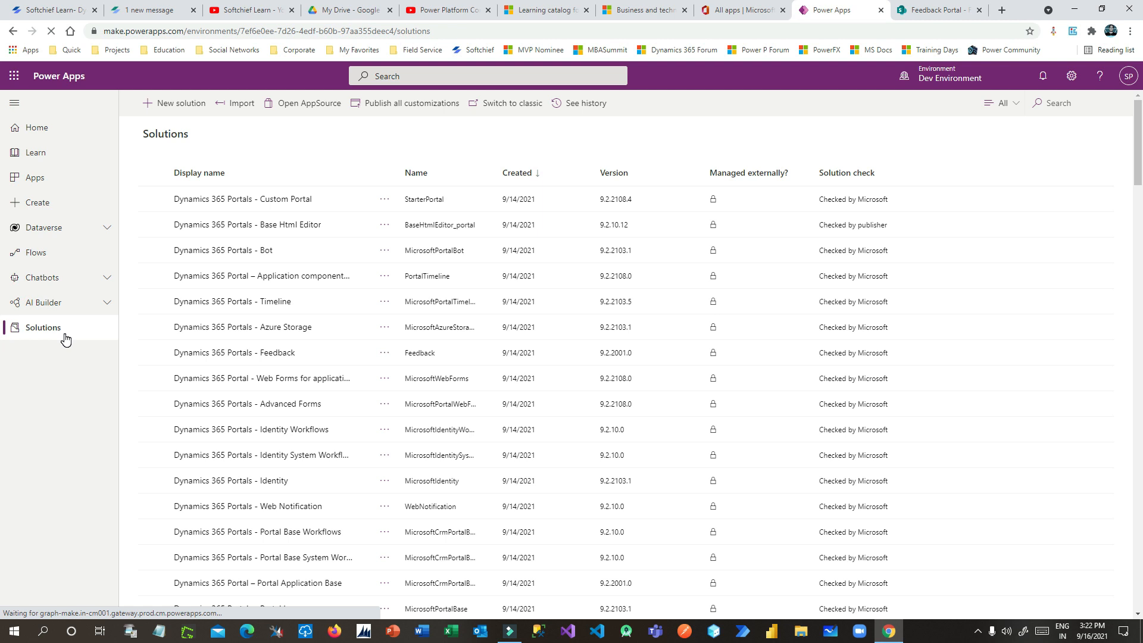
left_click(186, 104)
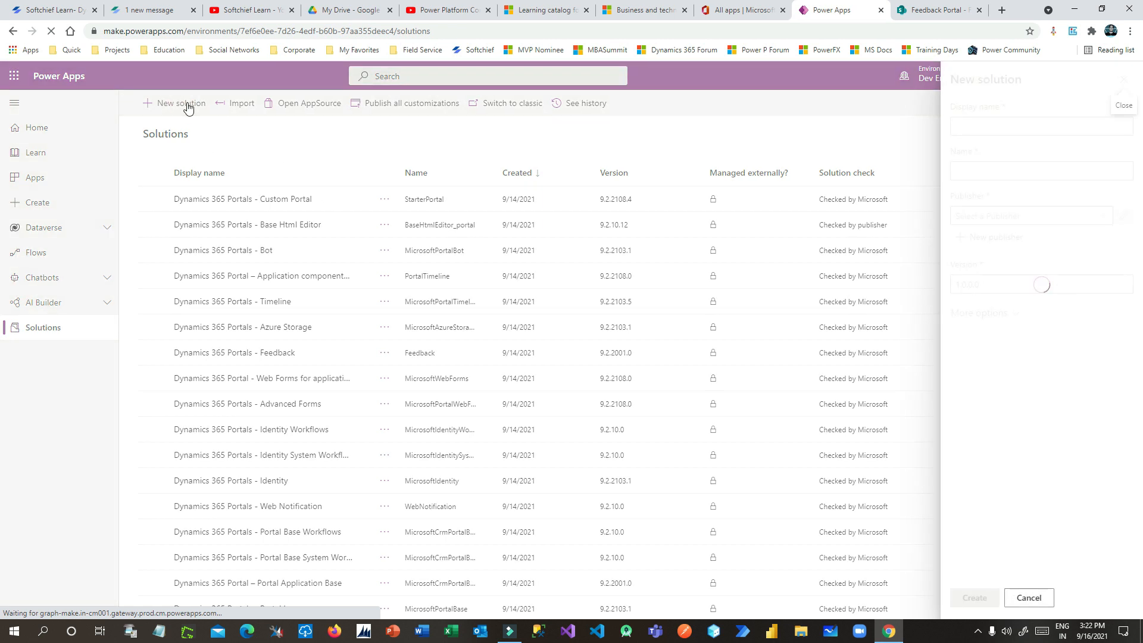
left_click(1005, 128)
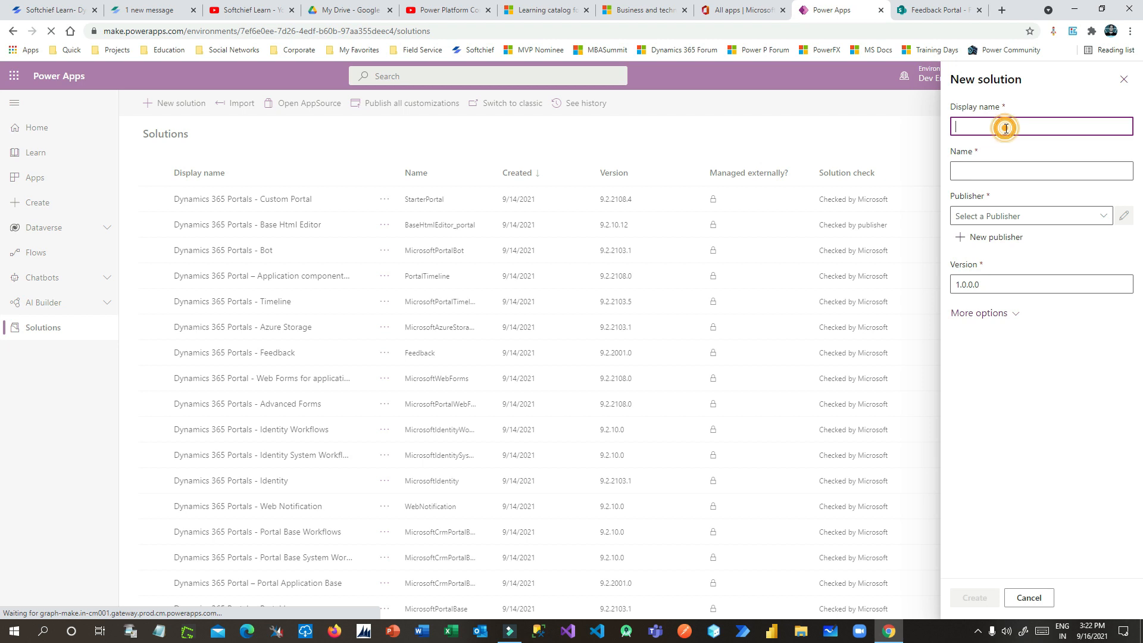
type("Demo Child Floe")
left_click(1020, 217)
left_click(1101, 215)
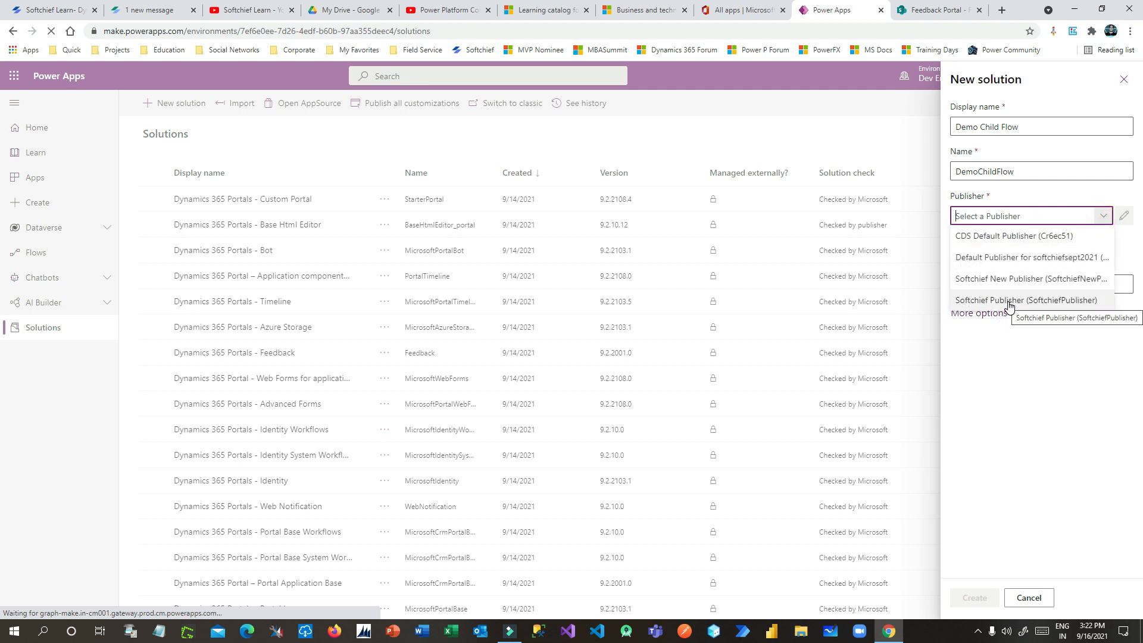
left_click(1008, 300)
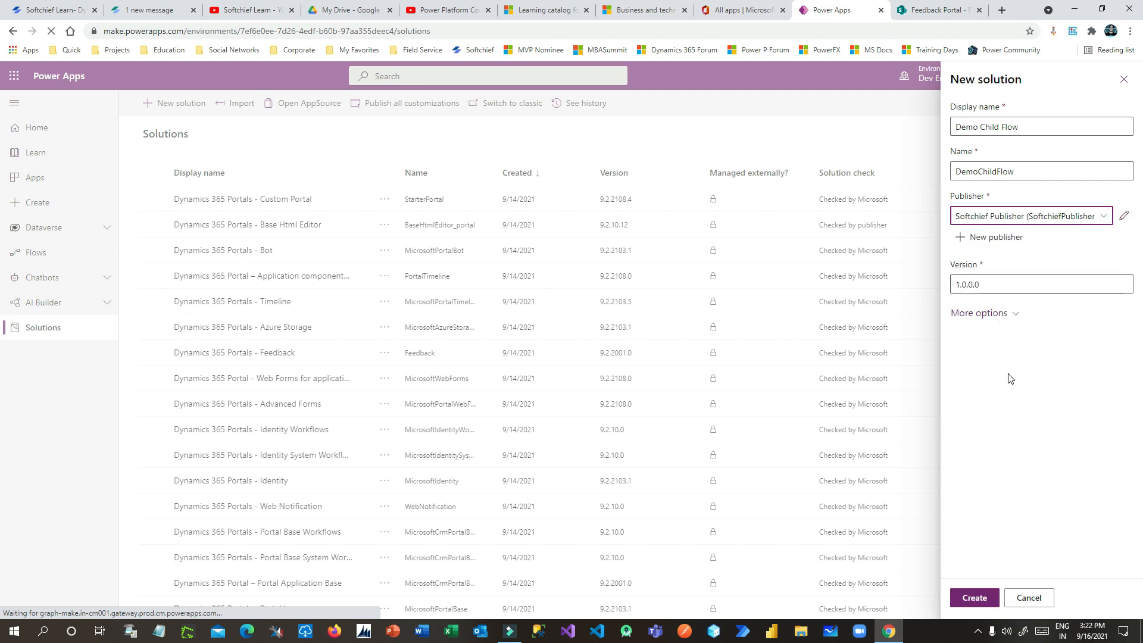
left_click(975, 598)
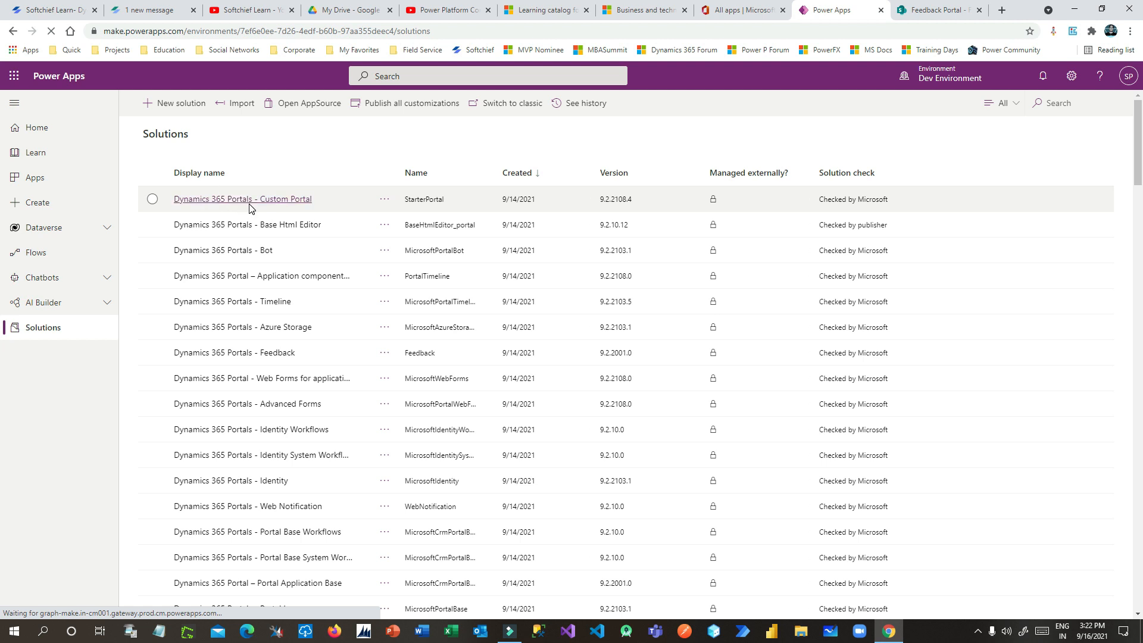
Add a new cloud flow to the Demo Child Flow solution, skipping the account-protection prompt
left_click(206, 200)
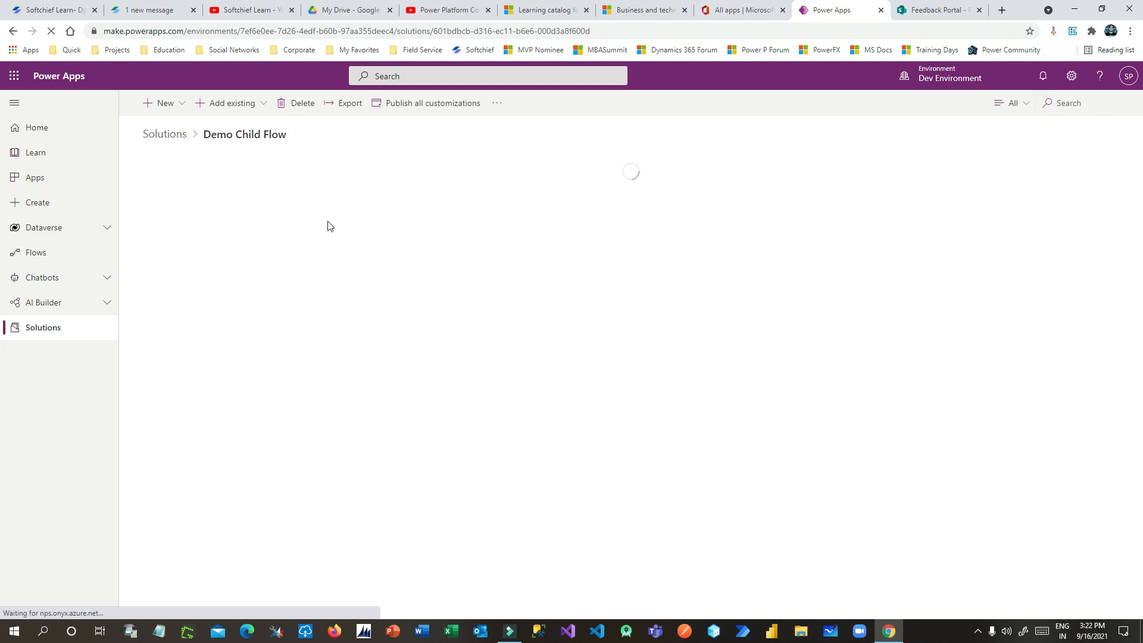
left_click(164, 103)
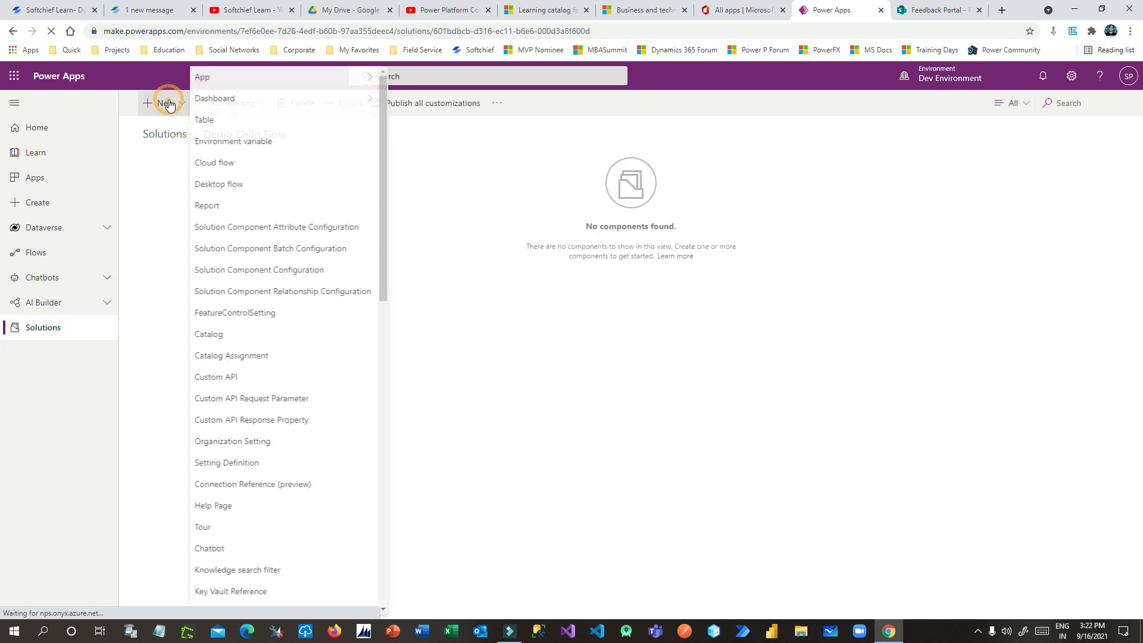
left_click(248, 166)
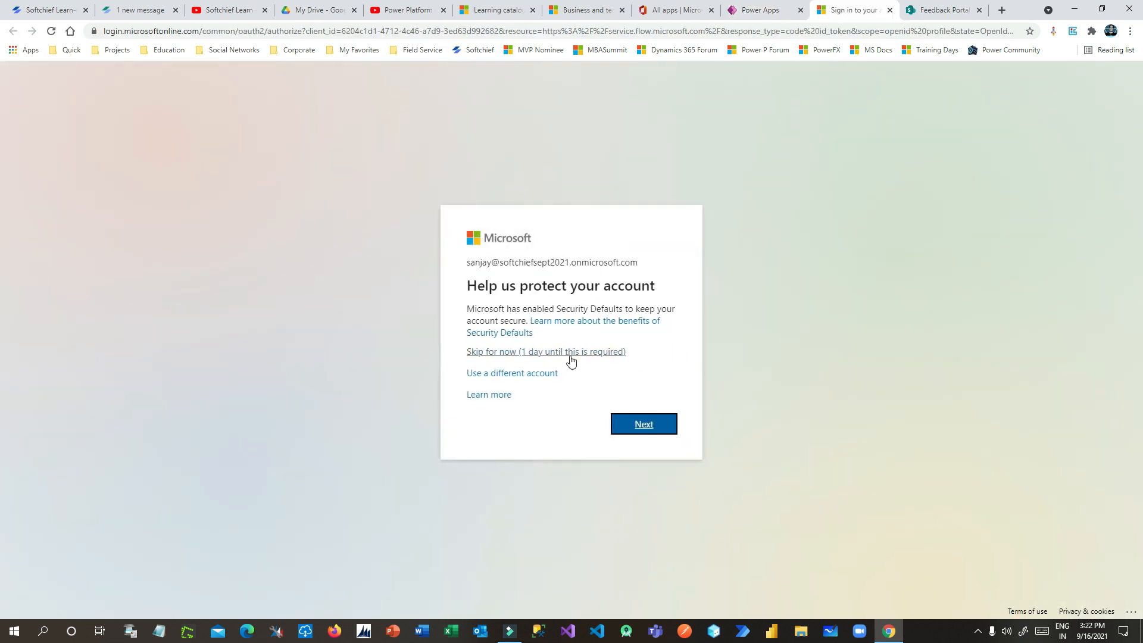
left_click(570, 353)
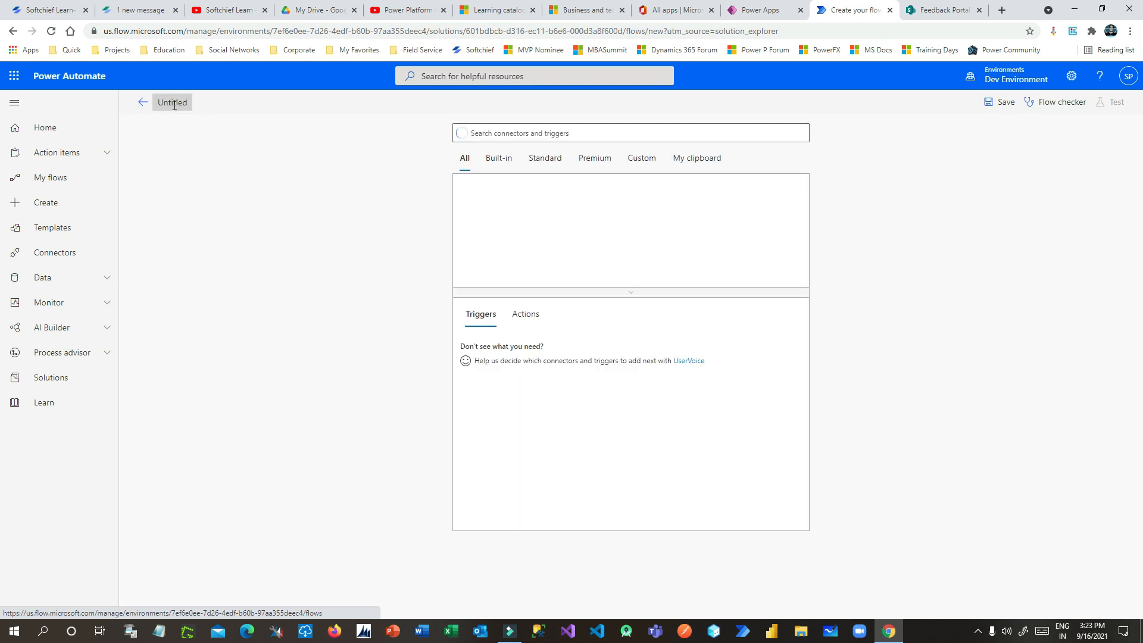
left_click(170, 104)
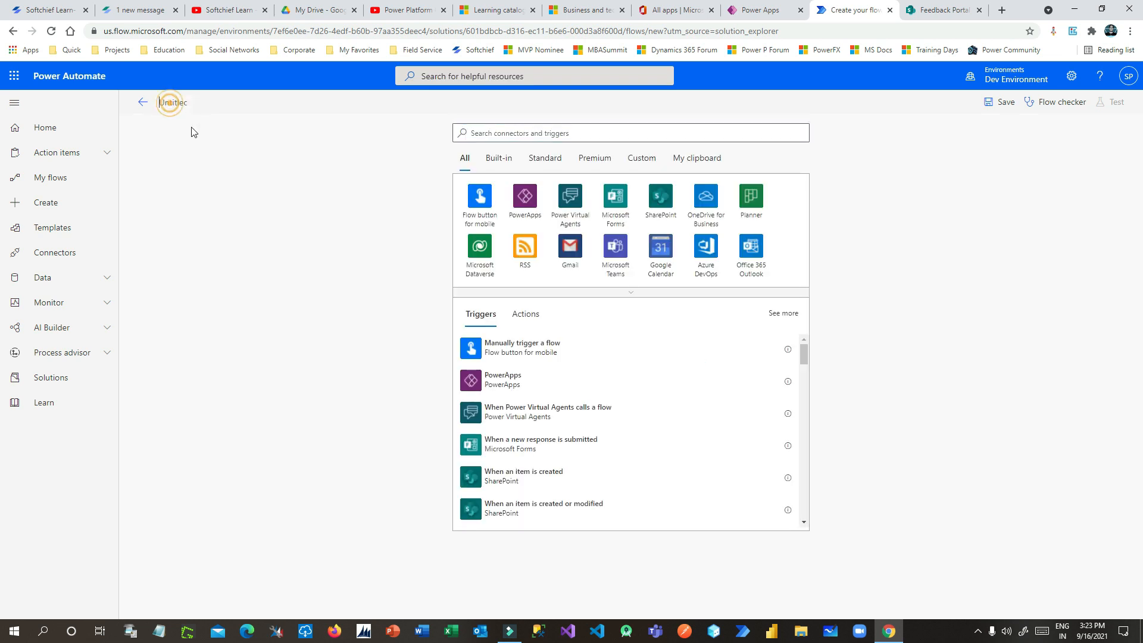
Rename the untitled flow to 'Feedback Child Flow'
double_click(173, 104)
type("Child Flow")
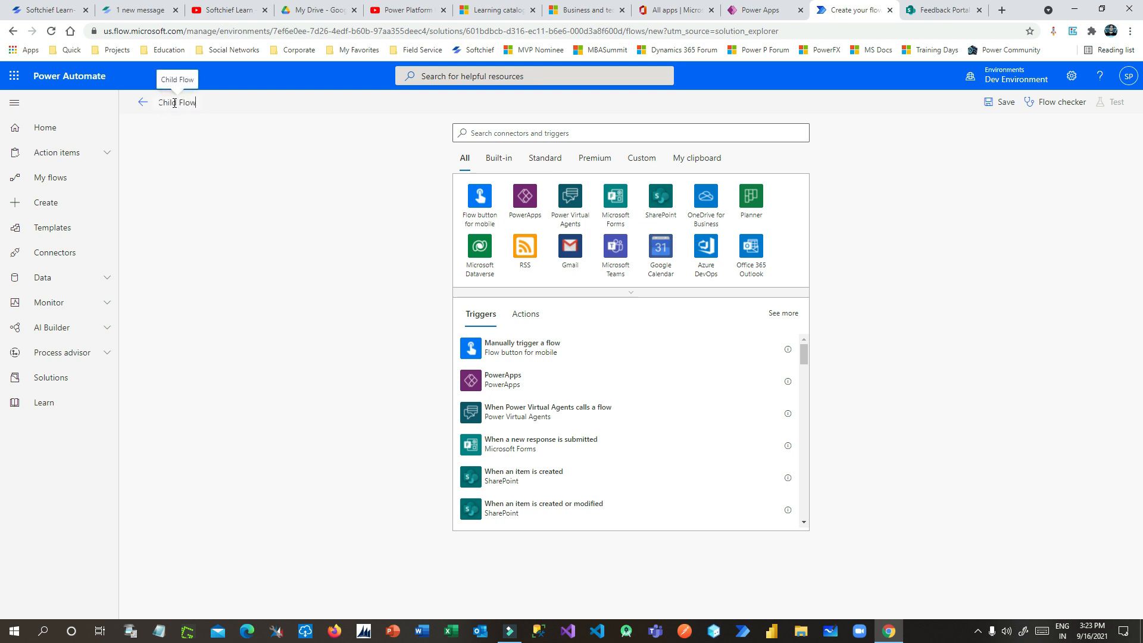
key("BackSpace")
key("Return")
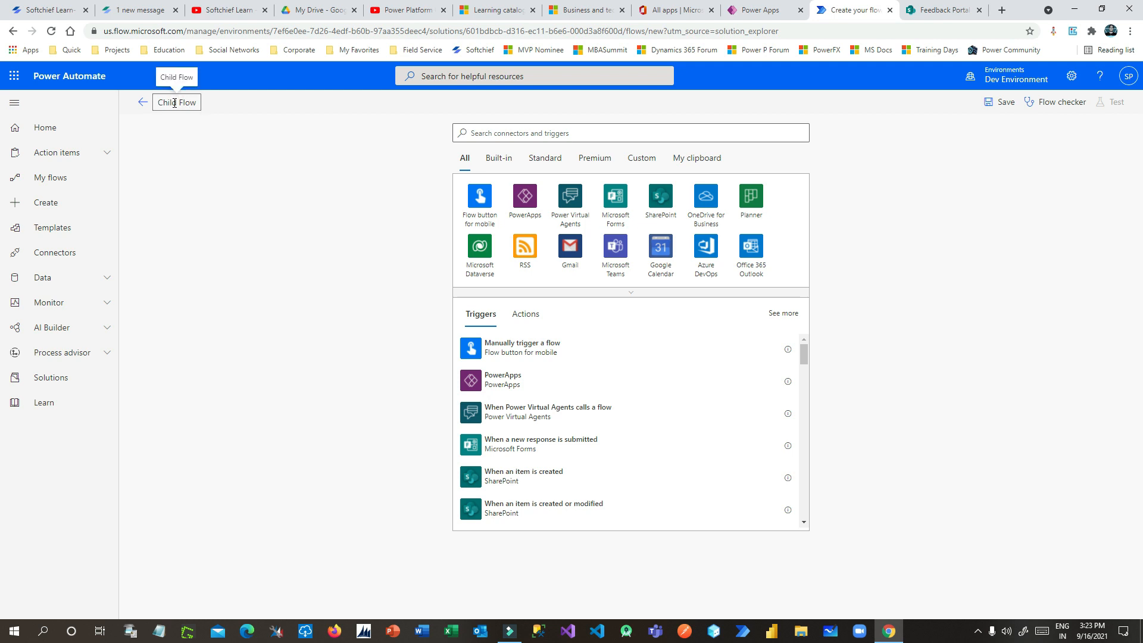
left_click(156, 102)
type("Feedabck")
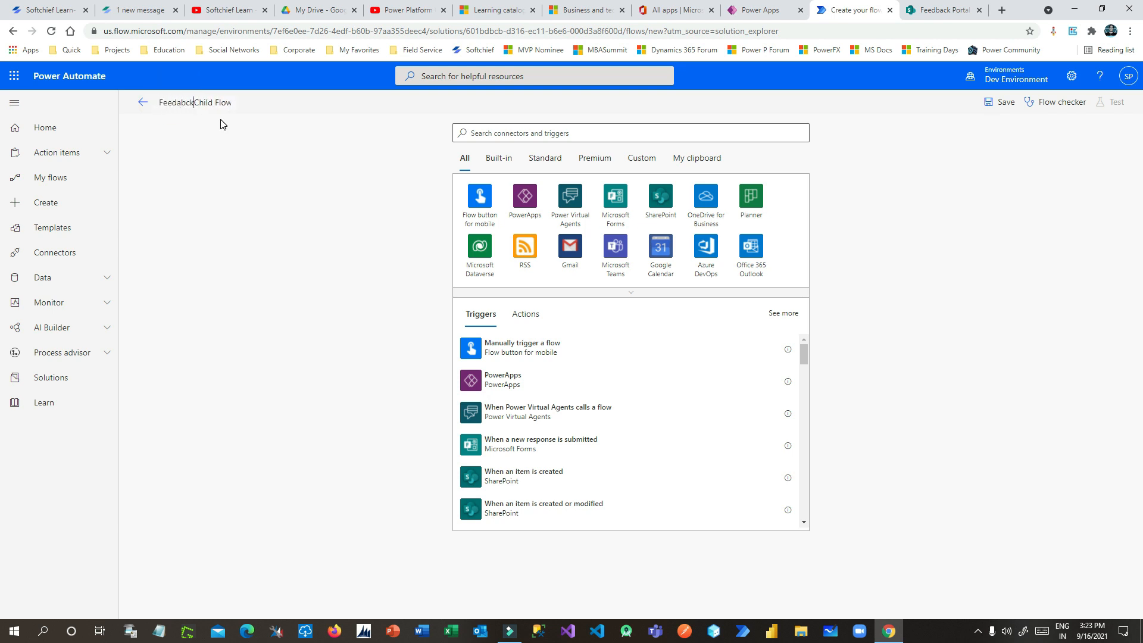
key("BackSpace")
key("BackSpace")
key("BackSpace")
key("BackSpace")
type("back")
left_click(286, 217)
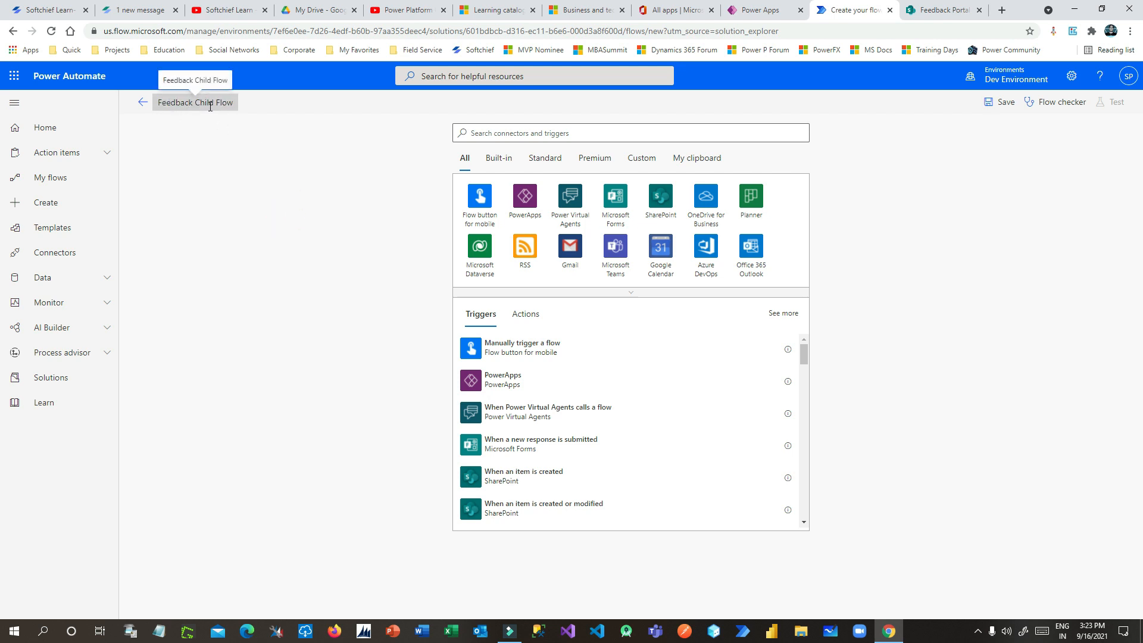
Start the flow with the Request connector's 'When a HTTP request is received' trigger
left_click(614, 133)
type("request")
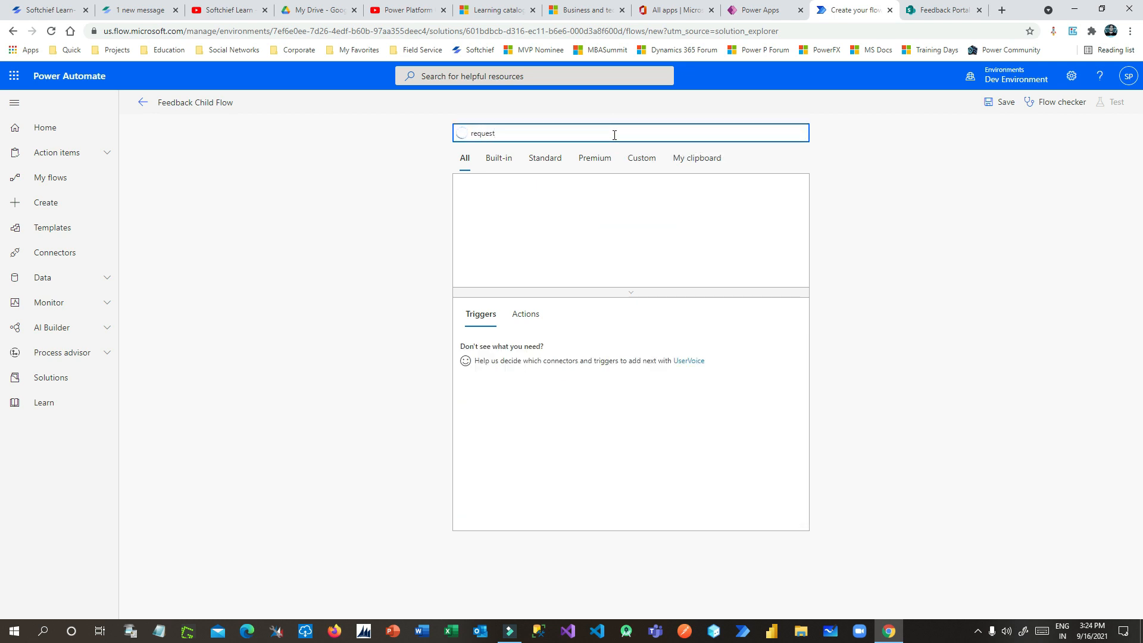
left_click(562, 194)
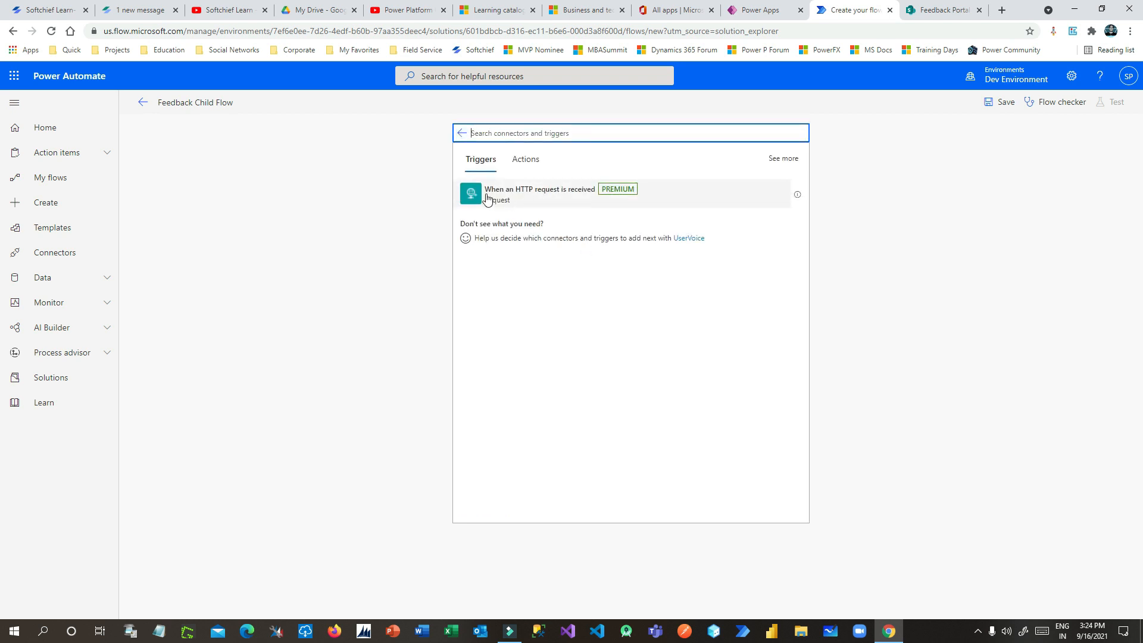
left_click(588, 195)
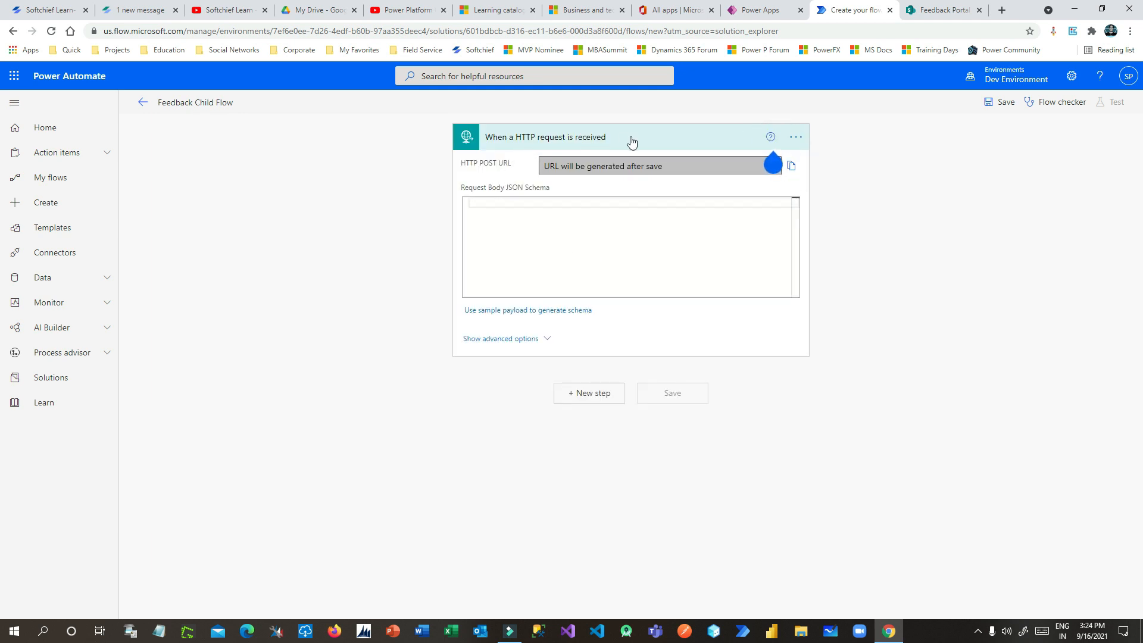
left_click(489, 205)
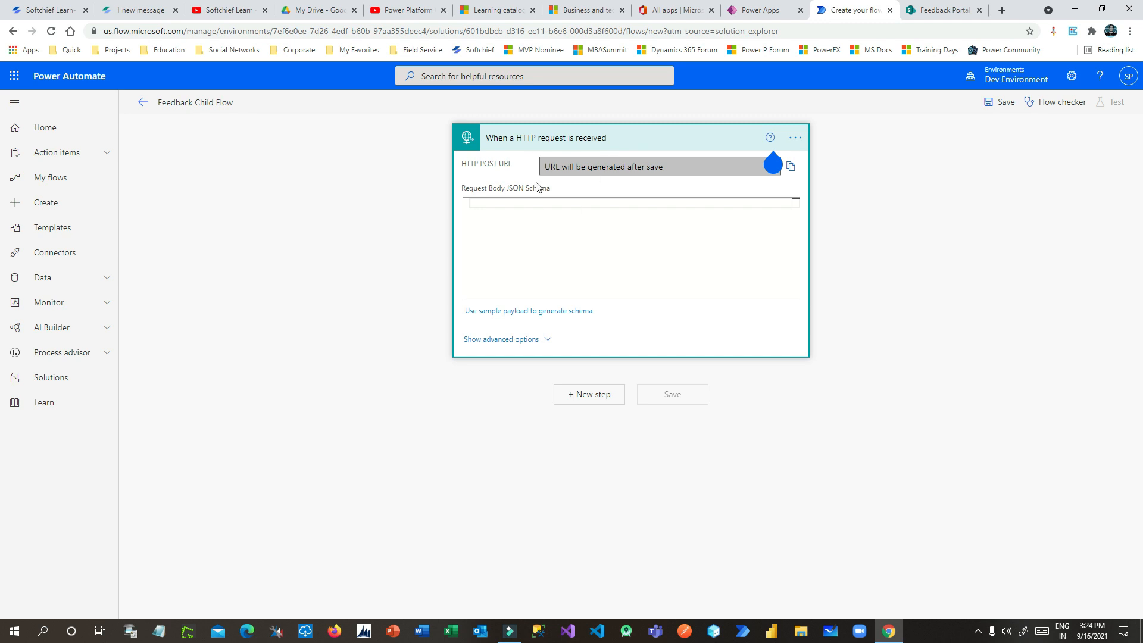
Enter a sample JSON payload with user, title and comment string properties
left_click(520, 311)
type("{")
key("Return")
type("\"user\":\"")
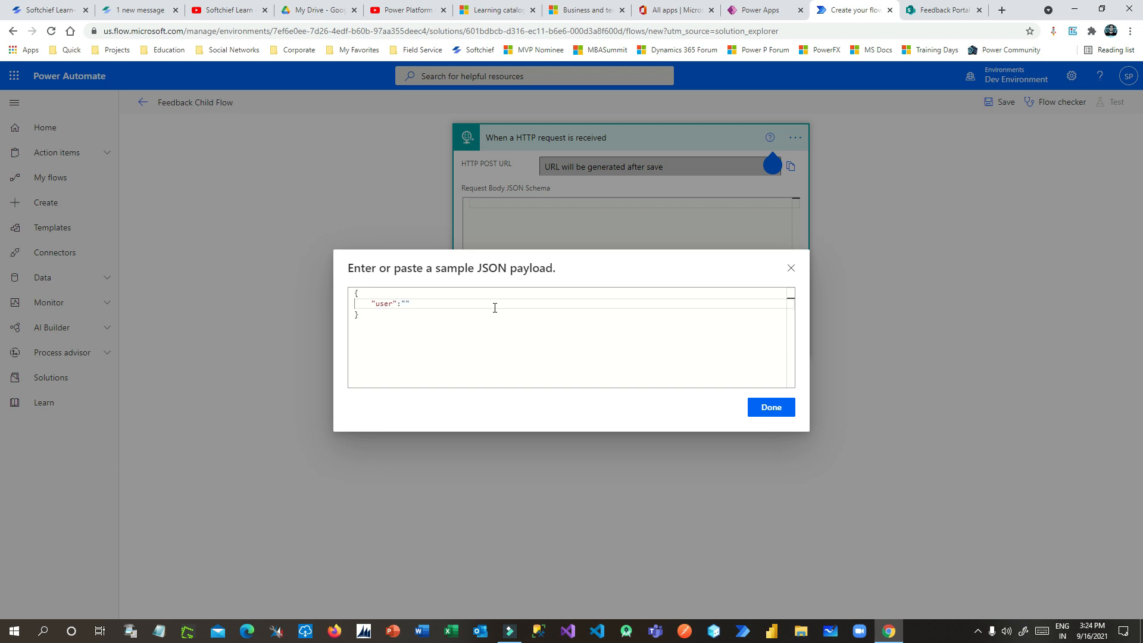
key("Left")
type("sanjay\",")
key("Return")
type("\"\"")
key("Left")
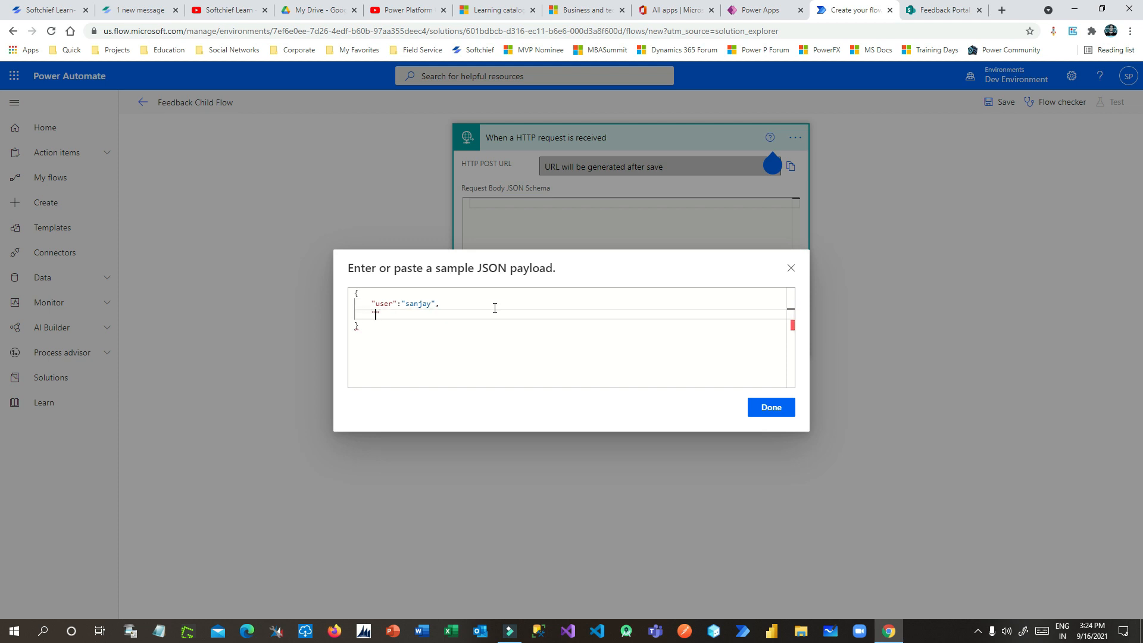
type("title")
type(":\"\"")
type("hello")
type(",")
key("Return")
type("\"cok")
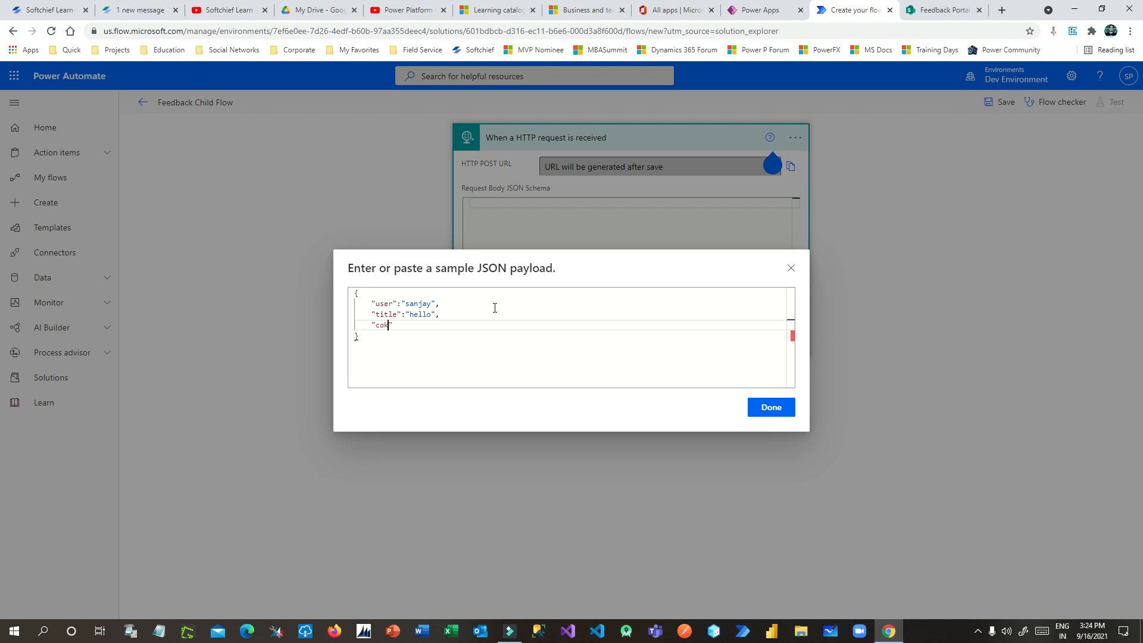
type("mmnet")
key("Left")
type("mess")
type("aeg")
key("BackSpace")
key("BackSpace")
type("e")
key("BackSpace")
type("ge")
double_click(382, 325)
type("comment")
Generate the trigger's request body schema from the sample payload
mouse_move(356, 295)
left_mouse_down()
mouse_move(361, 335)
mouse_move(354, 296)
left_mouse_up()
left_click(360, 335)
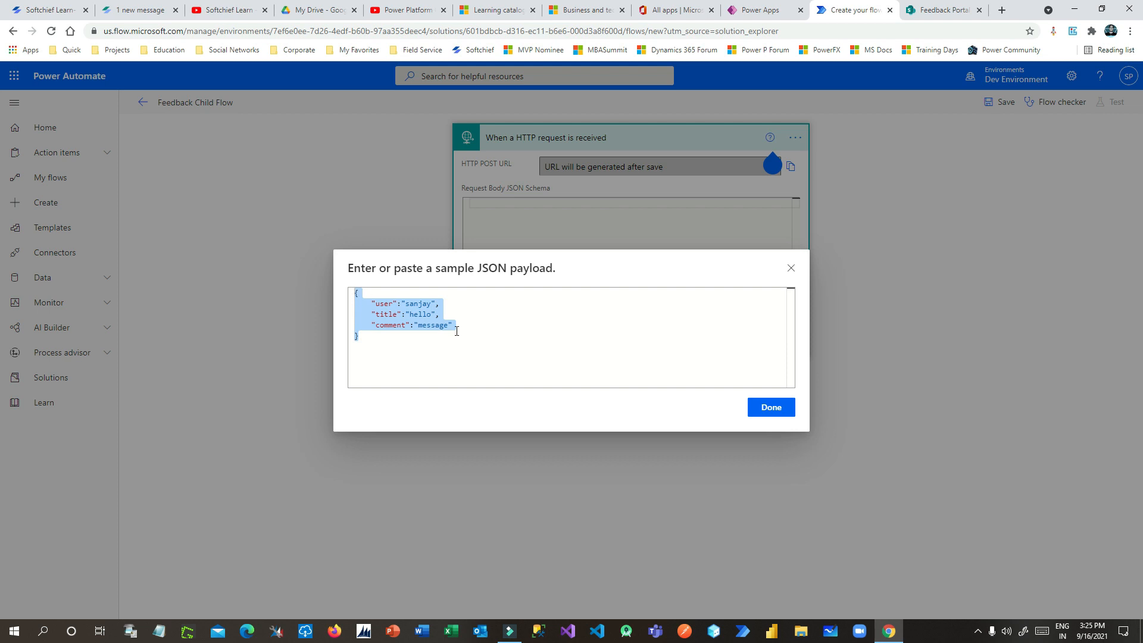
left_click(403, 342)
left_click_drag(371, 303, 428, 324)
left_click(428, 324)
left_click(771, 408)
left_click_drag(516, 224, 578, 301)
left_click(588, 260)
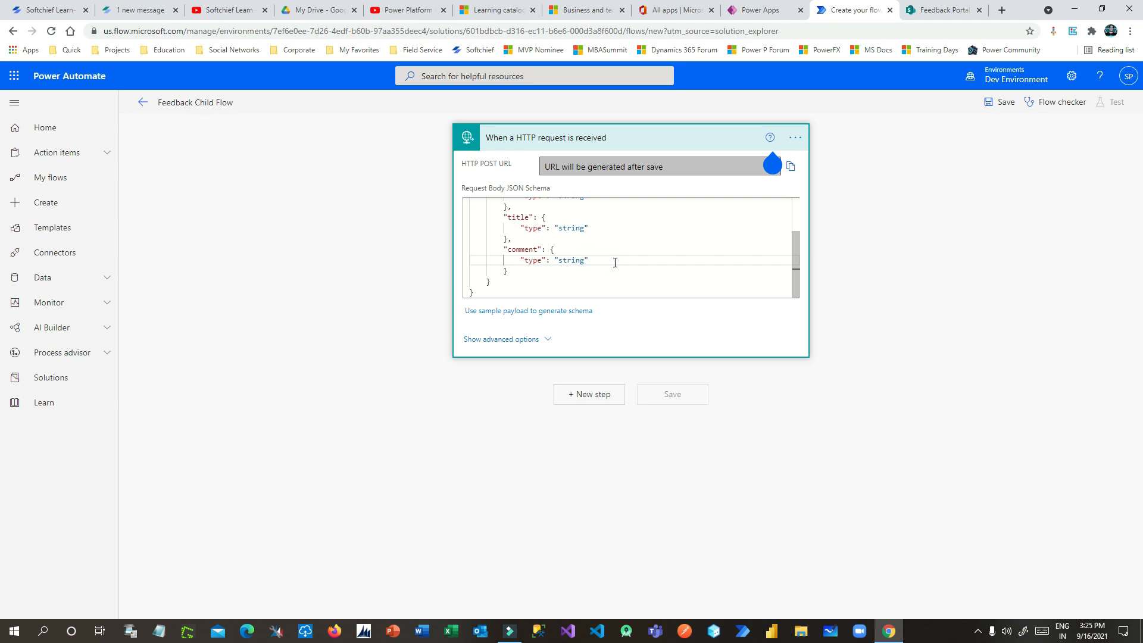
Collapse the HTTP trigger and add a SharePoint 'Create item' action as the next step
left_click(627, 146)
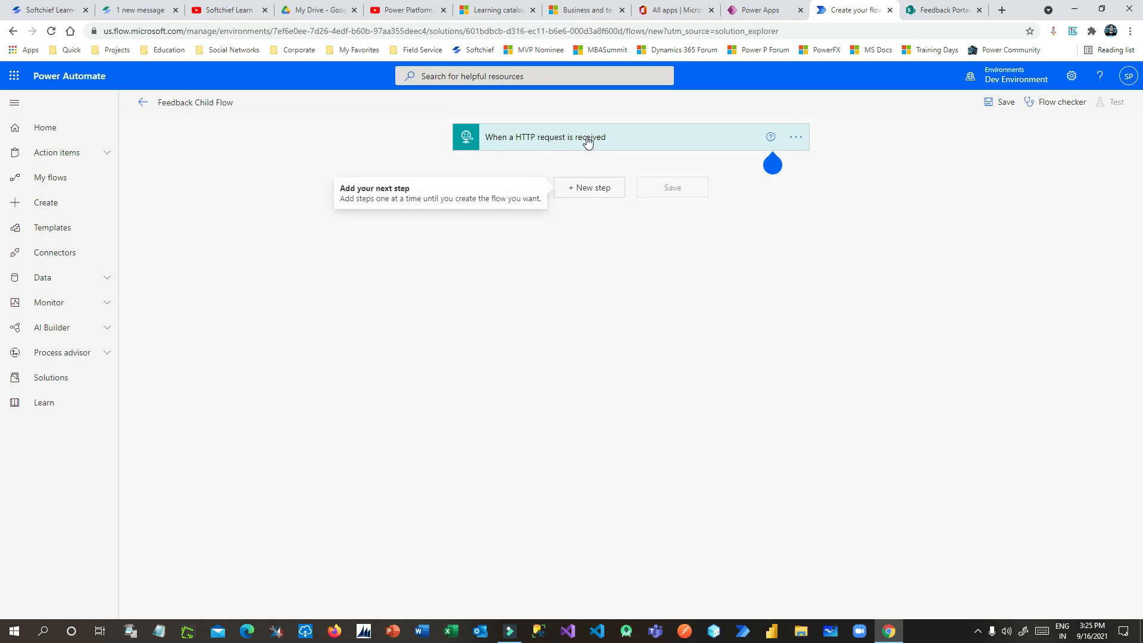
left_click(586, 138)
left_click(627, 141)
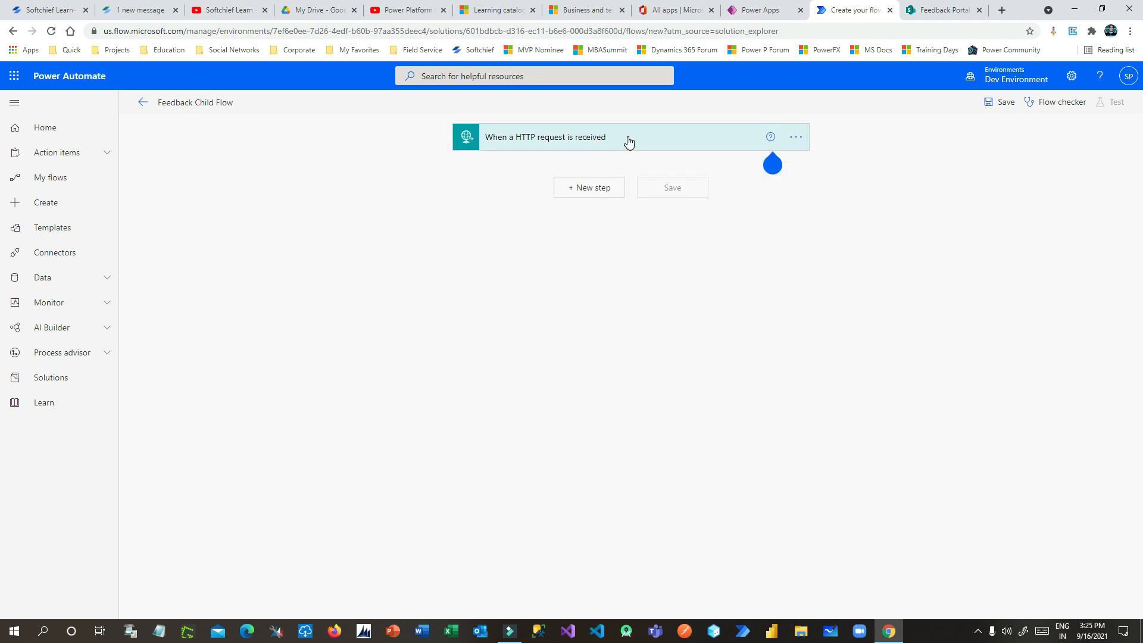
left_click(593, 190)
left_click(564, 222)
type("sharepo")
left_click(497, 290)
scroll(562, 488, "down", 1)
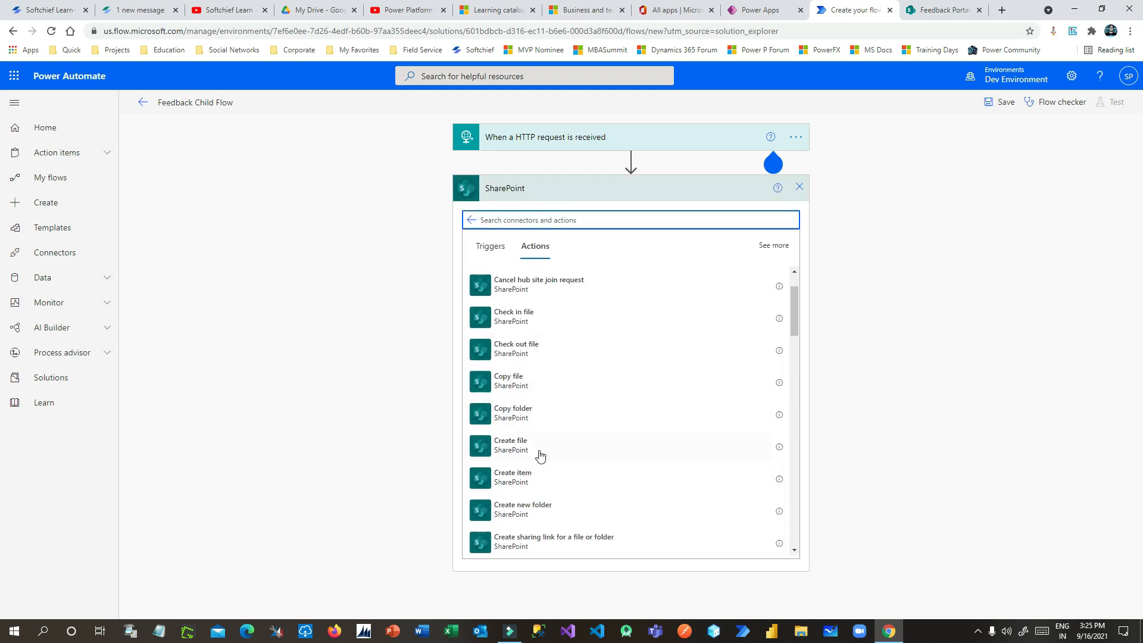
left_click(542, 474)
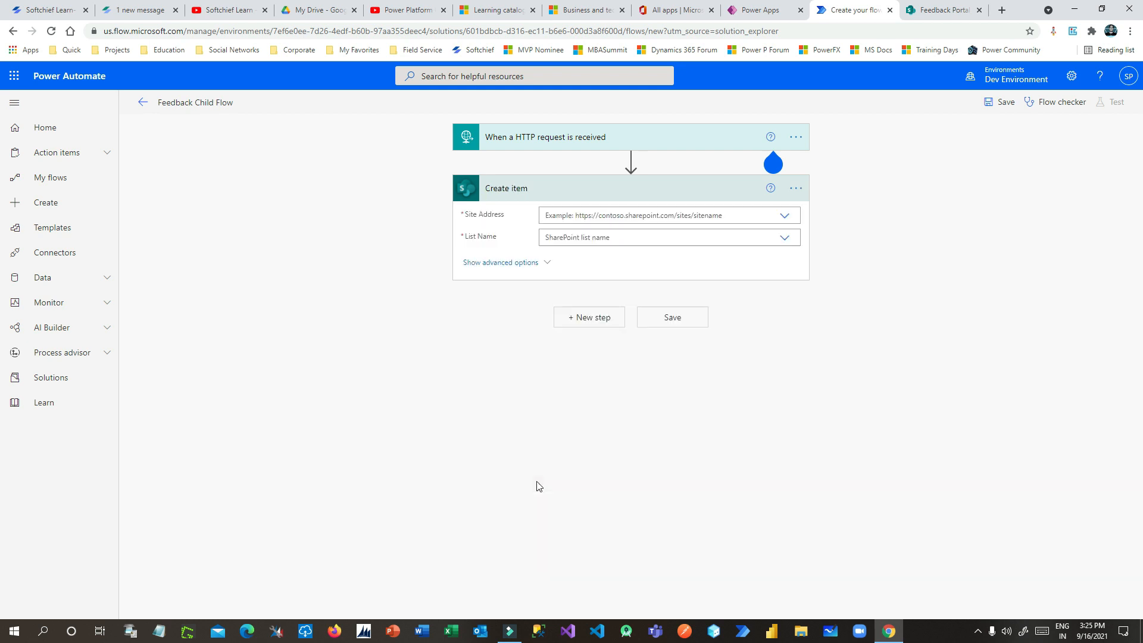
Set Site Address to a custom value and bring up the SharePoint Feedback List page
left_click(784, 217)
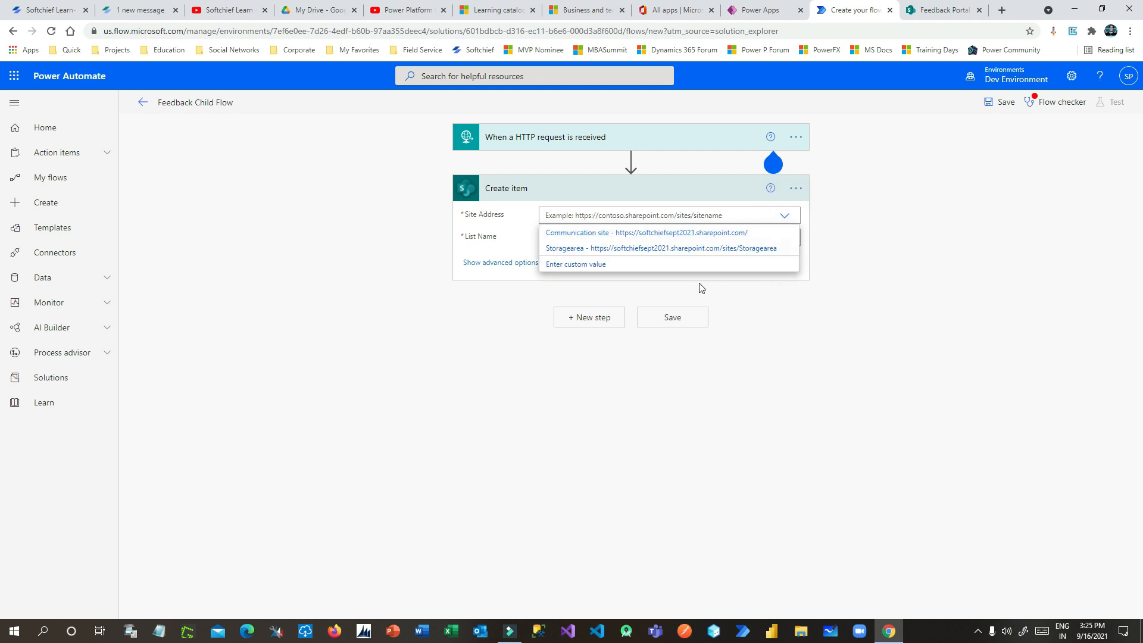
left_click(665, 272)
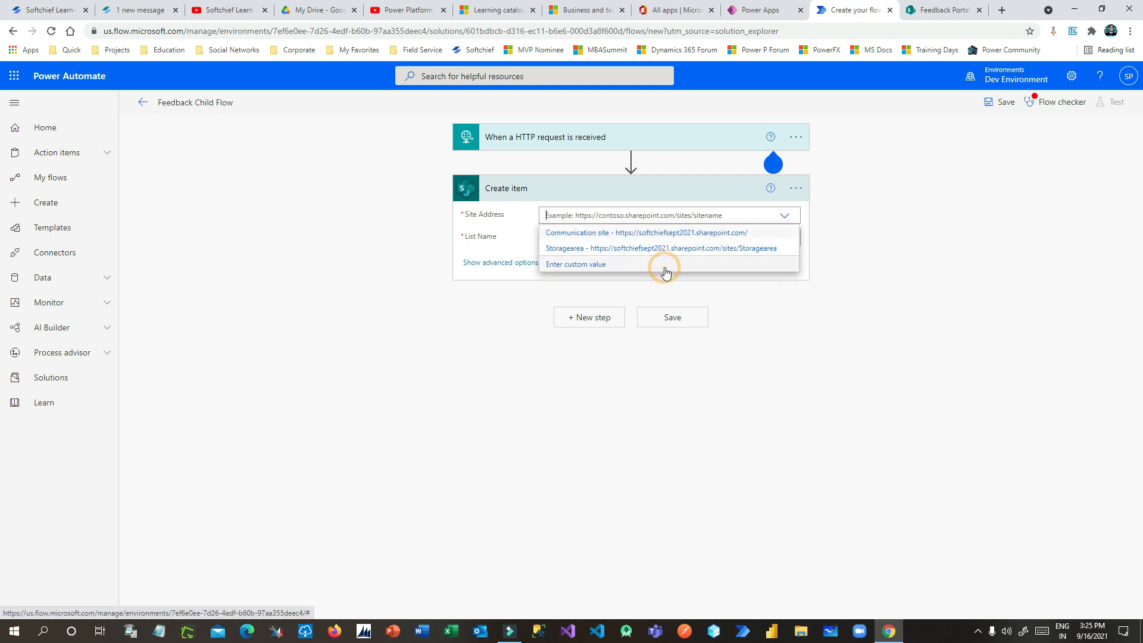
left_click(932, 12)
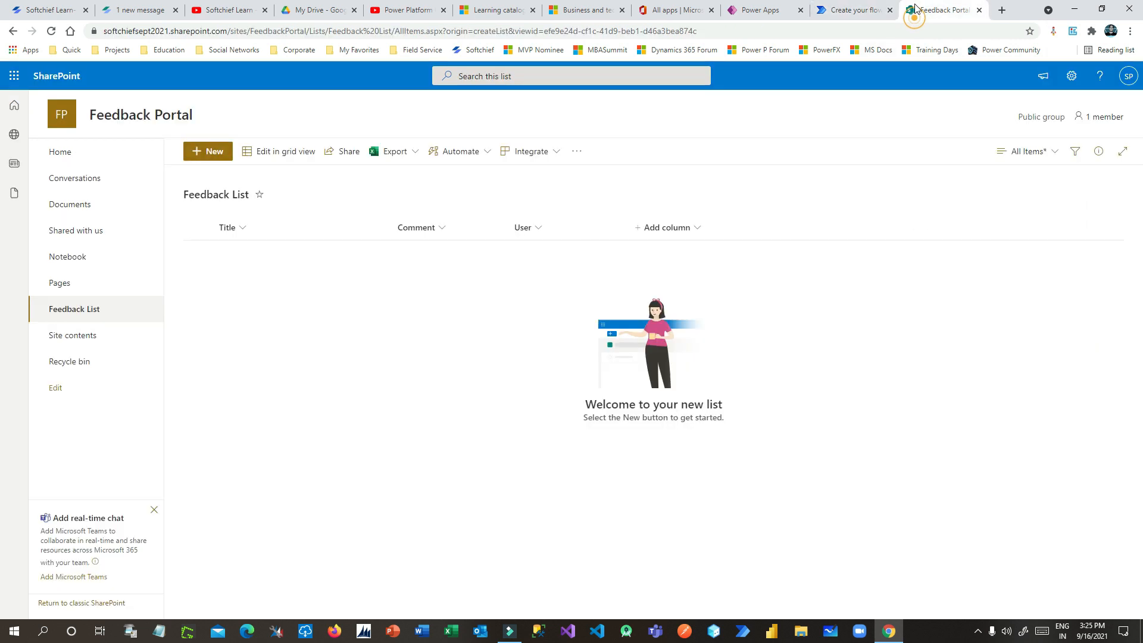
Copy the Feedback Portal site URL and paste it into the Create item Site Address
left_click(302, 31)
left_click(285, 31)
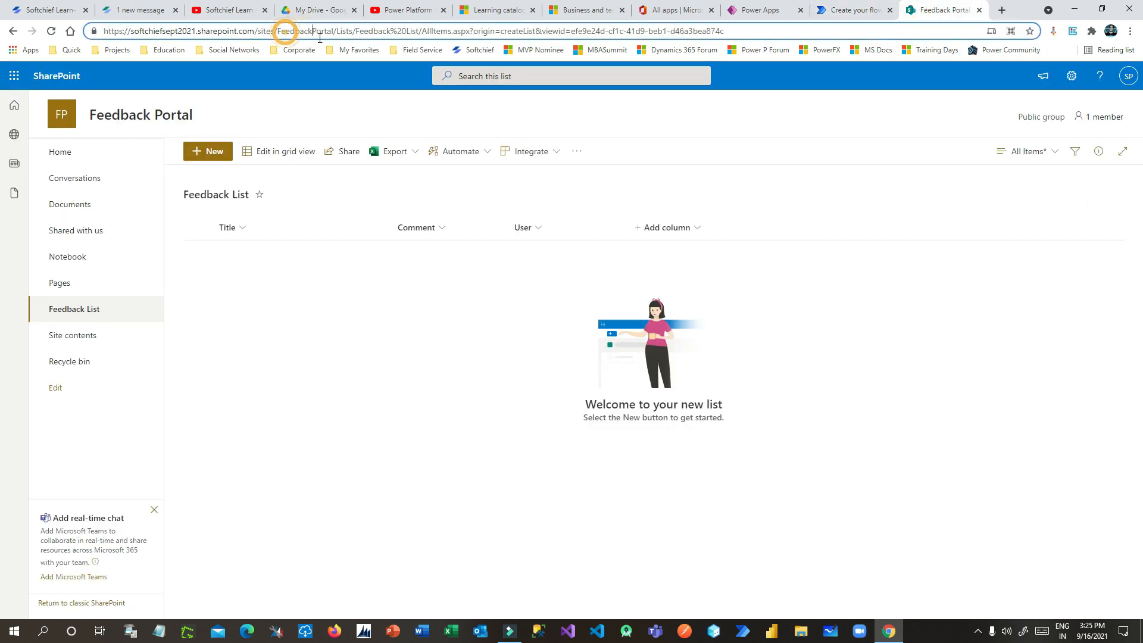
left_click_drag(336, 31, 94, 35)
key("ctrl+c")
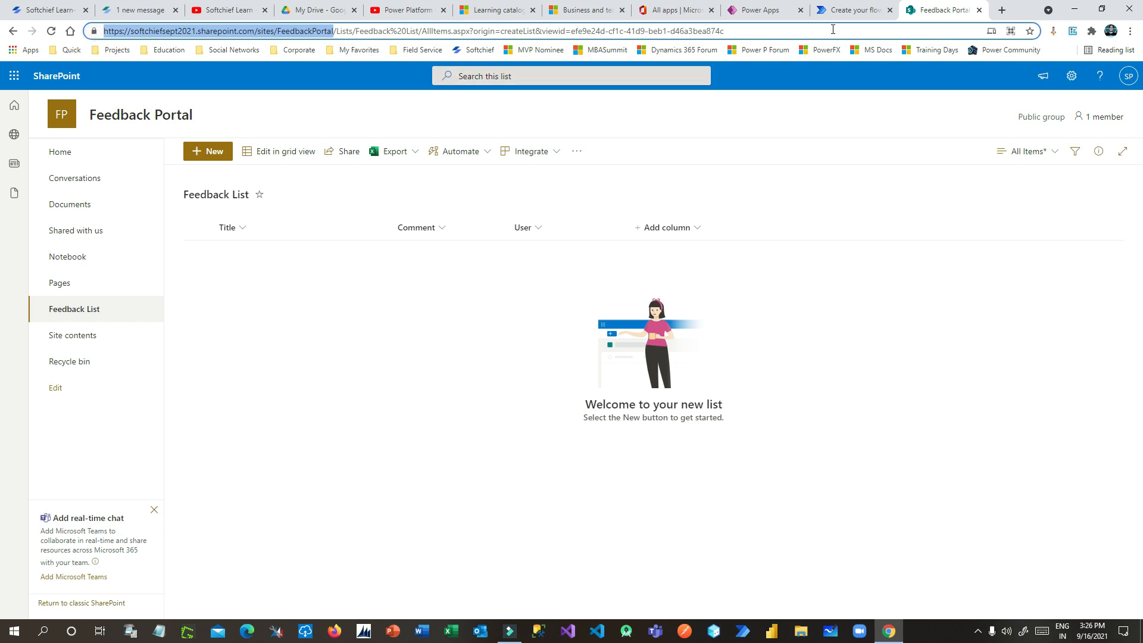
left_click(853, 10)
left_click(666, 220)
key("ctrl+v")
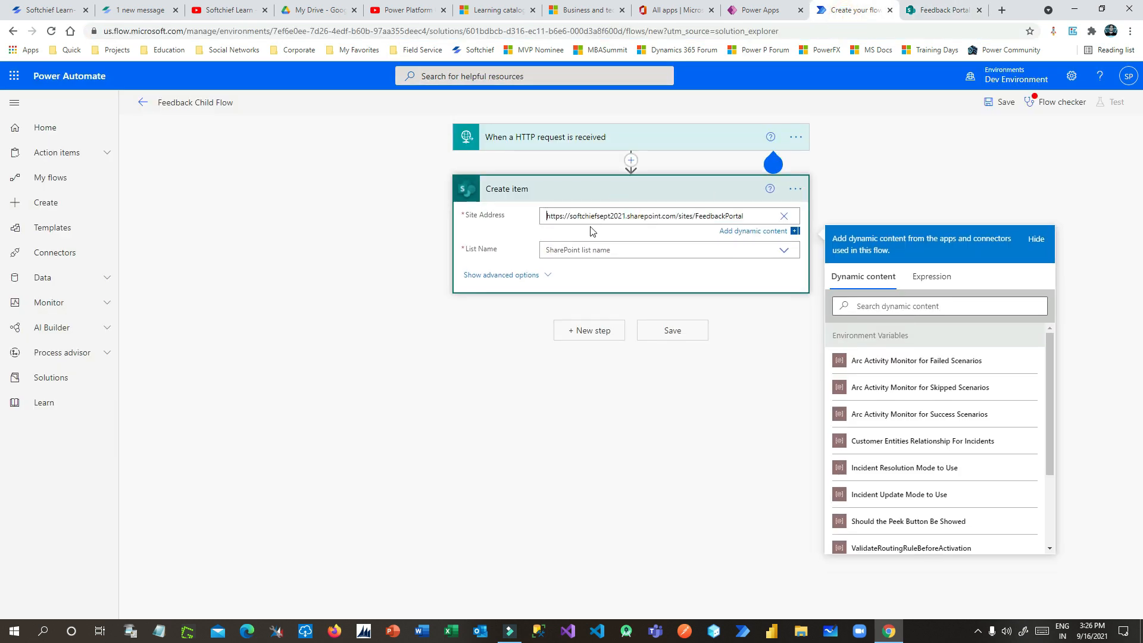
Select and clear the partially pasted Site Address value in the Create item step
left_click(684, 215)
left_click_drag(744, 215, 594, 216)
left_click(791, 256)
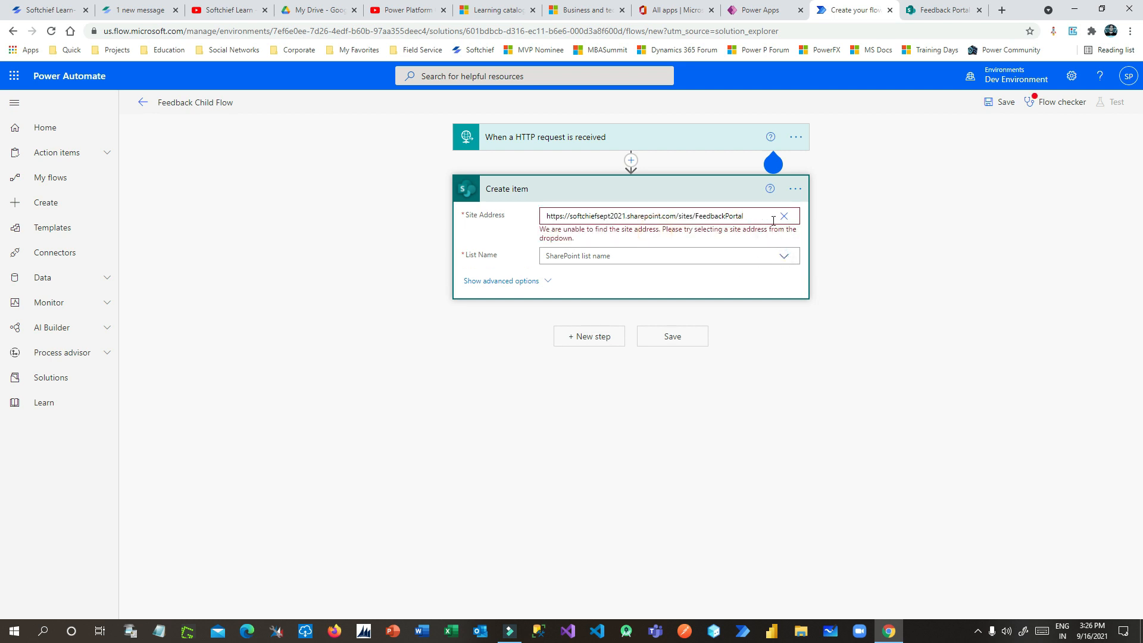
left_click(722, 219)
left_click(724, 215)
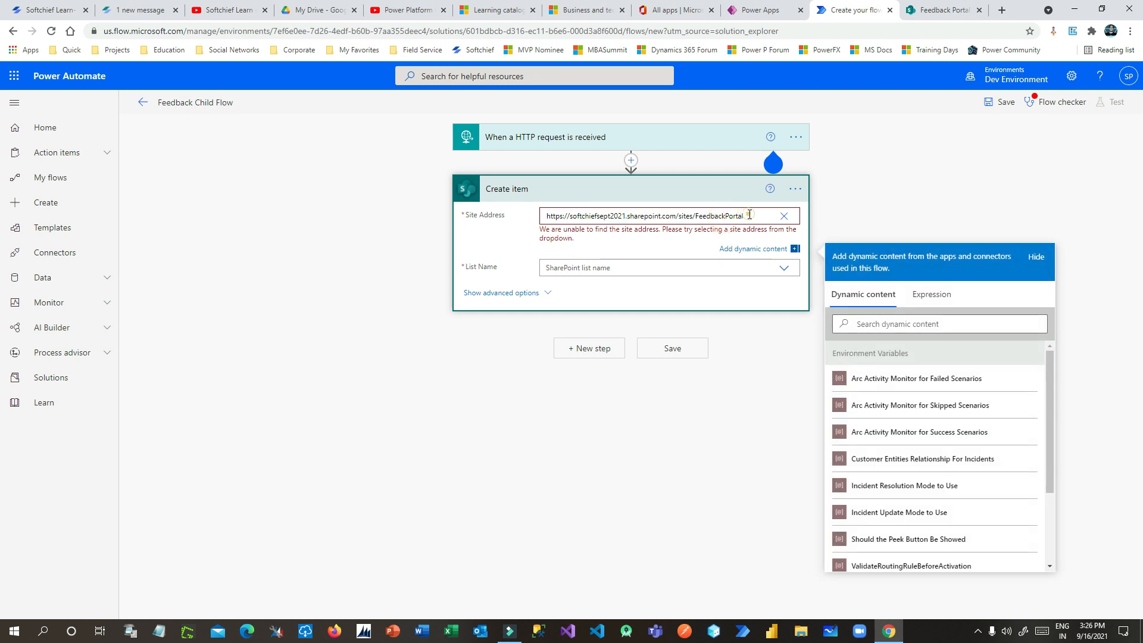
left_click_drag(748, 215, 664, 215)
left_click(783, 216)
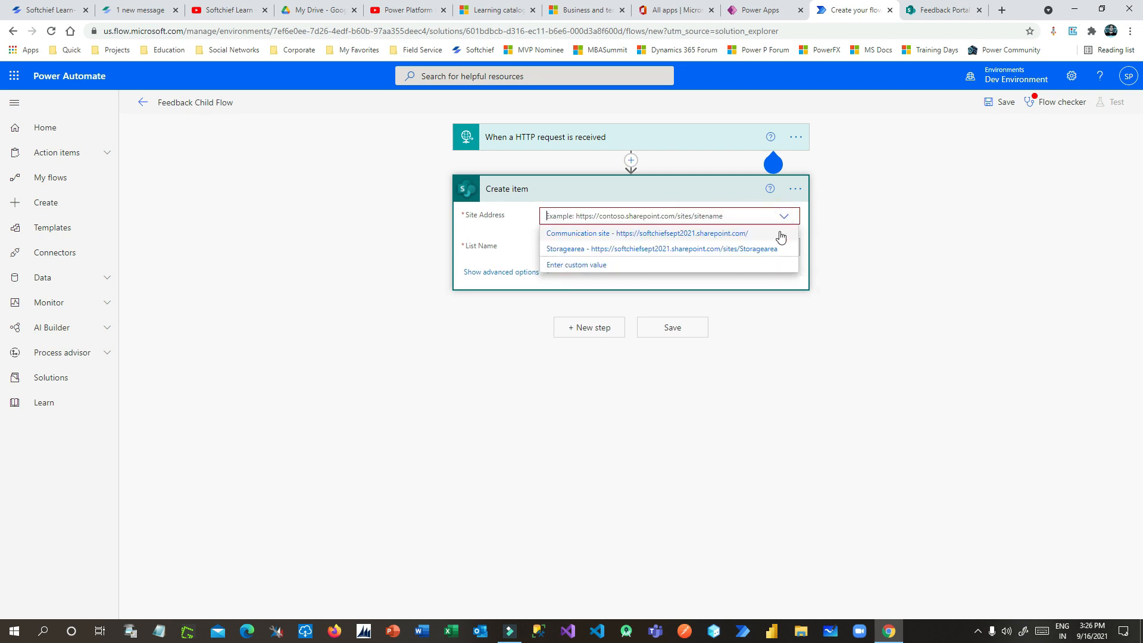
Re-paste the site address as a custom value, then go to the Feedback Portal list page
left_click(603, 266)
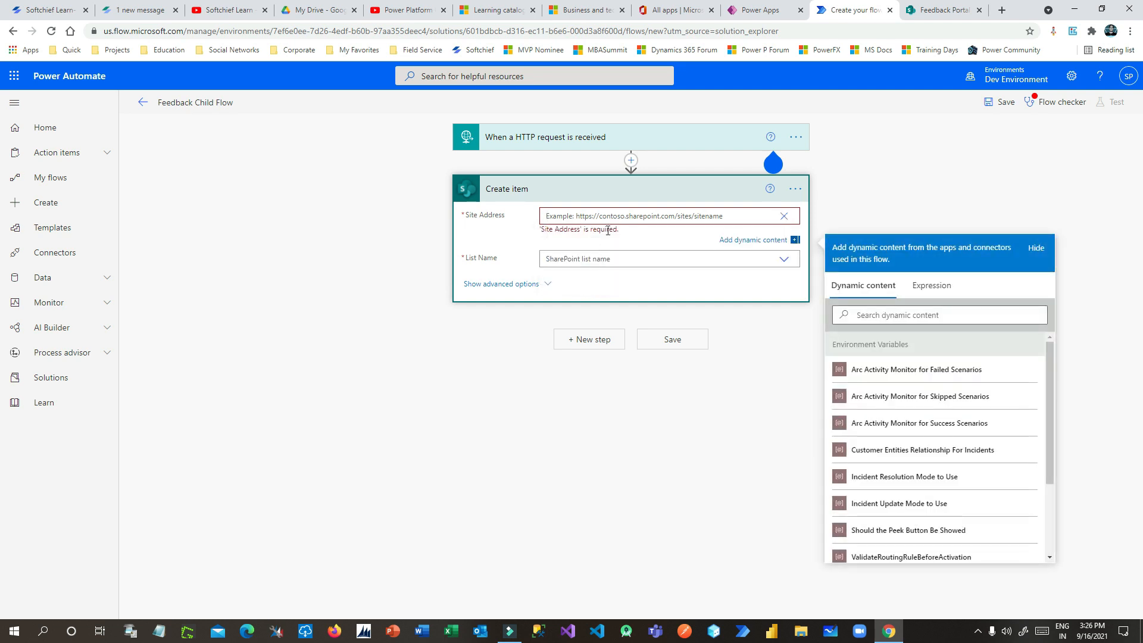
key("ctrl+v")
left_click(510, 233)
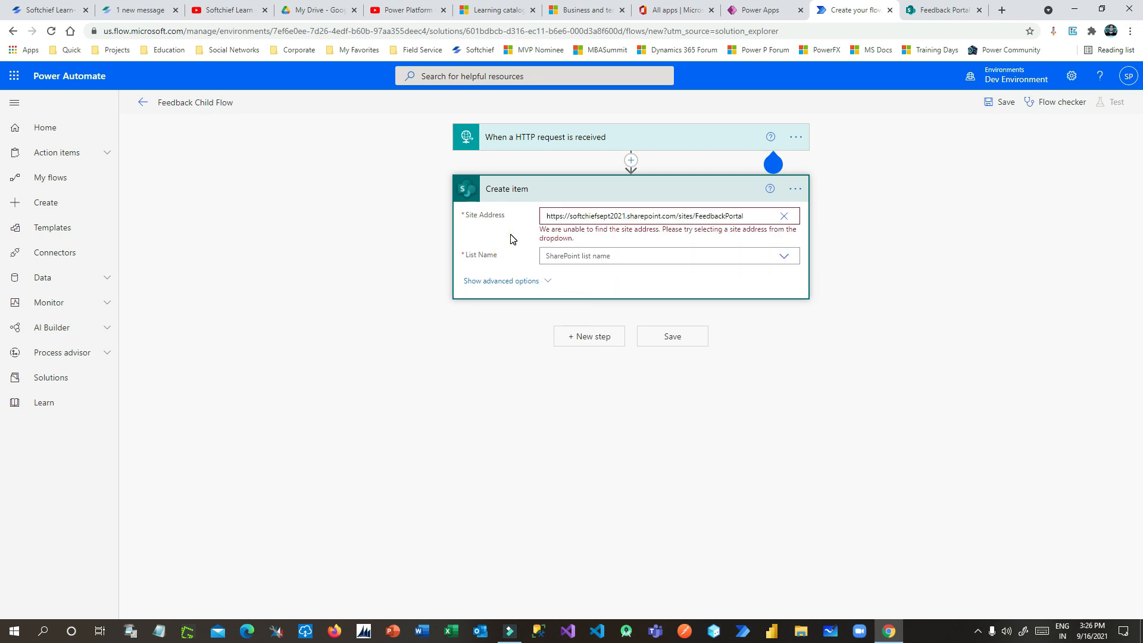
left_click(510, 233)
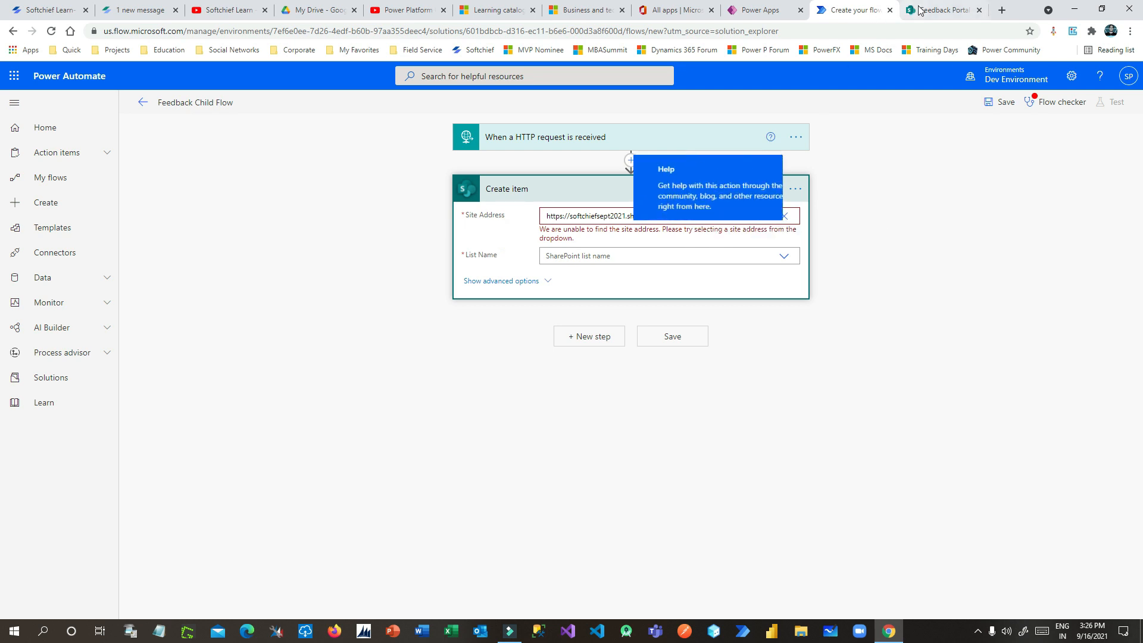
left_click(938, 11)
left_click(375, 31)
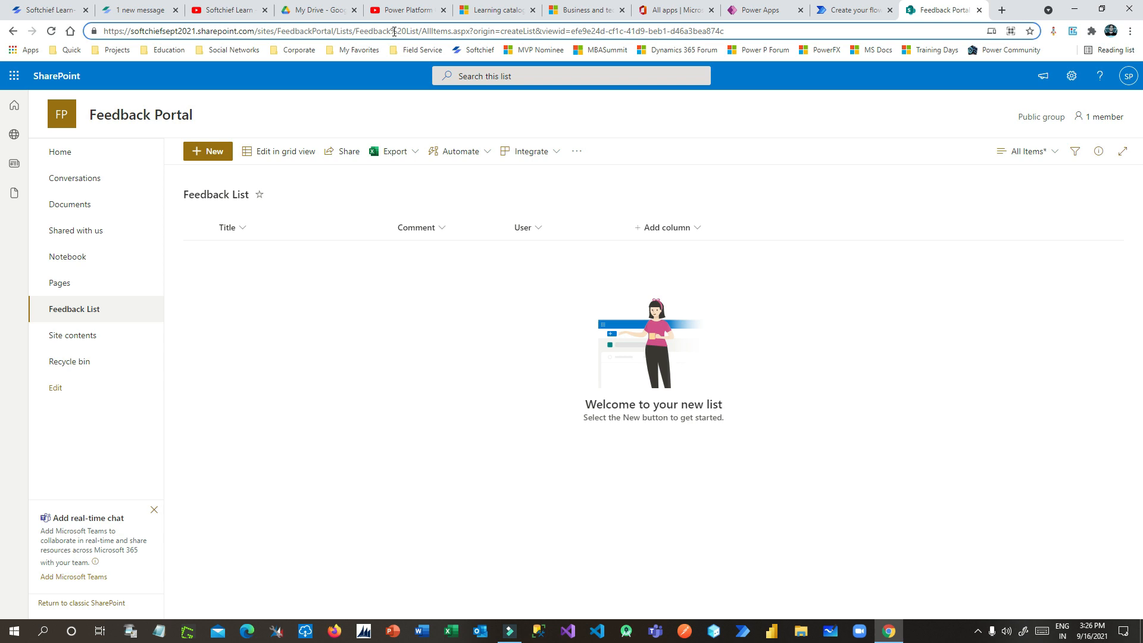
Select and copy the address-bar URL up to Feedback%20List, then go back to the flow tab
left_click_drag(418, 31, 83, 67)
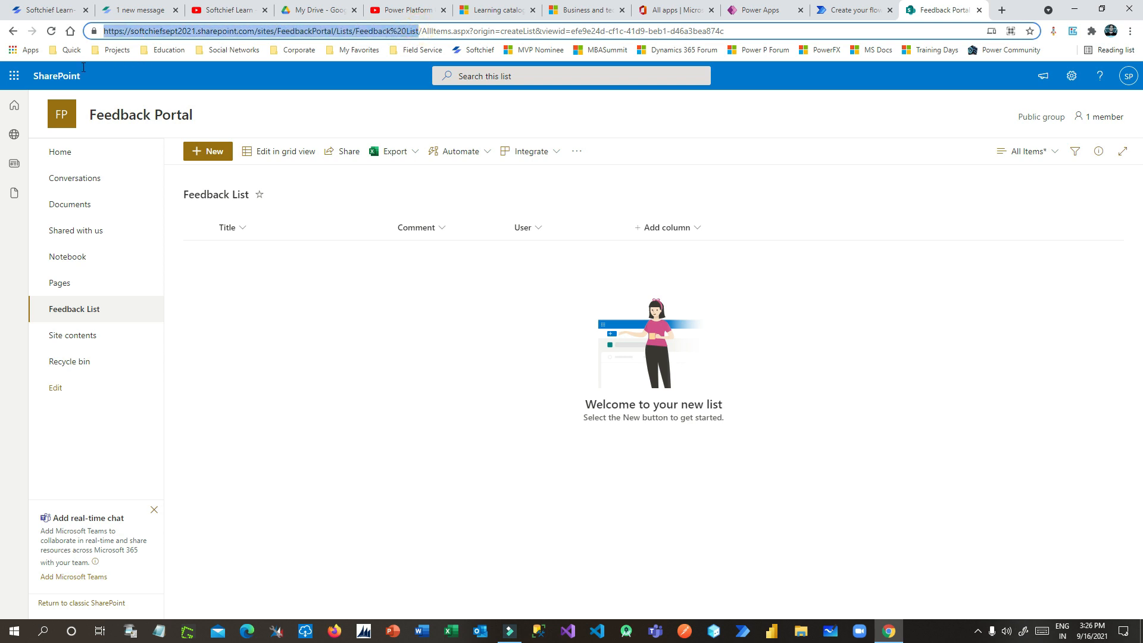
left_click(277, 320)
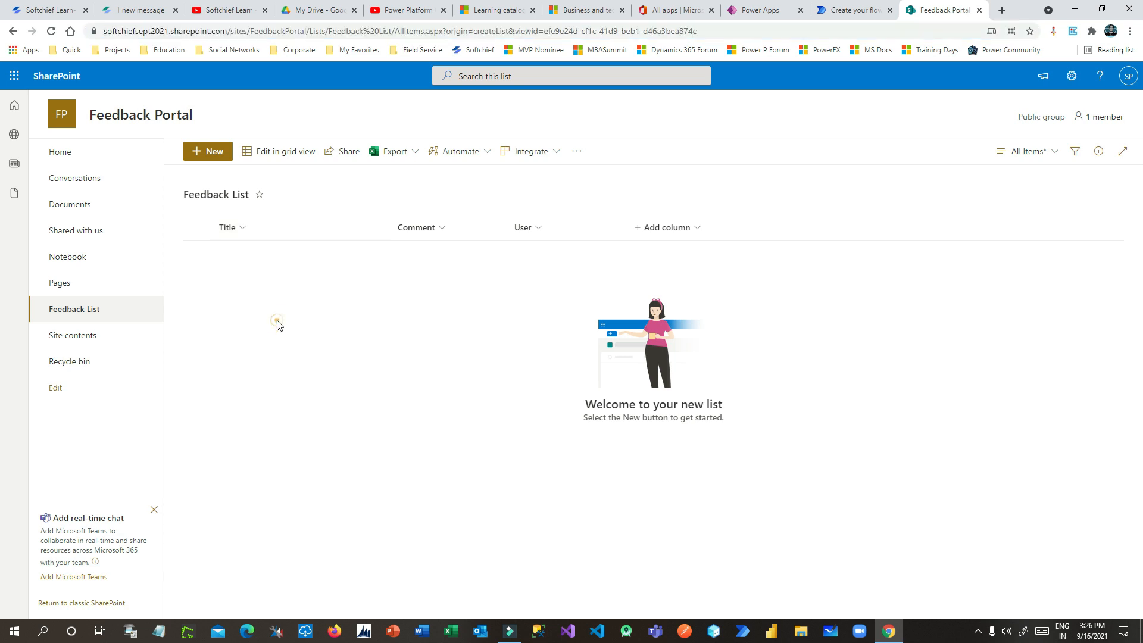
left_click(322, 30)
left_click(354, 31)
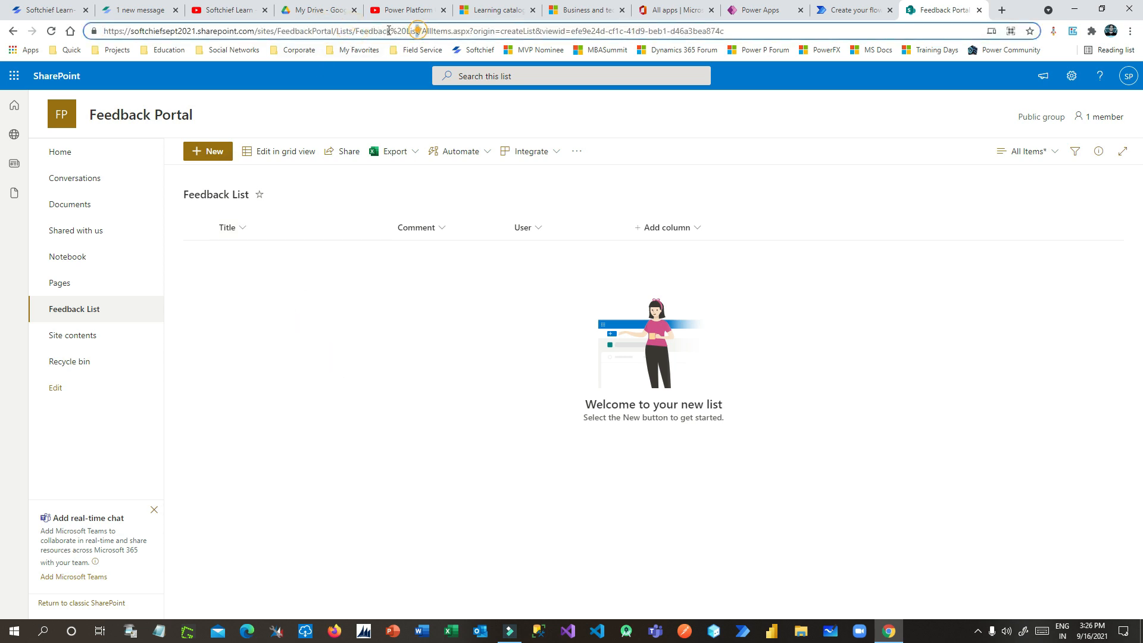
left_click_drag(418, 30, 52, 32)
left_click(857, 10)
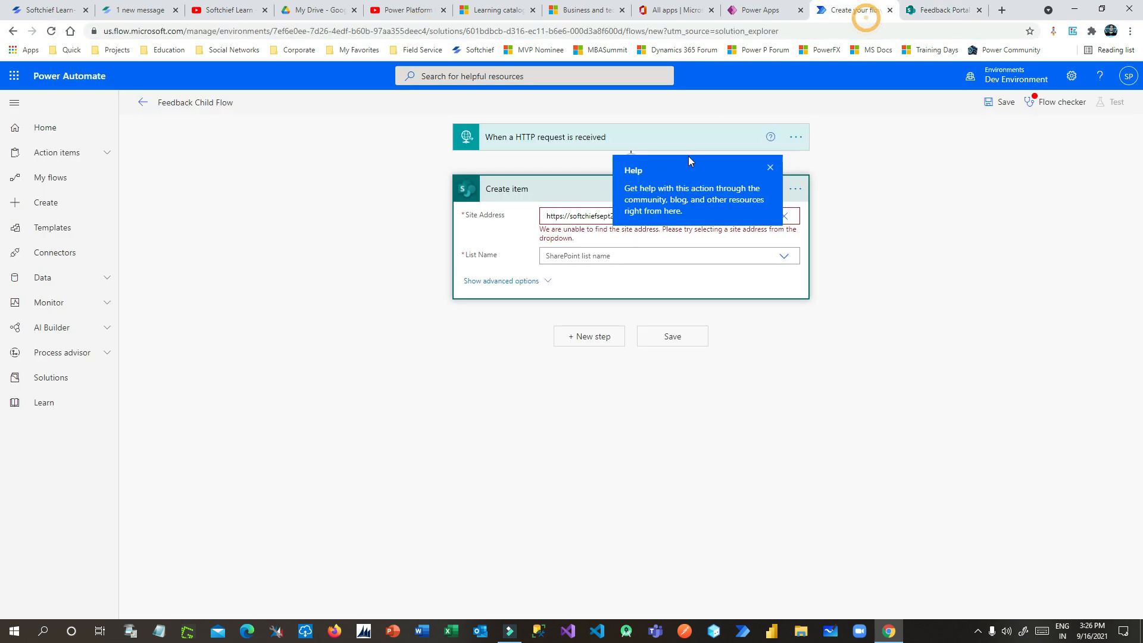
Replace the Create item Site Address with the pasted Feedback List URL
left_click(596, 213)
key("ctrl+a")
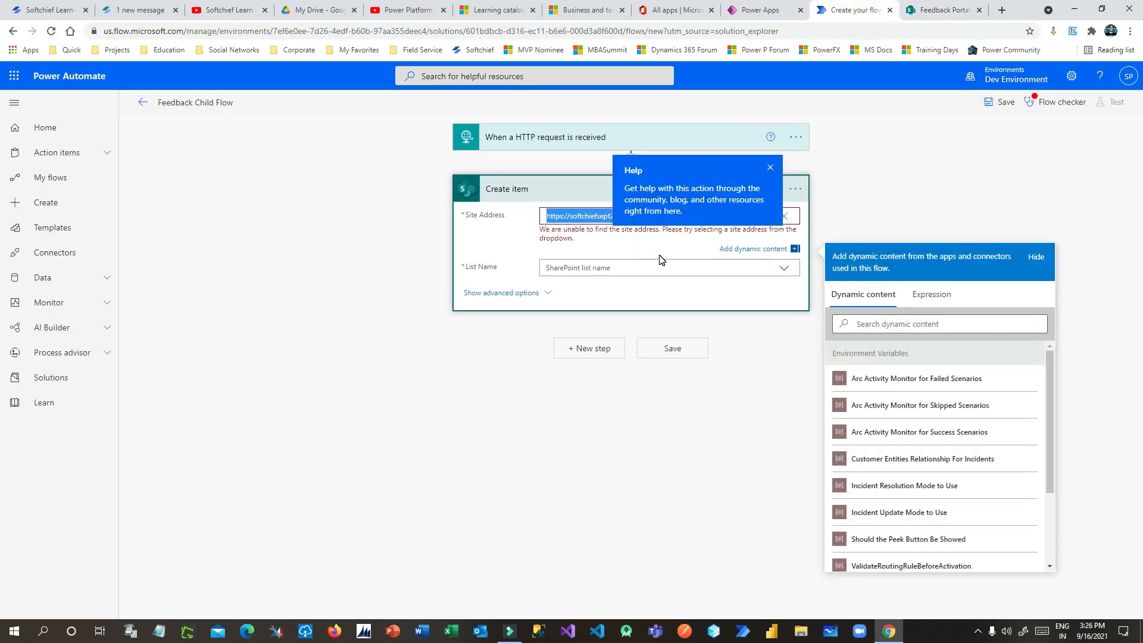
key("ctrl+v")
left_click(535, 256)
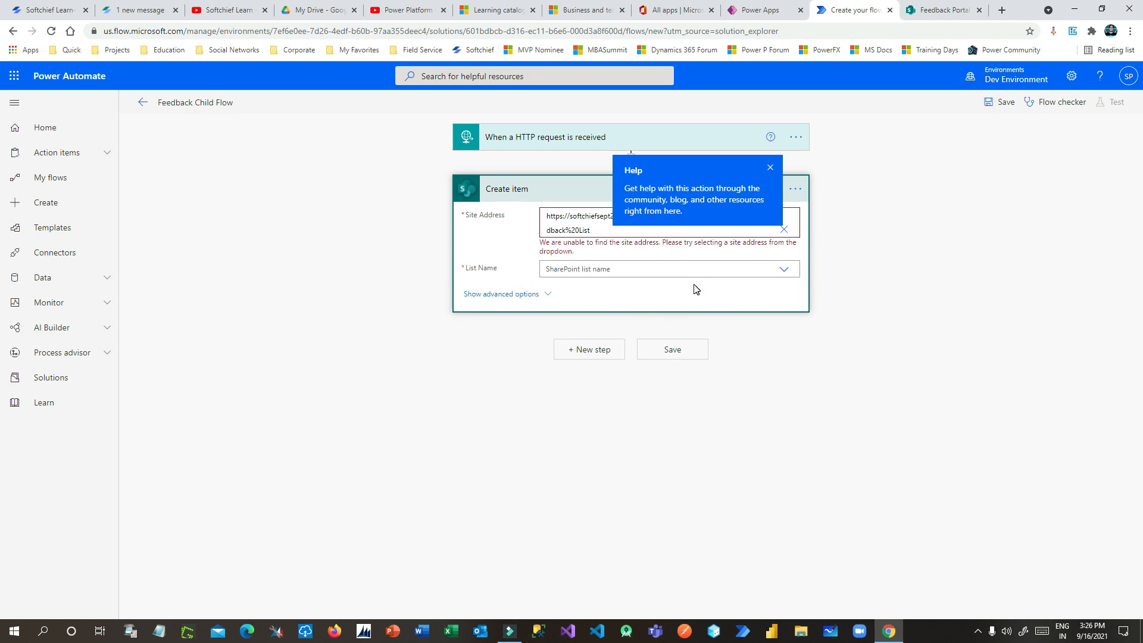
Reload the SharePoint Feedback List page, then return to the designer to validate Create item
left_click(946, 10)
left_click(52, 31)
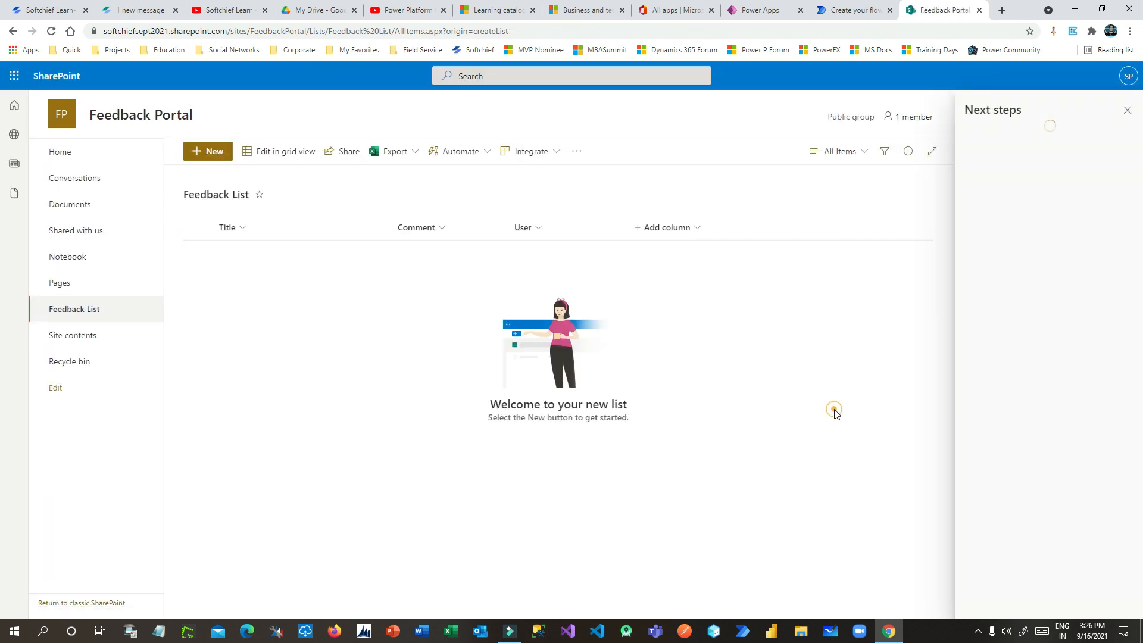
left_click(1124, 111)
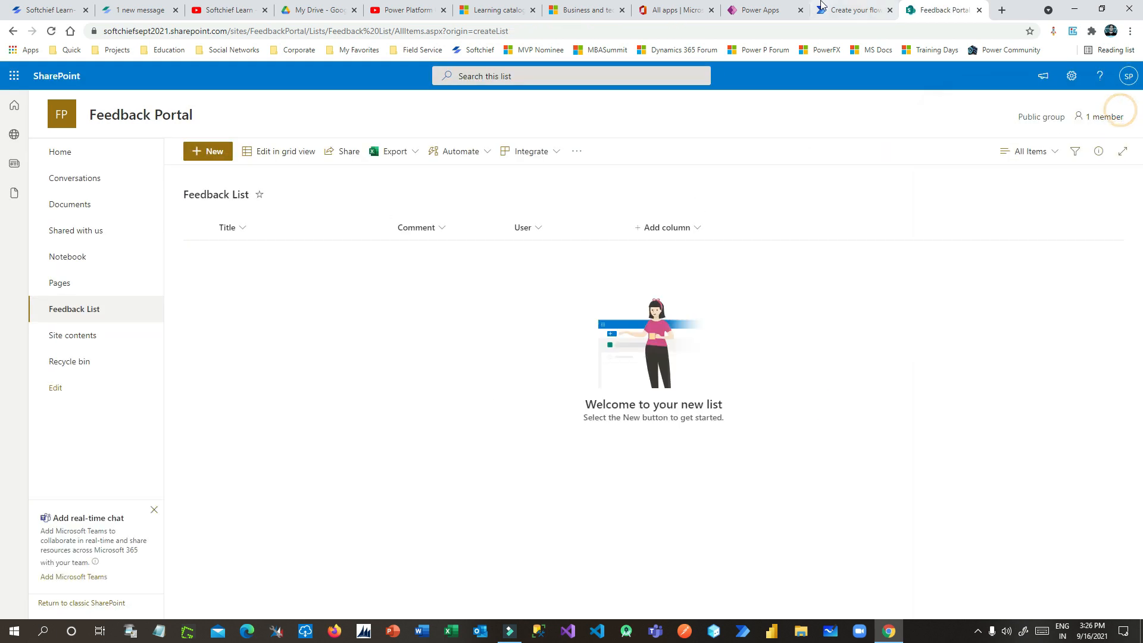
left_click(854, 10)
left_click(842, 325)
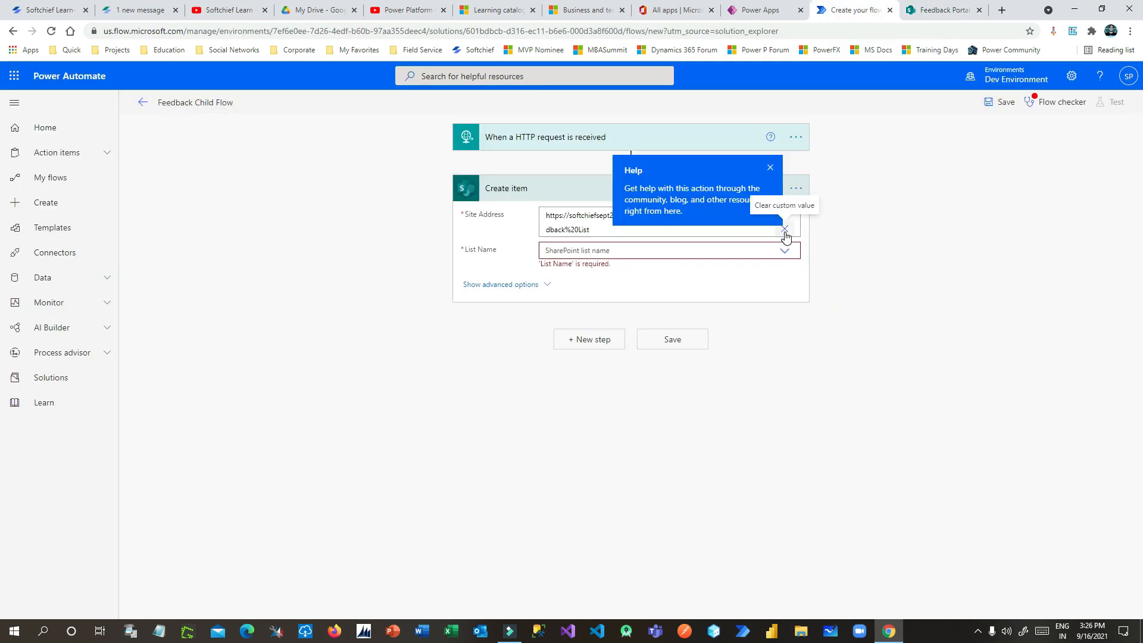
Delete the Create item step from the flow and attempt a save
left_click(796, 189)
left_click(860, 332)
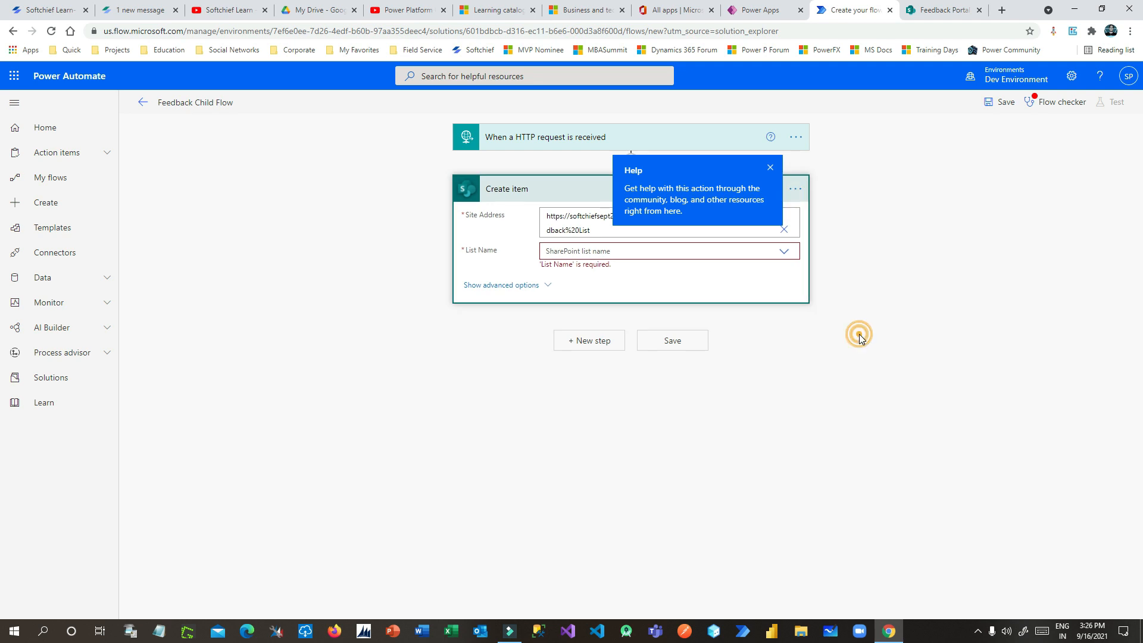
left_click(585, 364)
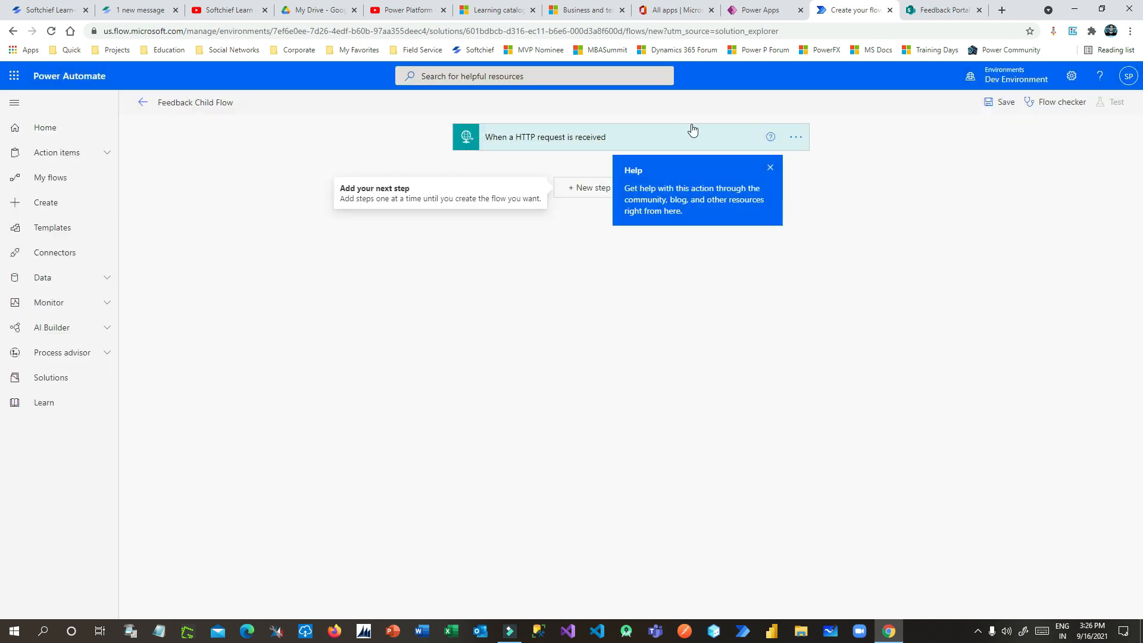
left_click(1002, 103)
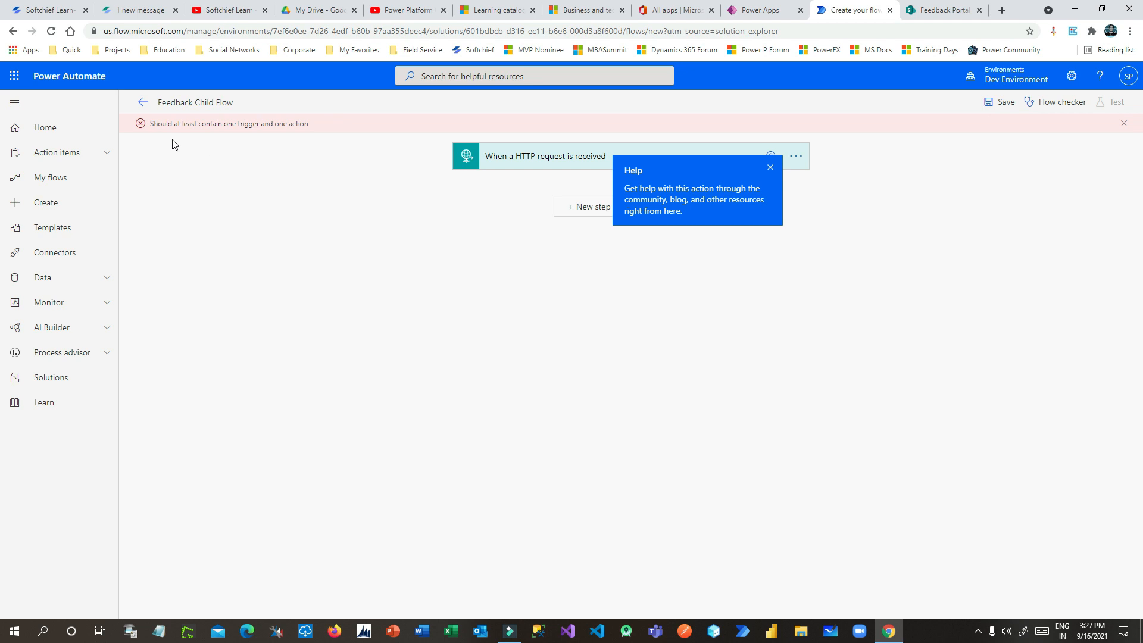
Add a Data Operation Compose step with input 'test' after the trigger and save the flow
left_click(588, 206)
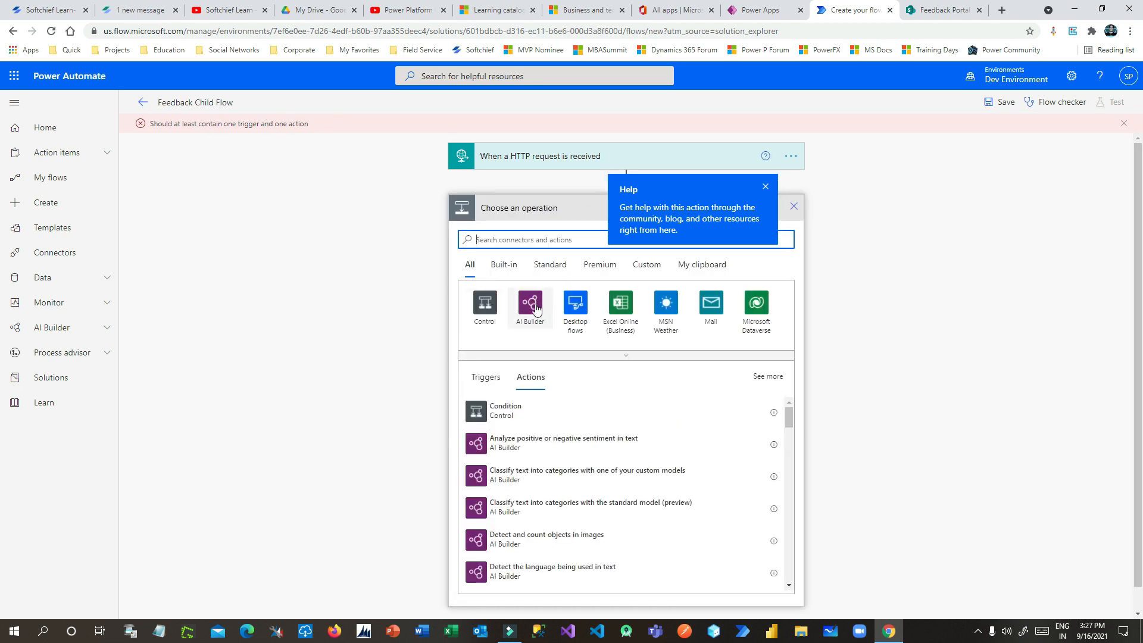
type("comp")
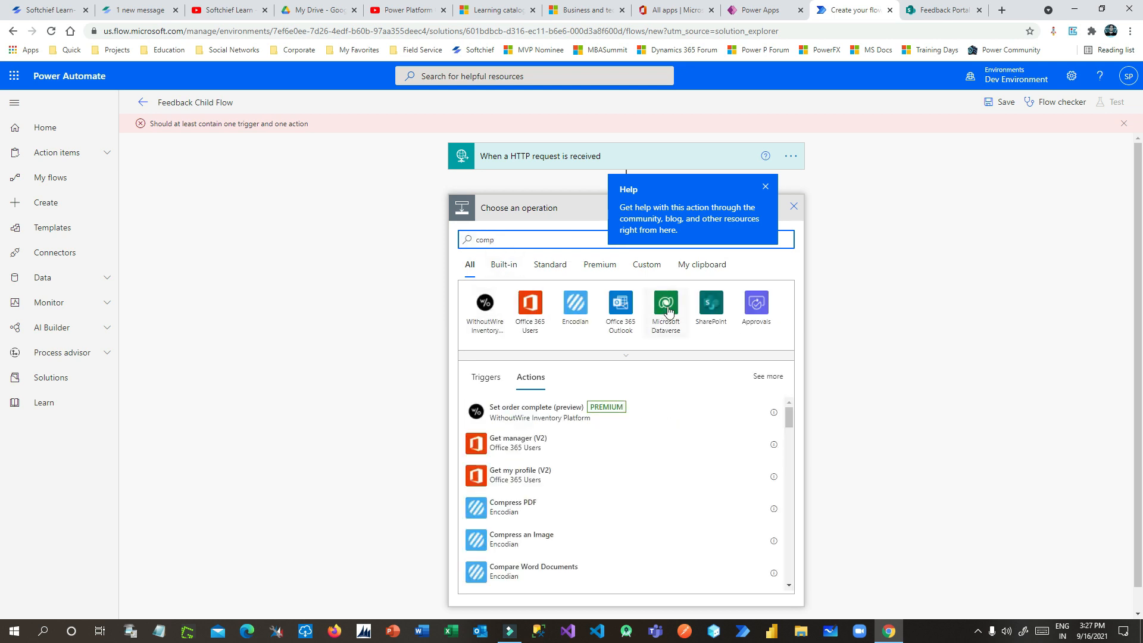
type("ose")
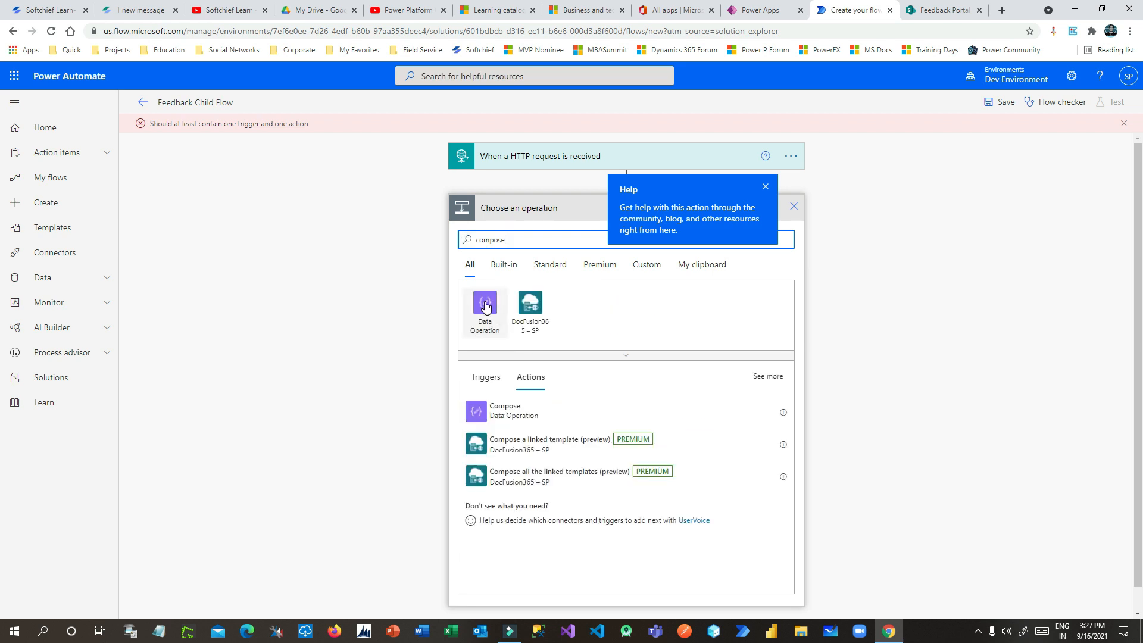
left_click(485, 304)
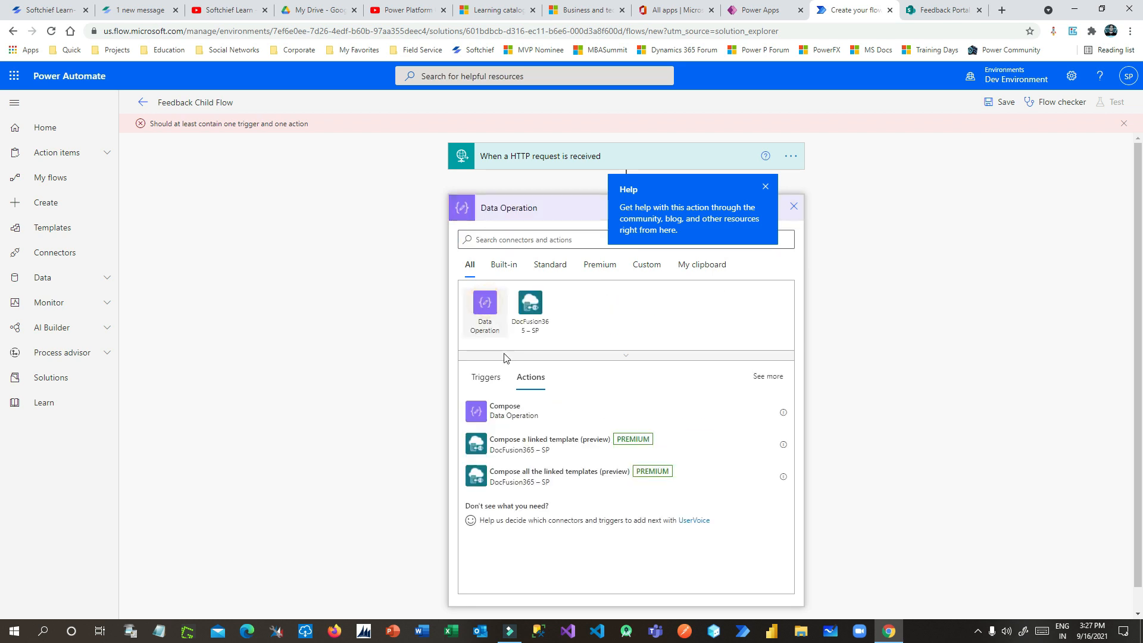
left_click(550, 314)
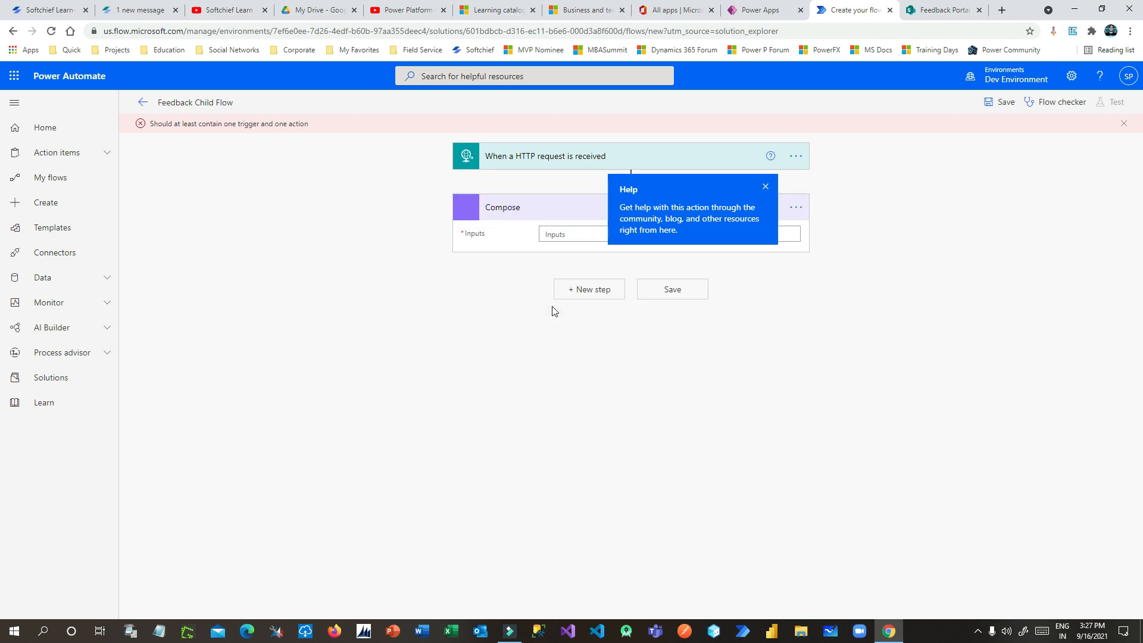
left_click(572, 236)
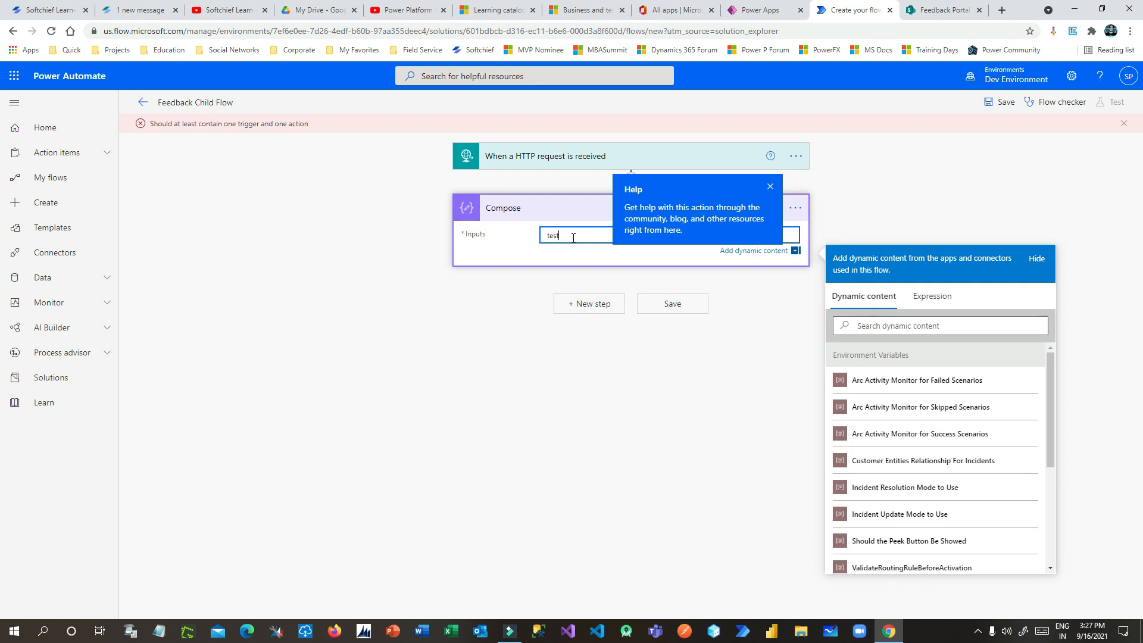
left_click(1000, 103)
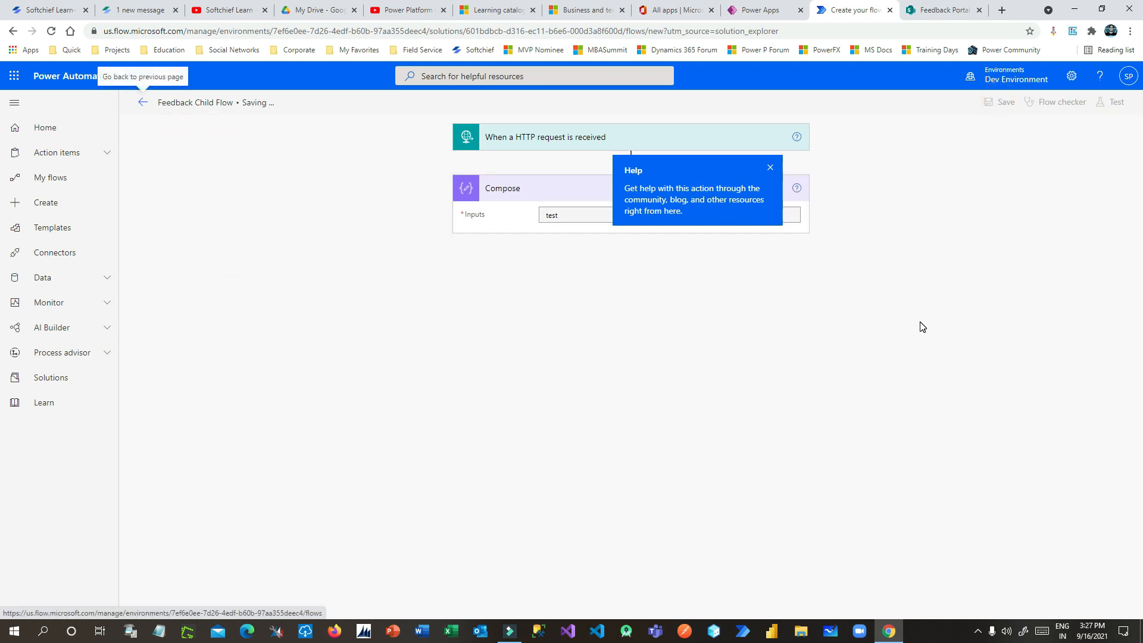
left_click(770, 168)
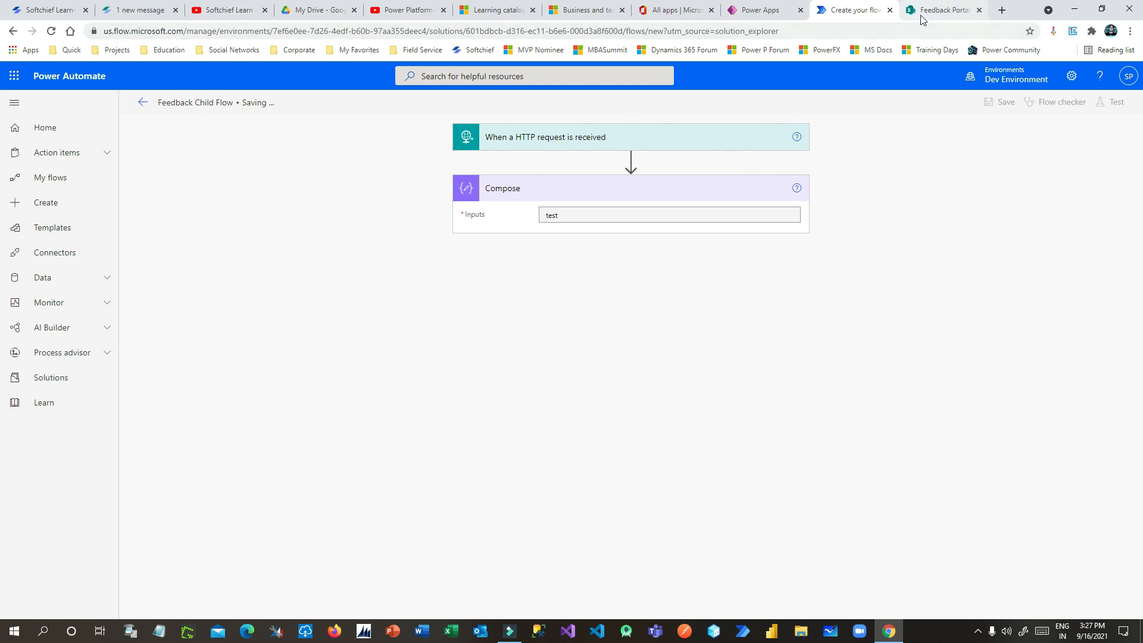
left_click(940, 10)
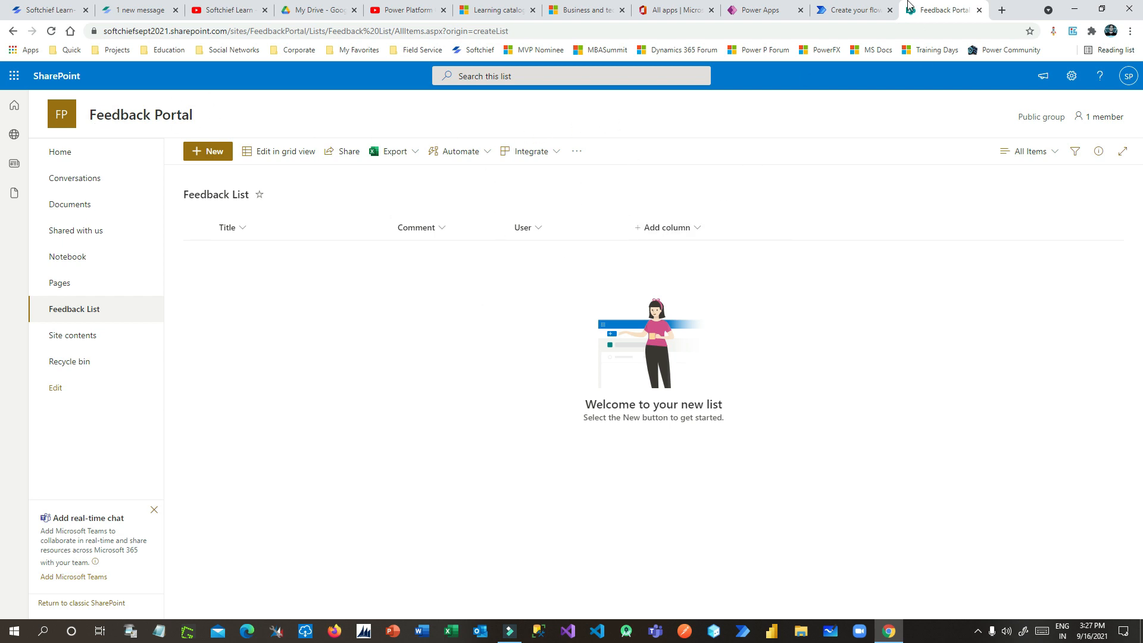
Confirm Feedback Child Flow is saved, reload it, and close the designer to return to Power Apps
left_click(854, 10)
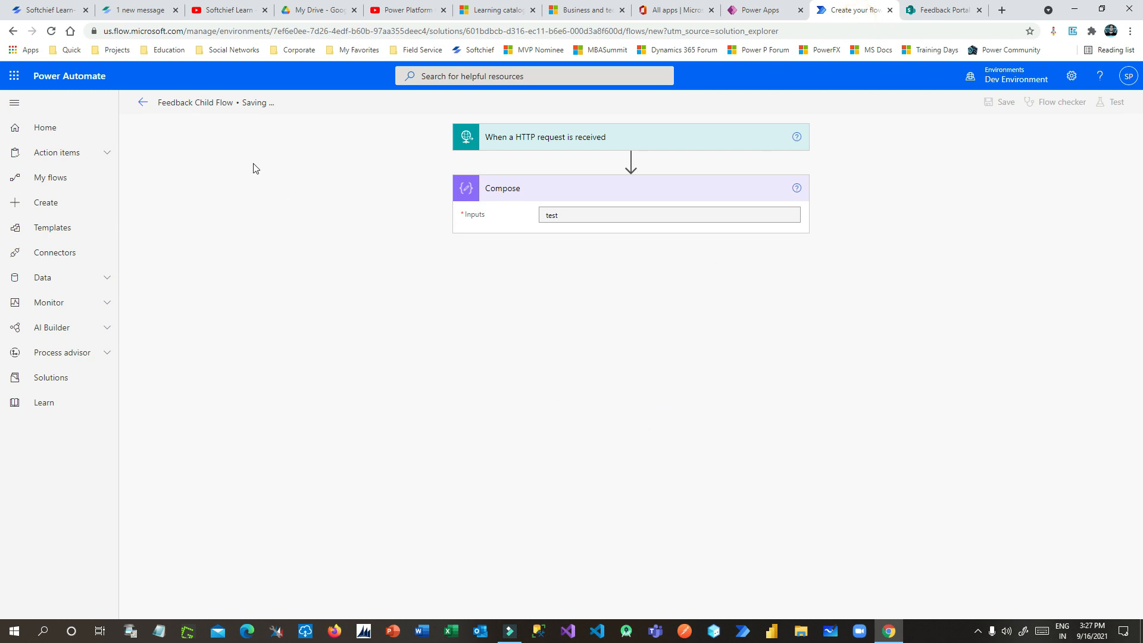
left_click(52, 32)
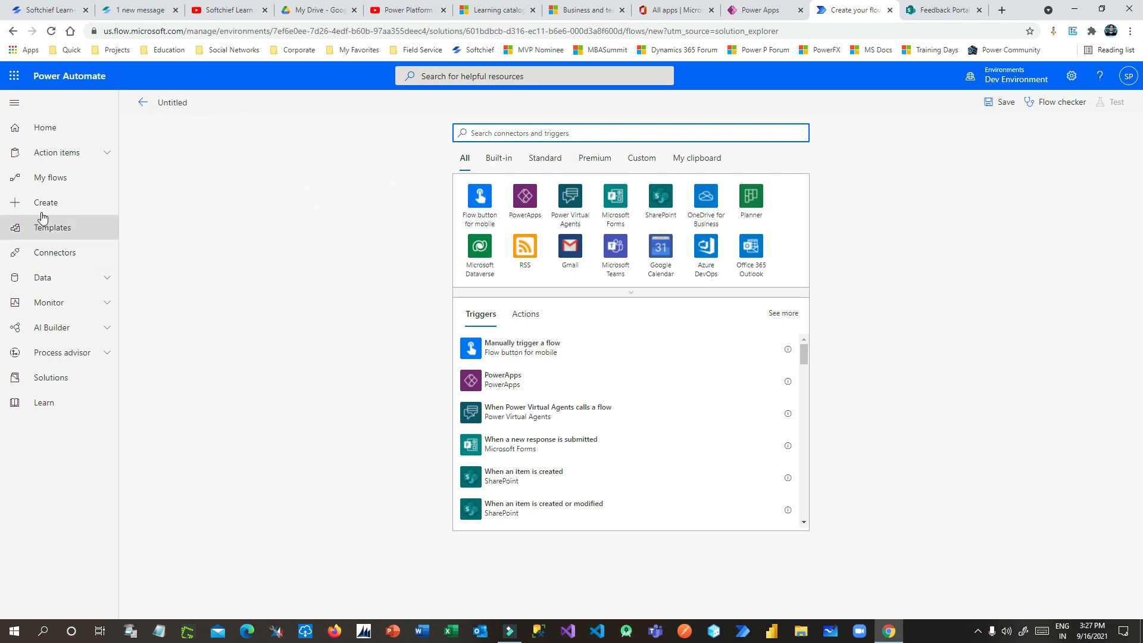
left_click(889, 10)
left_click(762, 10)
left_click(643, 375)
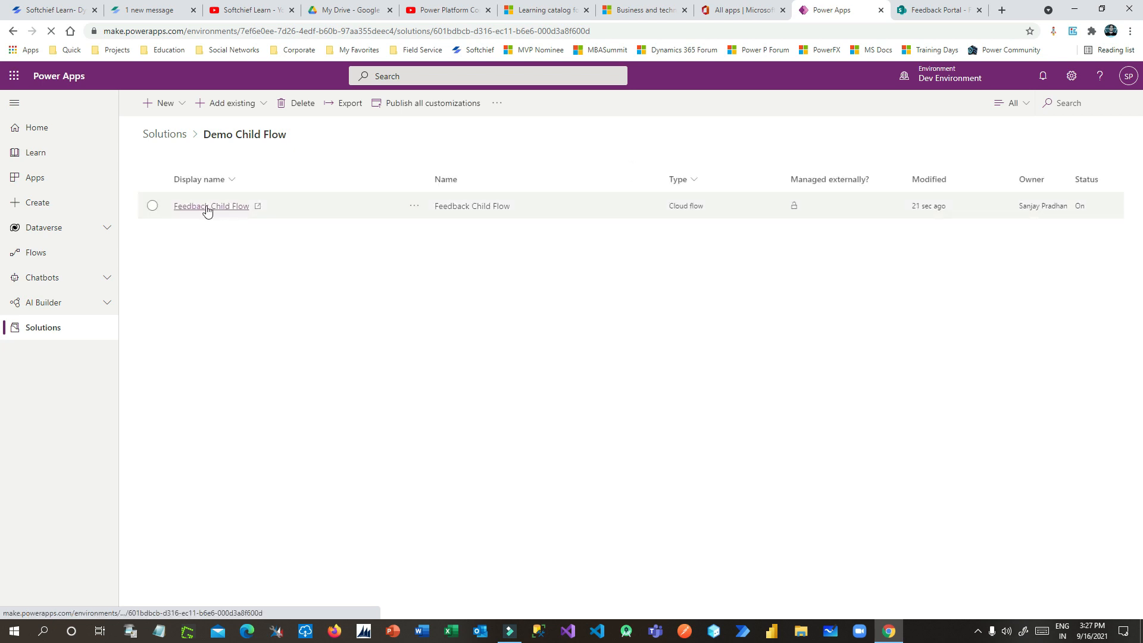
Open Feedback Child Flow from the Demo Child Flow solution and choose Edit to load the designer
left_click(206, 206)
left_click(768, 10)
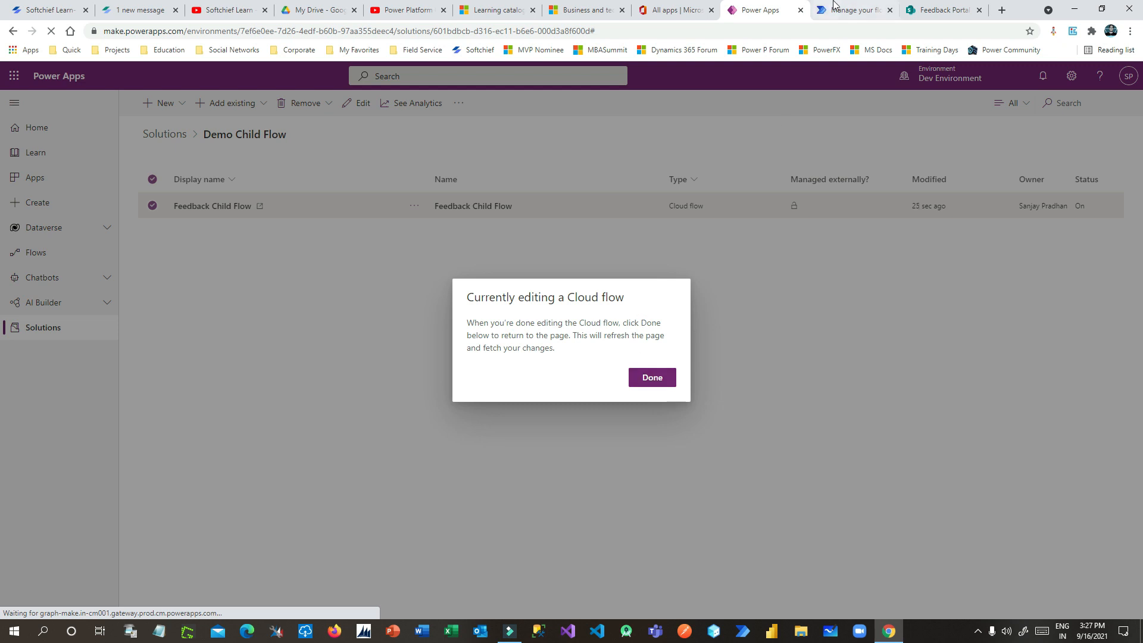
left_click(834, 11)
left_click(150, 103)
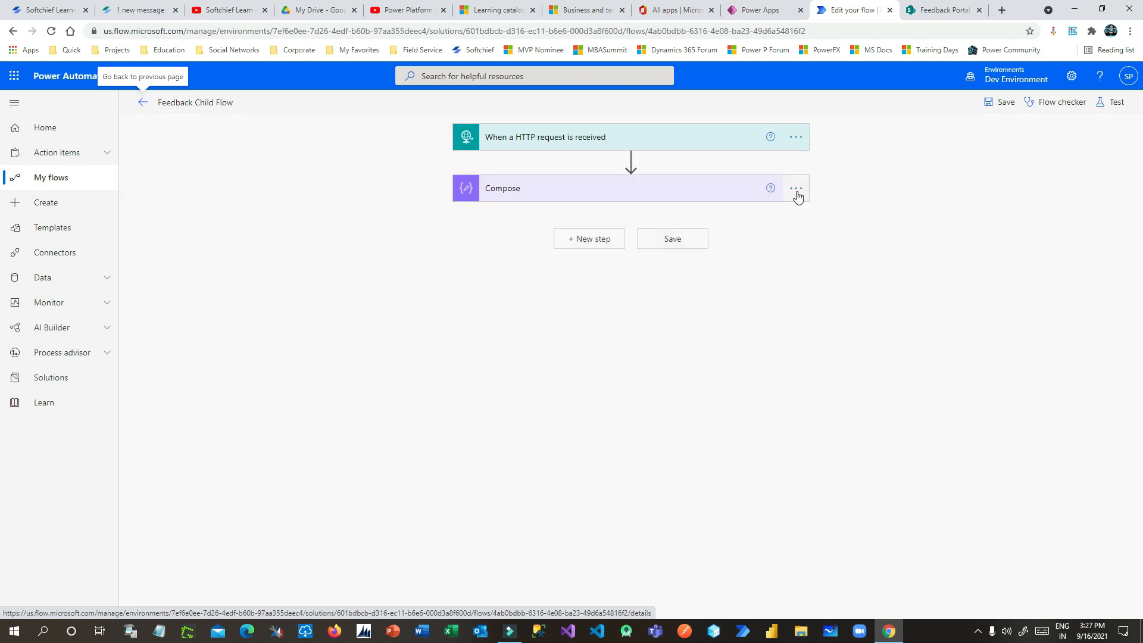
left_click(796, 190)
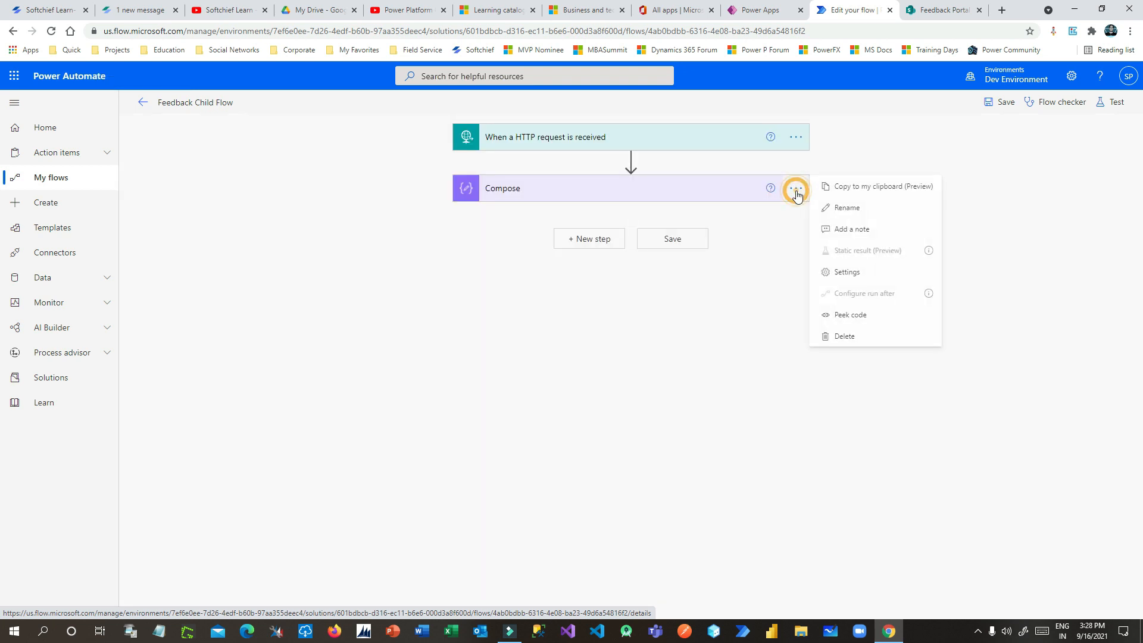
Delete the Compose step and inspect the HTTP trigger's POST URL
left_click(845, 337)
left_click(580, 368)
left_click(669, 143)
left_click(558, 167)
left_click_drag(558, 167, 742, 176)
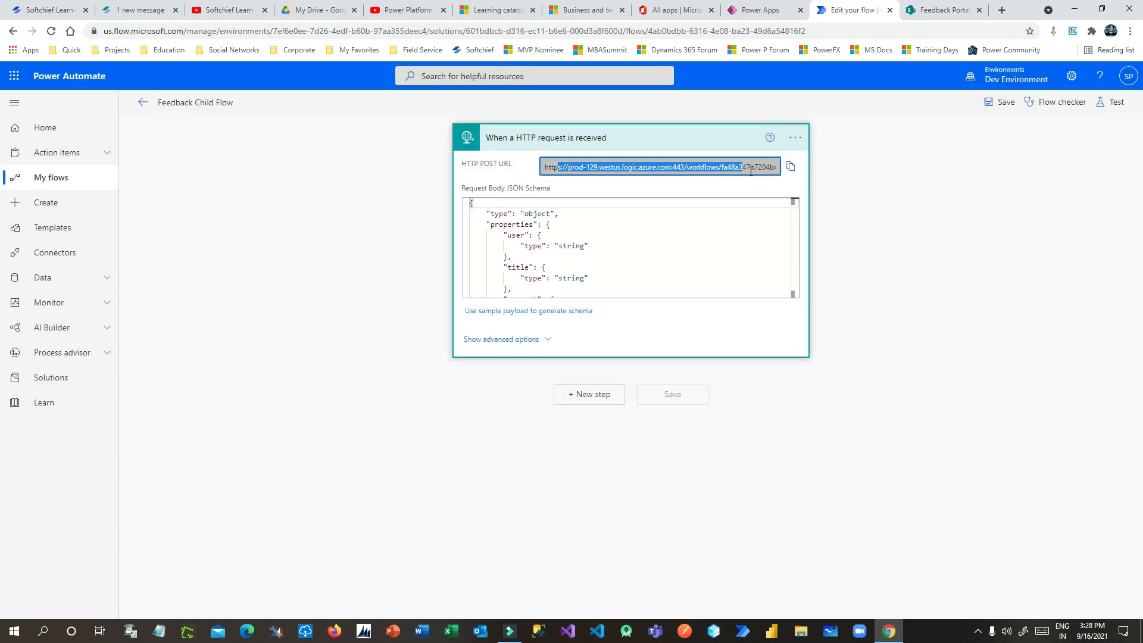
left_click(754, 167)
left_click(658, 136)
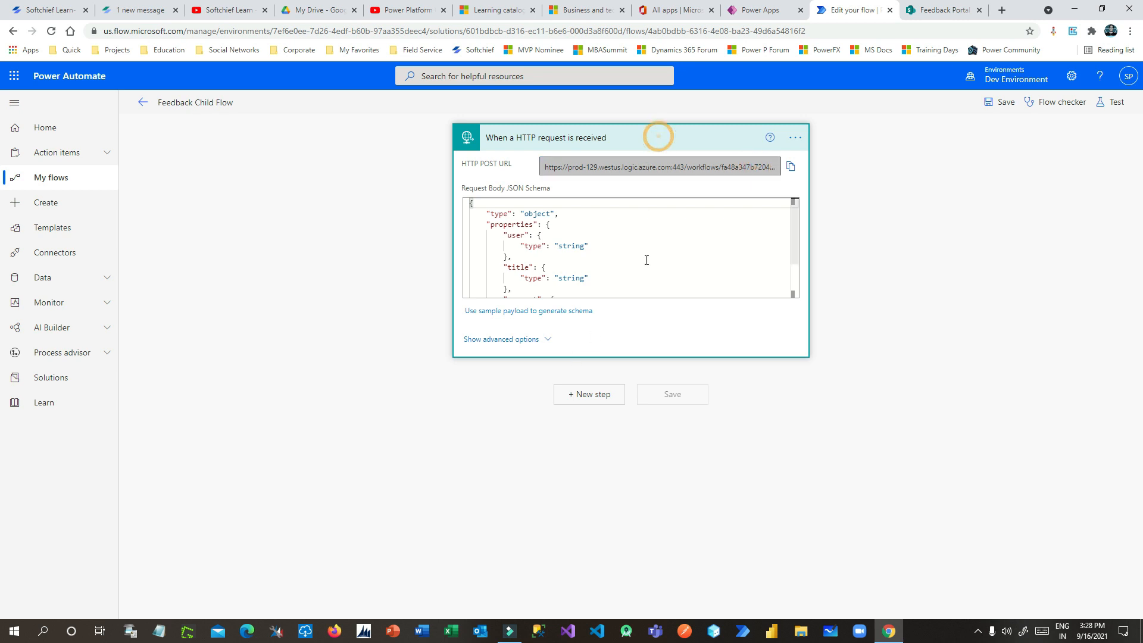
Add the SharePoint Create item action after the trigger and open its Site Address list
left_click(598, 192)
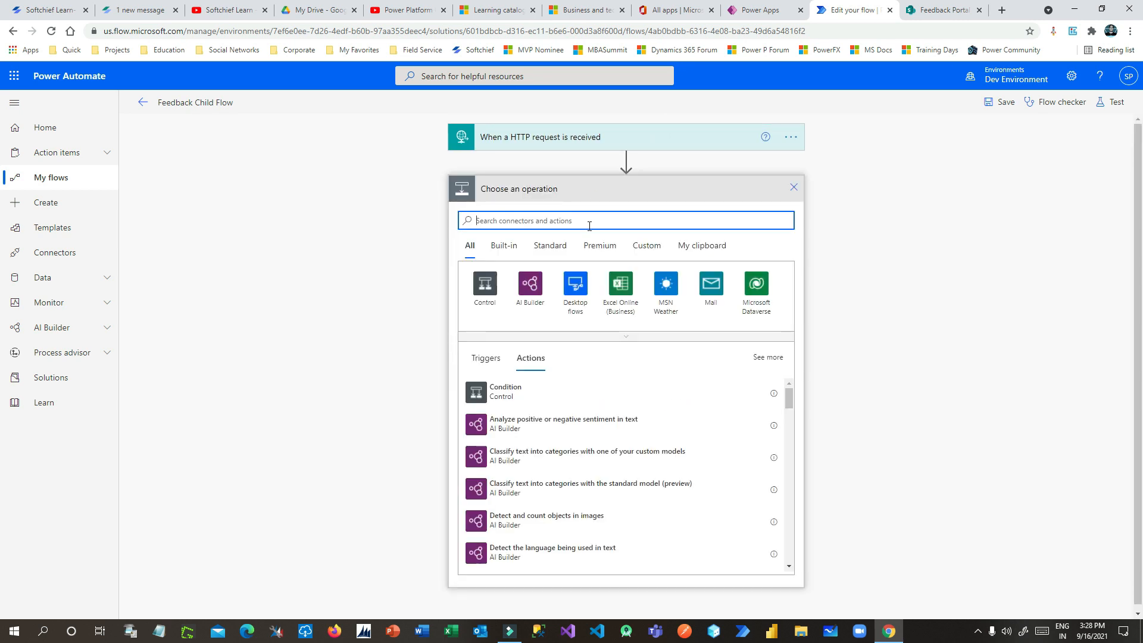
type("sharepoin")
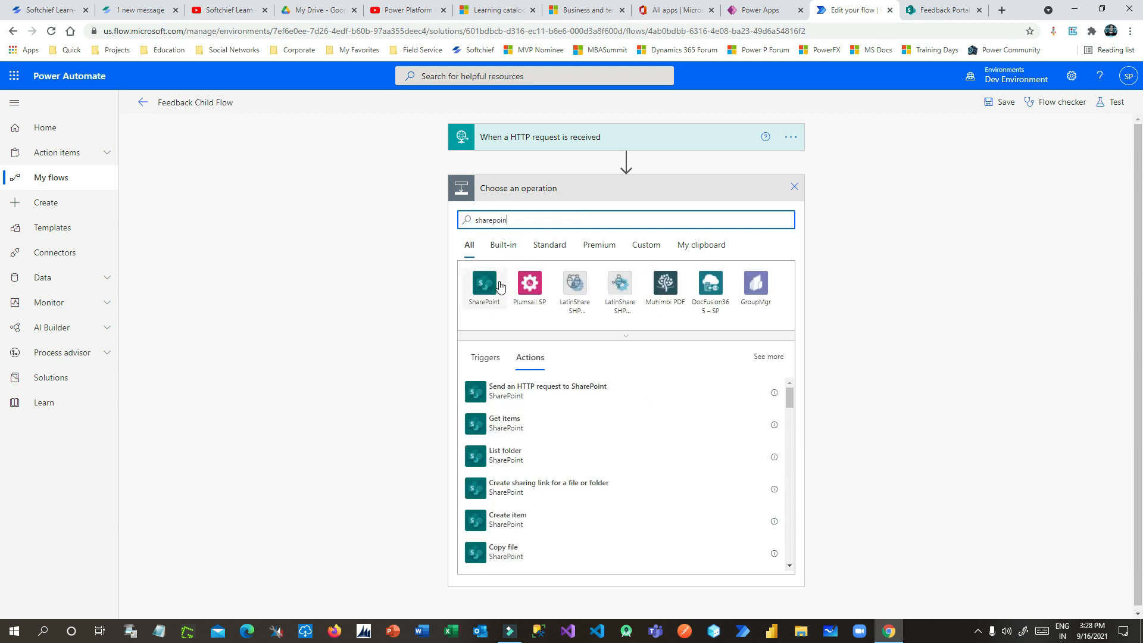
left_click(499, 287)
scroll(524, 447, "down", 1)
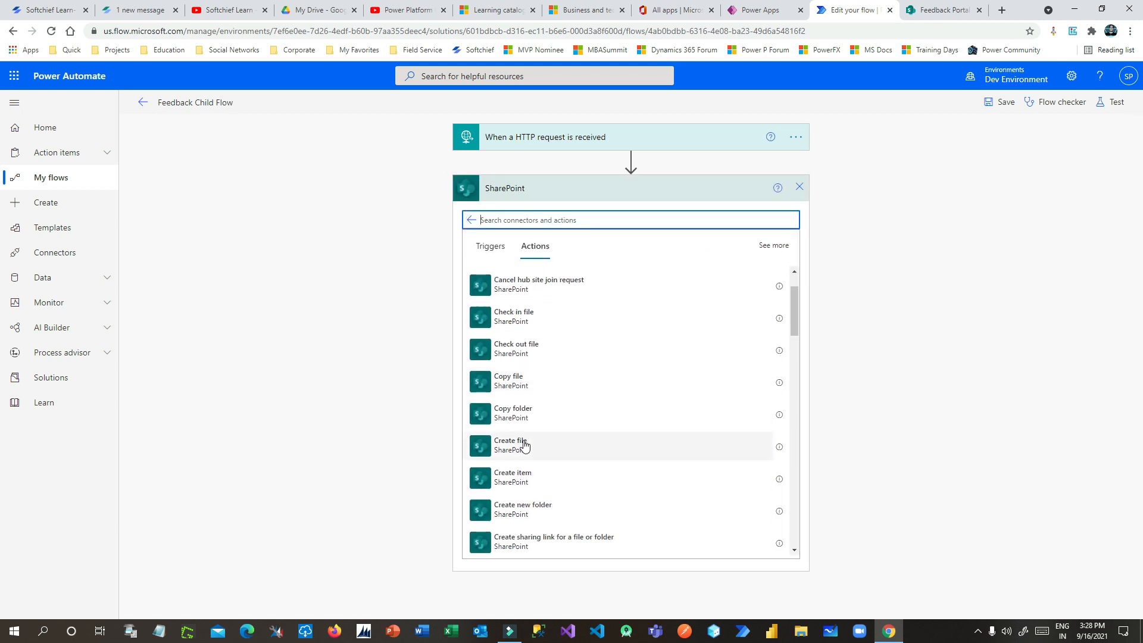
left_click(567, 478)
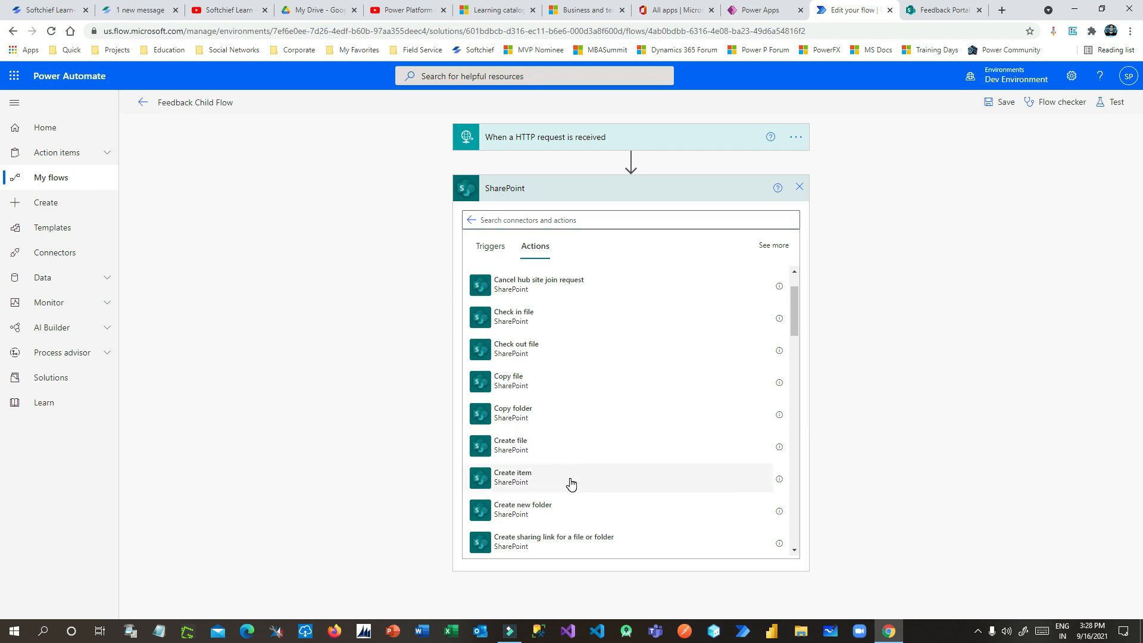
left_click(784, 216)
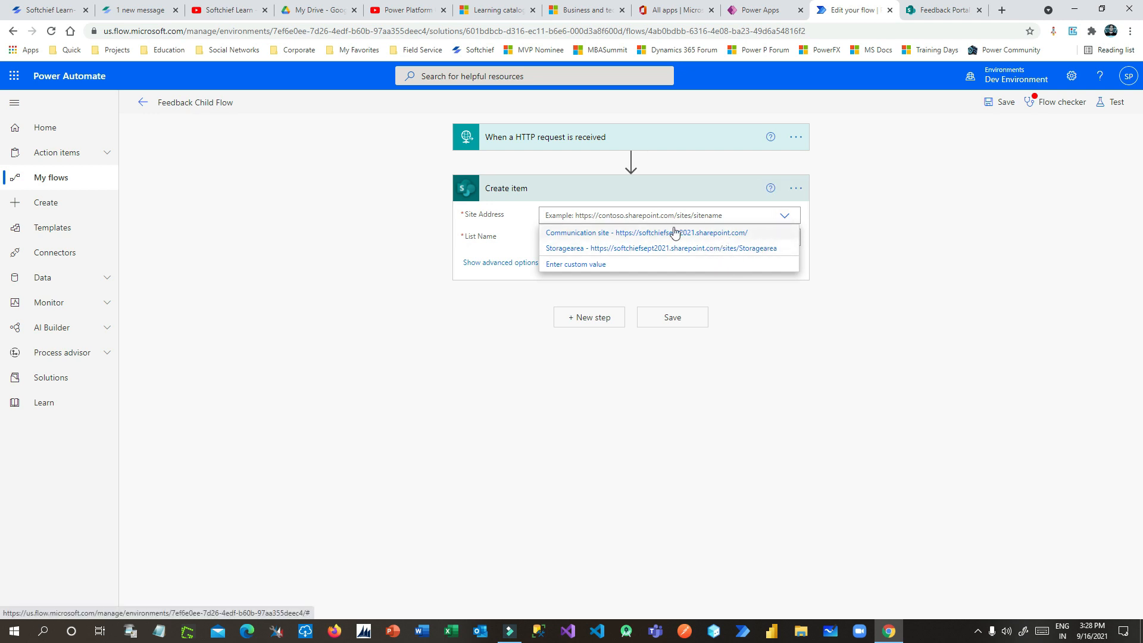
Try Communication site and Storagearea as Site Address, then switch it to a custom value
left_click(768, 238)
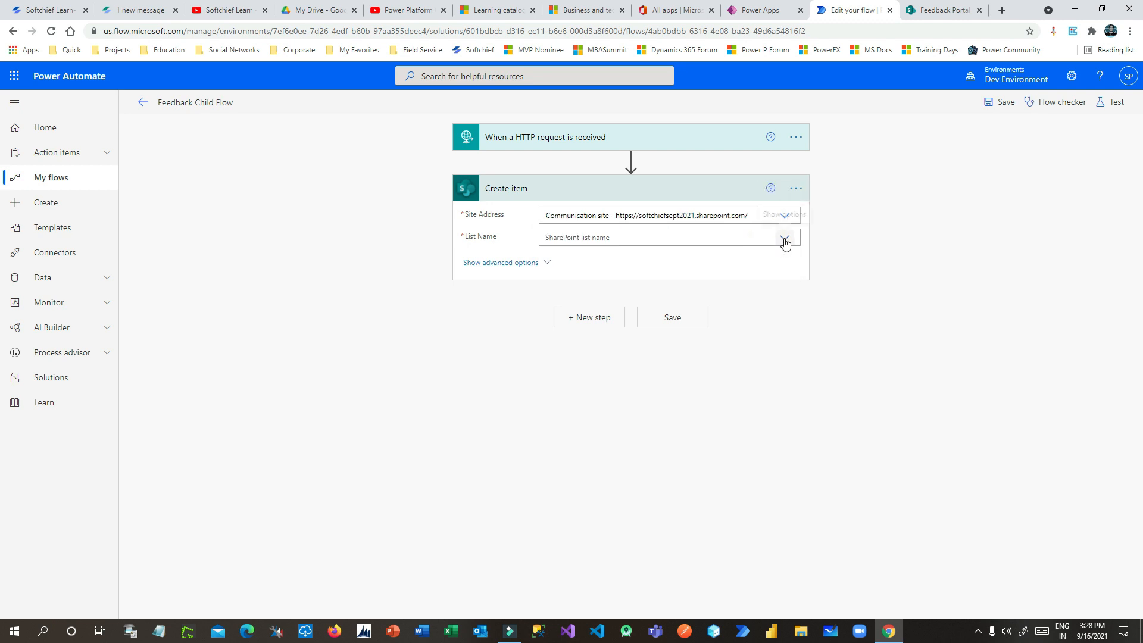
left_click(785, 238)
left_click(741, 217)
left_click(776, 229)
left_click(783, 216)
left_click(728, 251)
left_click(684, 227)
left_click(726, 248)
left_click(725, 230)
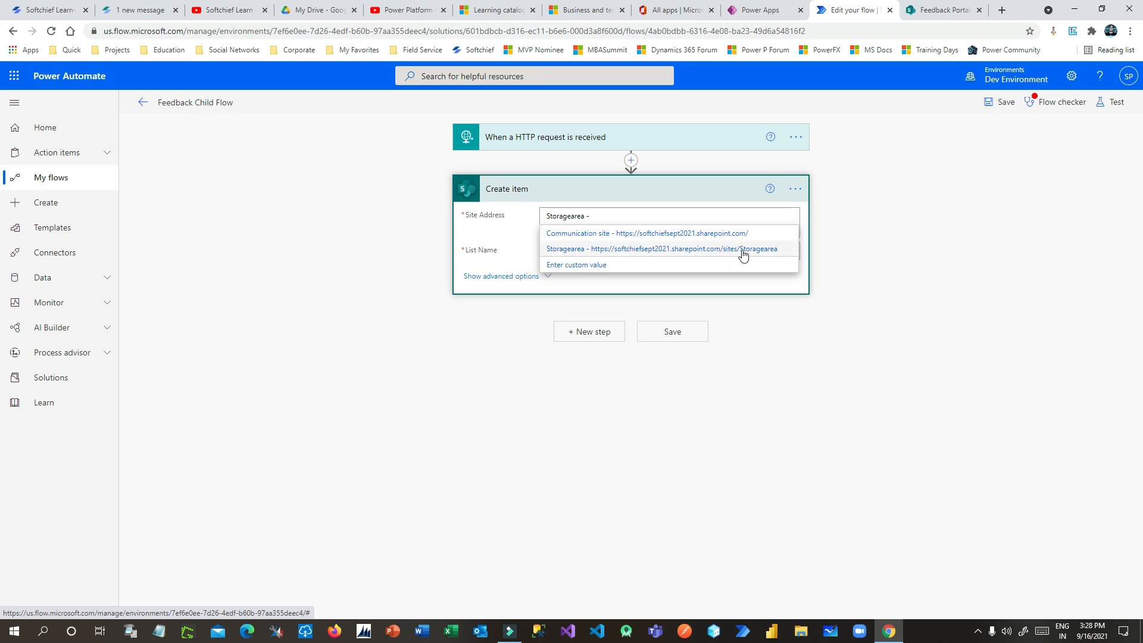
left_click(600, 265)
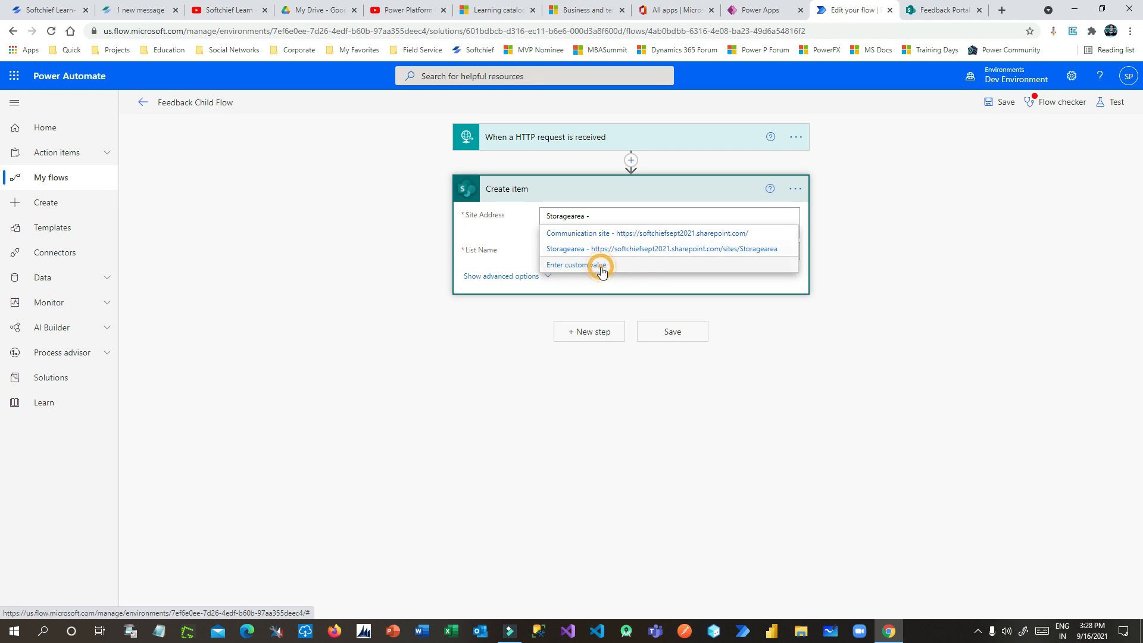
left_click(939, 11)
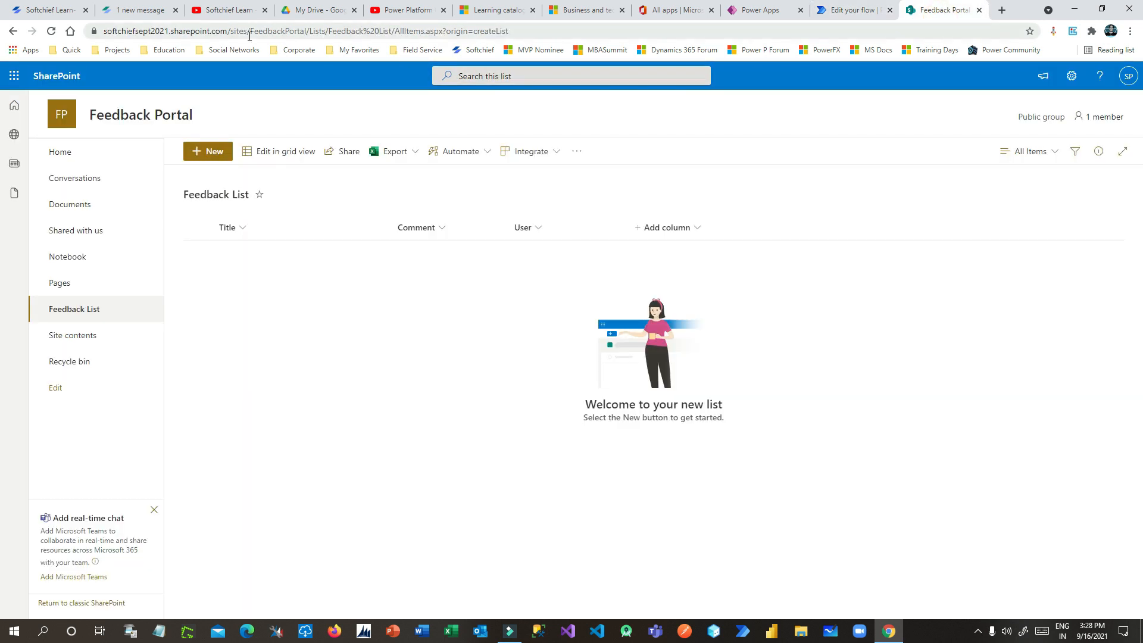
Open the Feedback List, close the group card, and select the site URL up to FeedbackPortal
left_click(67, 310)
left_click(143, 115)
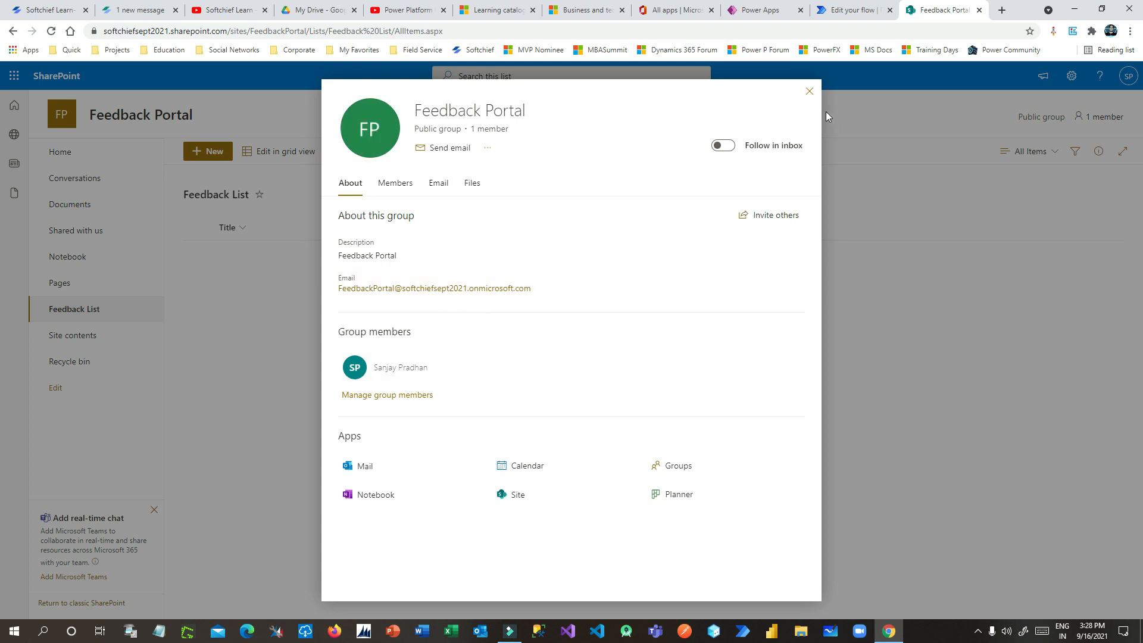
left_click(809, 91)
left_click(265, 31)
left_click(307, 32)
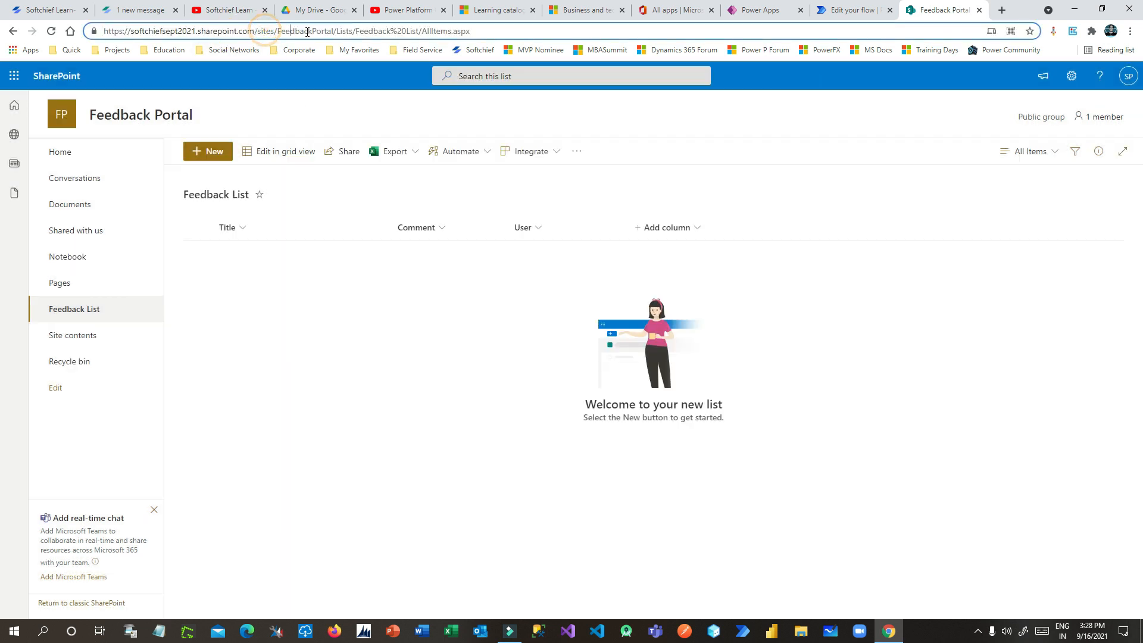
left_click_drag(333, 31, 92, 34)
key("ctrl+c")
left_click(286, 30)
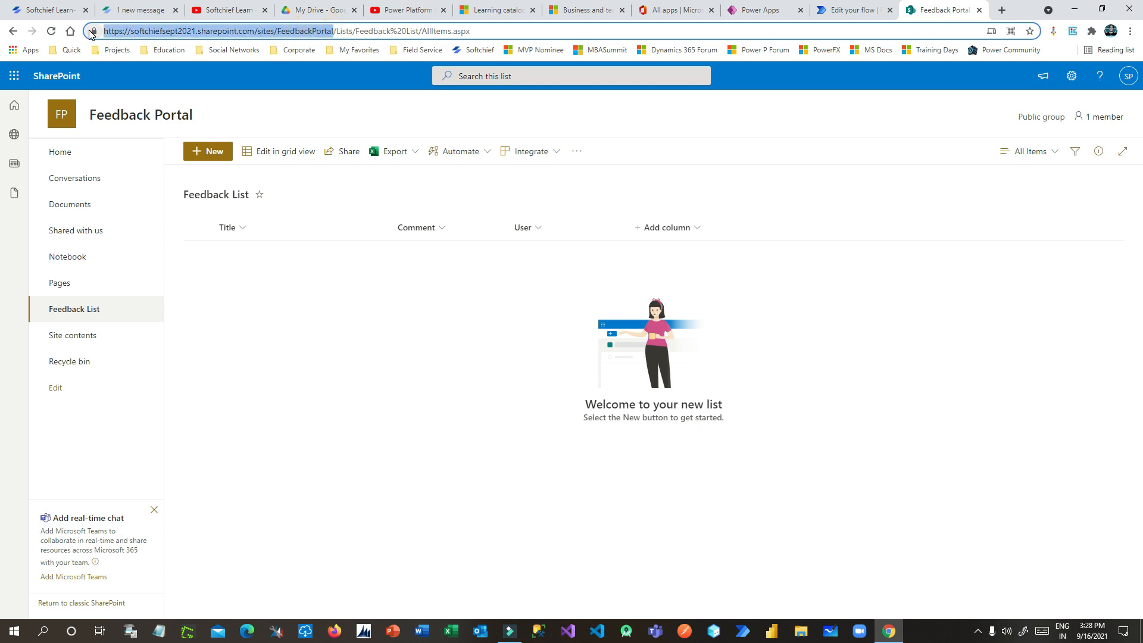
left_click(871, 10)
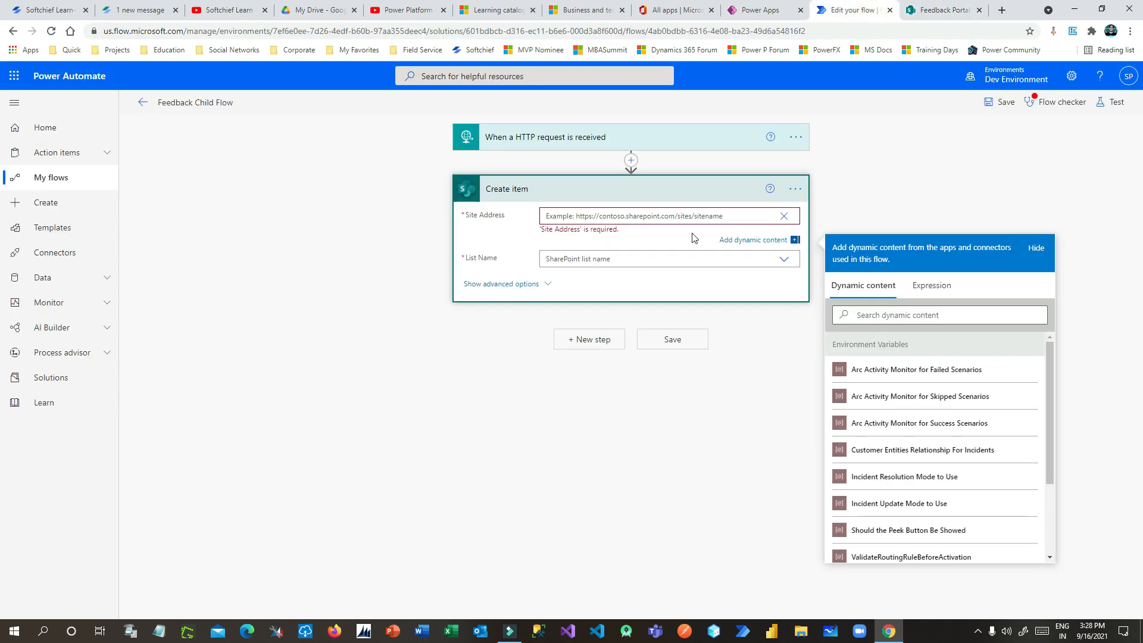
Paste the FeedbackPortal URL as a custom Site Address and choose Feedback List as List Name
left_click(785, 219)
left_click(784, 219)
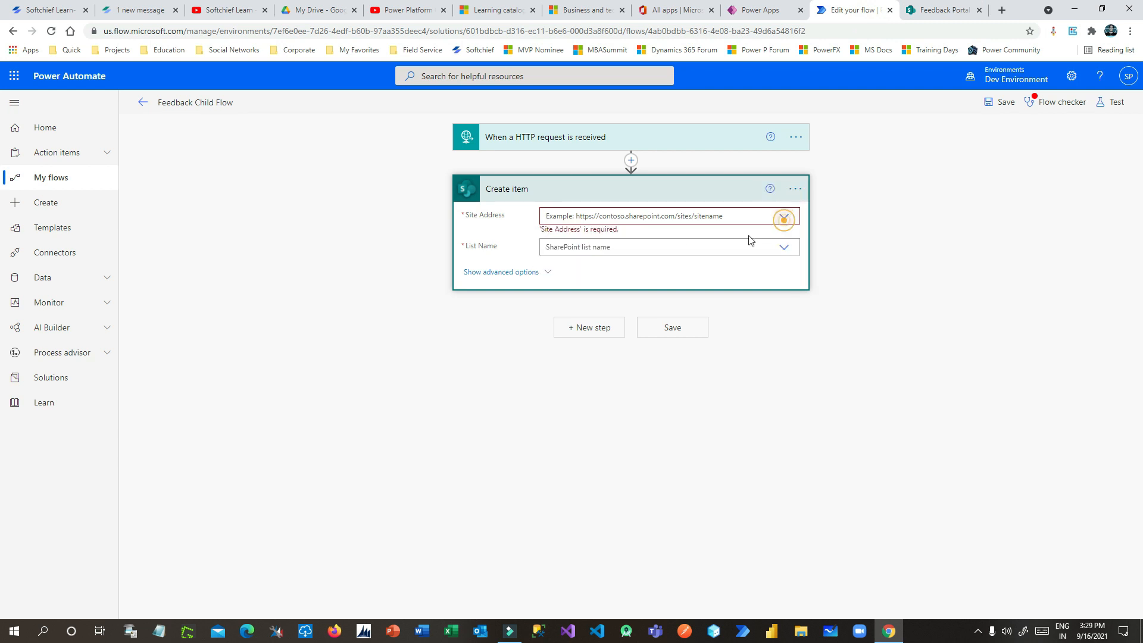
left_click(576, 260)
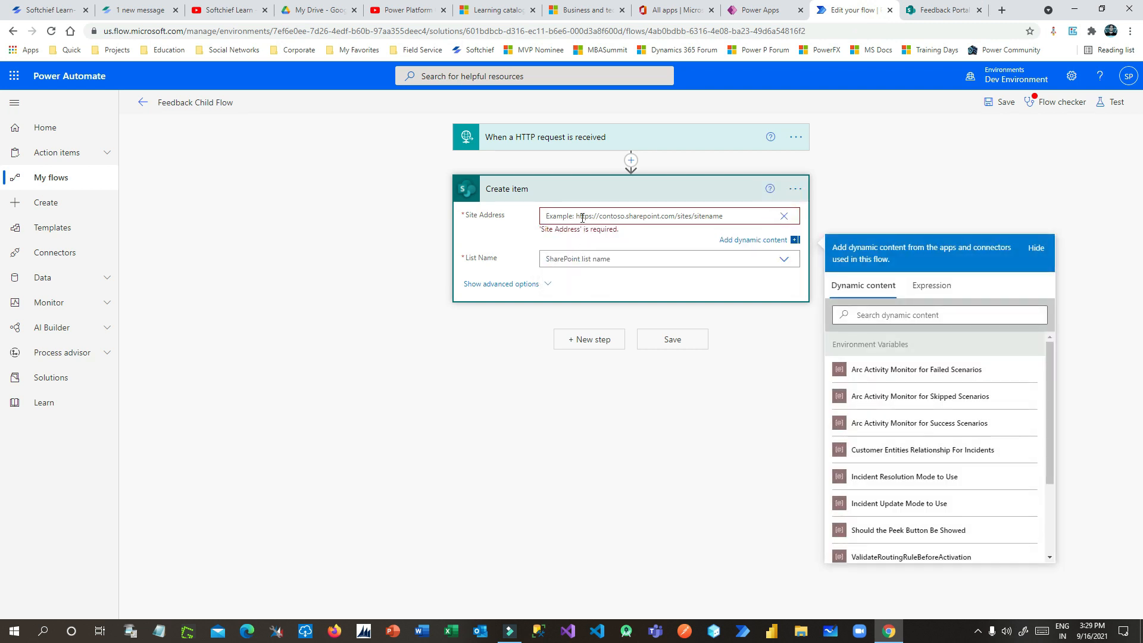
key("ctrl+v")
left_click(516, 230)
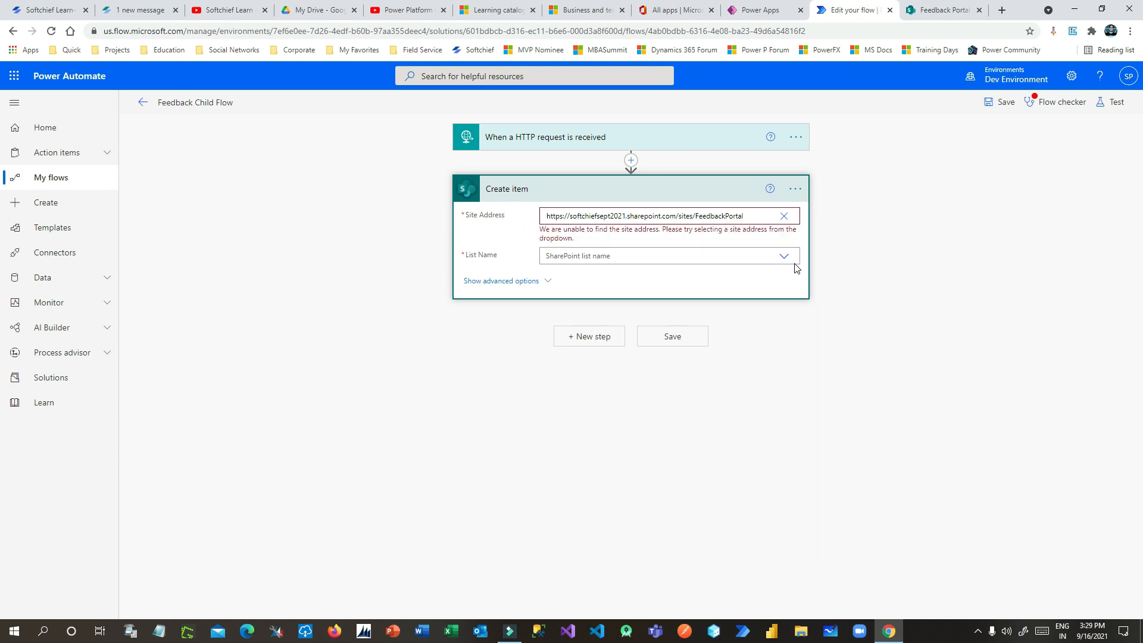
left_click(786, 258)
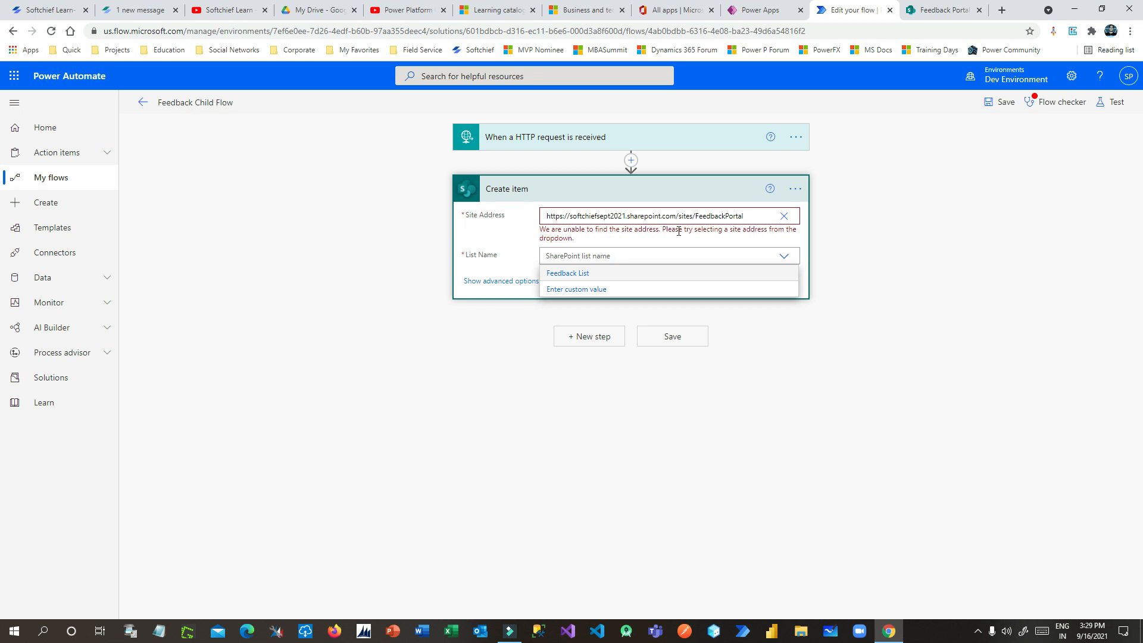
left_click(580, 276)
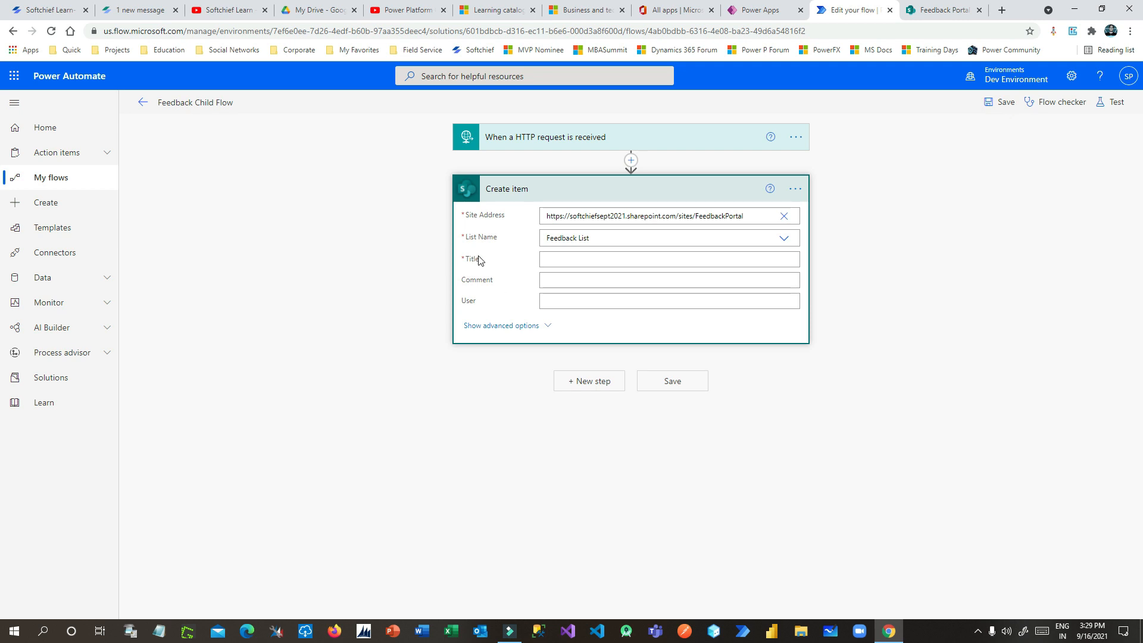
Insert the HTTP trigger's title token into the Create item Title field
left_click(554, 261)
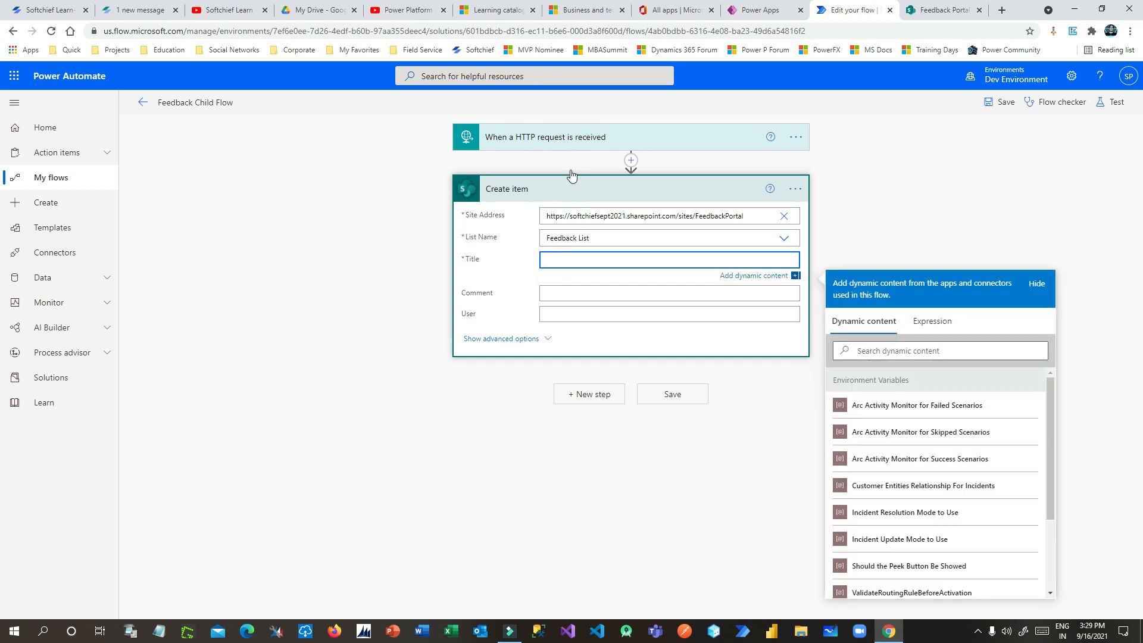
left_click(572, 146)
left_click(601, 149)
left_click(580, 257)
left_click(905, 350)
type("titl")
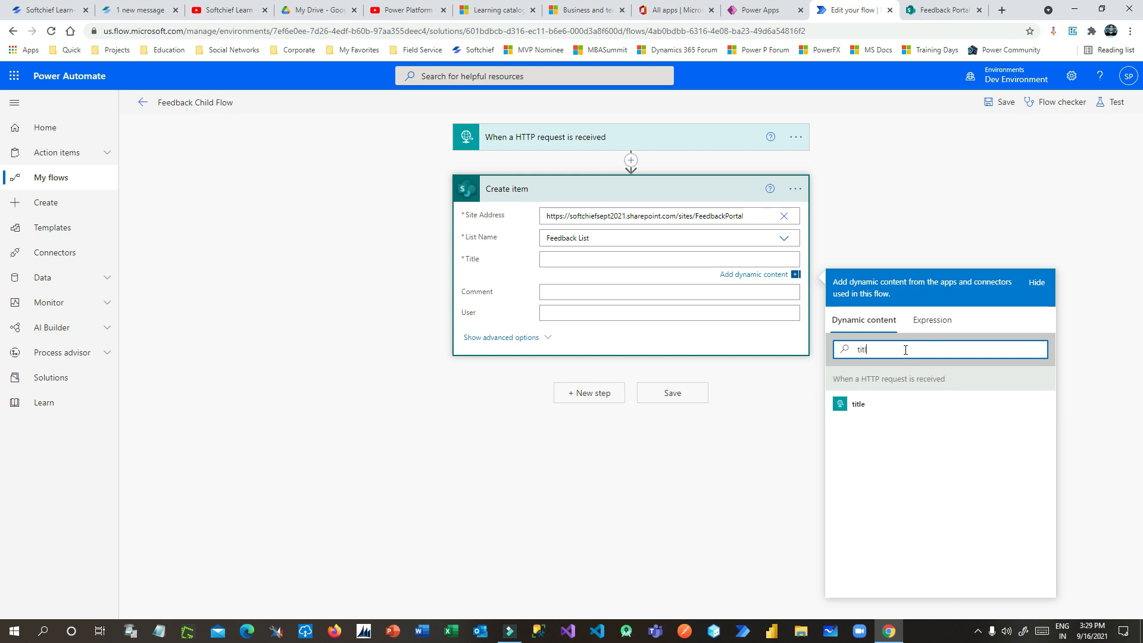
left_click_drag(849, 379, 933, 380)
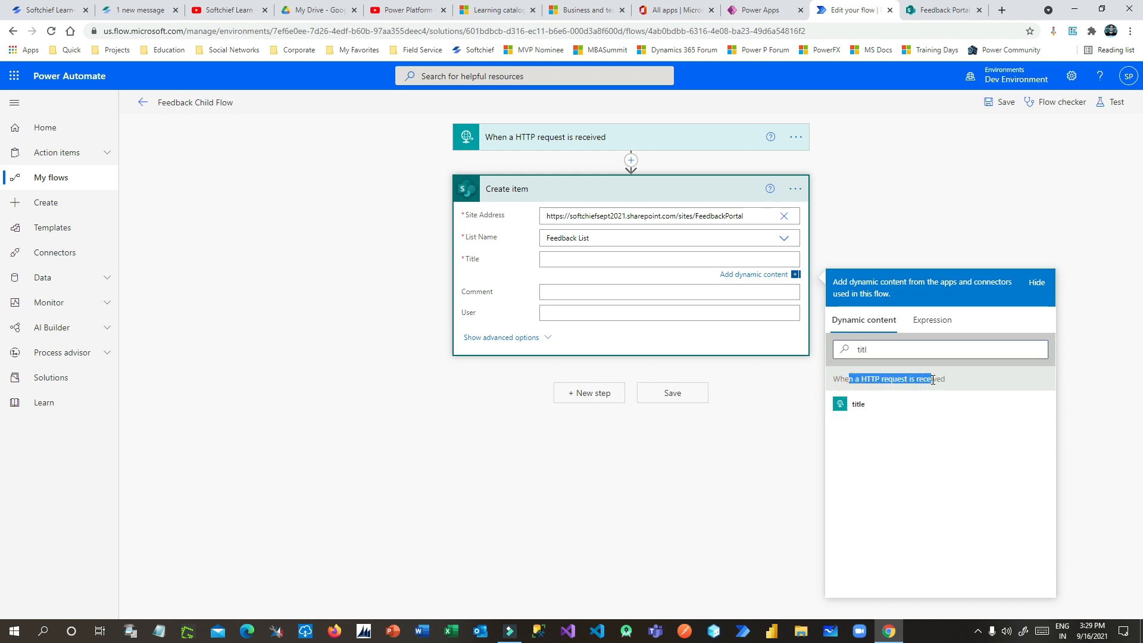
left_click(856, 403)
Map the trigger's comment and user tokens into the Comment and User fields
left_click(584, 296)
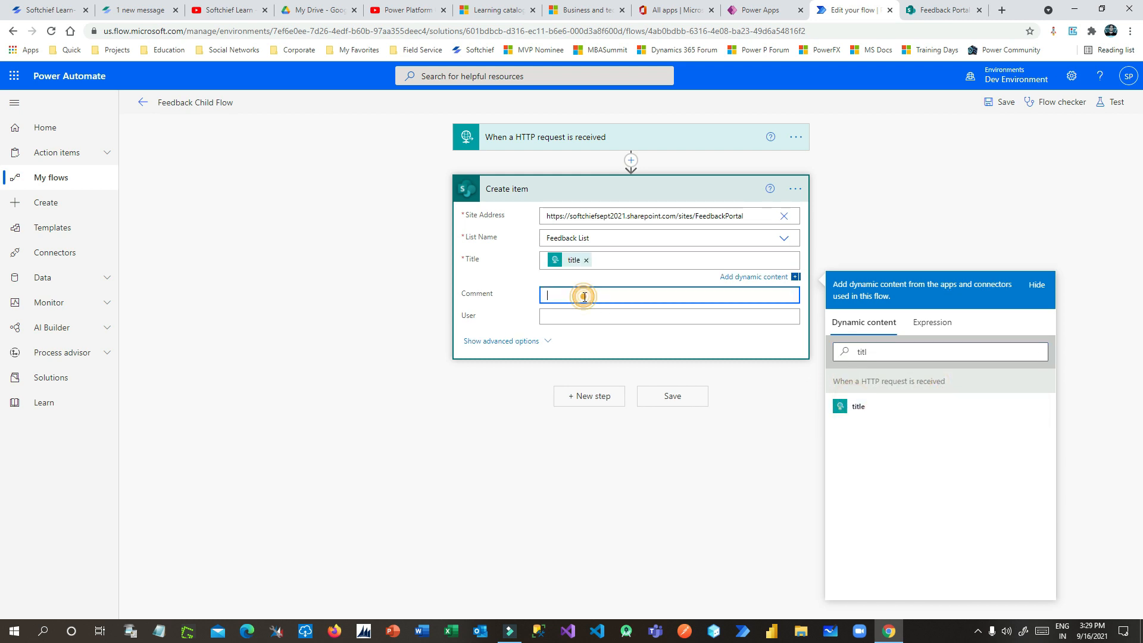
type("o")
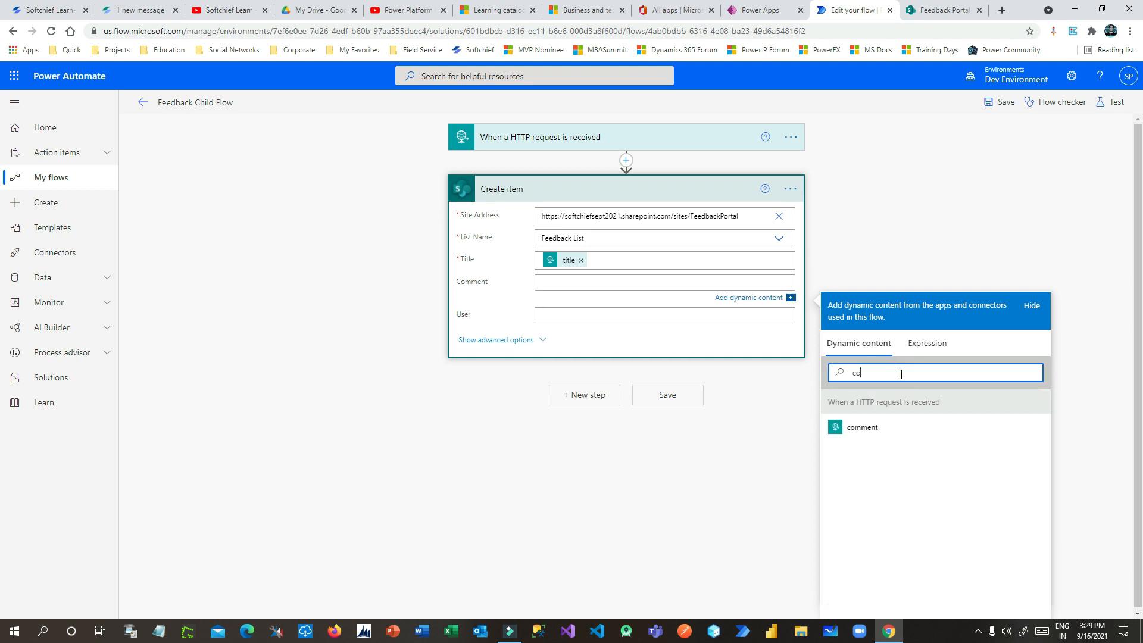
left_click(887, 427)
left_click(587, 314)
left_click(907, 395)
type("user")
left_click(863, 454)
Review the Create item step's mapped fields and collapse the card
left_click(640, 195)
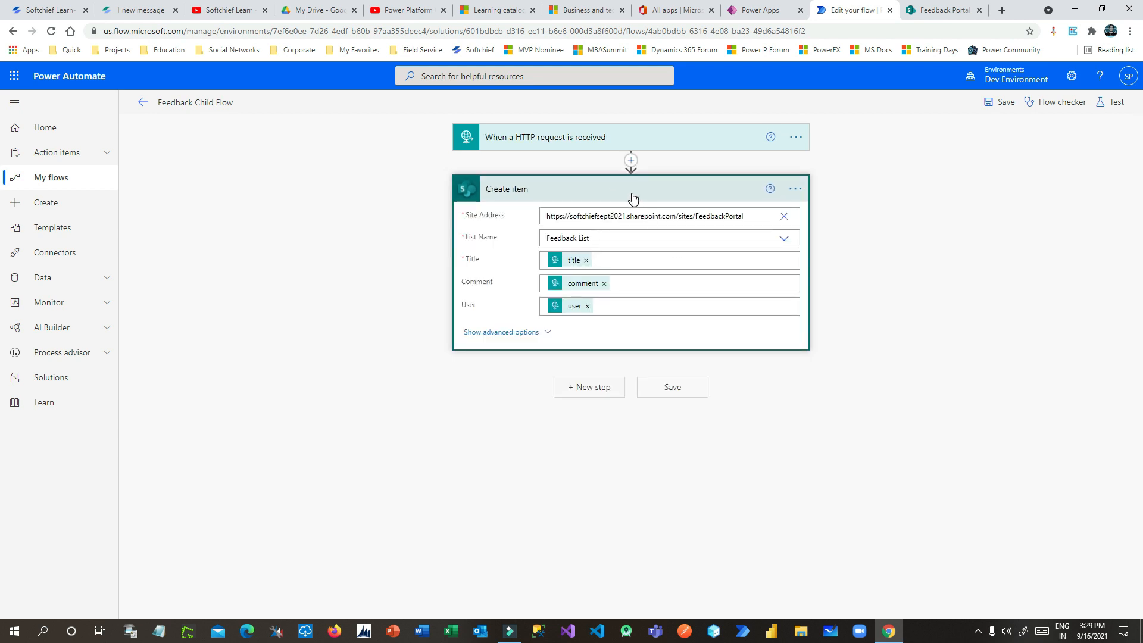
left_click(632, 194)
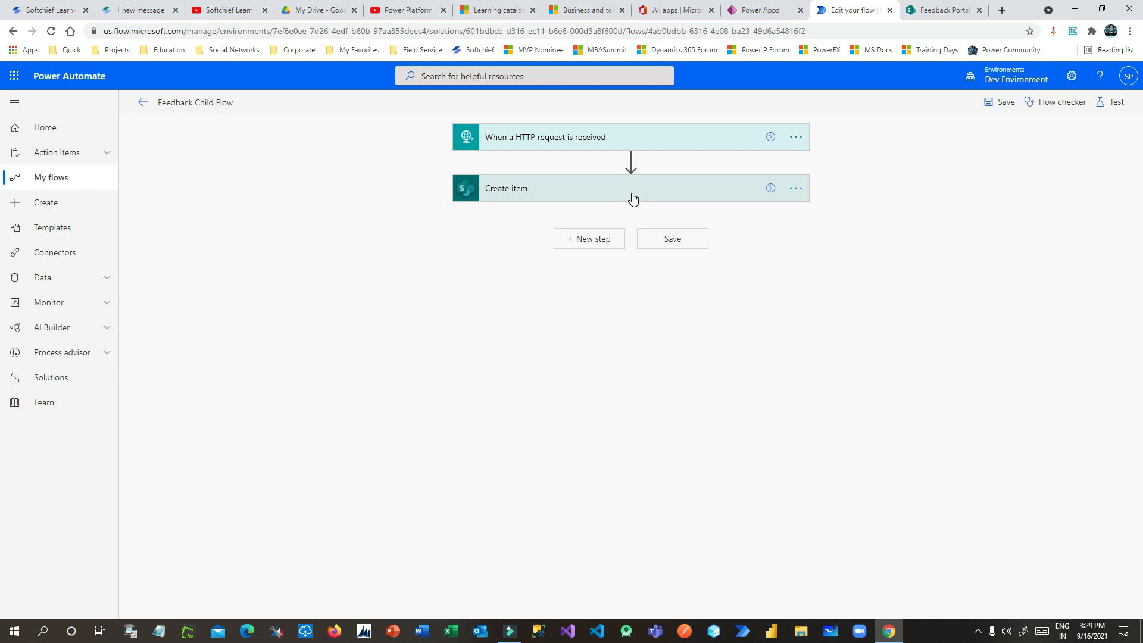
left_click(627, 195)
left_click(628, 195)
left_click(596, 189)
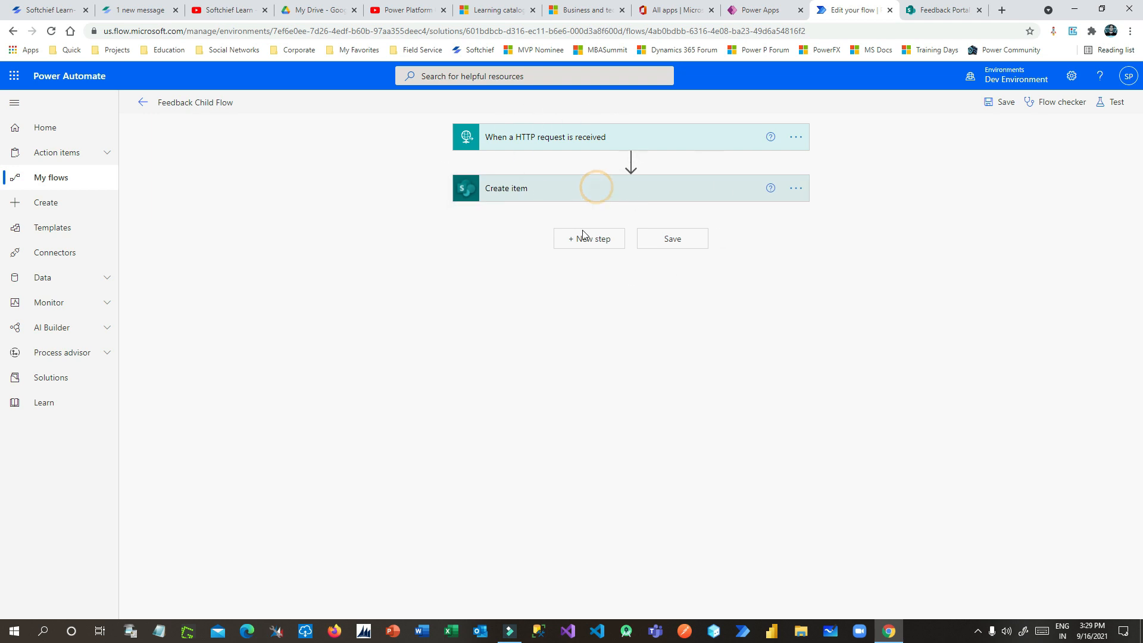
left_click(609, 194)
Add a Respond to a PowerApp or flow step with text output Status set to Success
left_click(592, 244)
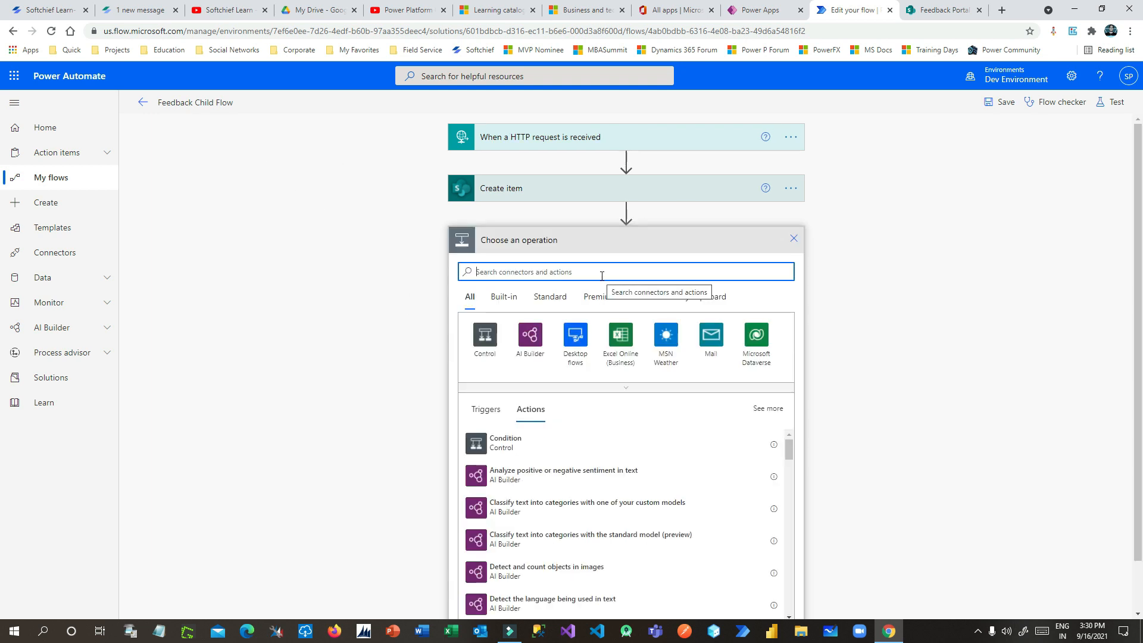
type("respond")
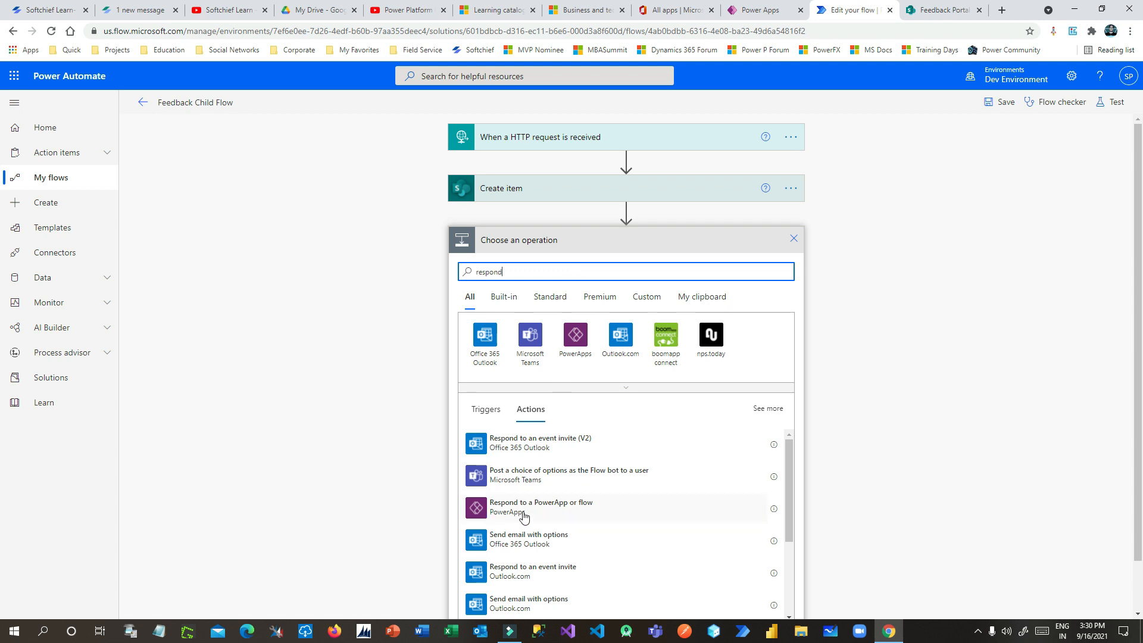
left_click(607, 513)
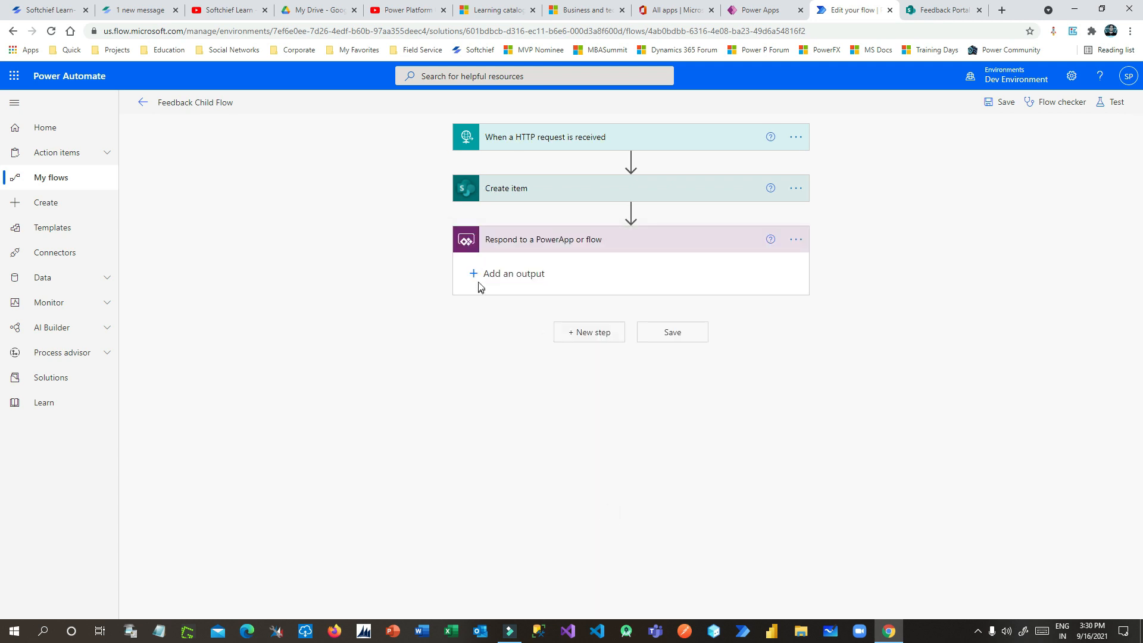
left_click(473, 272)
left_click(485, 294)
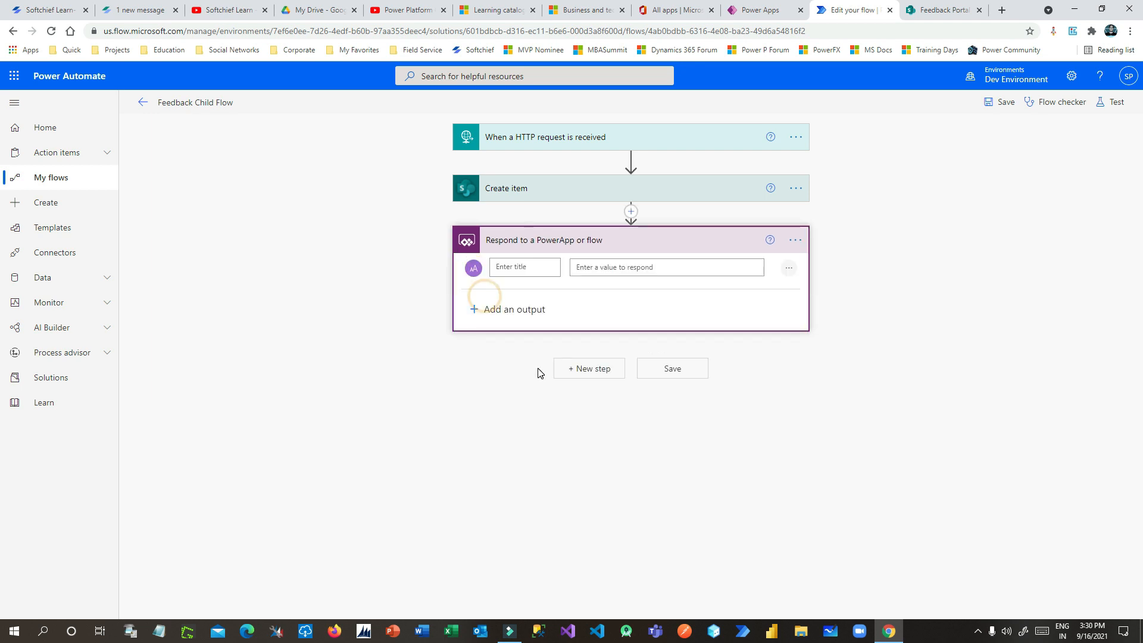
left_click(518, 266)
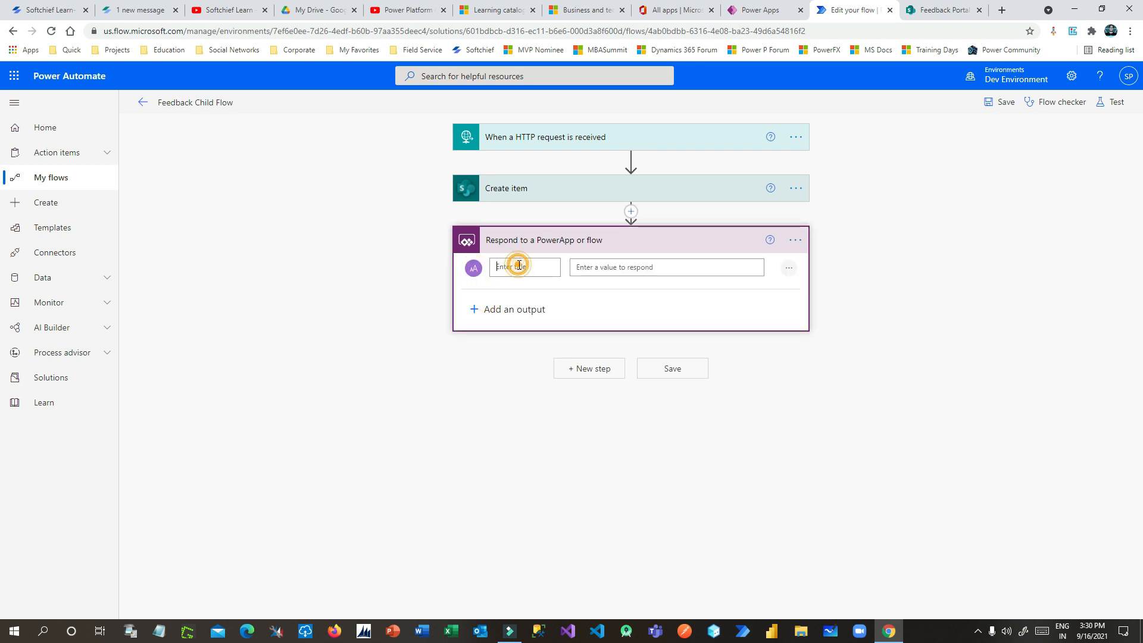
type("Status")
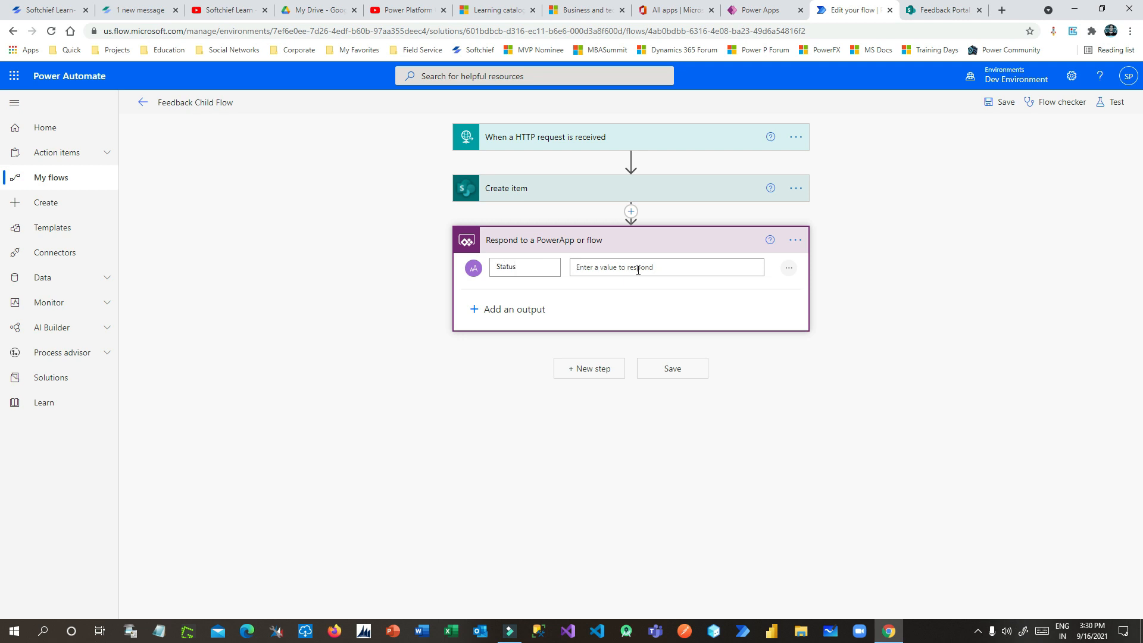
left_click(638, 268)
type("Su")
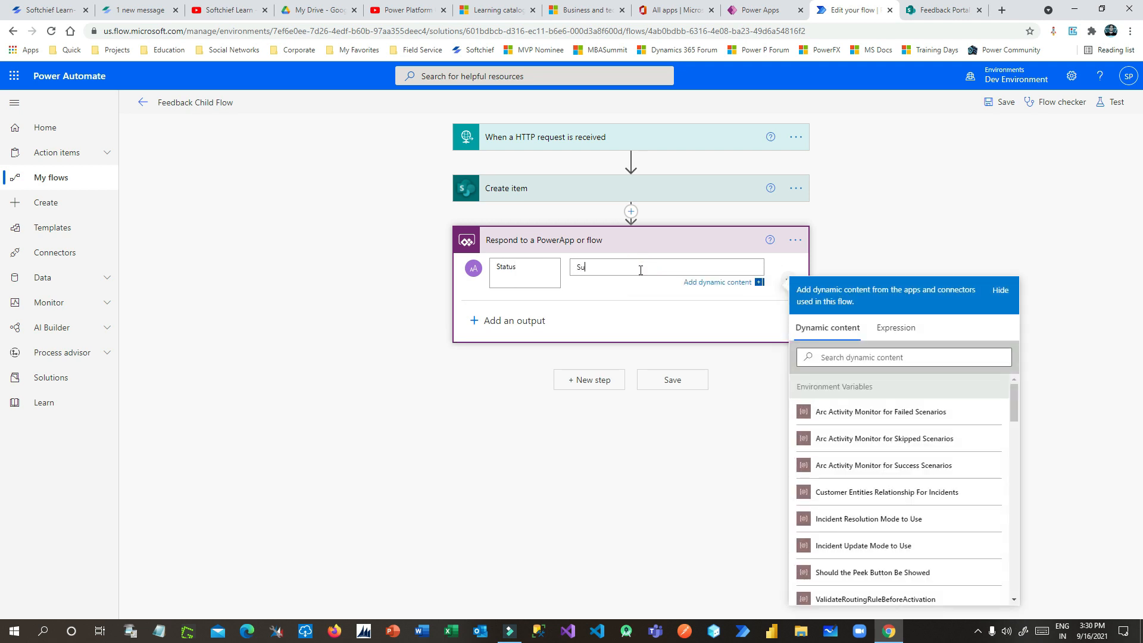
type("ccess")
left_click(658, 238)
left_click(659, 246)
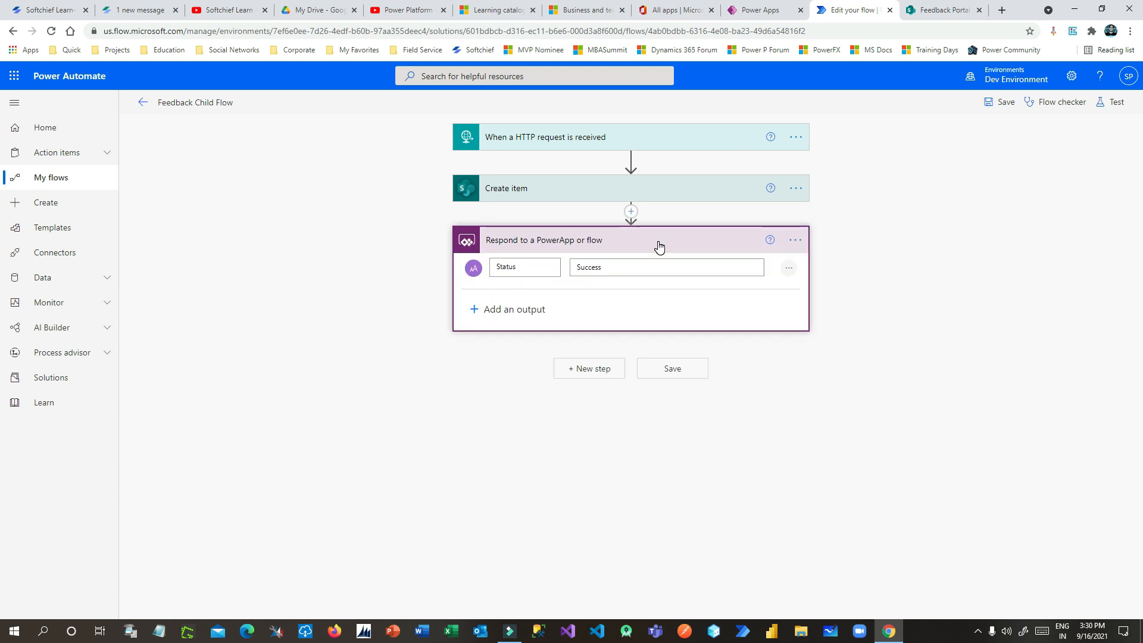
Add a parallel branch after Create item with another Respond to a PowerApp or flow action
left_click(632, 213)
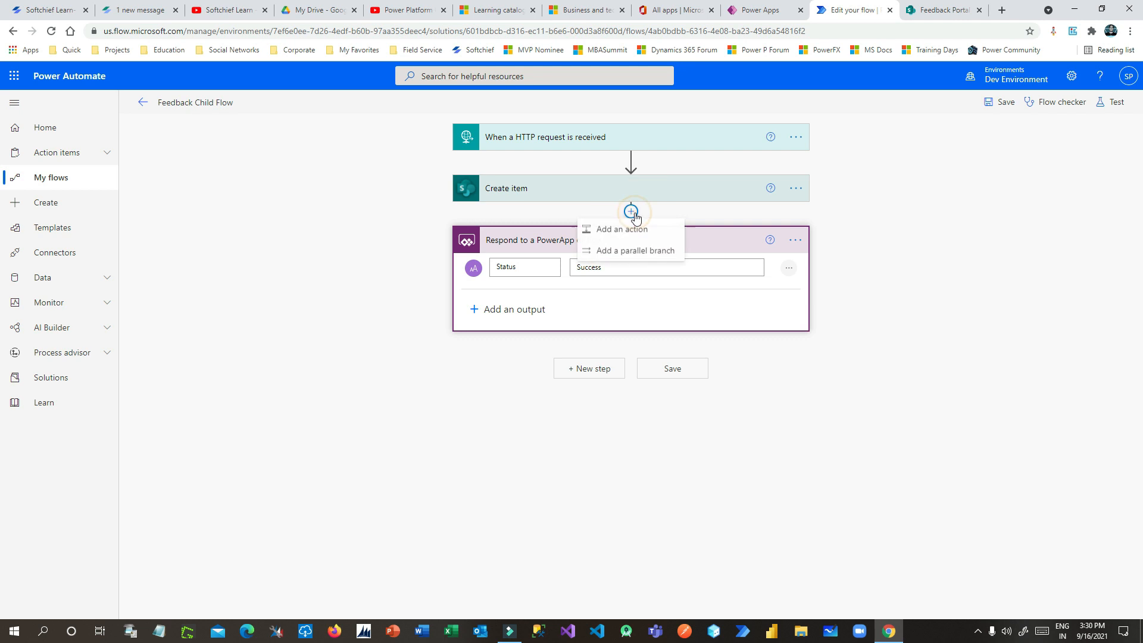
left_click(650, 251)
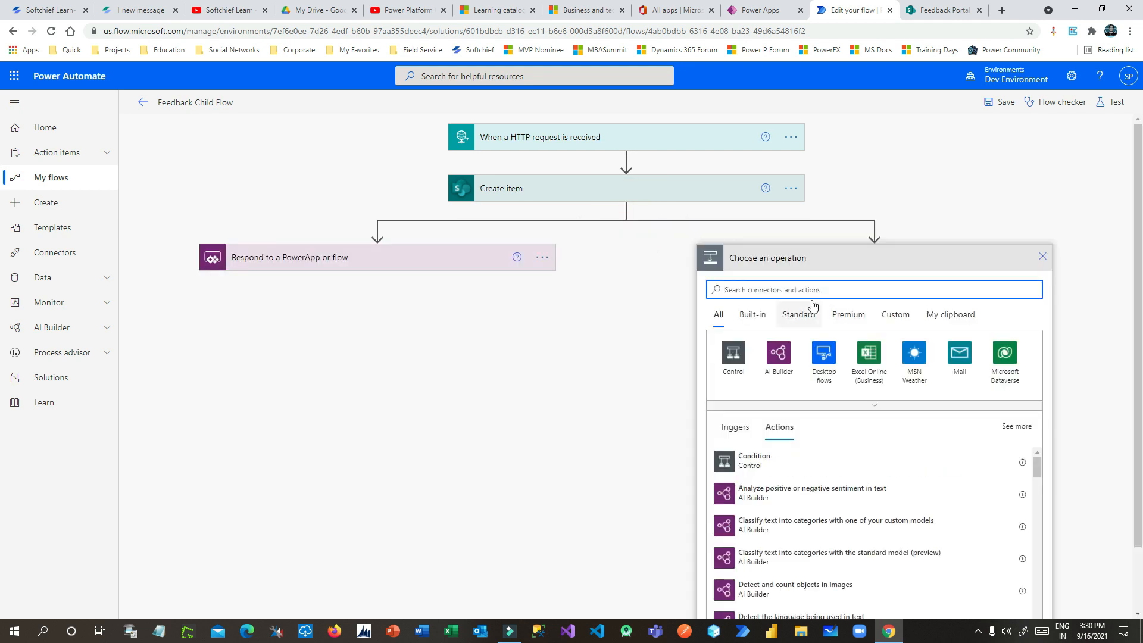
type("respond")
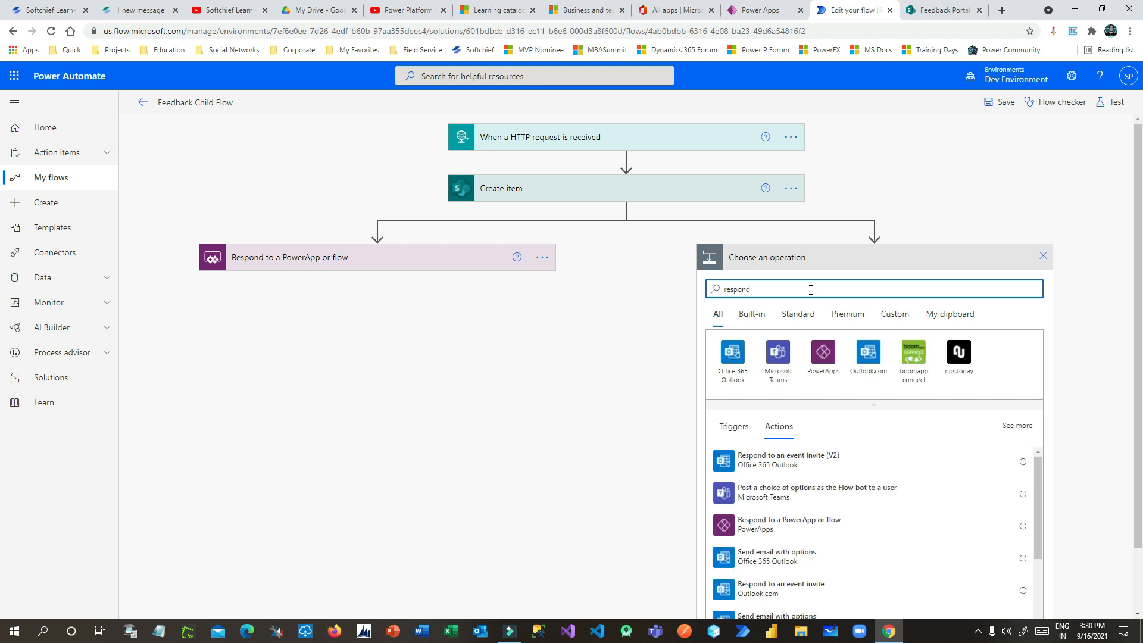
left_click(797, 526)
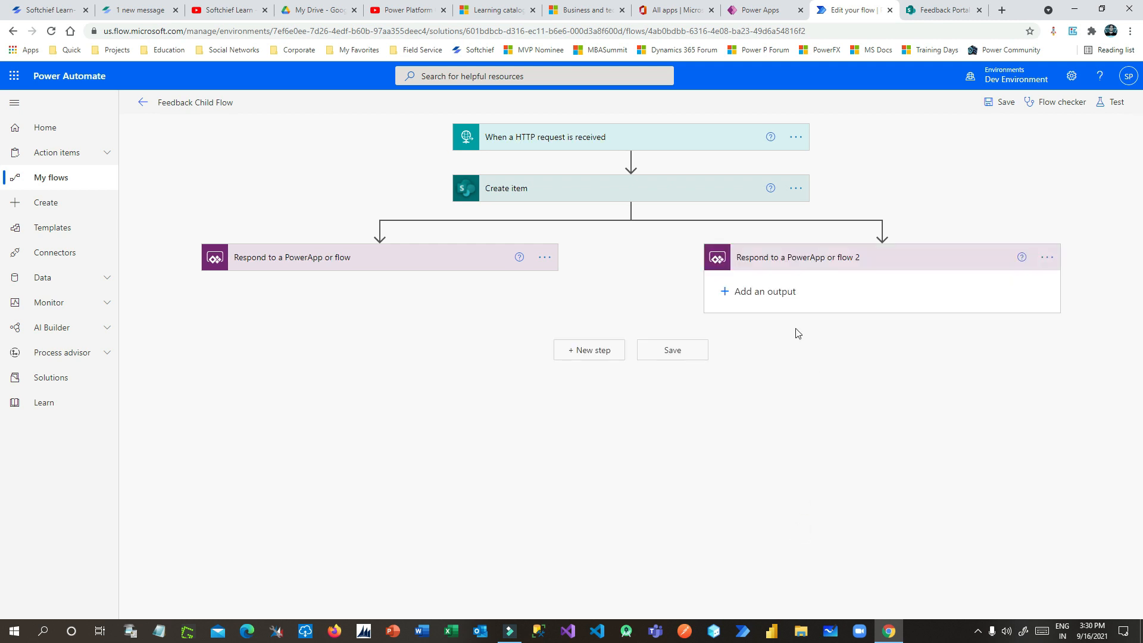
left_click(757, 292)
left_click(740, 310)
left_click(757, 291)
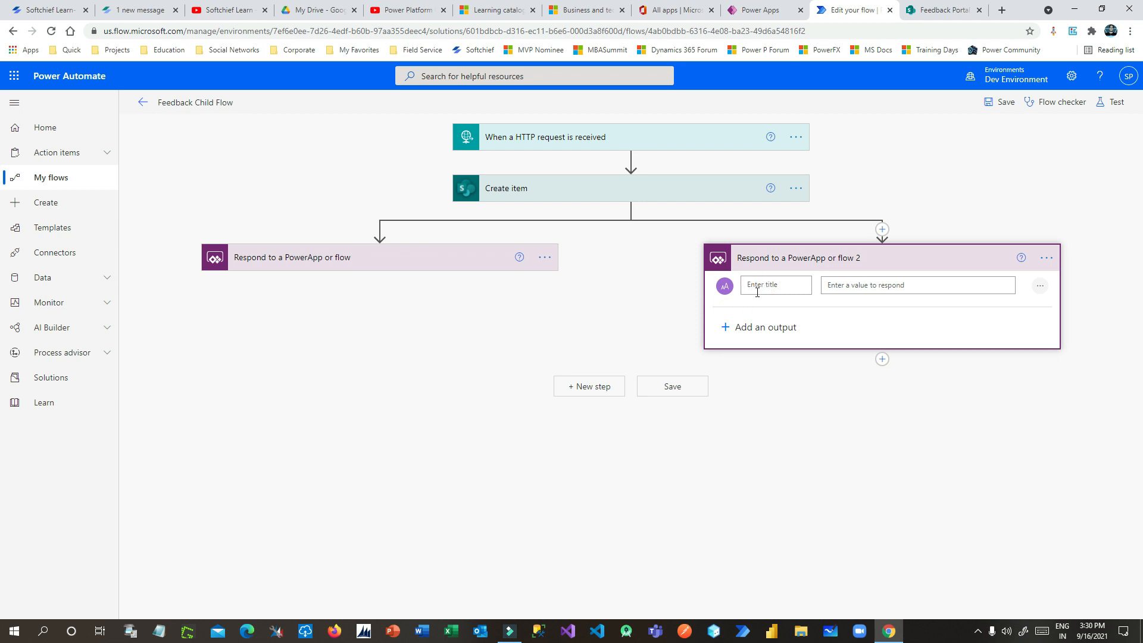
left_click(757, 291)
Give the new response a text output Status with value Failure
left_click(769, 287)
type("Status")
left_click(855, 289)
type("D")
key("BackSpace")
type("Failure")
left_click(804, 400)
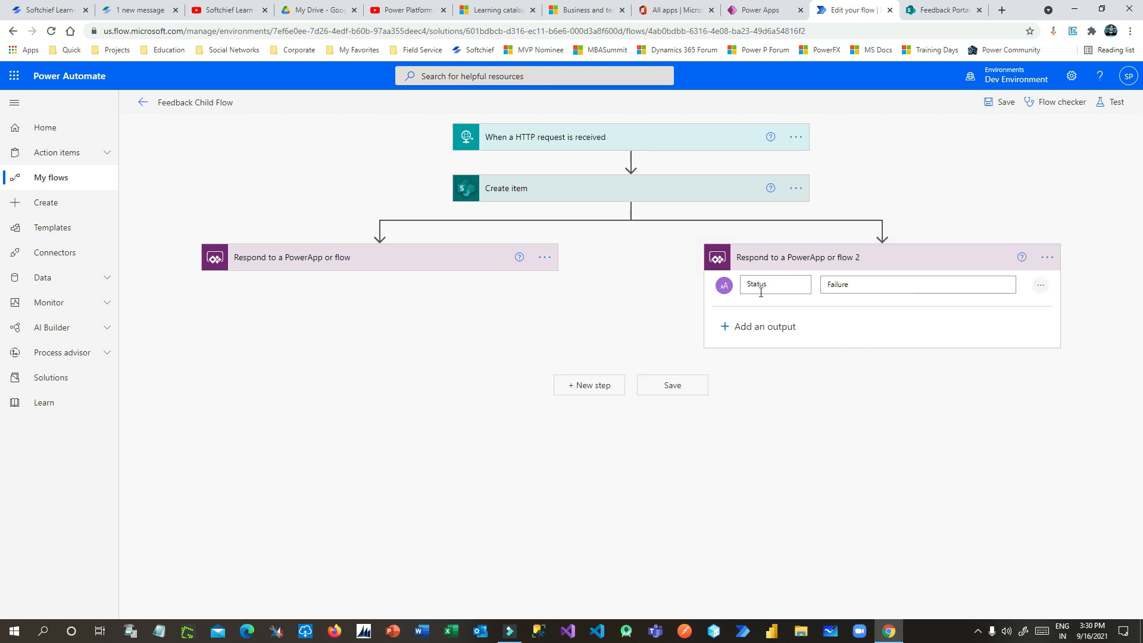
left_click(417, 257)
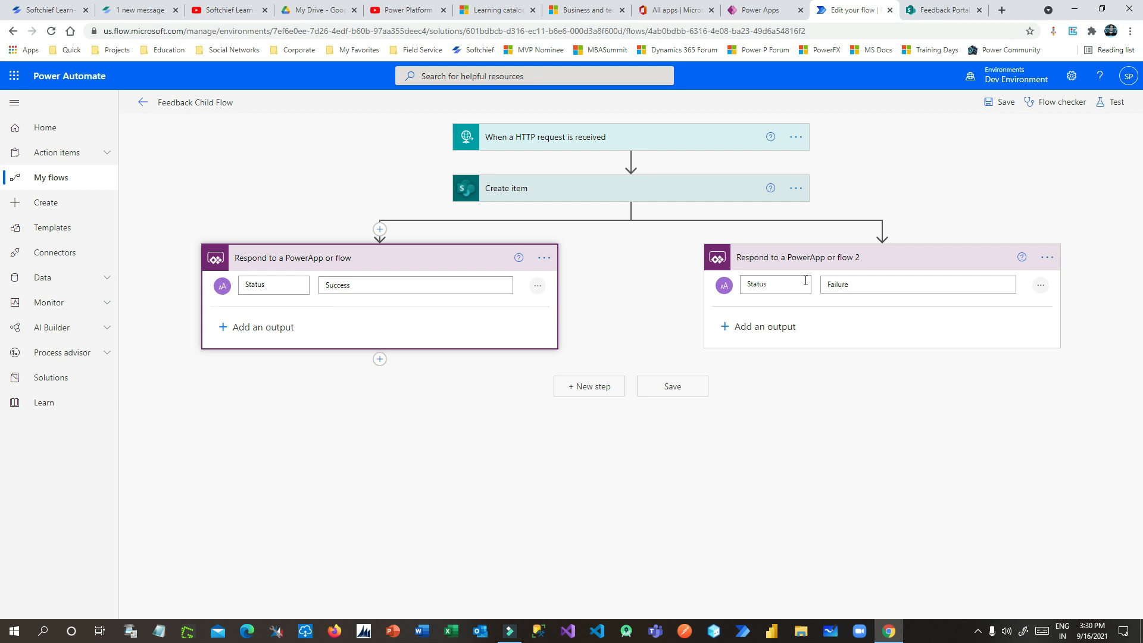
left_click(670, 187)
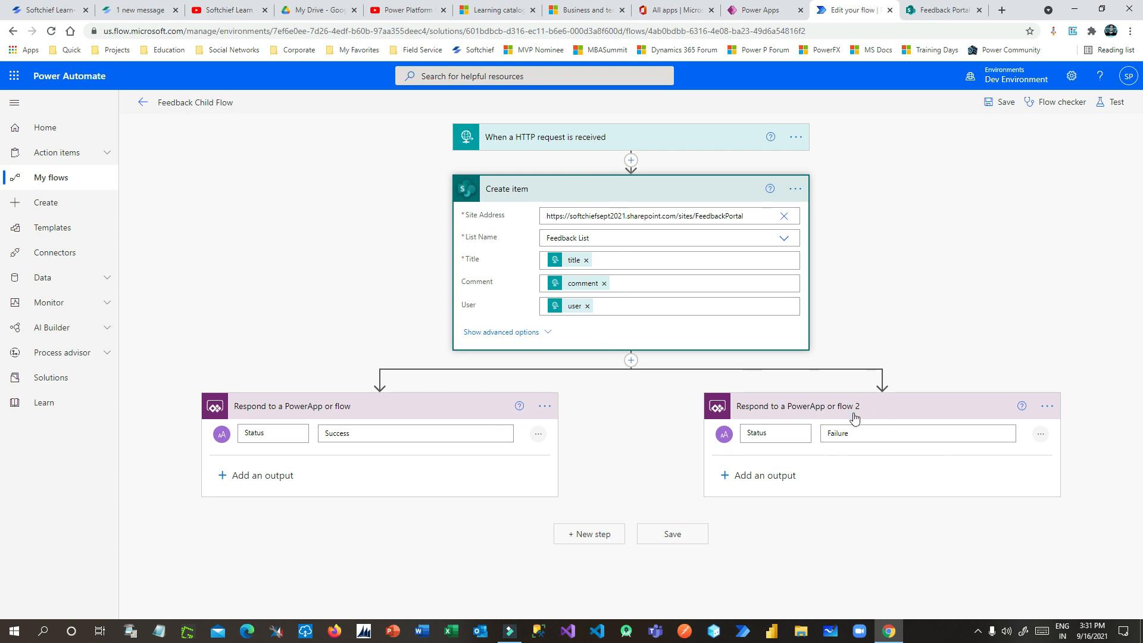
Set the Failure response to run after Create item fails, is skipped or times out, not on success
left_click(1047, 407)
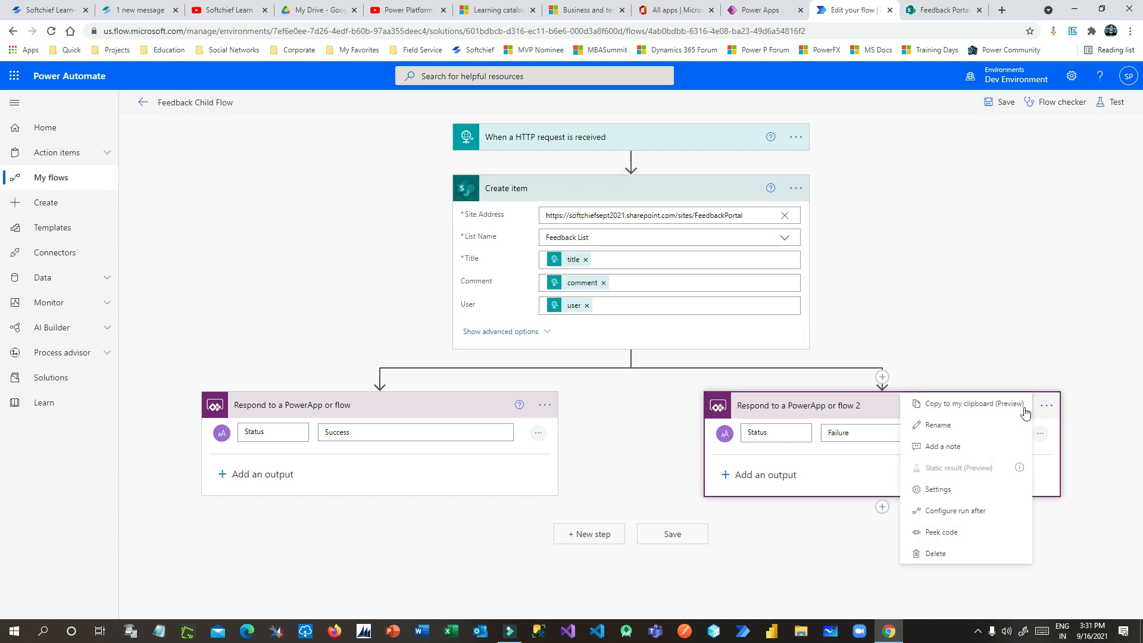
left_click(980, 515)
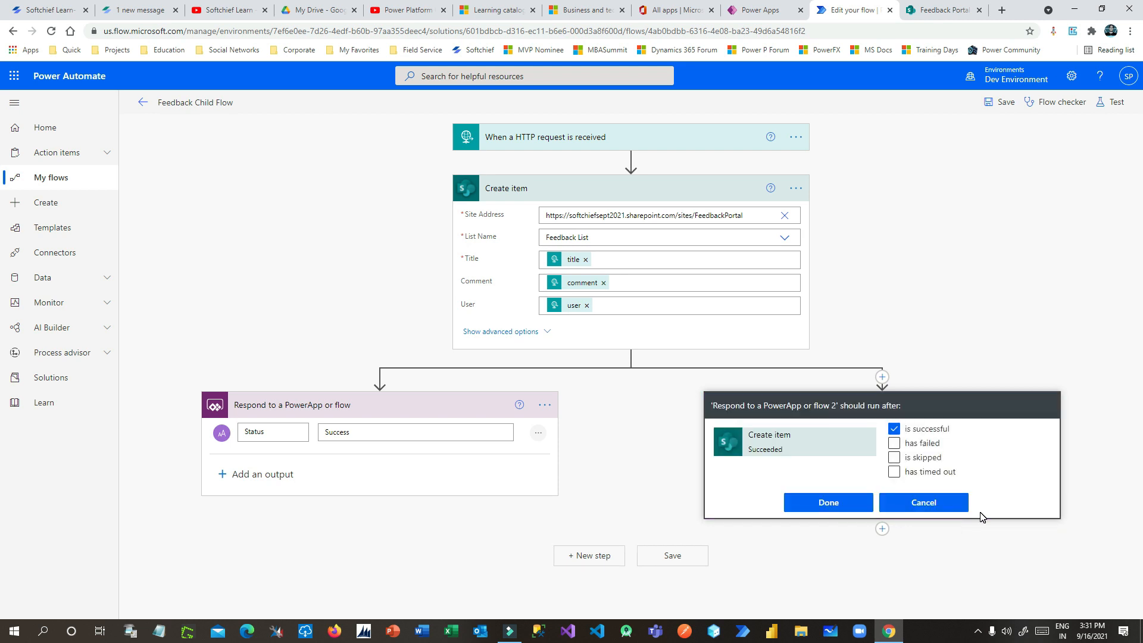
left_click(895, 429)
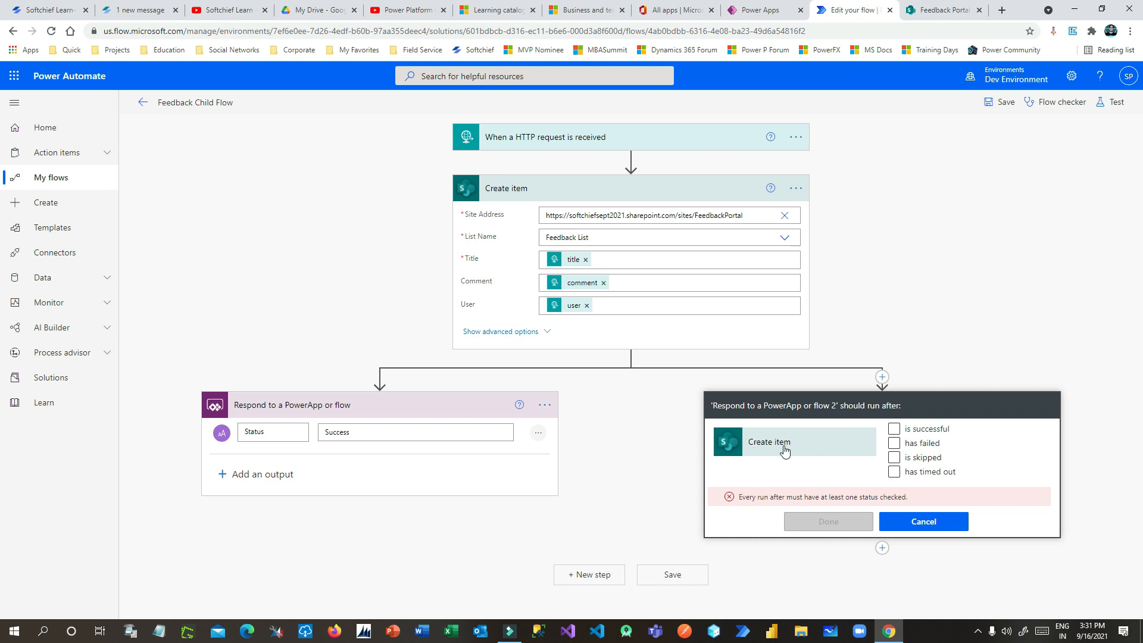
left_click(894, 443)
left_click(894, 457)
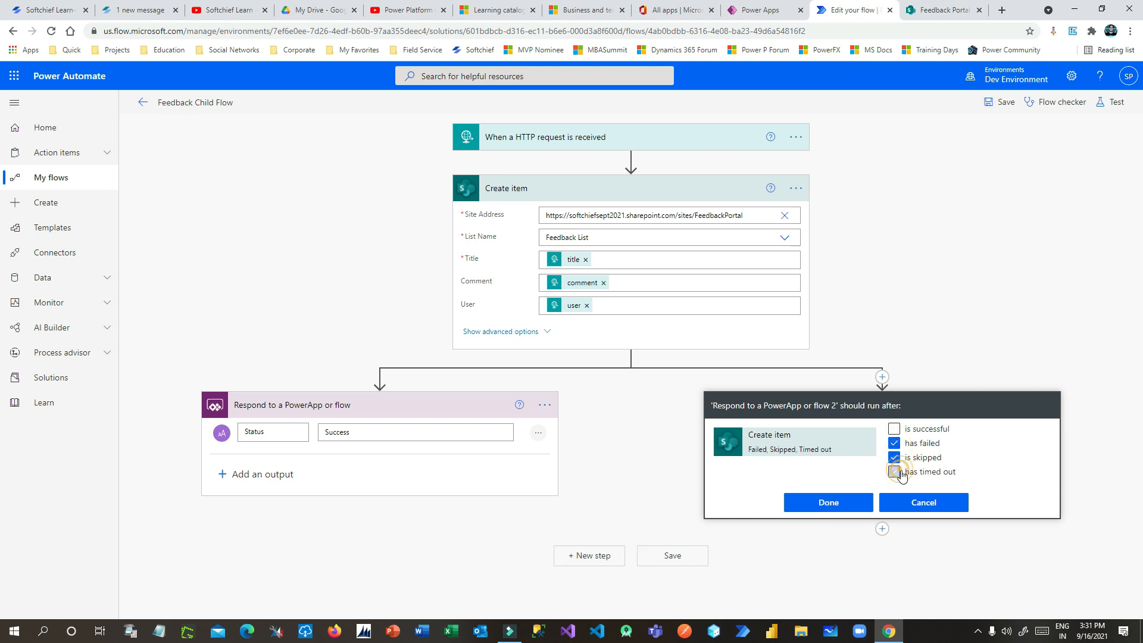
left_click(863, 501)
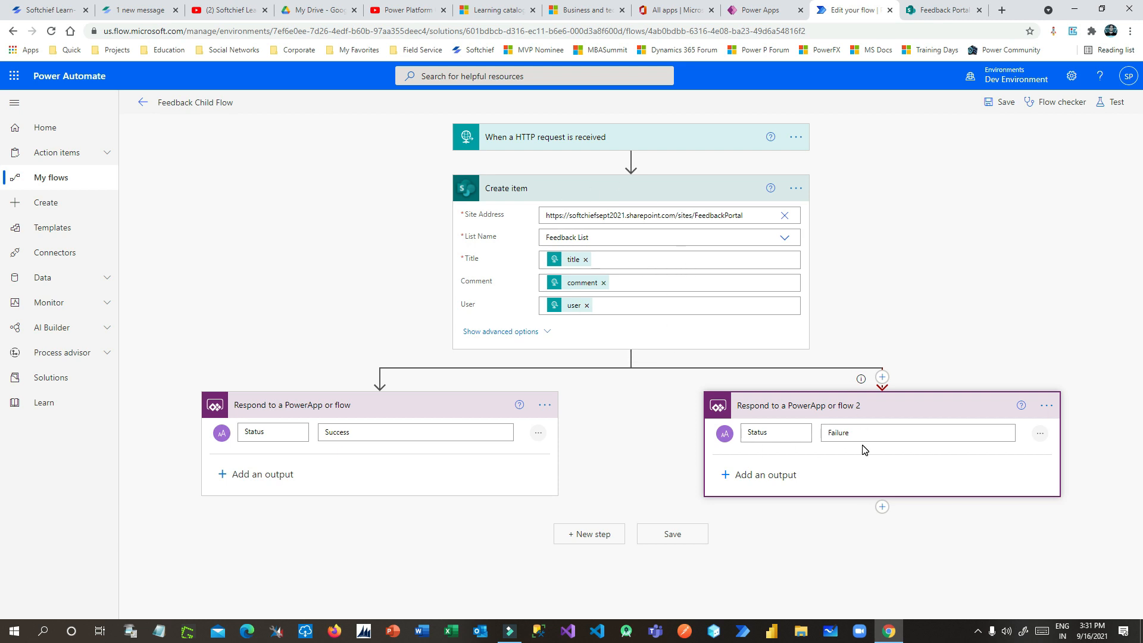
left_click(875, 402)
Collapse the response and Create item cards and save the Feedback Child Flow
left_click(450, 403)
left_click(670, 184)
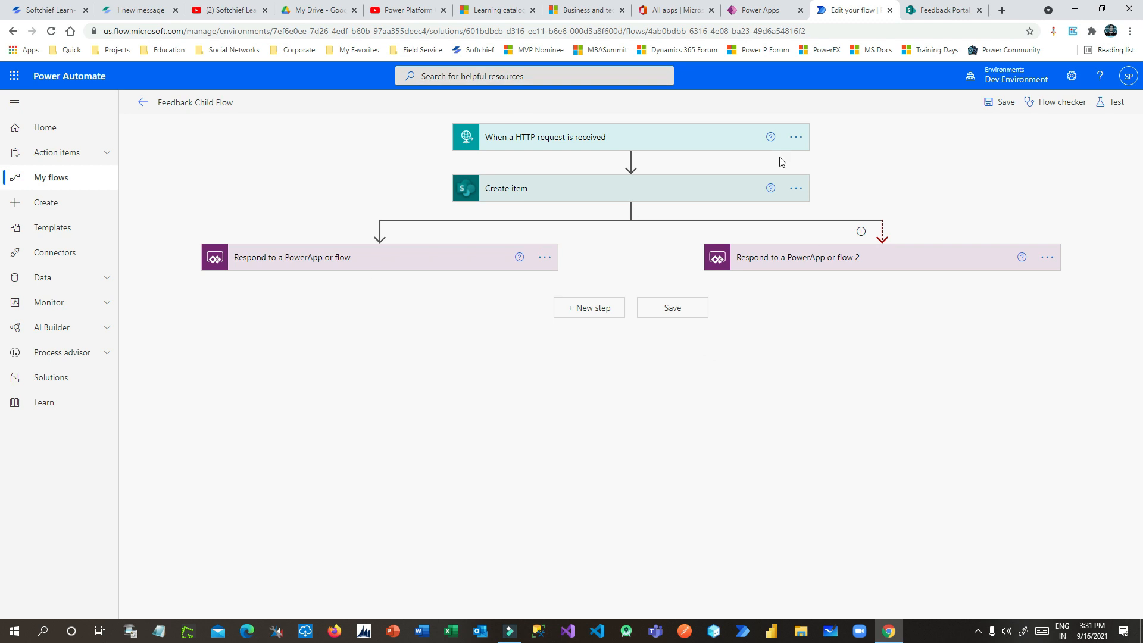
left_click(1001, 102)
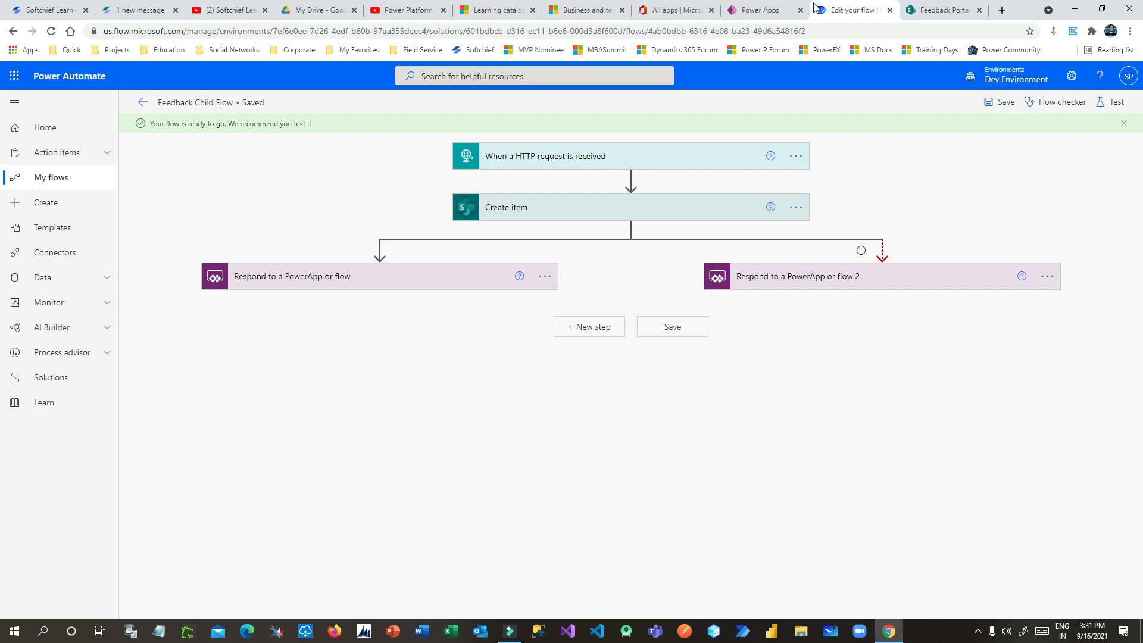
Close the flow editor, confirm leaving, and dismiss the dialog in Power Apps
left_click(889, 10)
left_click(632, 97)
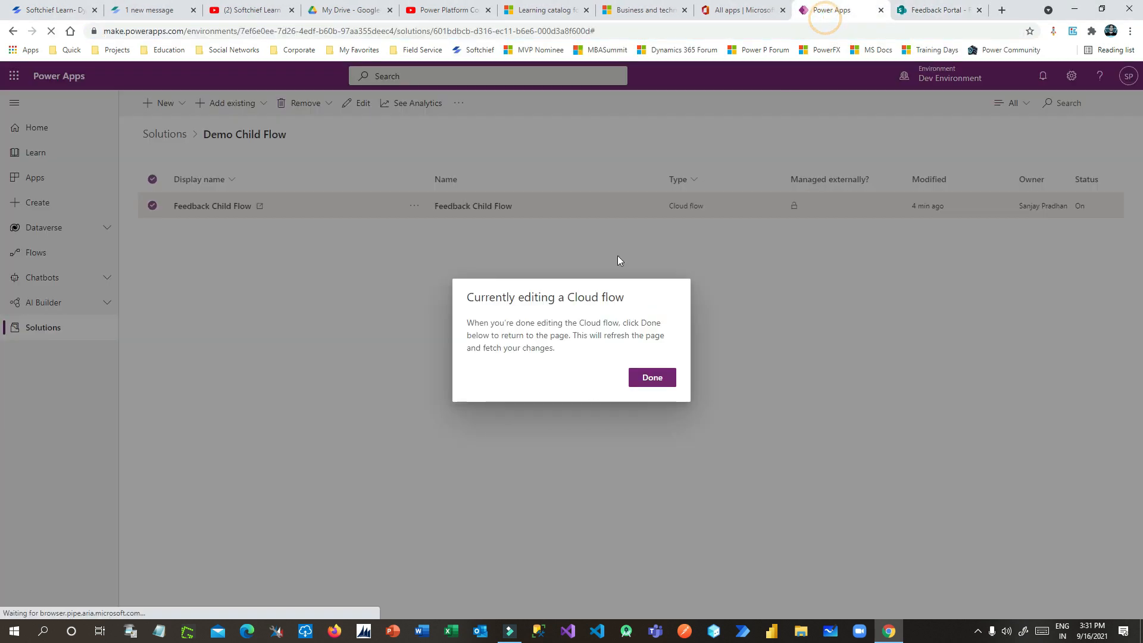
left_click(637, 377)
left_click(219, 315)
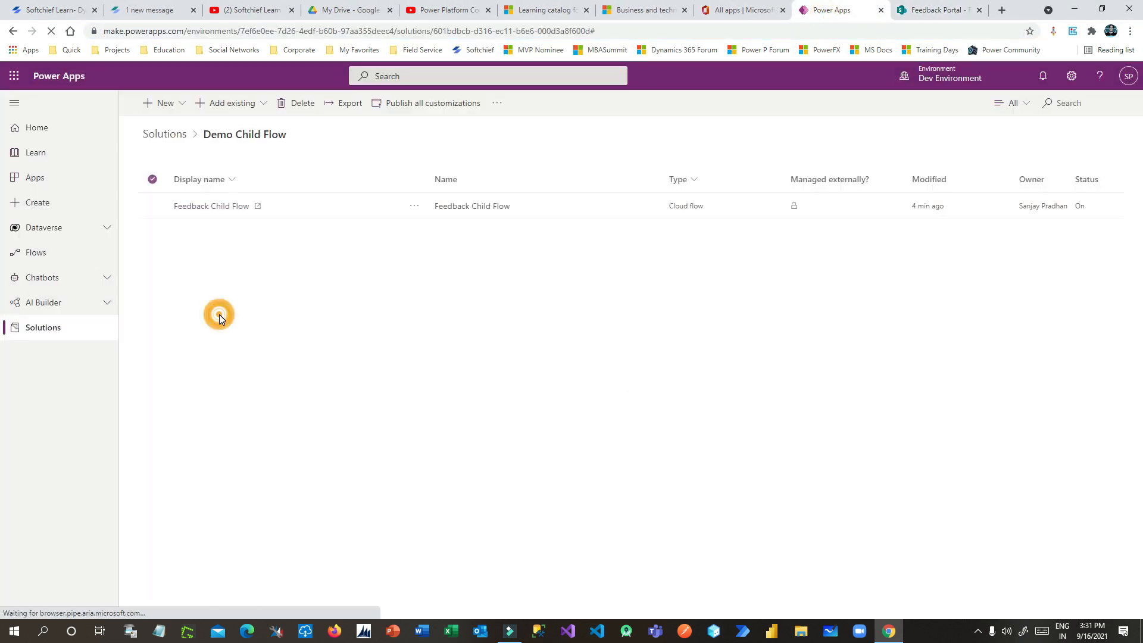
Create a new cloud flow from the Demo Child Flow solution's New menu
left_click(151, 179)
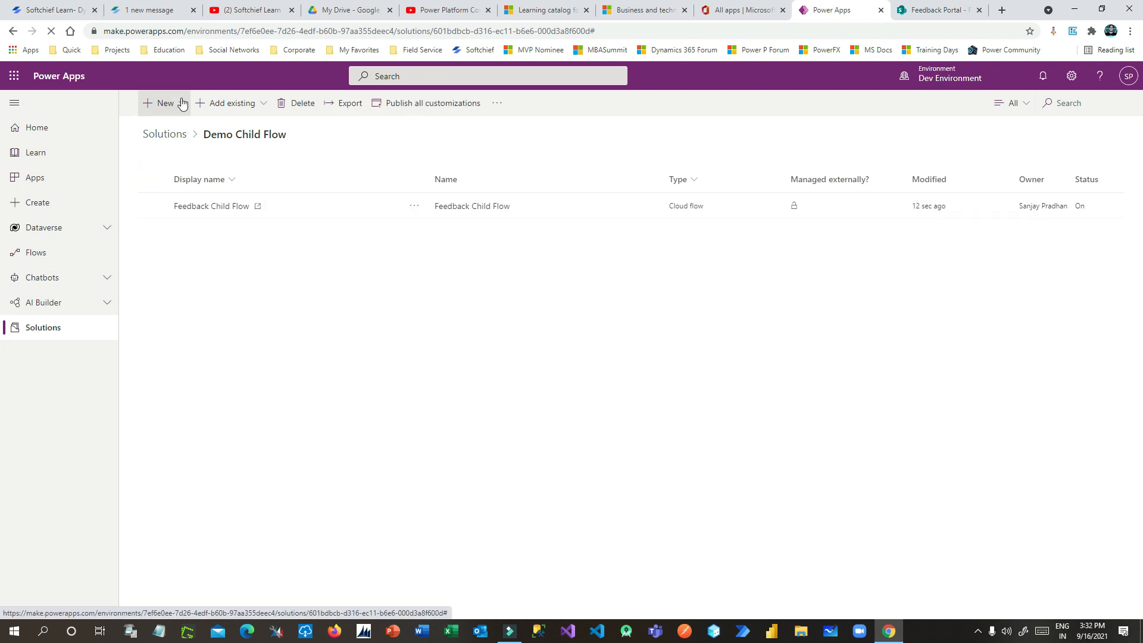
left_click(165, 103)
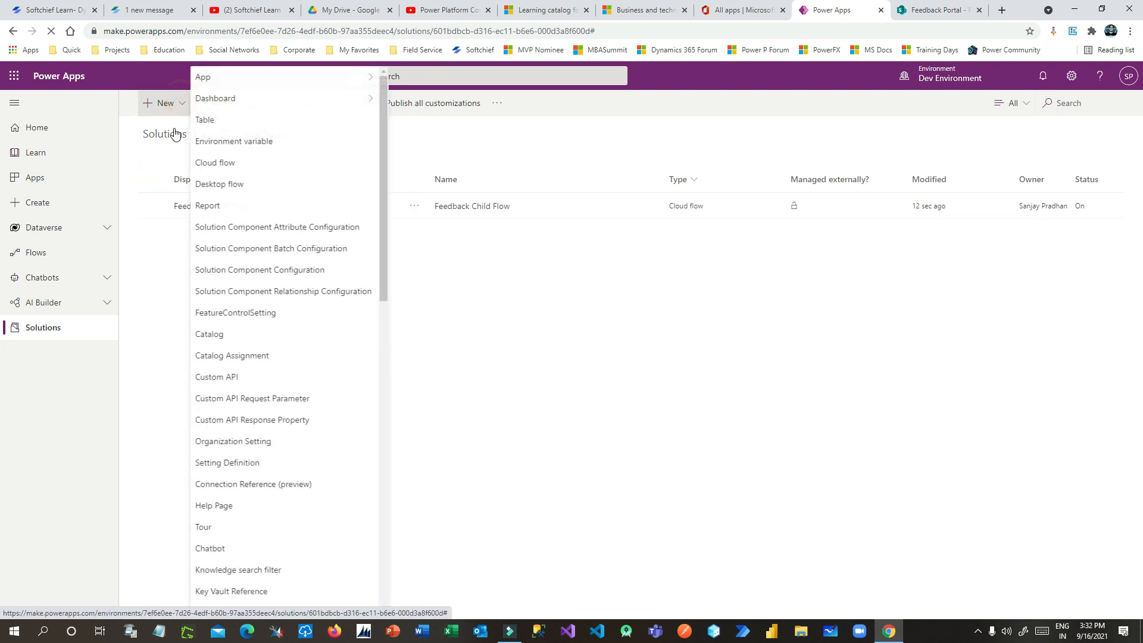
left_click(260, 163)
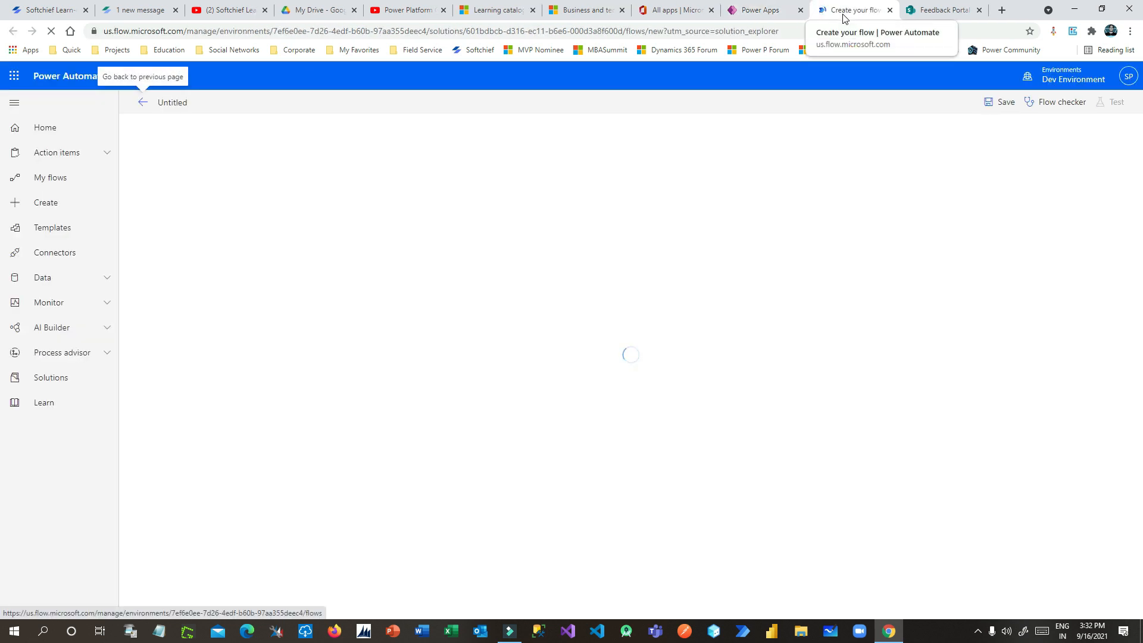
left_click(162, 106)
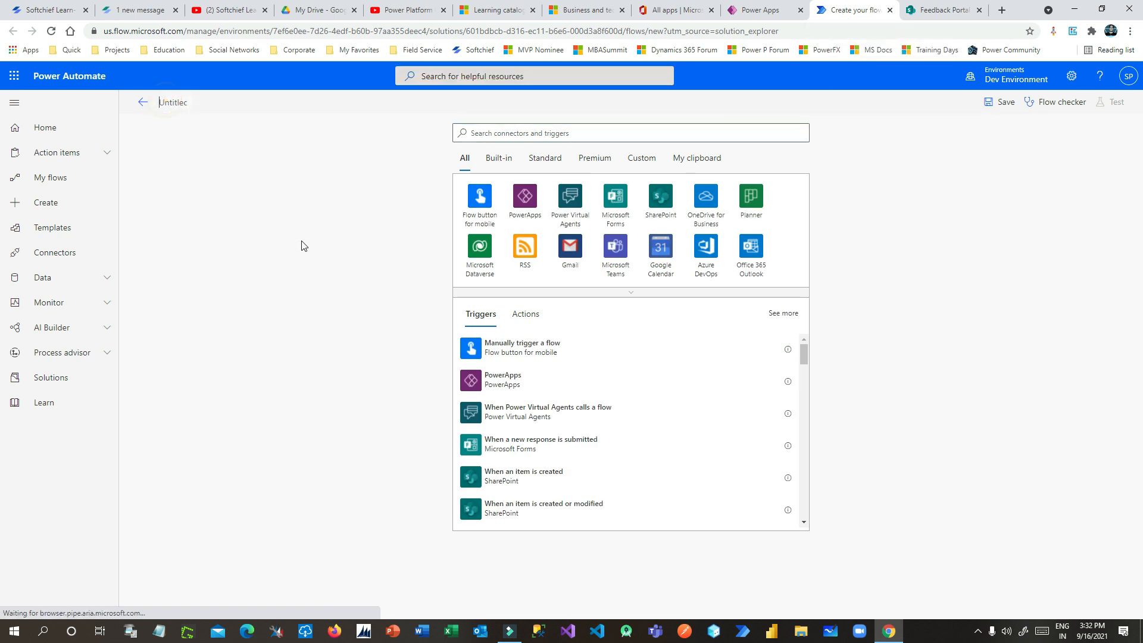
Replace the Untitled flow name with 'Parent Flow for Outlook'
key("ctrl+a")
type("Parent")
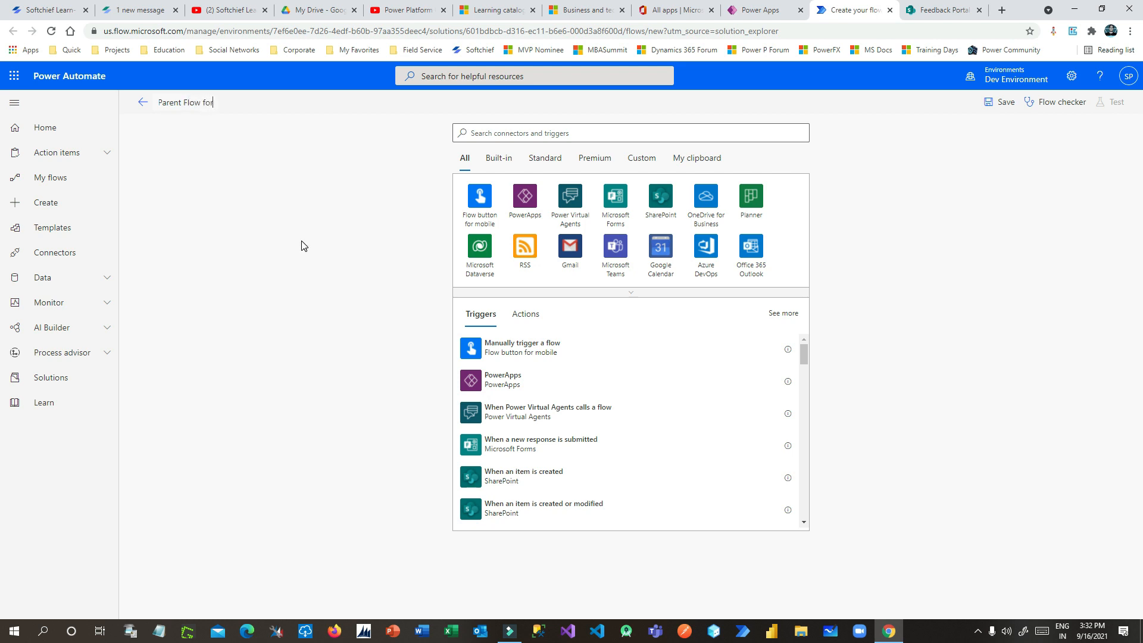
left_click(301, 241)
left_click(532, 132)
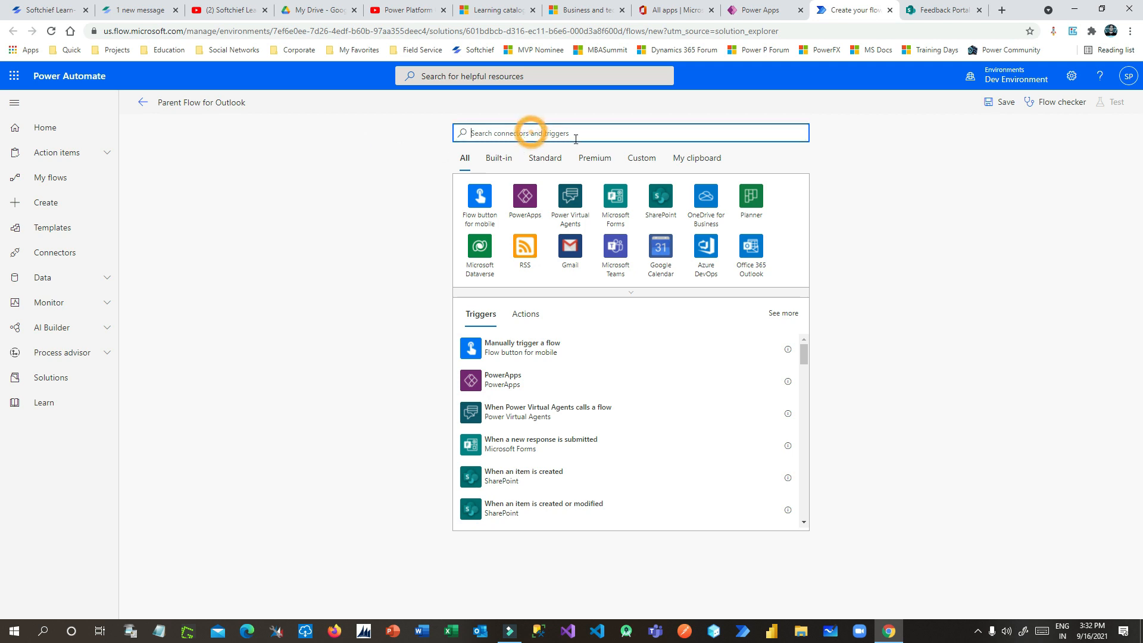
Add the Outlook 'When a new email arrives (V3)' trigger on Inbox with Subject Filter 'feedback'
type("outlook")
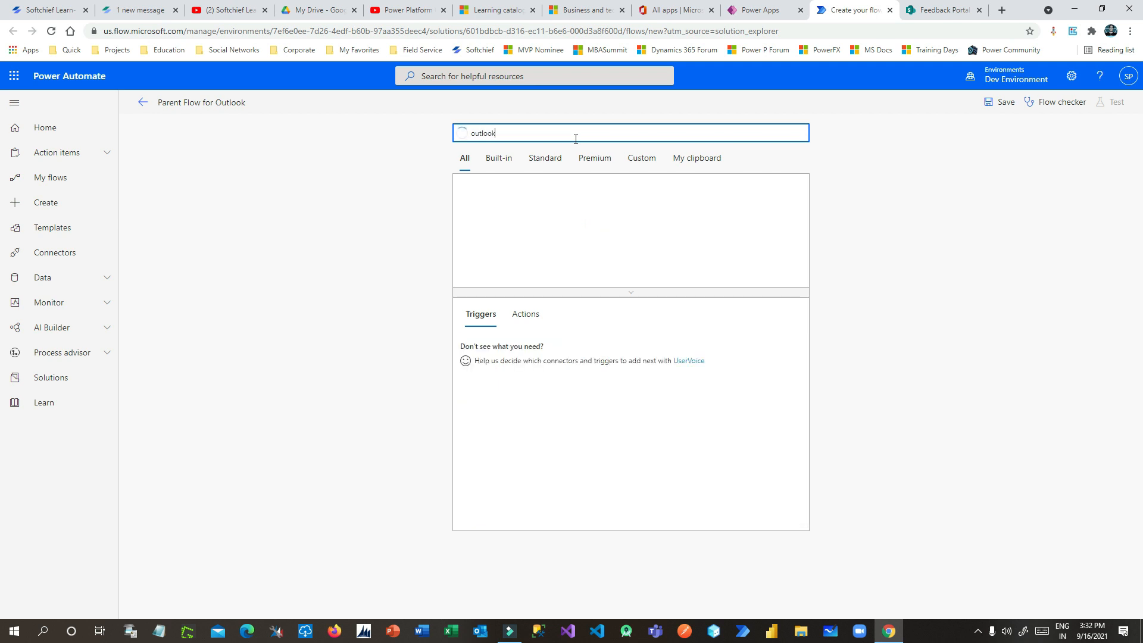
left_click(490, 199)
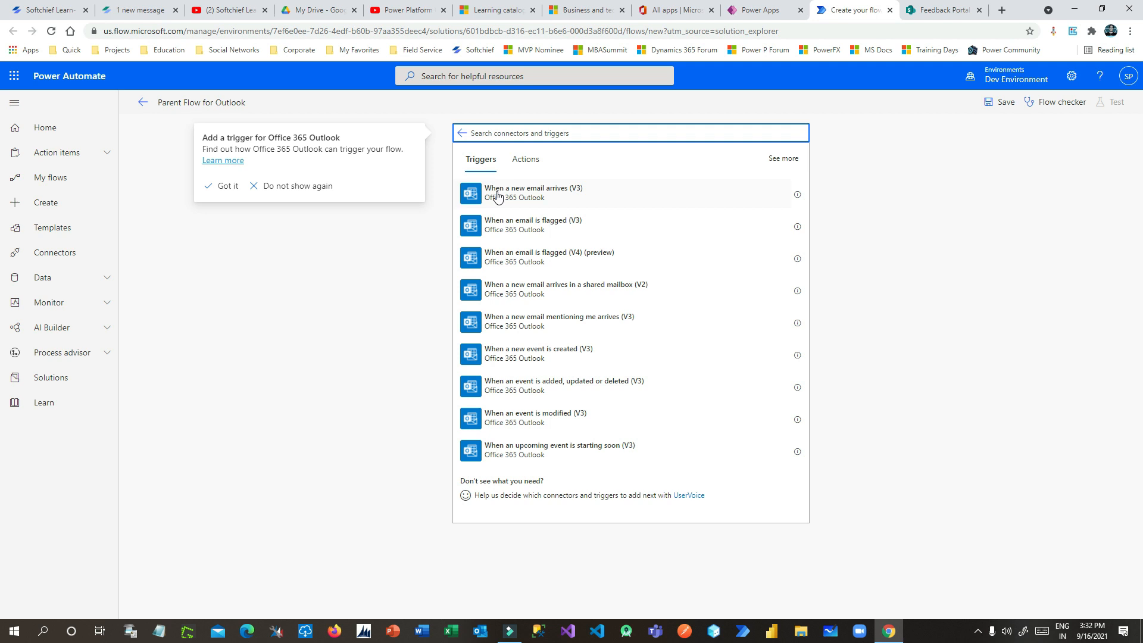
left_click(569, 193)
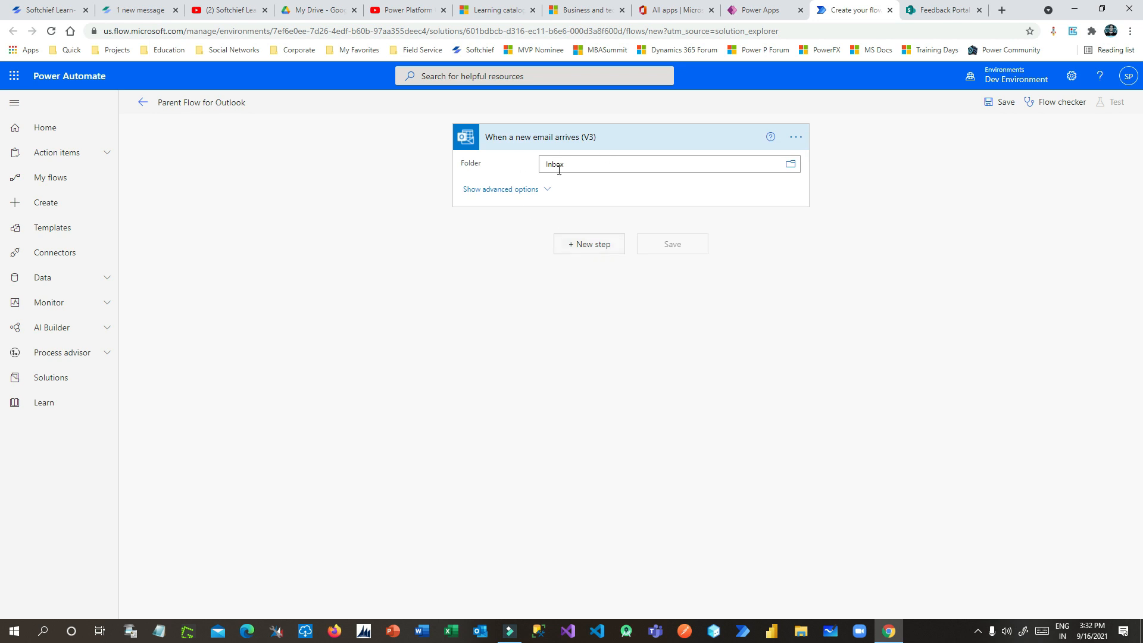
left_click(546, 188)
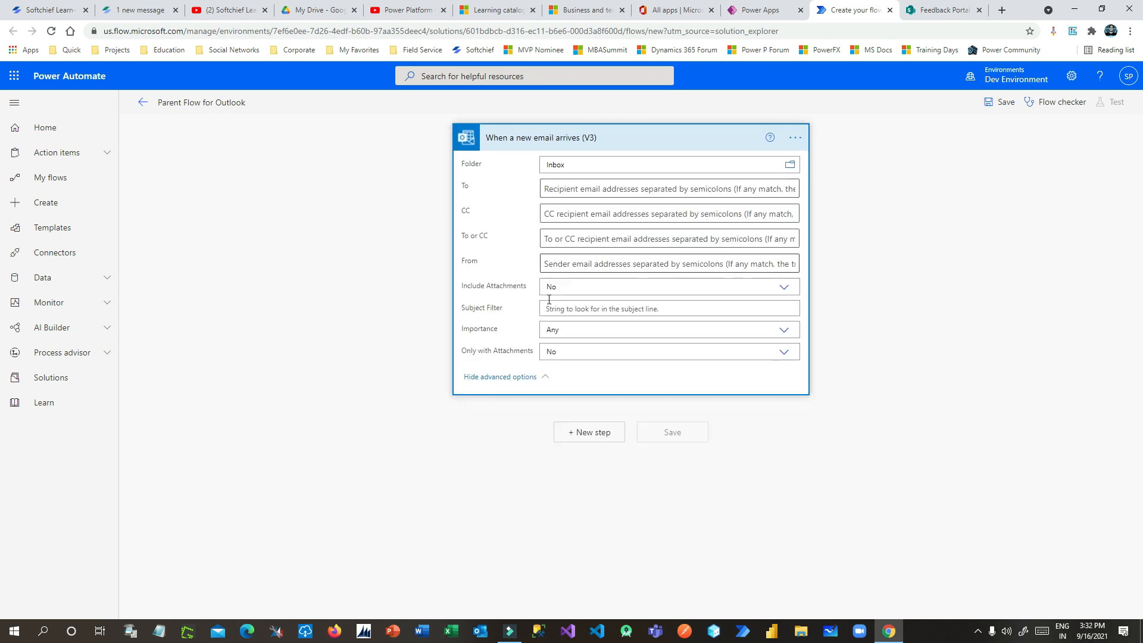
left_click(562, 309)
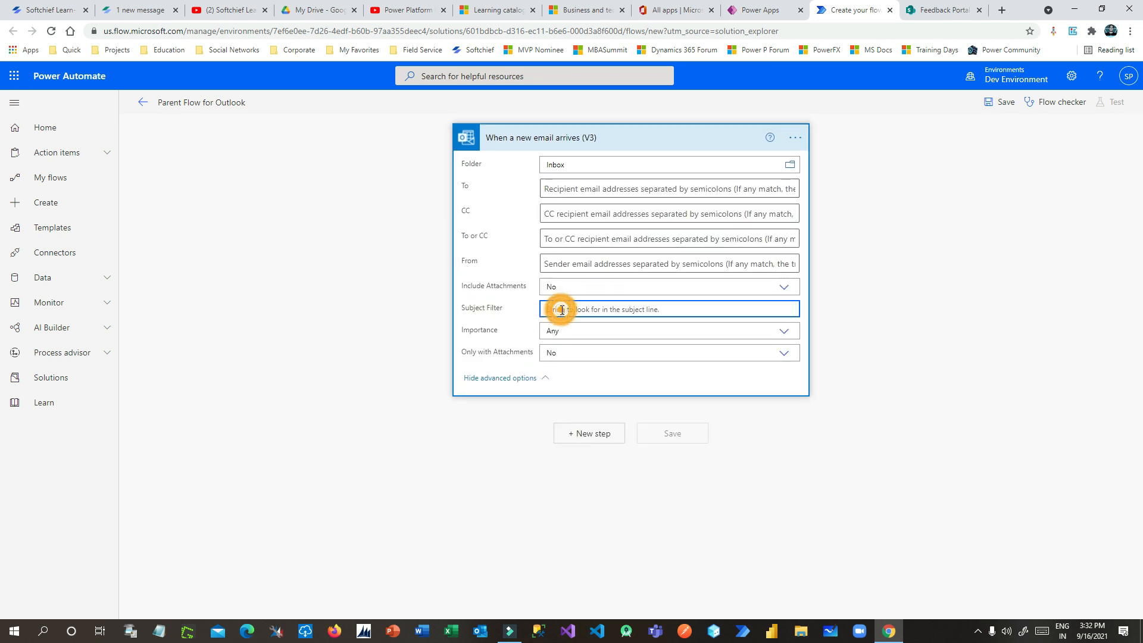
type("feedback")
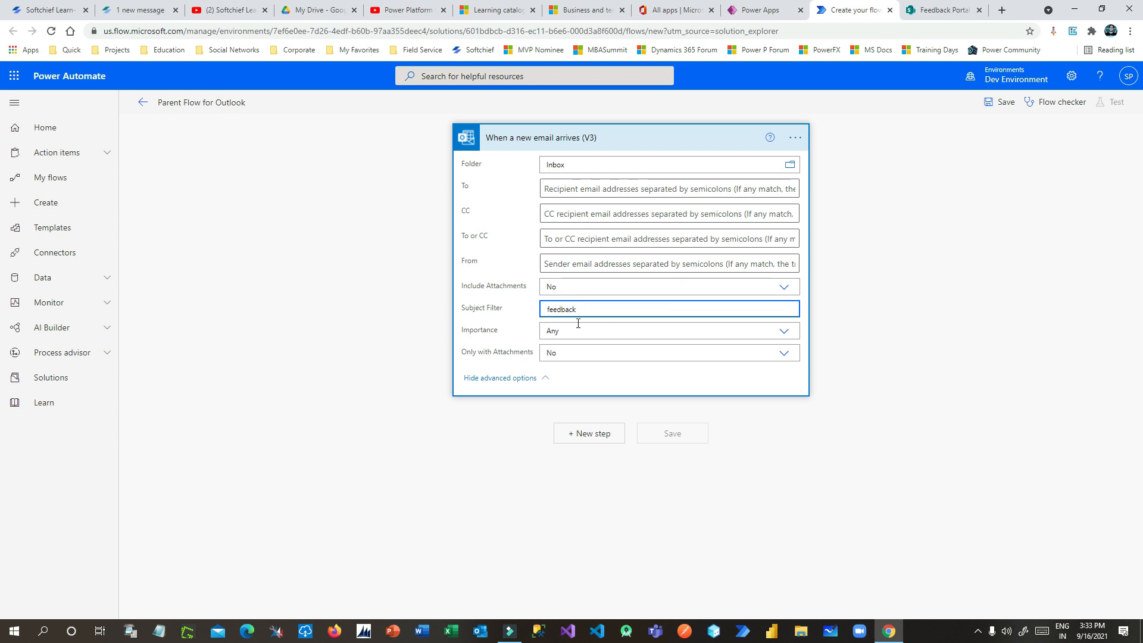
left_click(504, 315)
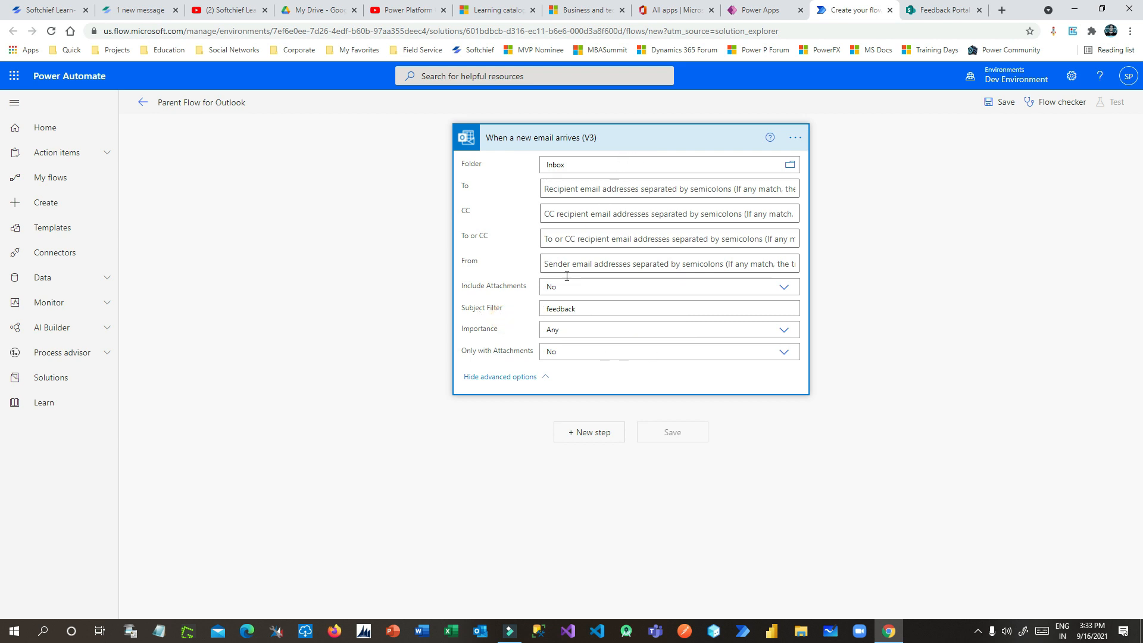
left_click(588, 141)
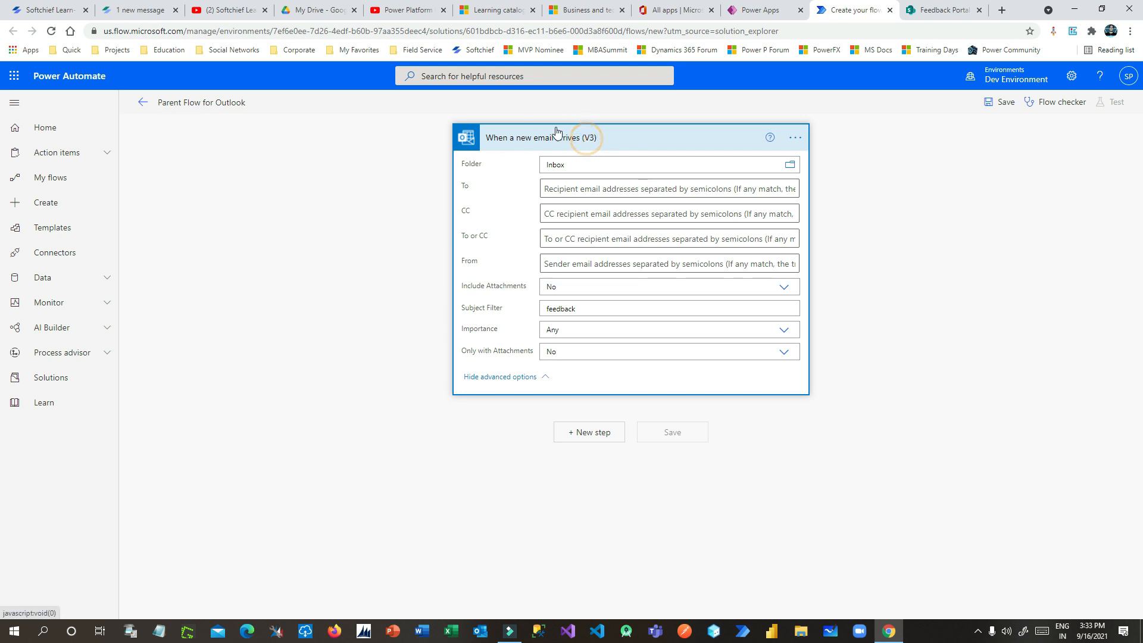
Add a Run a Child Flow step calling Feedback Child Flow after the email trigger
left_click(593, 191)
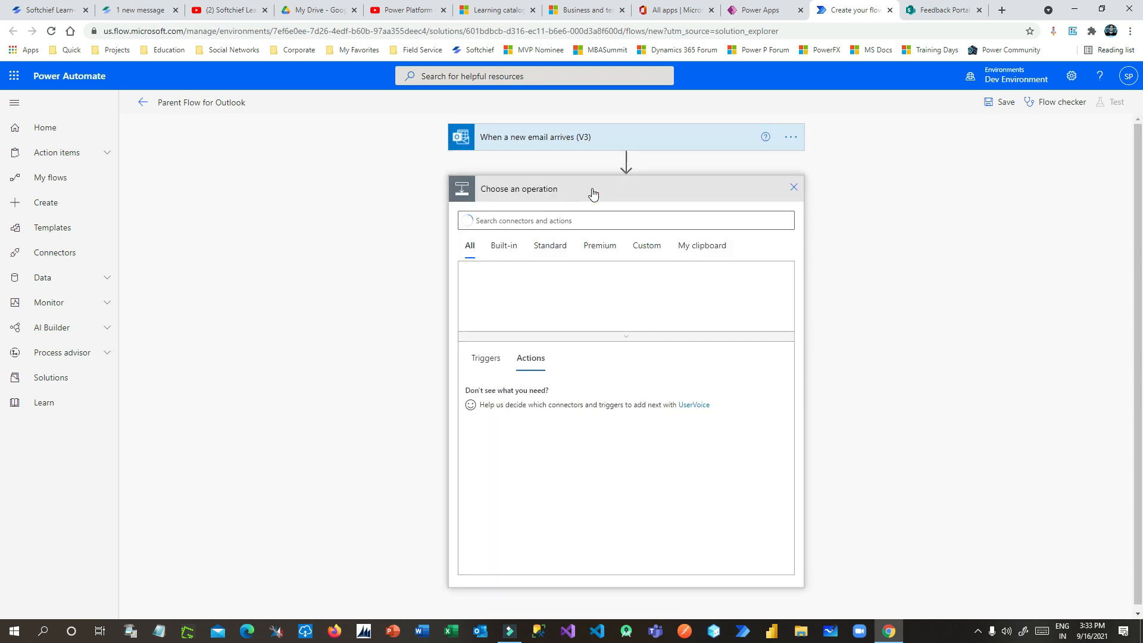
left_click(576, 219)
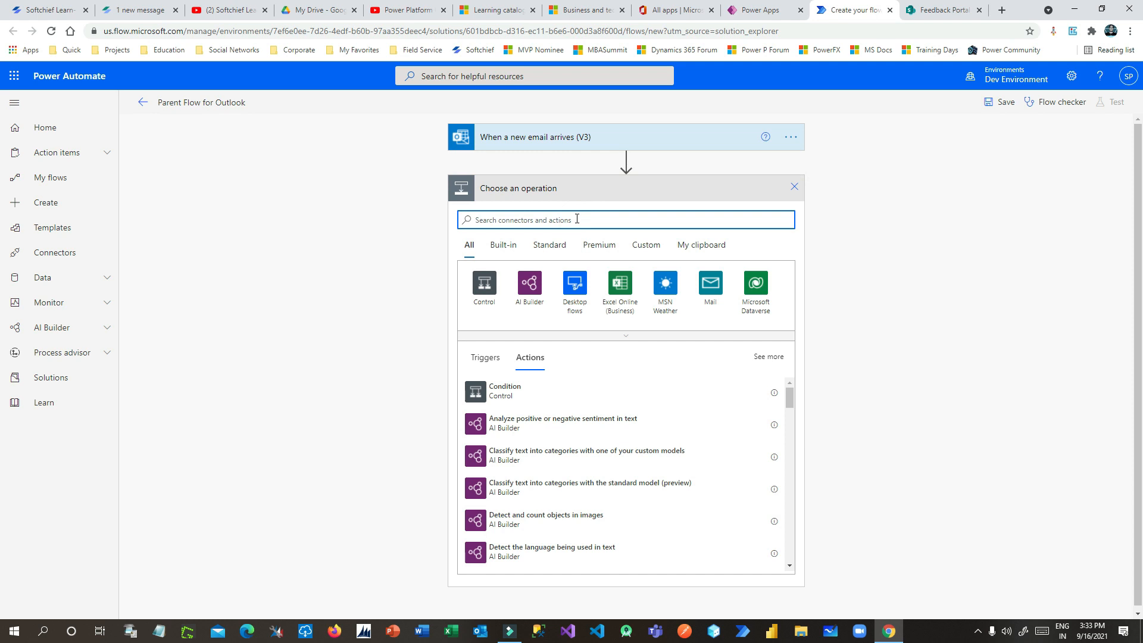
type("run")
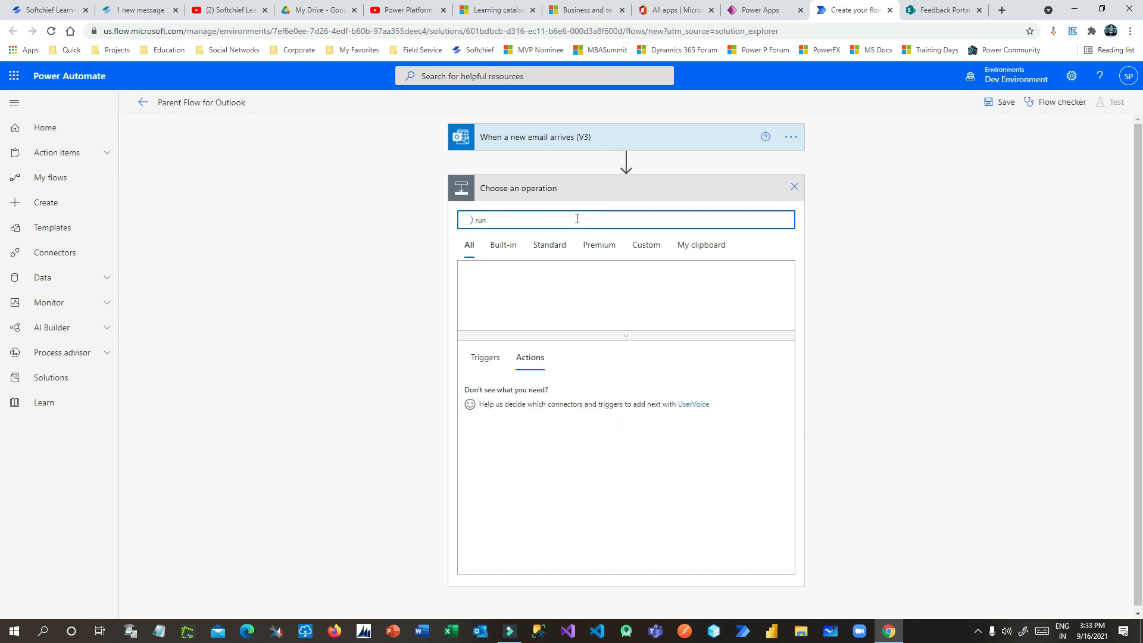
type(" child")
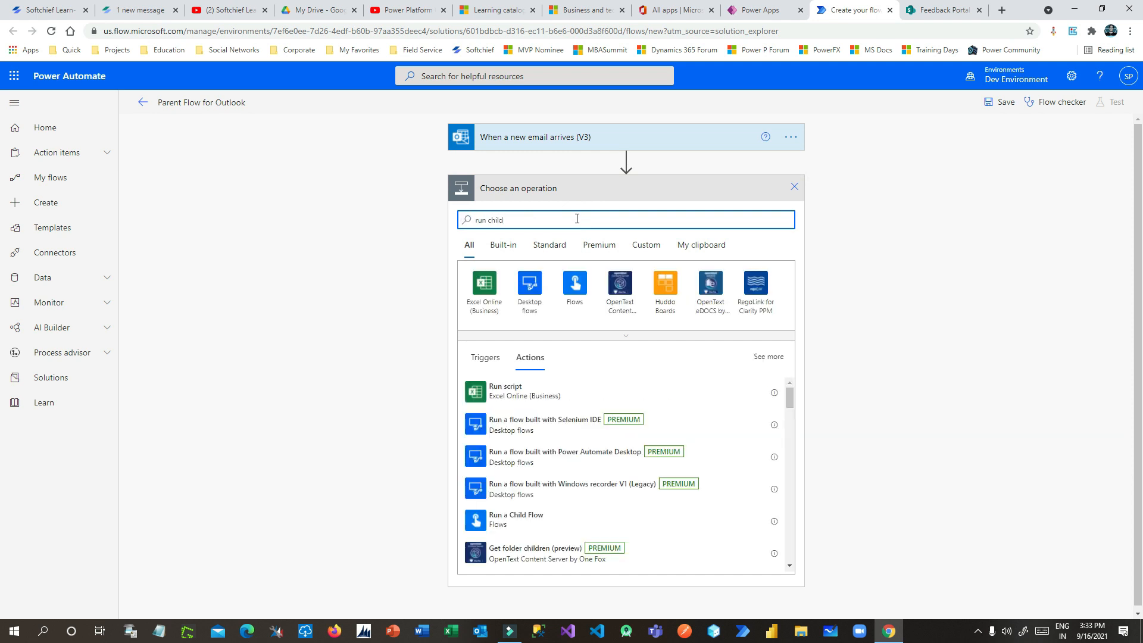
left_click(548, 518)
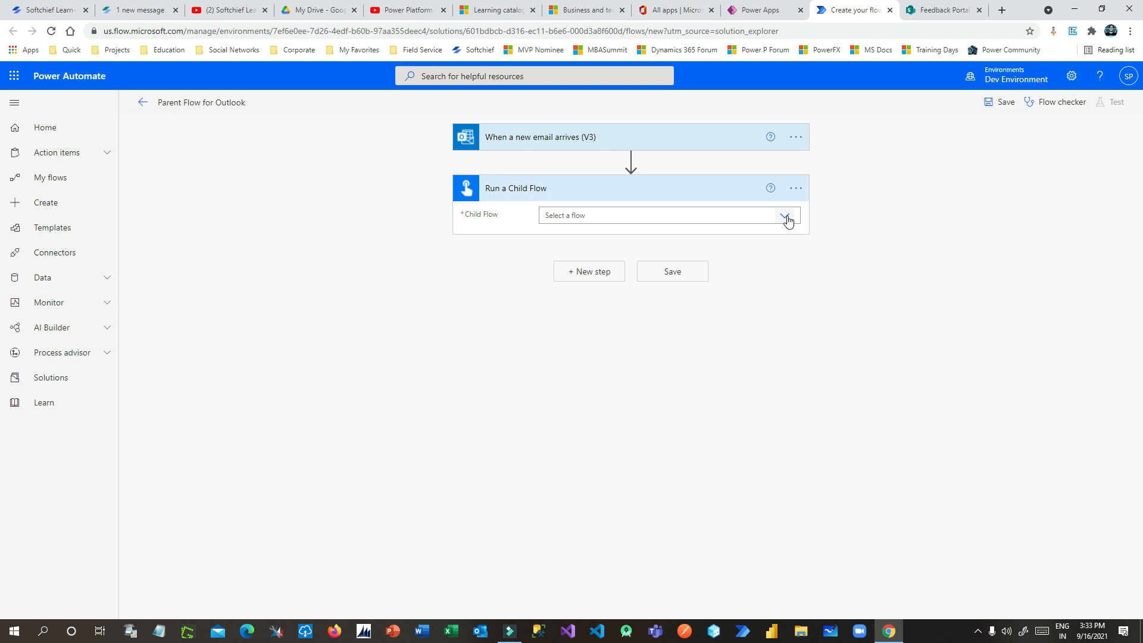
left_click(785, 217)
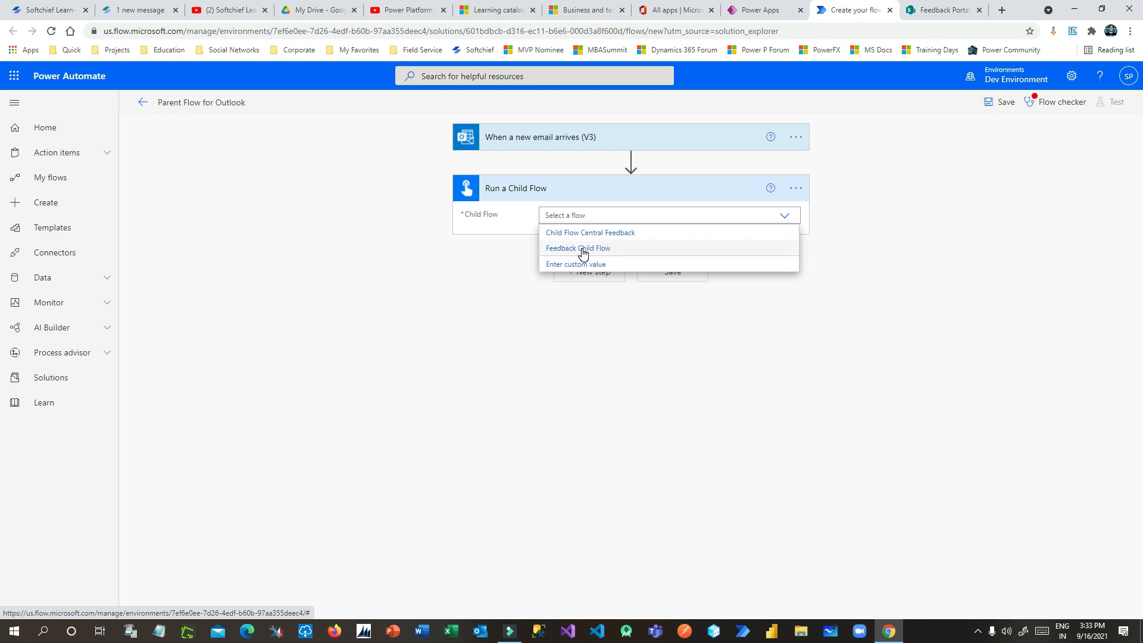
left_click(602, 250)
left_click(897, 214)
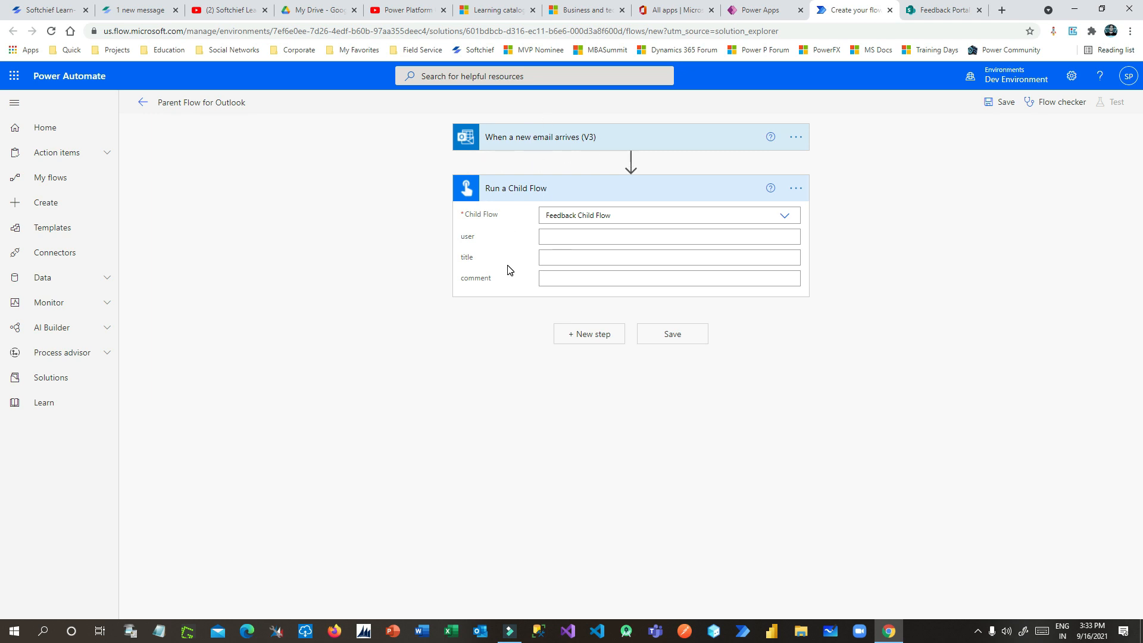
left_click(554, 235)
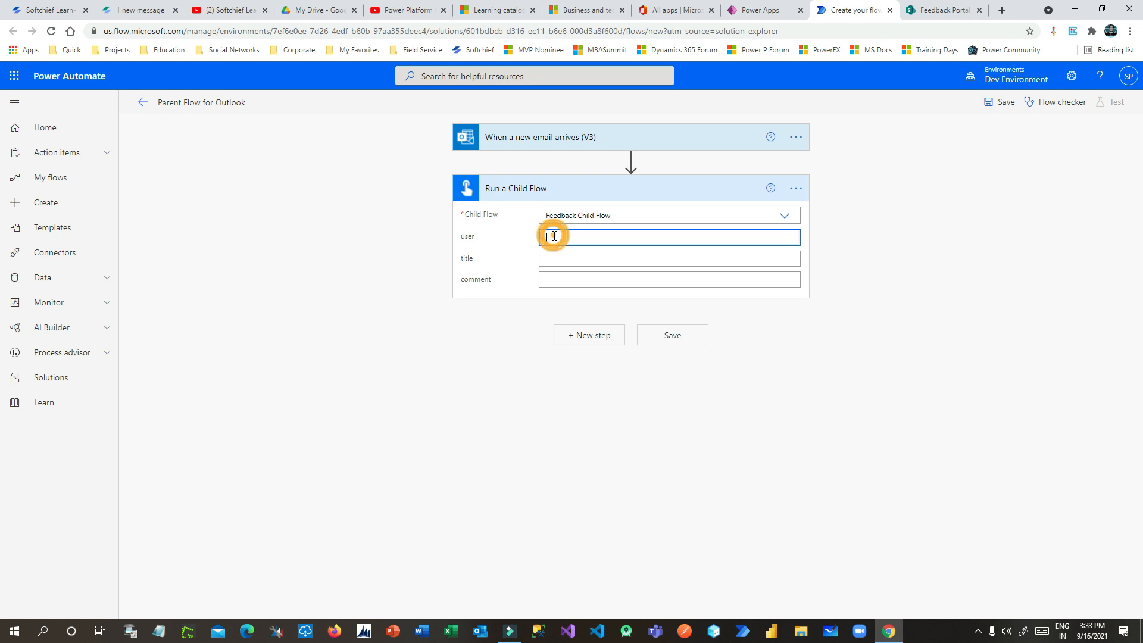
Pass the email's From value as the child flow's user input
left_click(890, 327)
type("email")
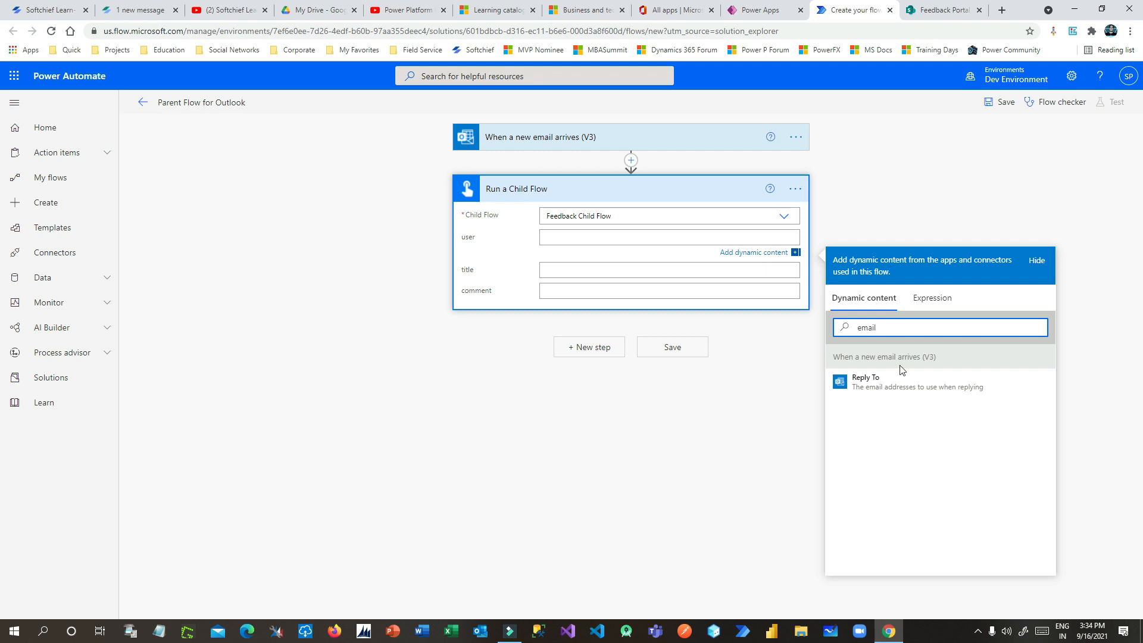
left_click_drag(857, 327, 909, 327)
type("from")
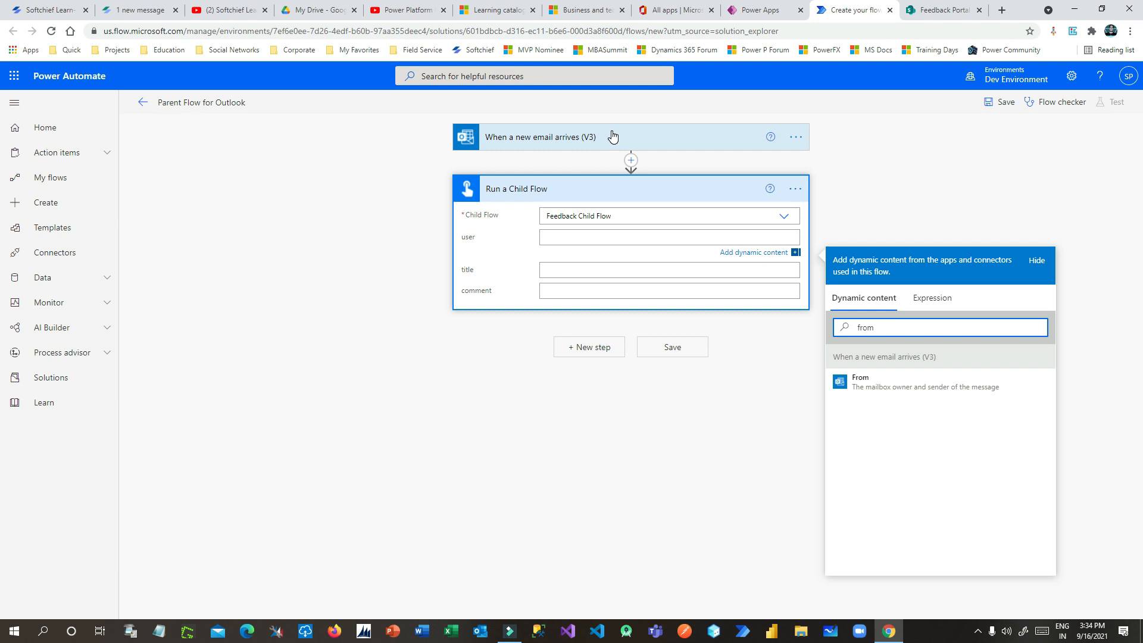
left_click(883, 384)
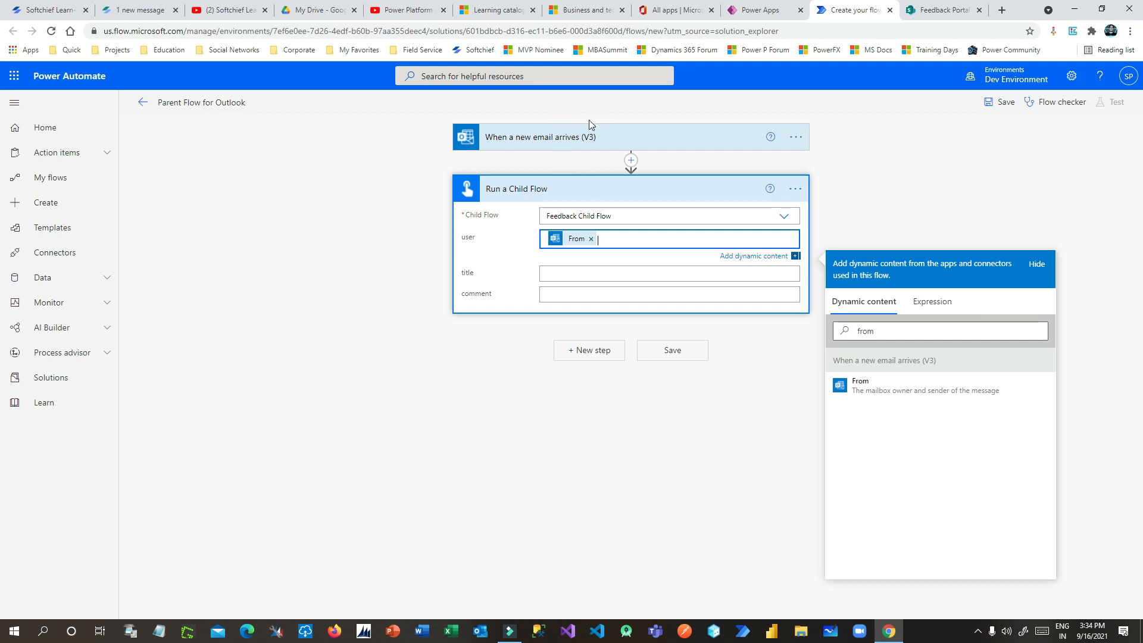
Enter 'feedback from outlook' as the title and look up Body for the comment
left_click(582, 272)
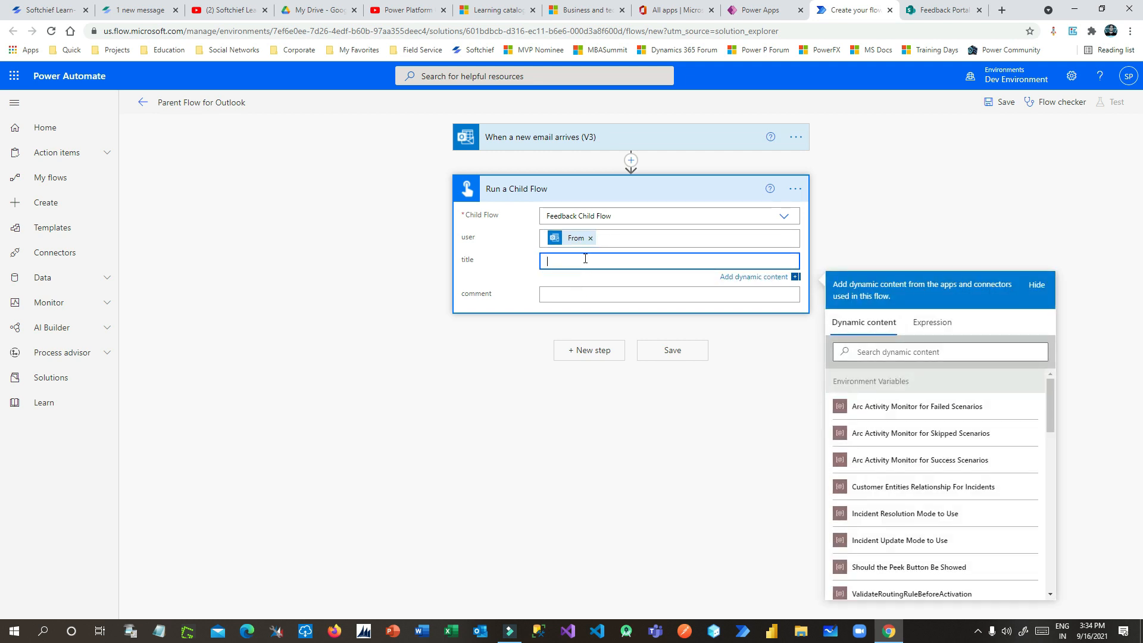
key("BackSpace")
key("BackSpace")
left_click(578, 295)
left_click(908, 373)
type("body")
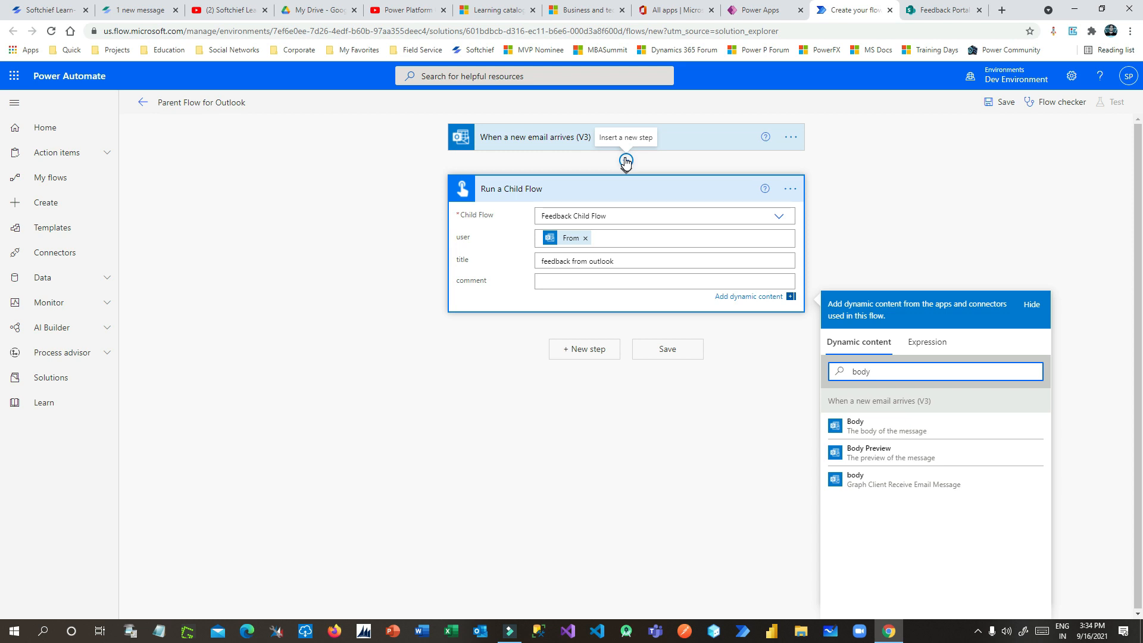
left_click(626, 160)
left_click(635, 181)
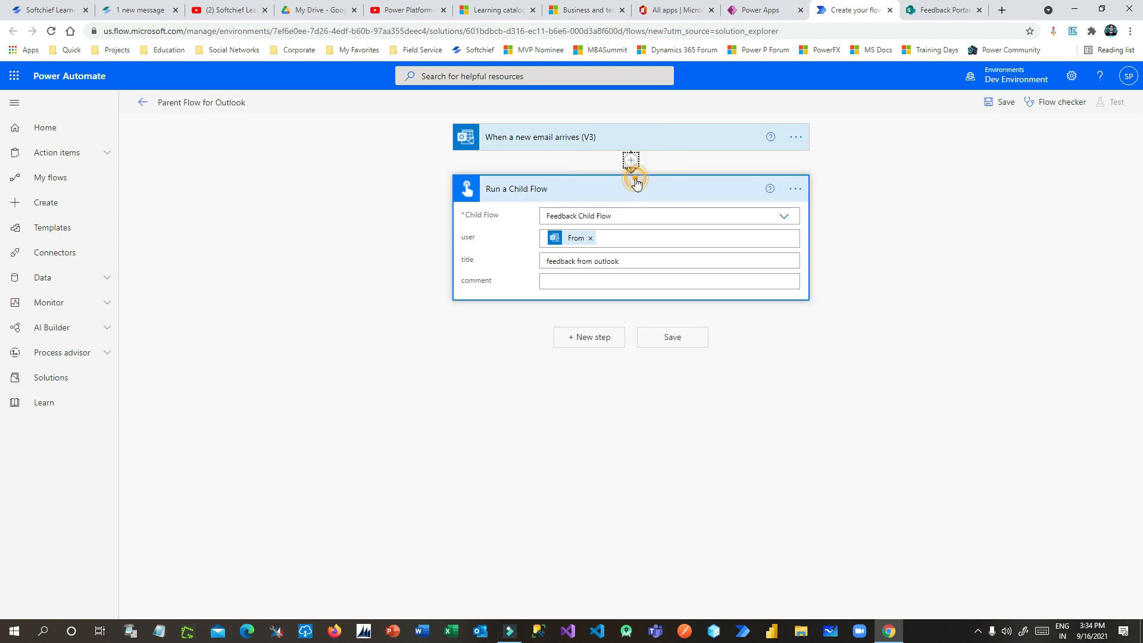
Insert a Content Conversion Html to text step converting the email Body
left_click(557, 216)
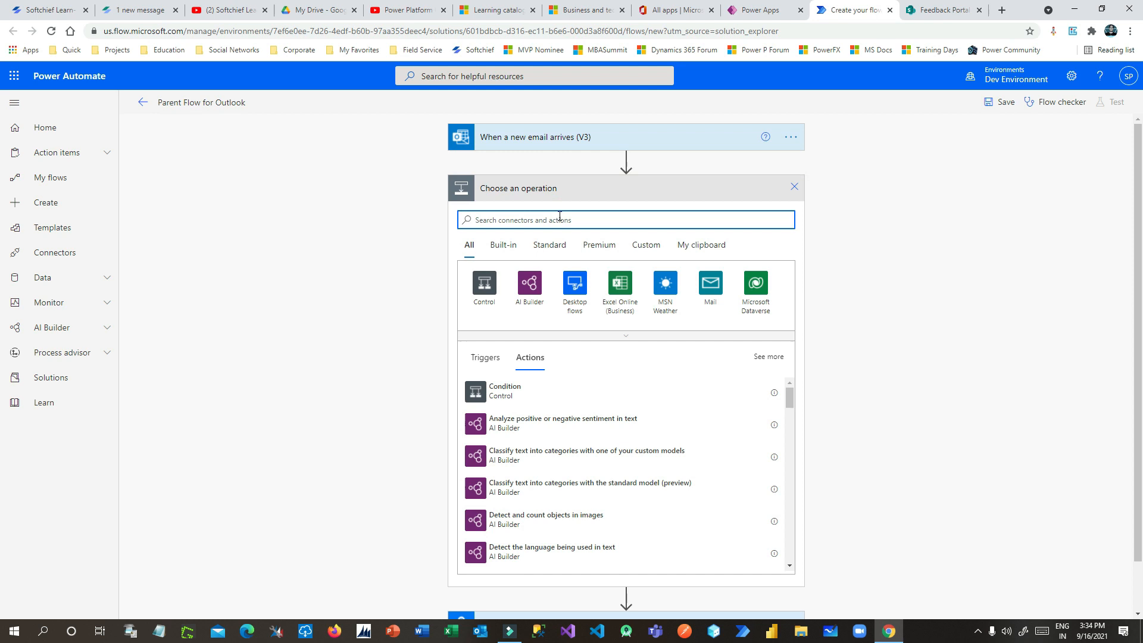
type("co")
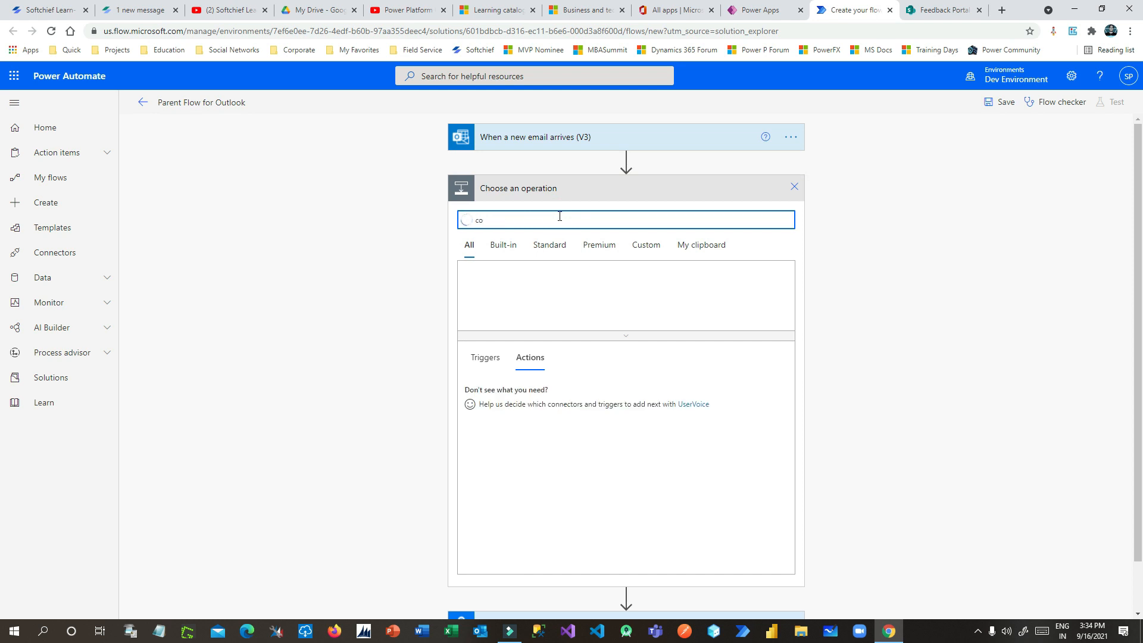
type("nvert htm")
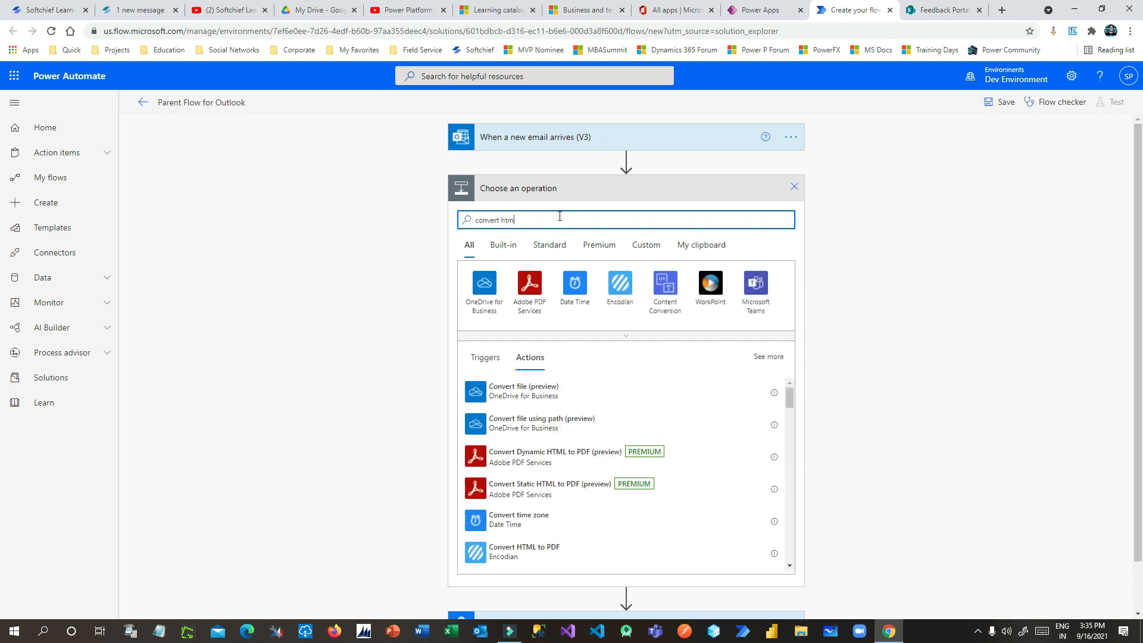
type("l to text")
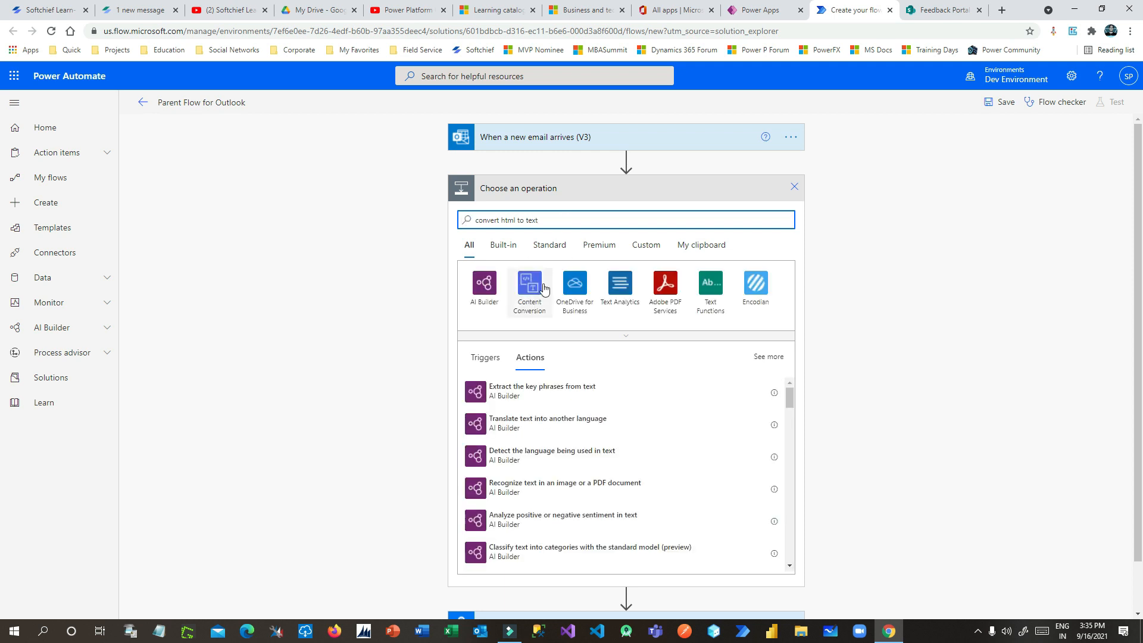
left_click(543, 287)
left_click(546, 288)
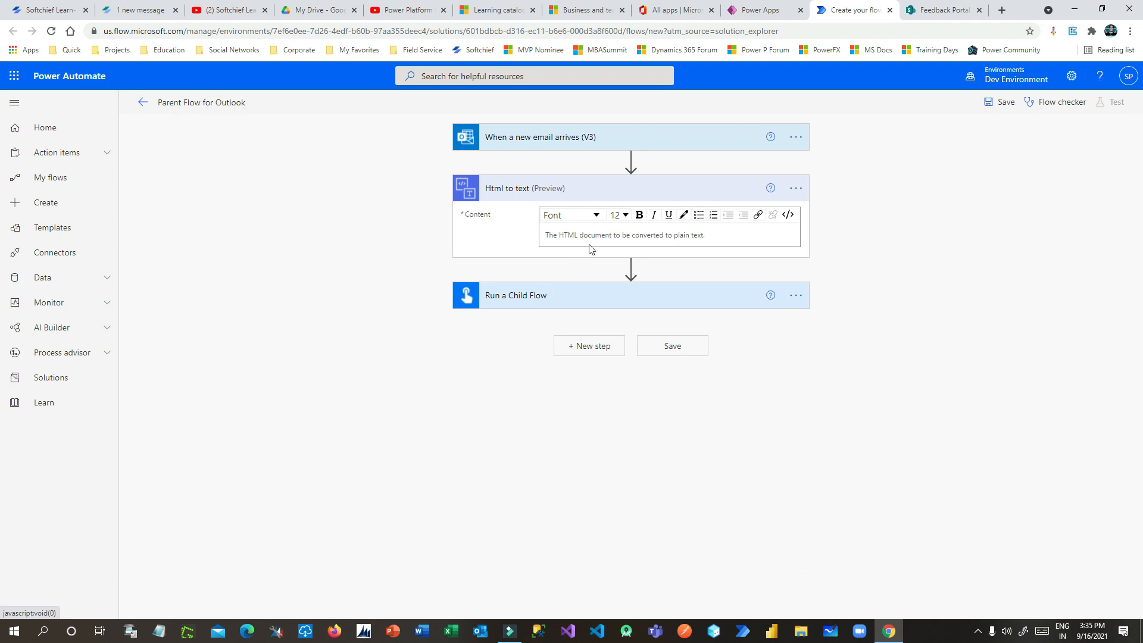
left_click(595, 235)
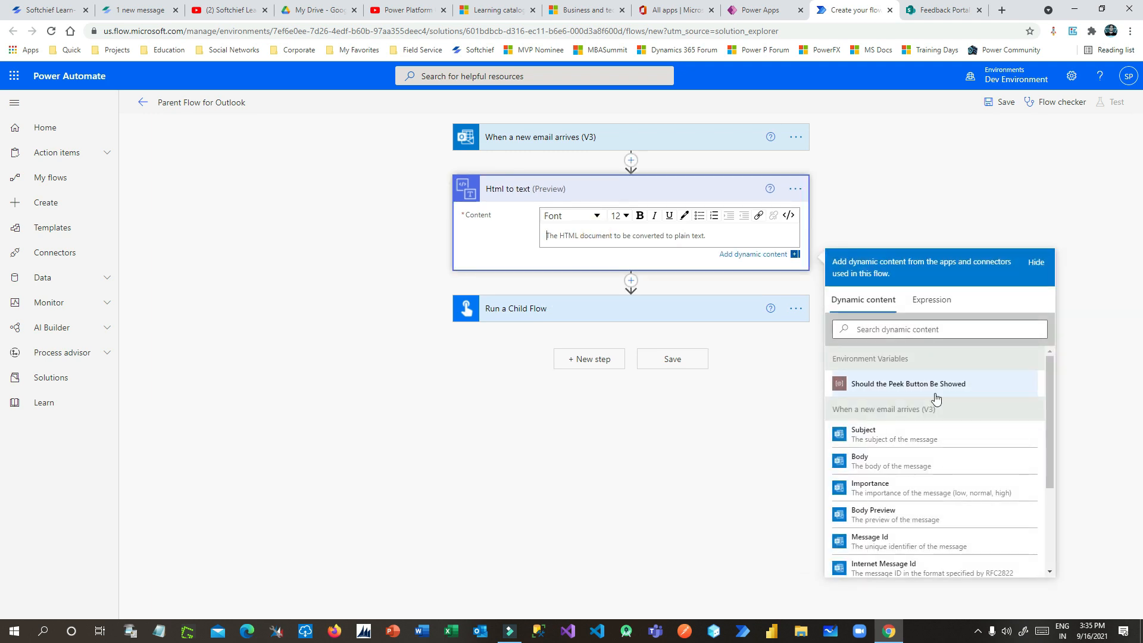
left_click(886, 463)
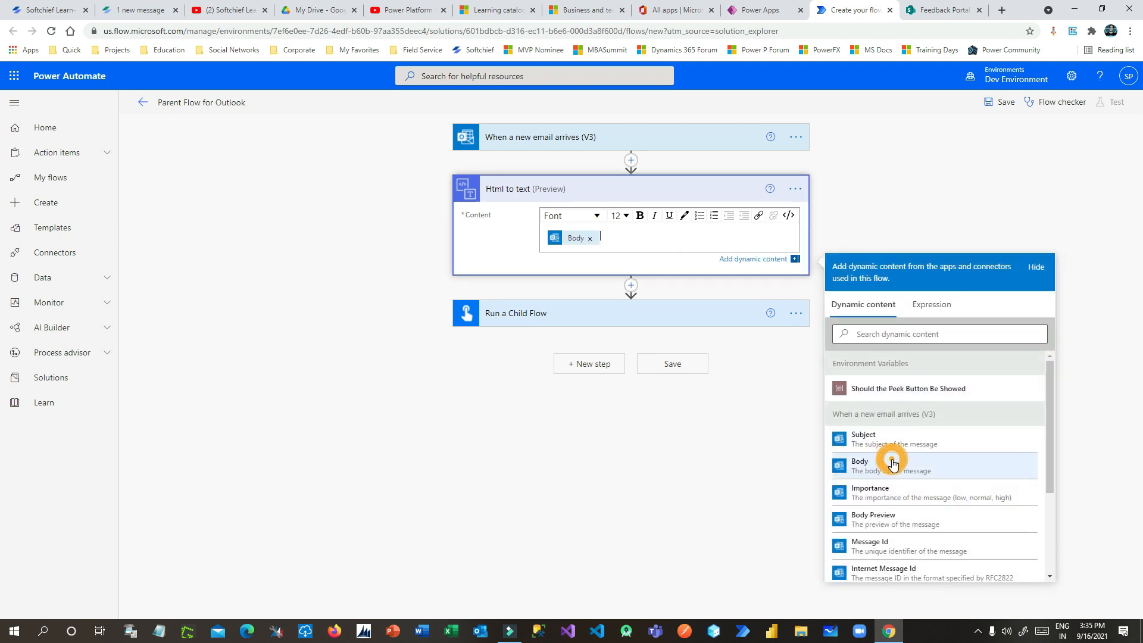
left_click(718, 191)
Set the child flow's comment input to The plain text content
left_click(655, 244)
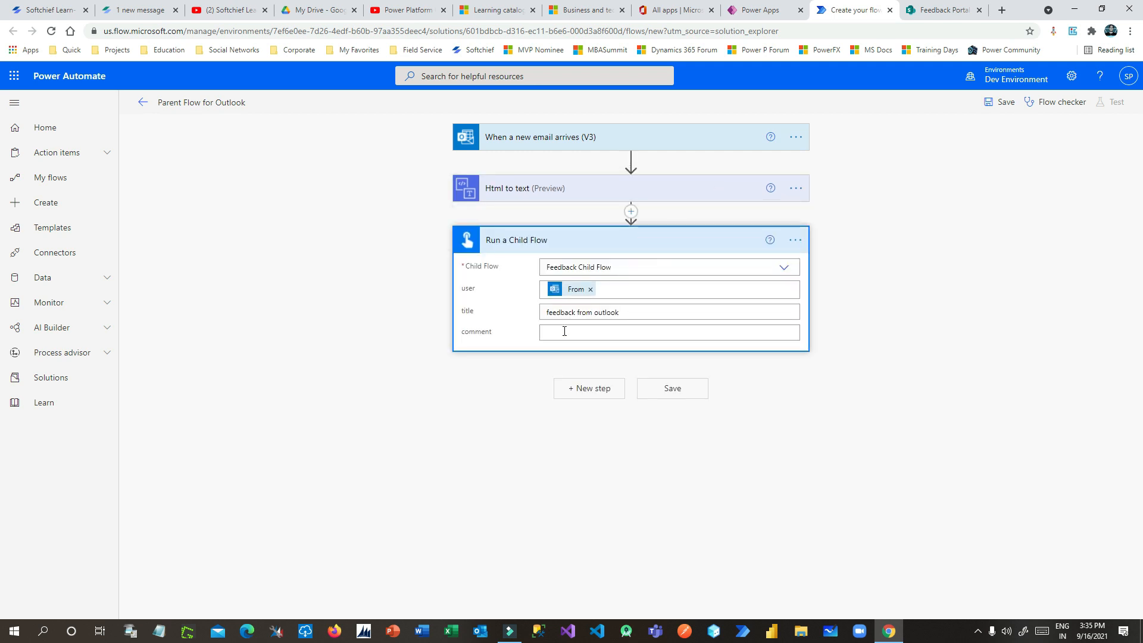
left_click(564, 330)
scroll(946, 470, "down", 5)
scroll(958, 472, "up", 4)
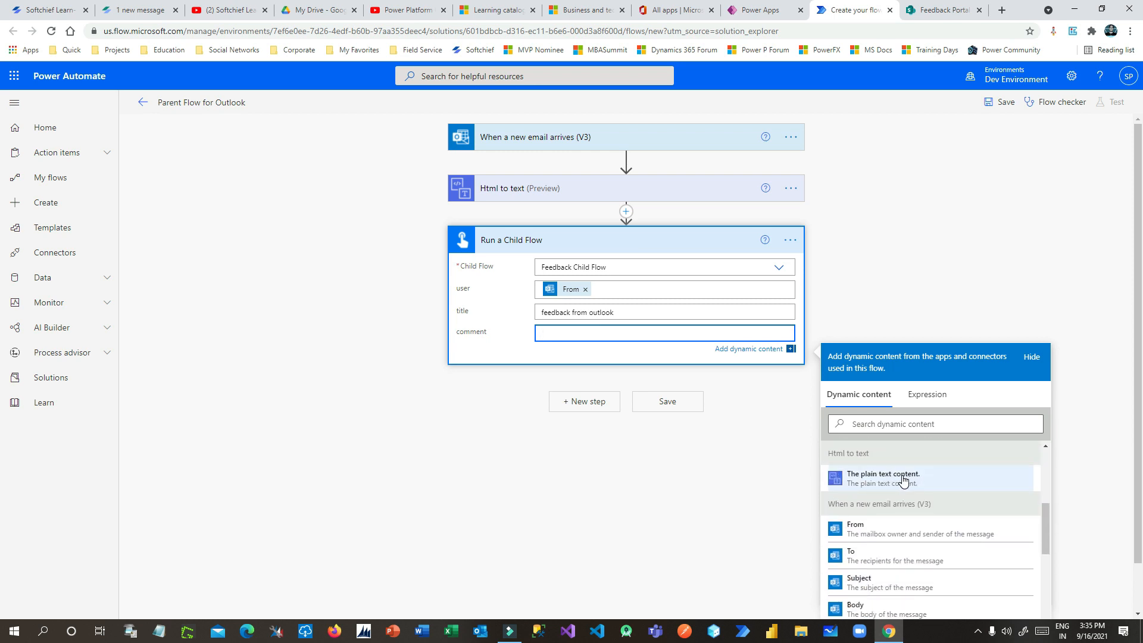
left_click(903, 479)
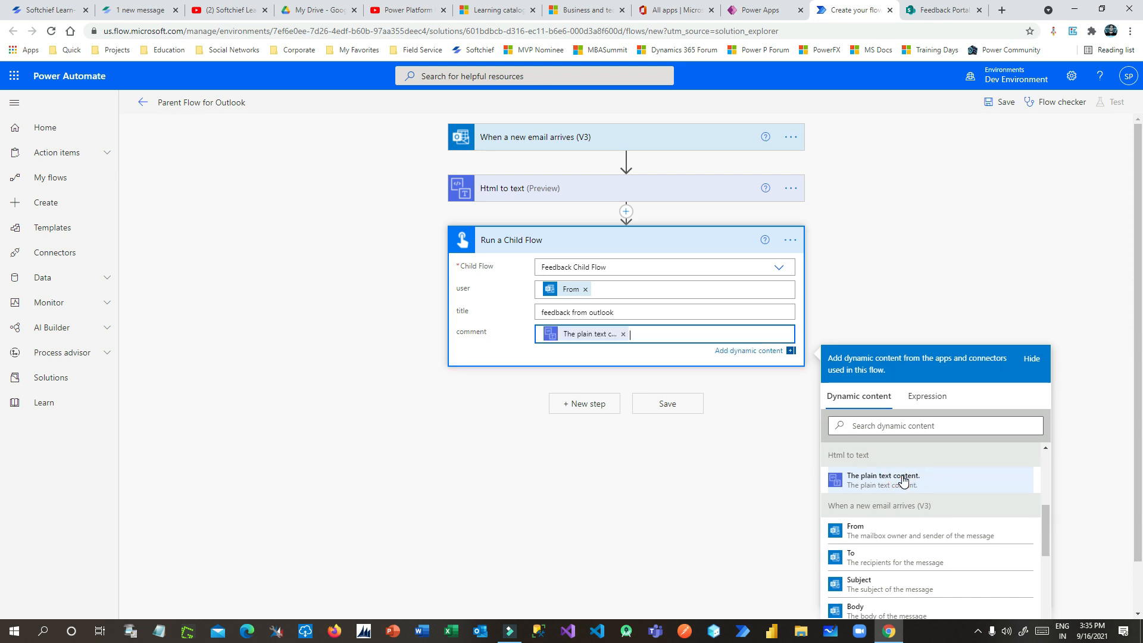
left_click(565, 355)
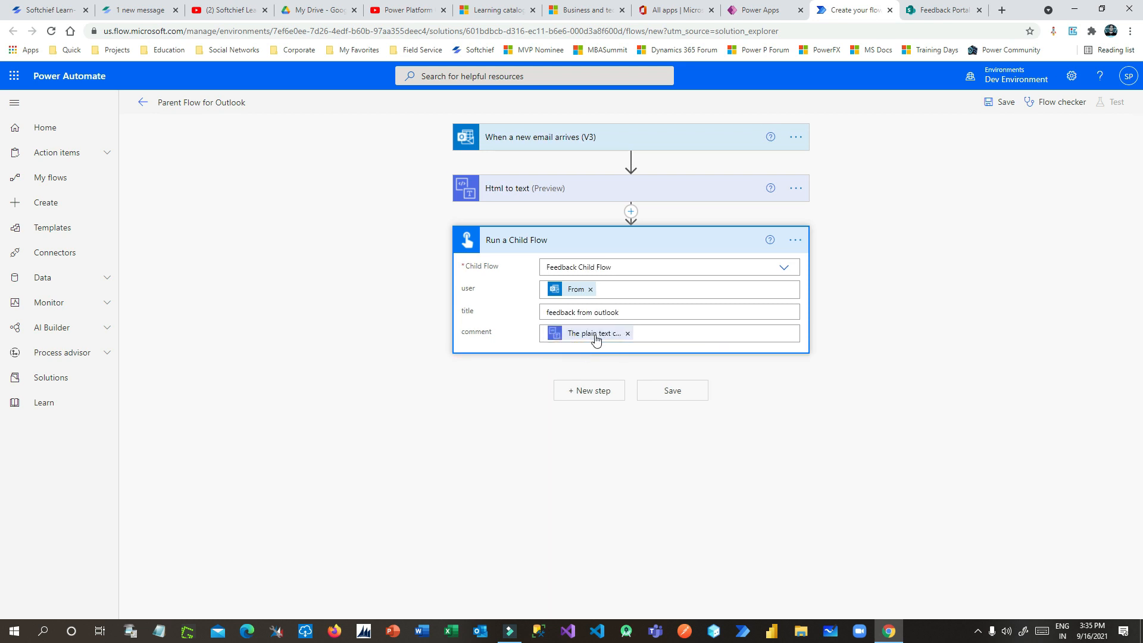
Replace the child flow's fixed title text with the email's Subject dynamic value
triple_click(654, 311)
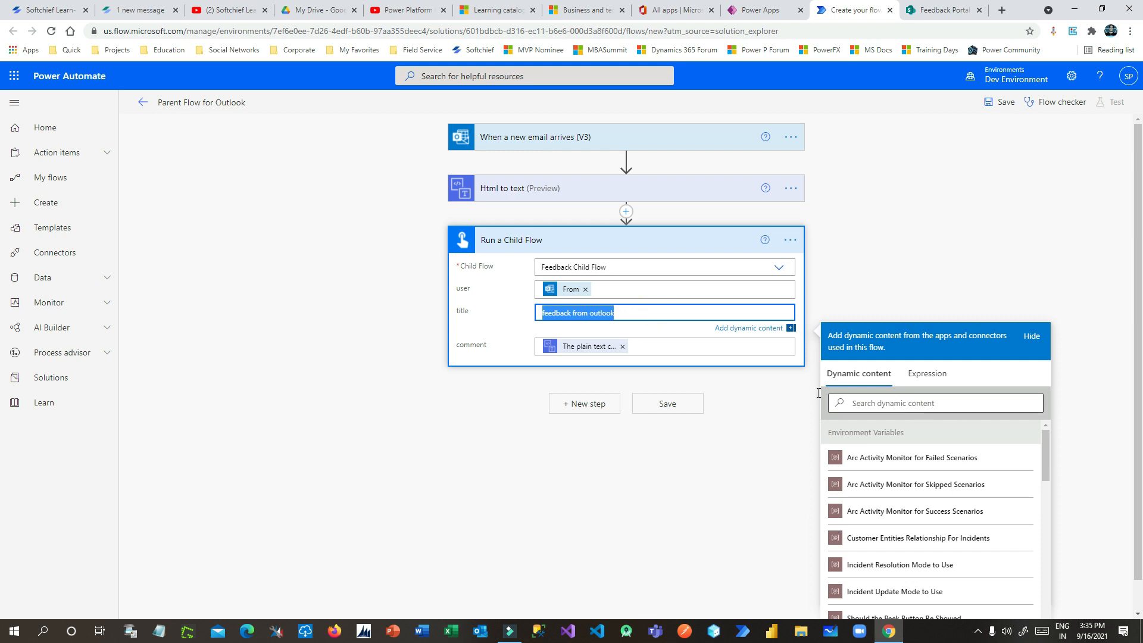
key("BackSpace")
left_click(896, 404)
type("subj")
left_click(863, 456)
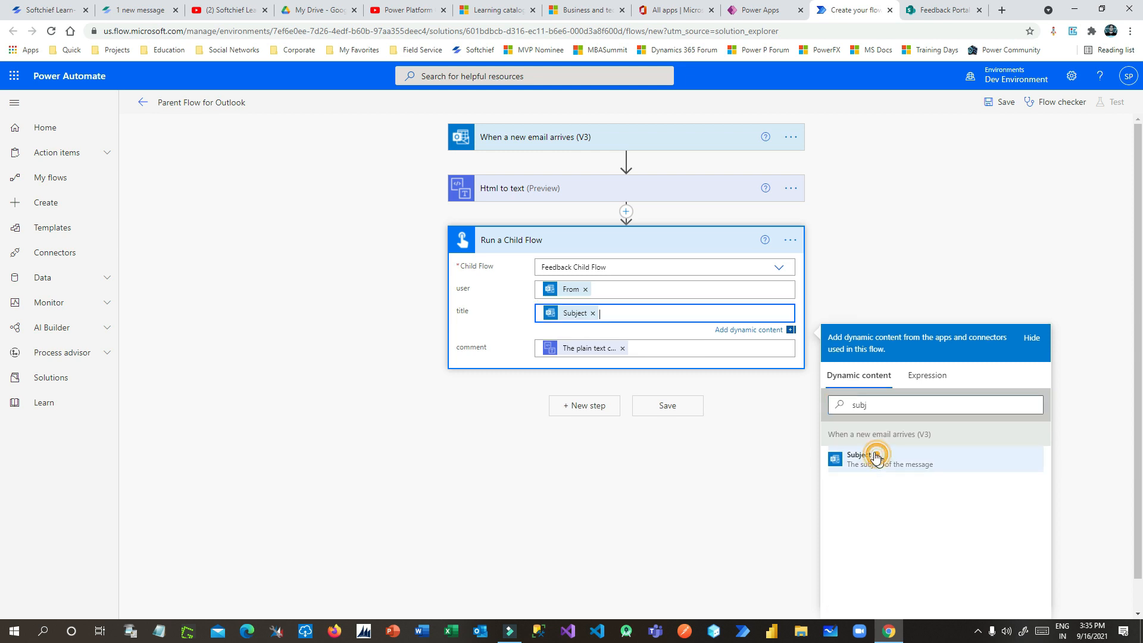
left_click(544, 315)
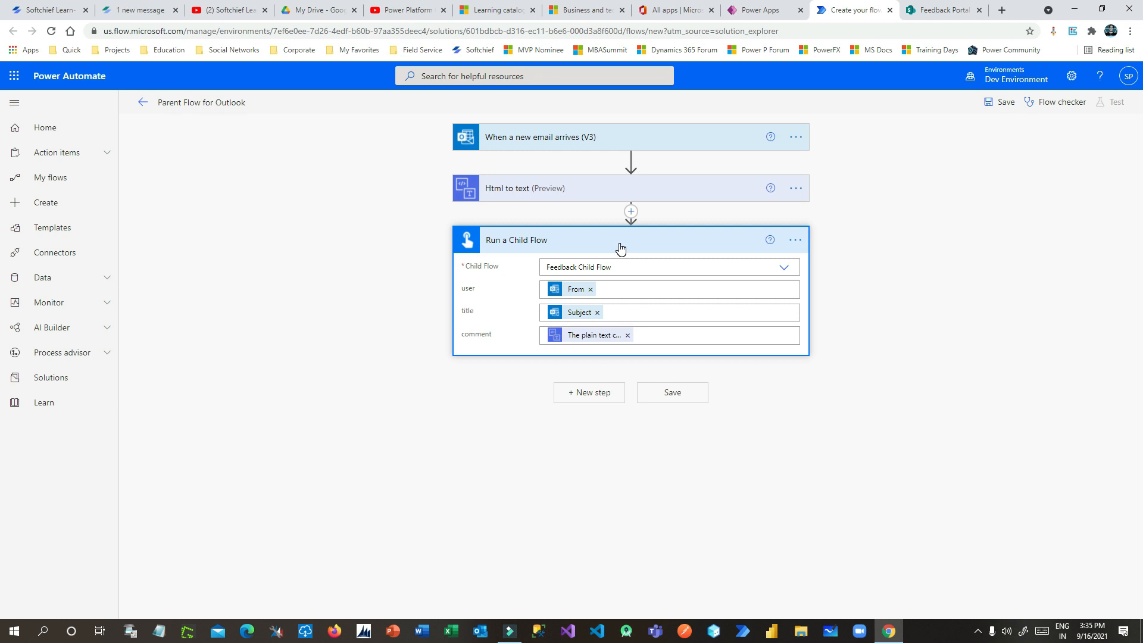
left_click(937, 235)
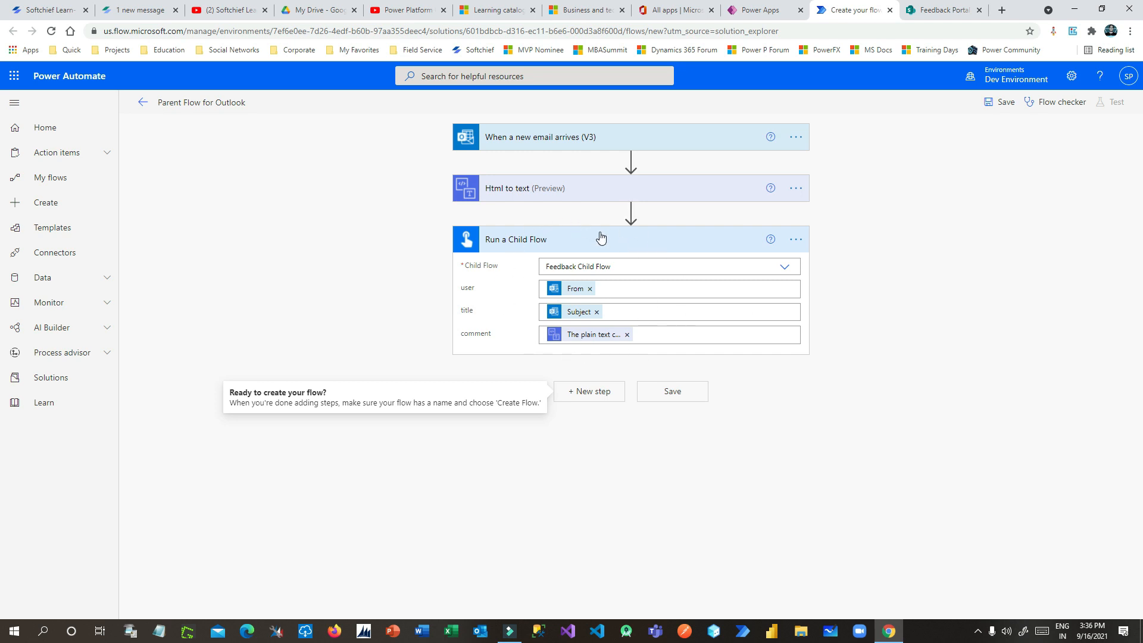
left_click(598, 398)
Add a Control > Condition step after the Run a Child Flow step
left_click(530, 322)
type("c")
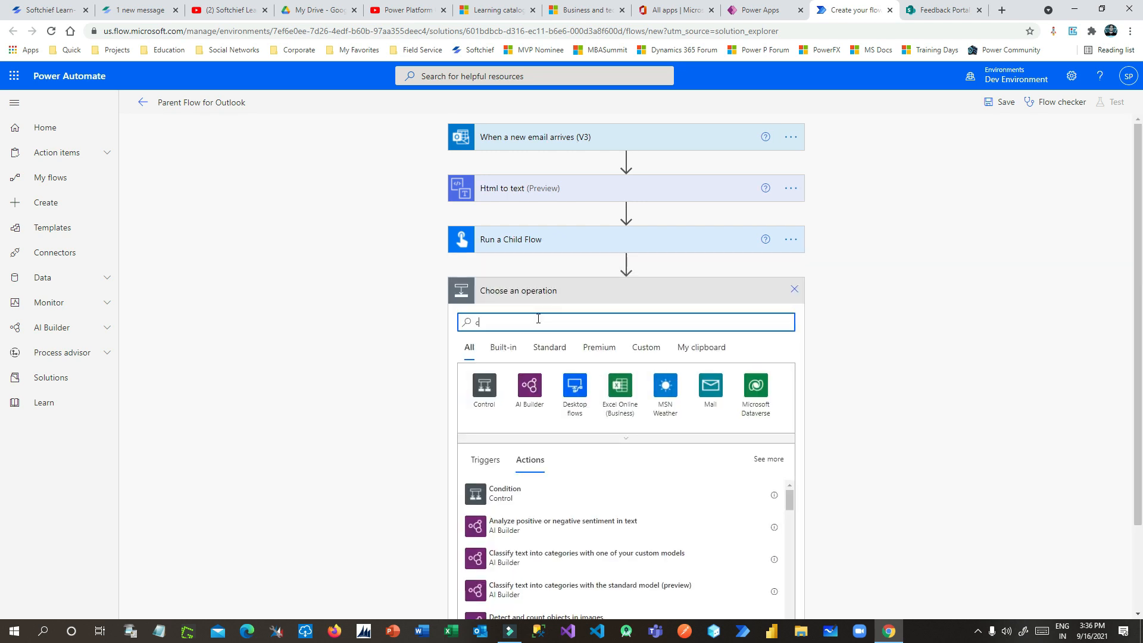
type("ondition")
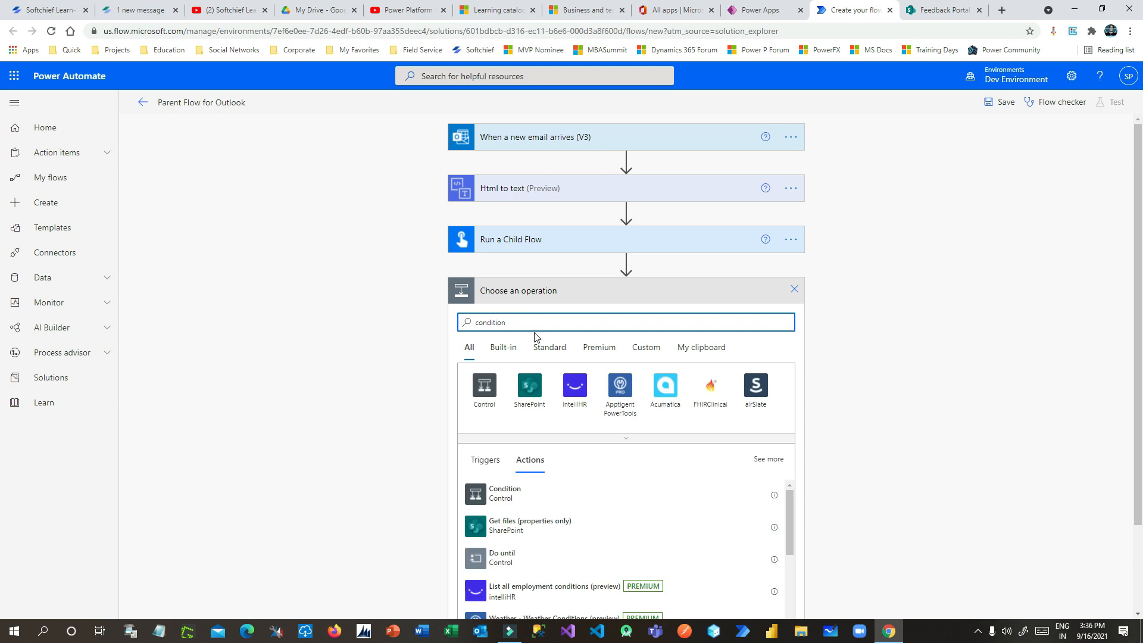
left_click(500, 392)
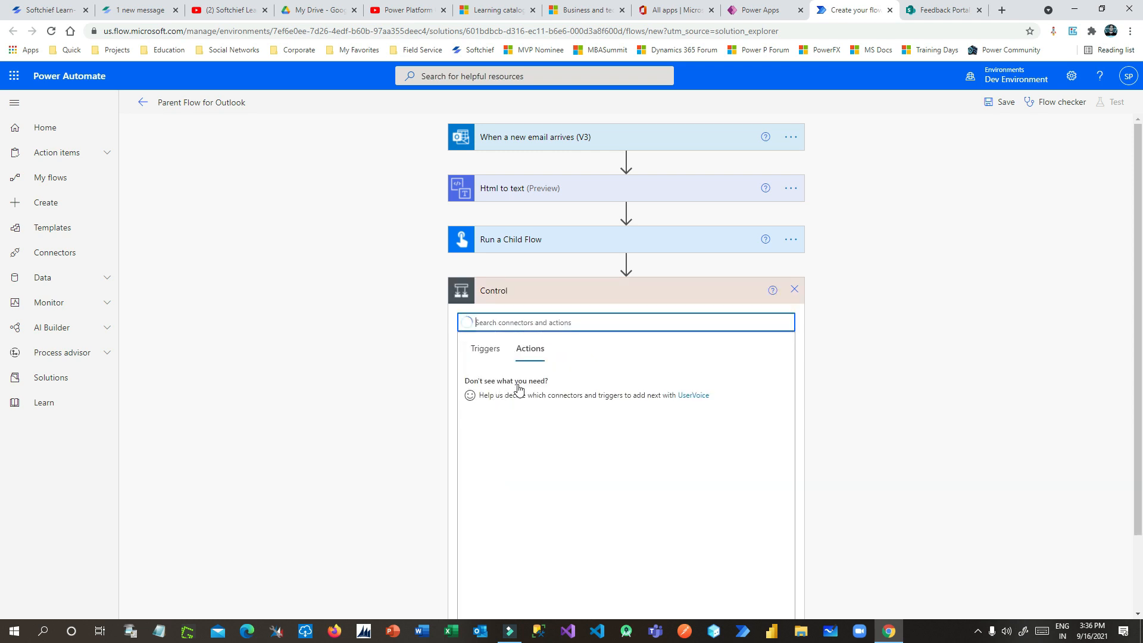
left_click(523, 392)
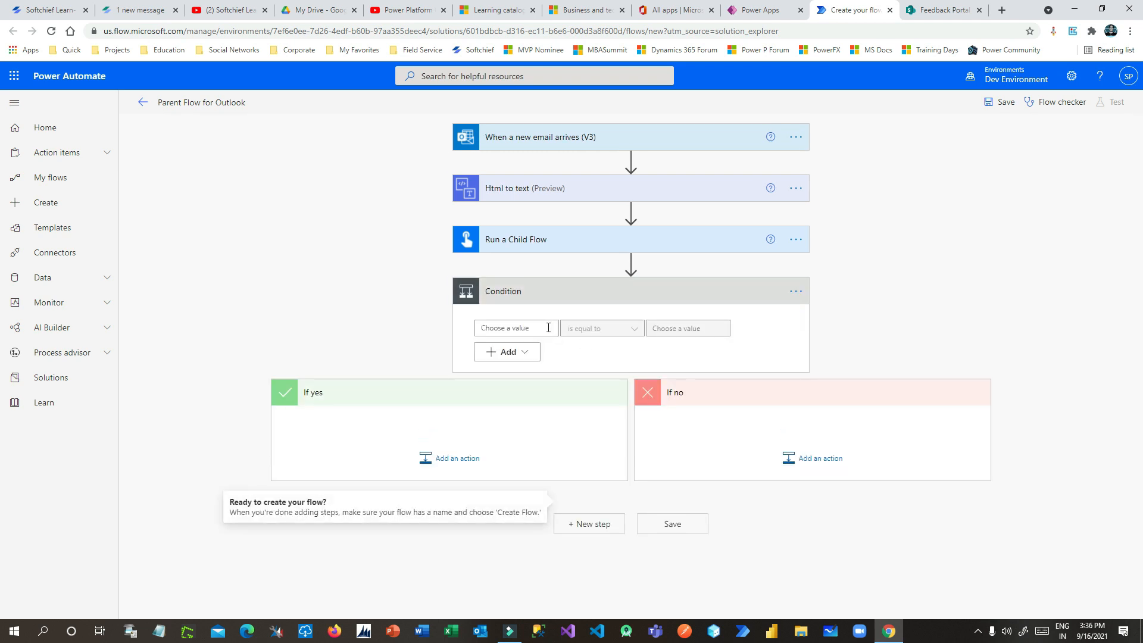
Make the condition check whether the child flow's Status is equal to Success
left_click(548, 328)
left_click(653, 416)
type("stat")
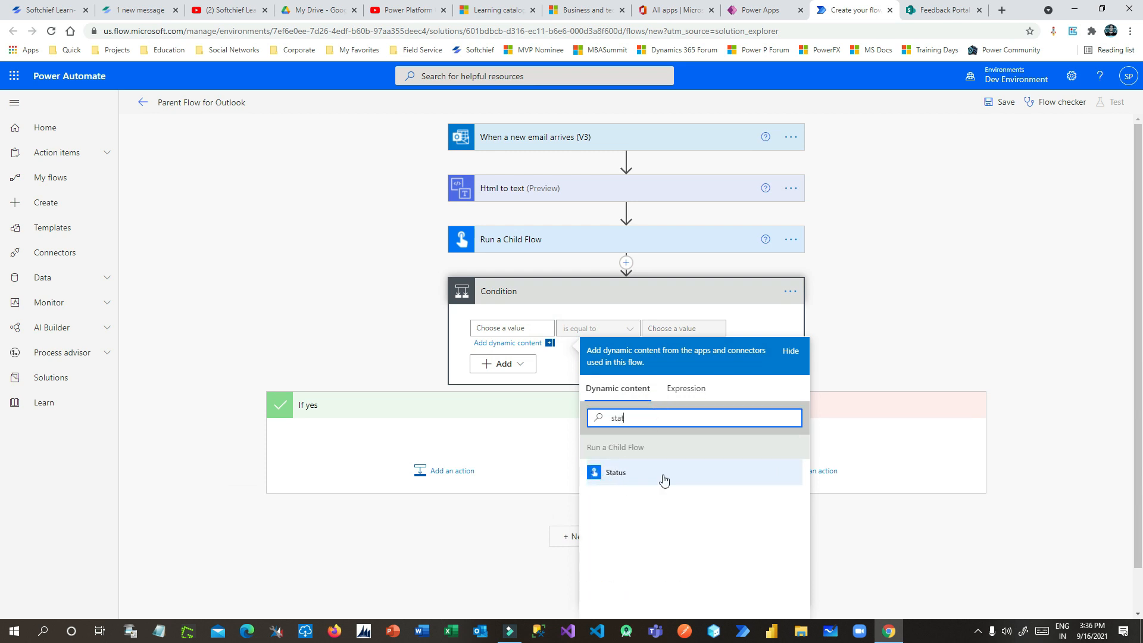
left_click(647, 476)
left_click(678, 328)
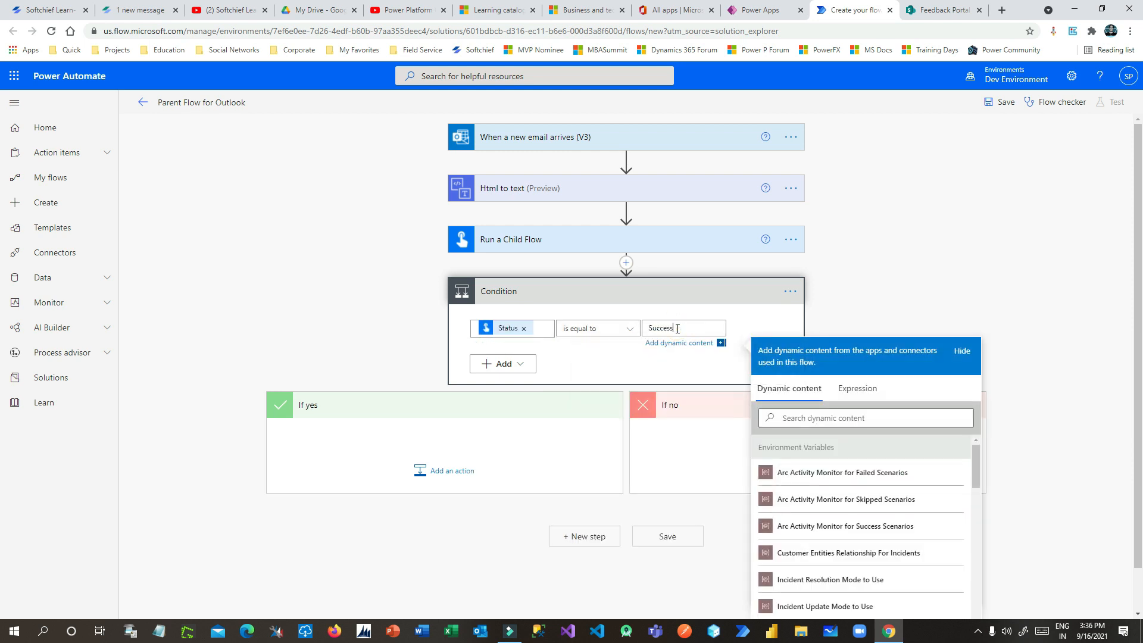
left_click(466, 440)
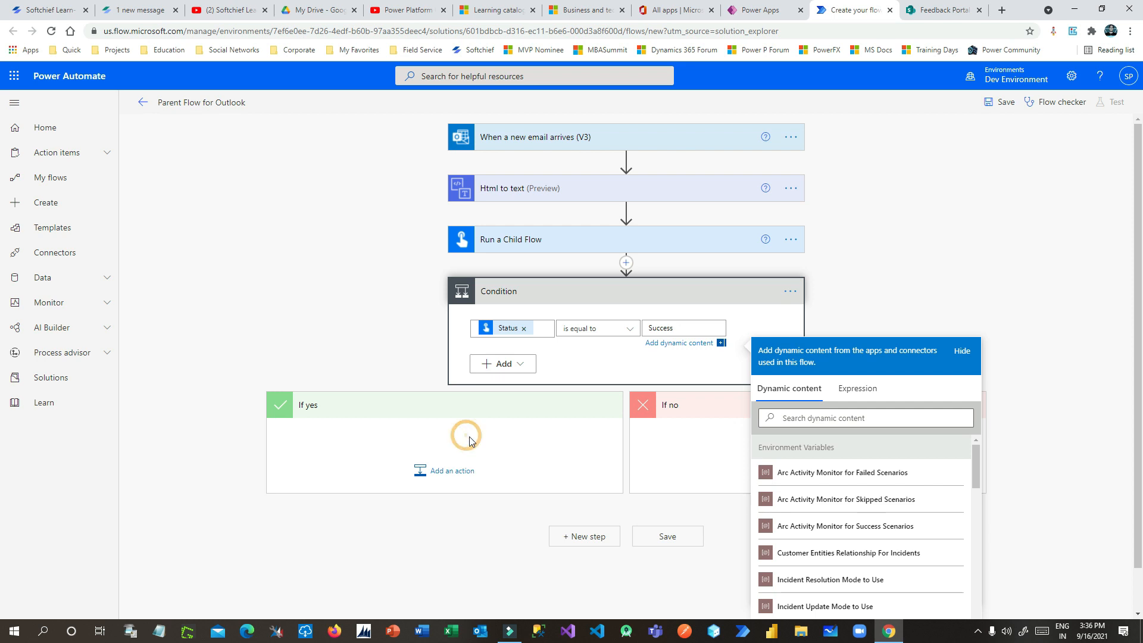
Add an Office 365 Outlook Send an email (V2) action to the If yes branch
left_click(454, 463)
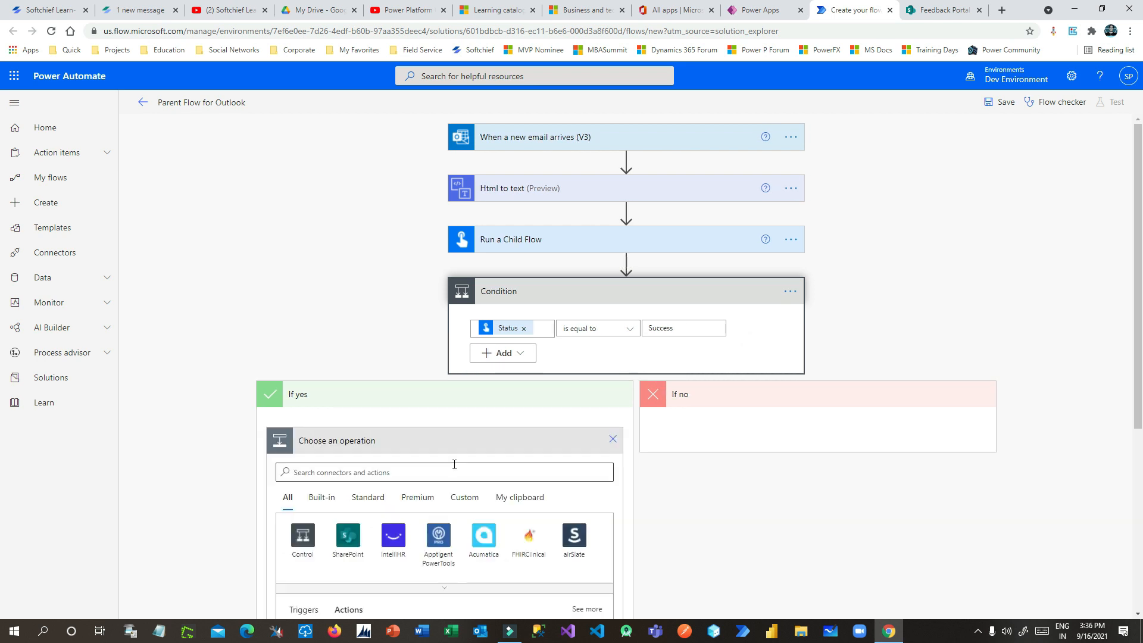
left_click(401, 473)
type("outl")
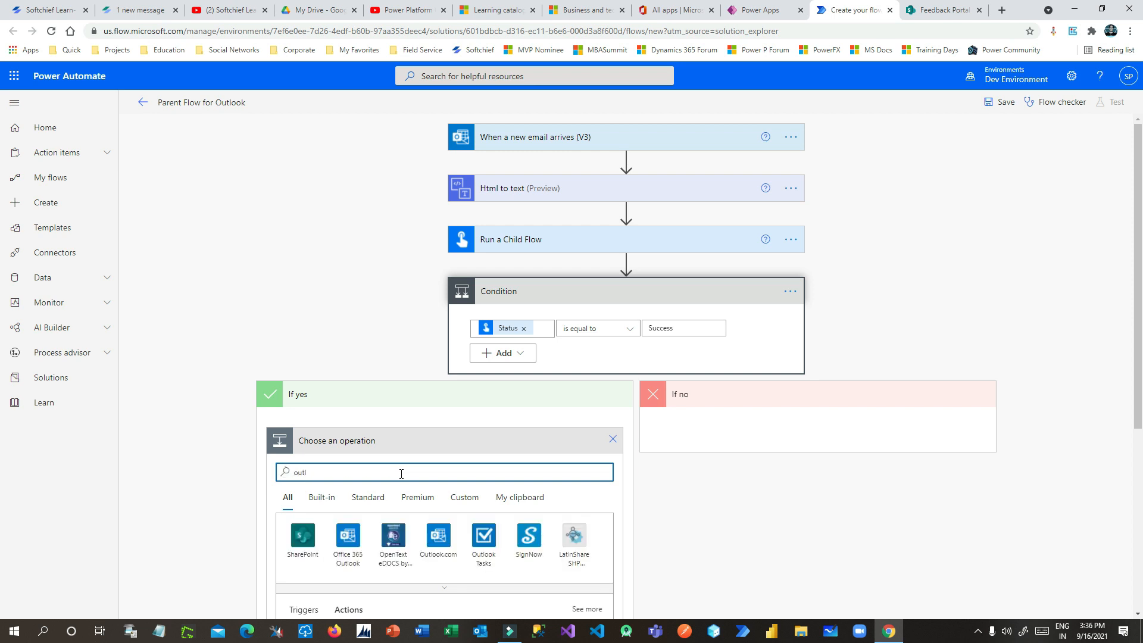
left_click(347, 535)
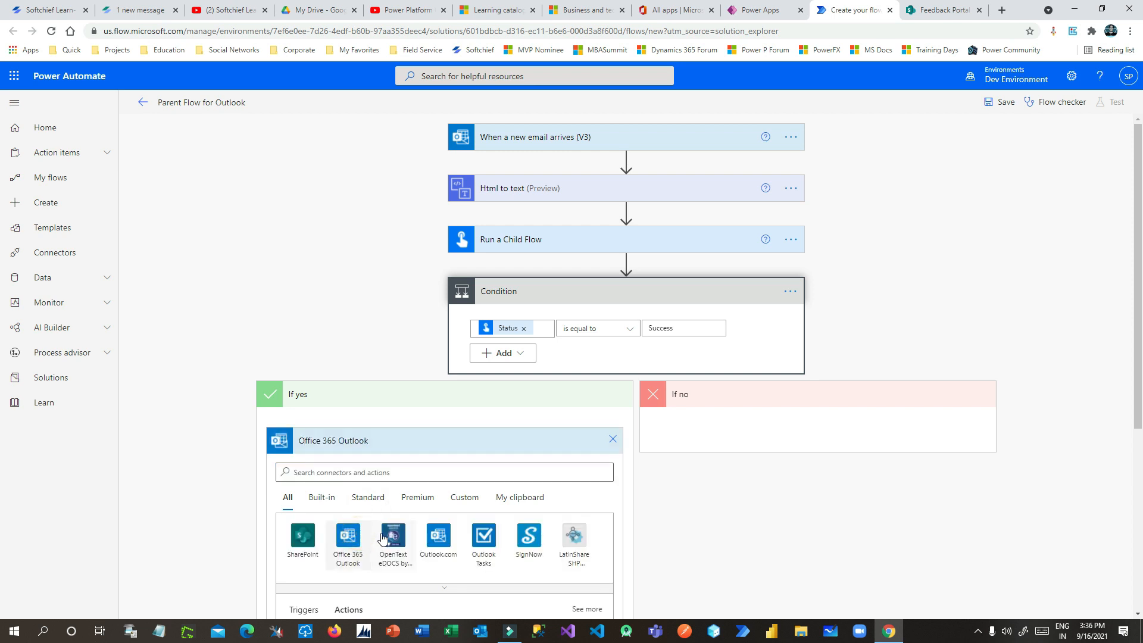
scroll(422, 455, "down", 1)
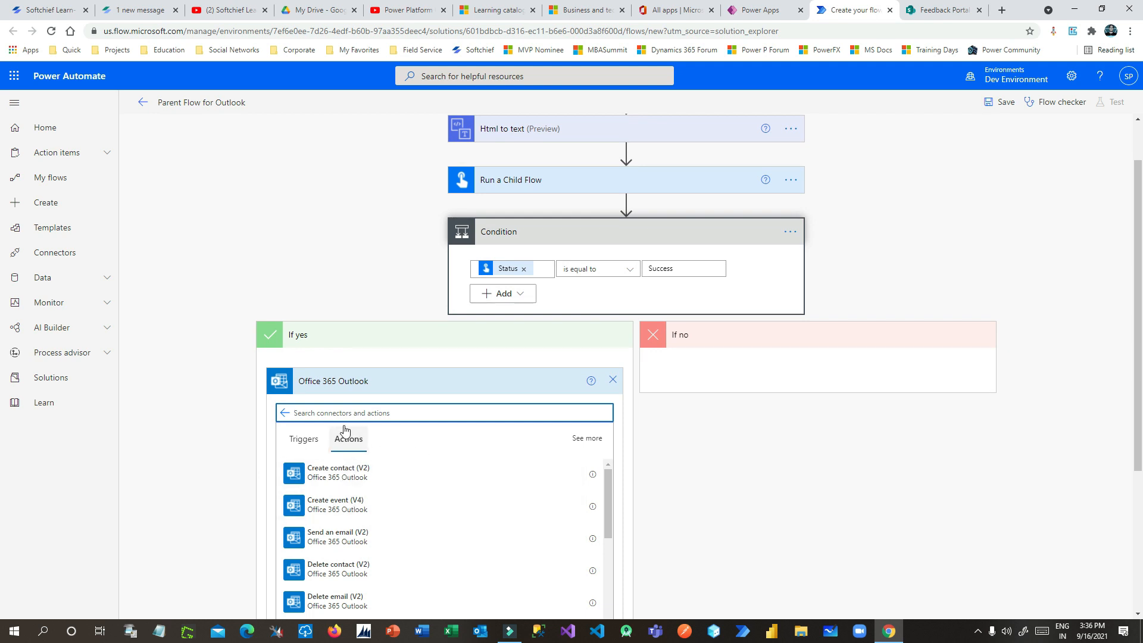
scroll(351, 577, "down", 2)
left_click(343, 481)
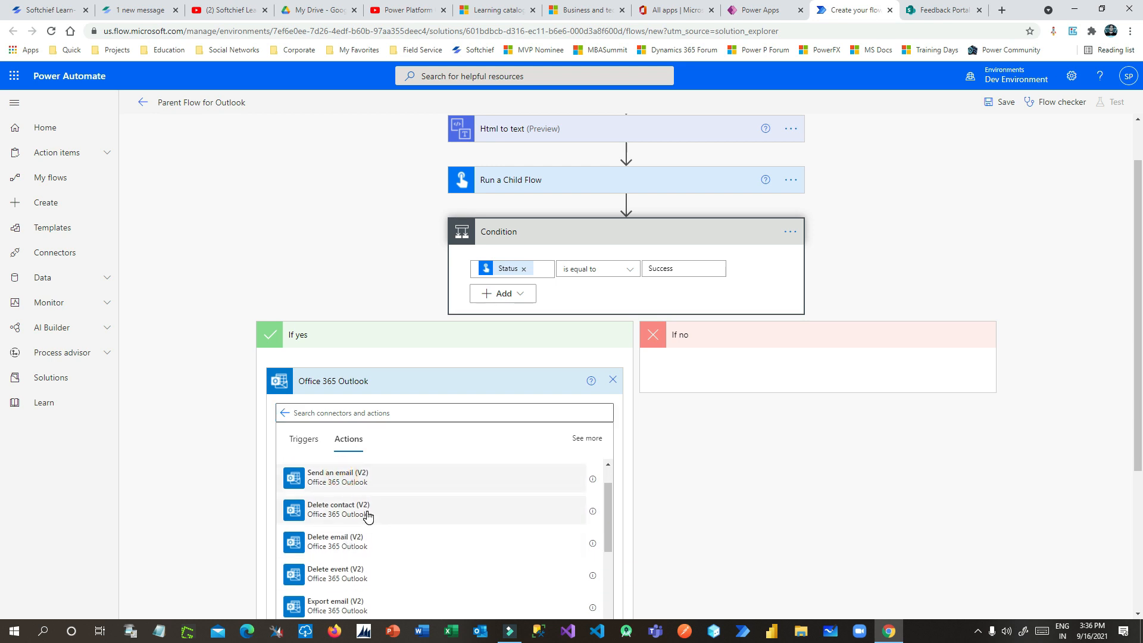
Address the email to the suggested person with subject 'new item created in SharePoint'
left_click(395, 412)
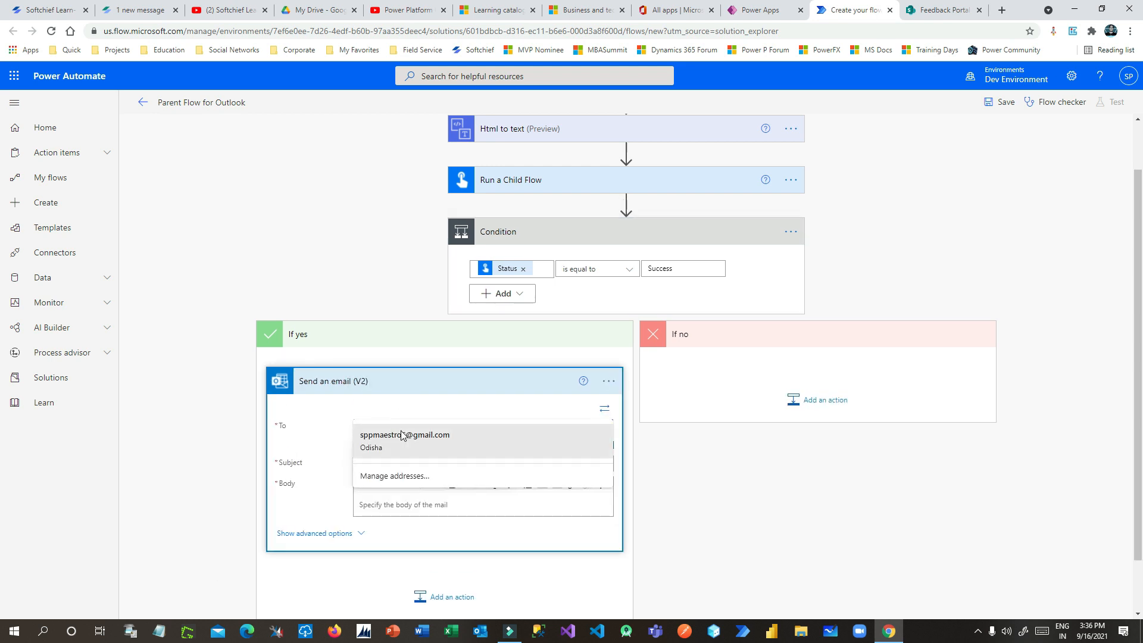
left_click(393, 428)
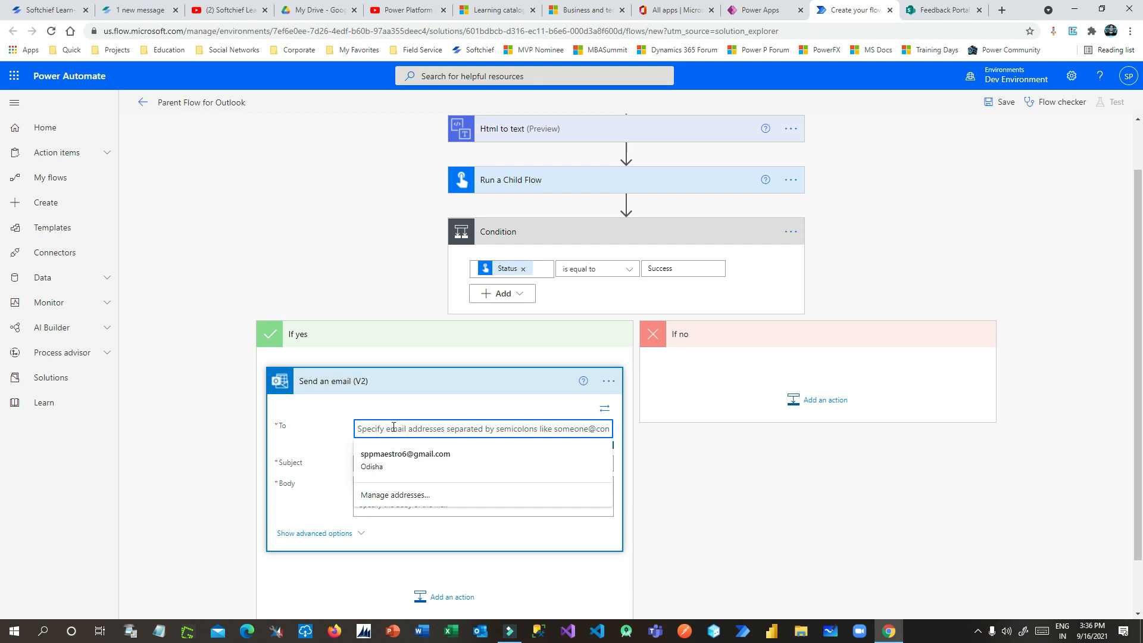
type("sanj")
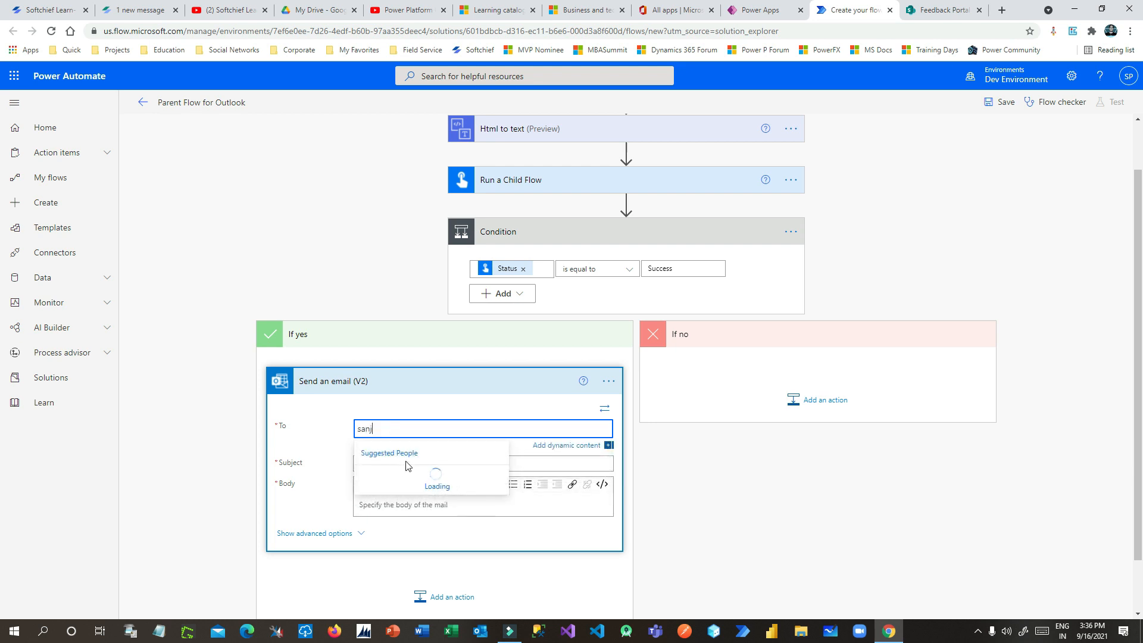
left_click(408, 469)
left_click(384, 463)
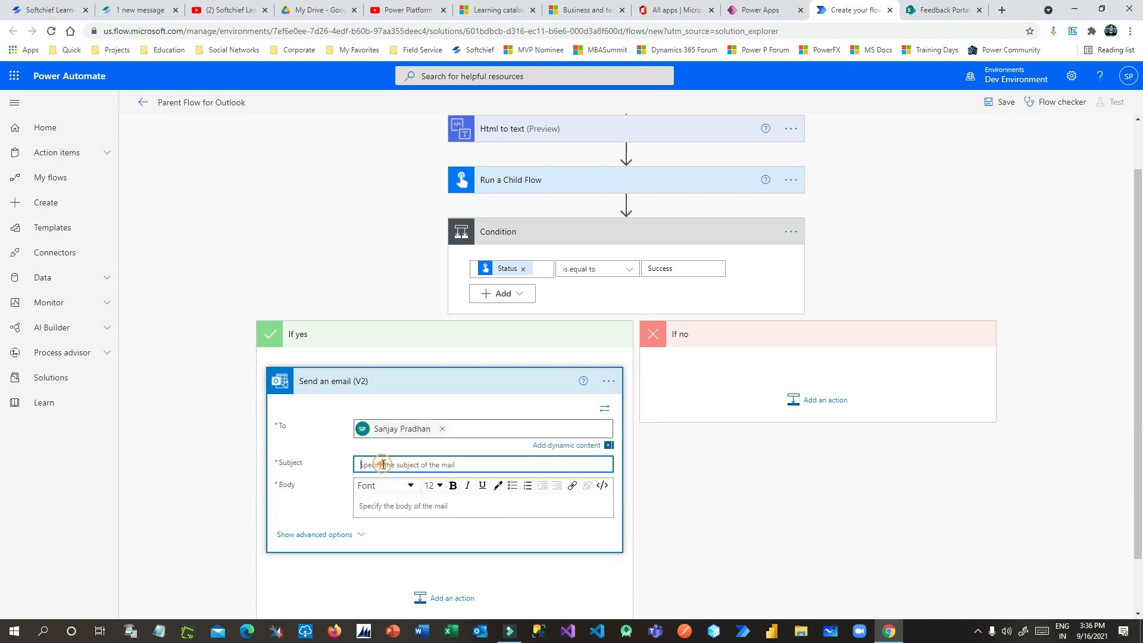
type("new item crea")
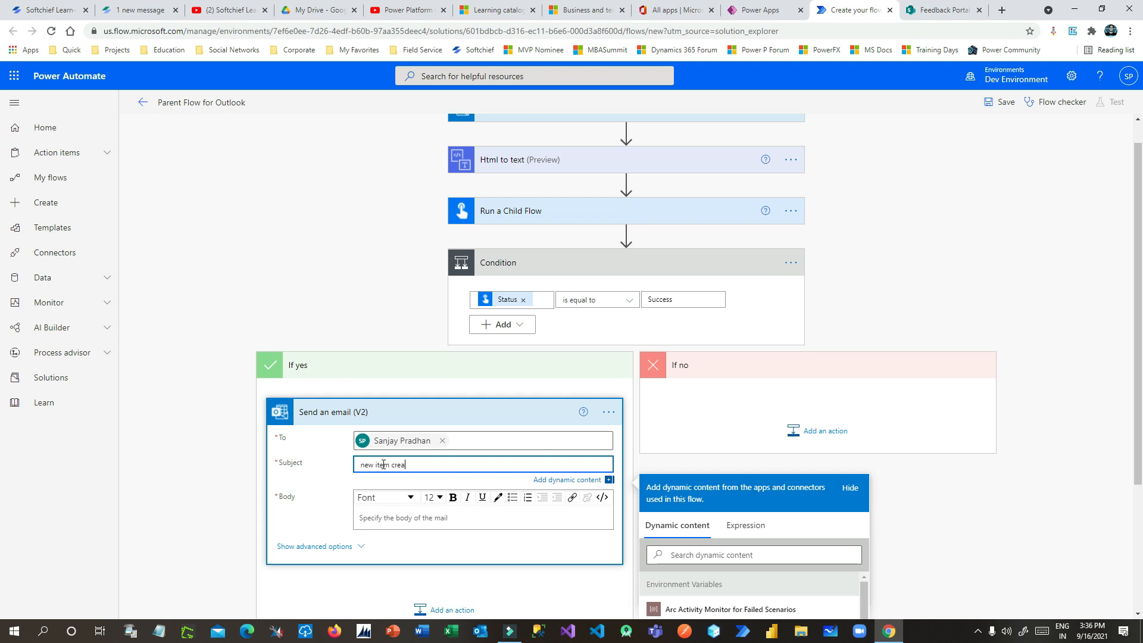
type("ted in SharePoint")
Copy the subject text into the email body and collapse the step
left_click(459, 518)
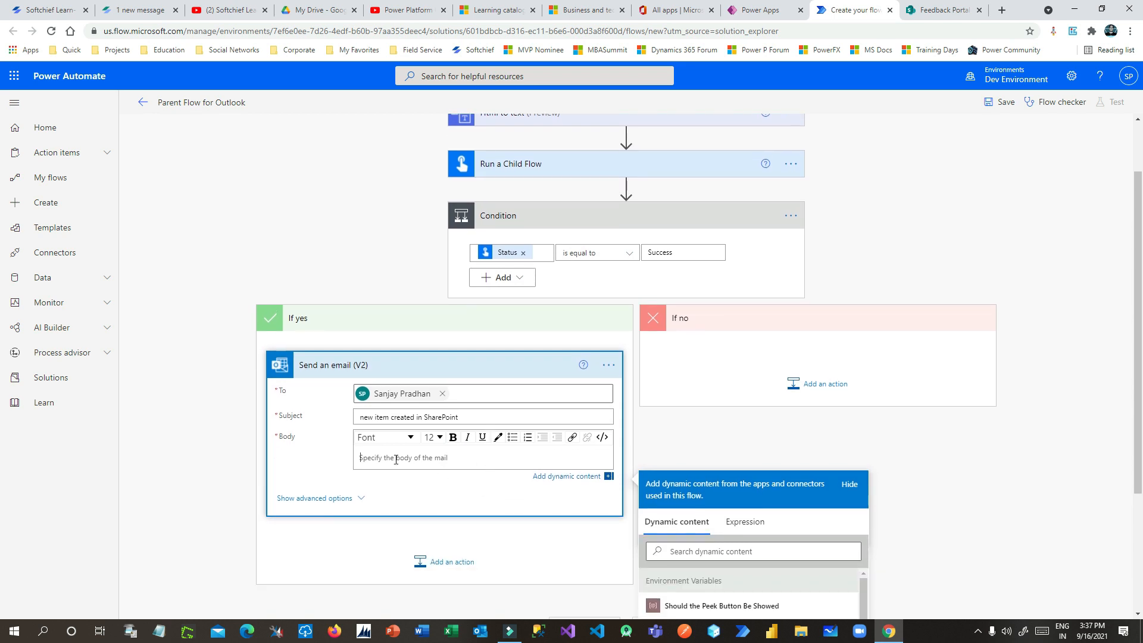
left_click_drag(469, 417, 342, 423)
key("ctrl+c")
left_click(410, 463)
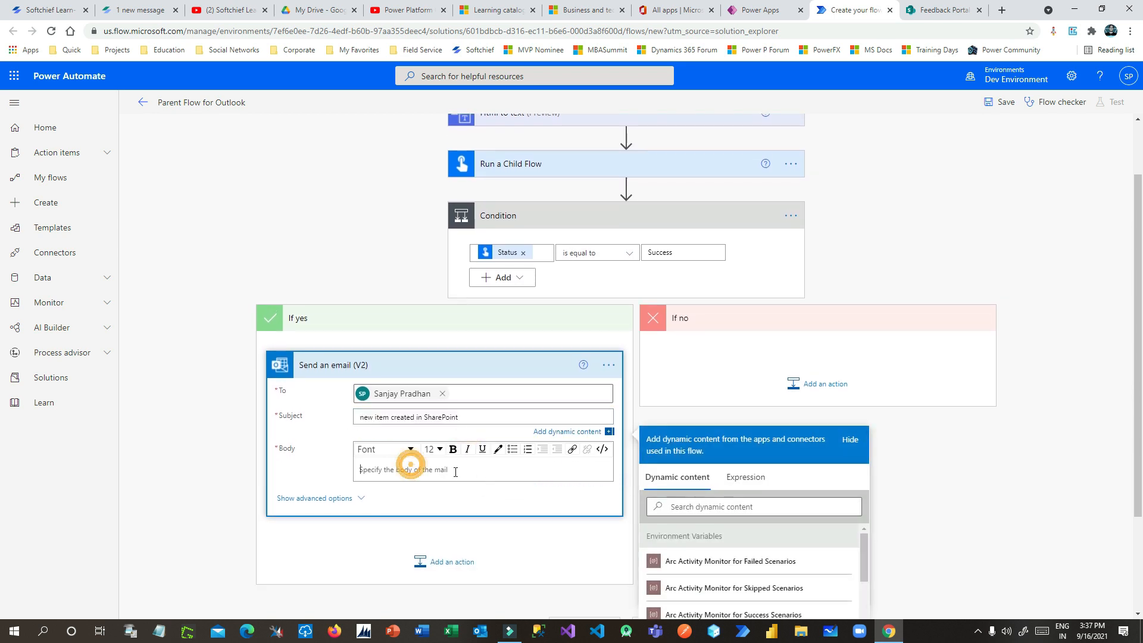
key("ctrl+v")
left_click(535, 375)
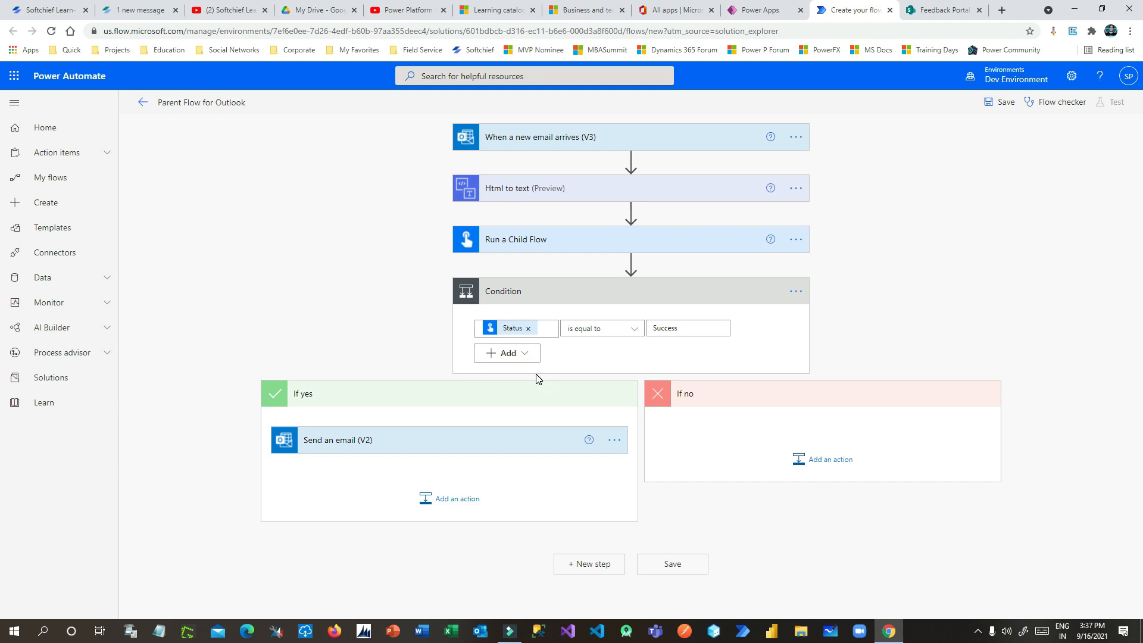
left_click(714, 445)
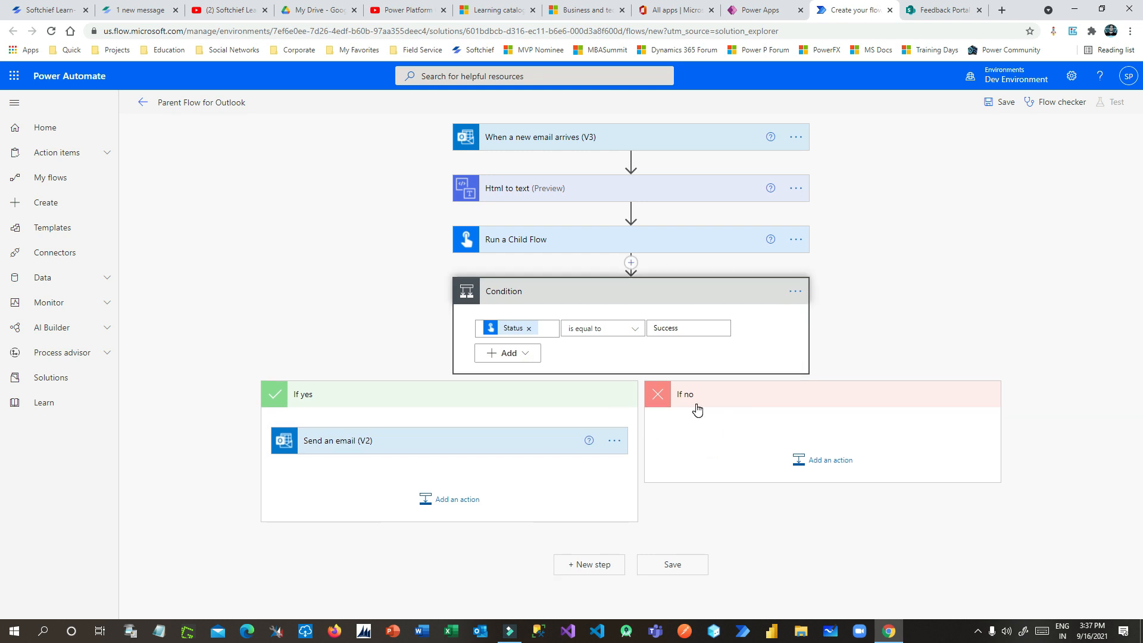
Add an Office 365 Outlook Send an email (V2) action to the If no branch
left_click(821, 459)
left_click(738, 467)
type("ou")
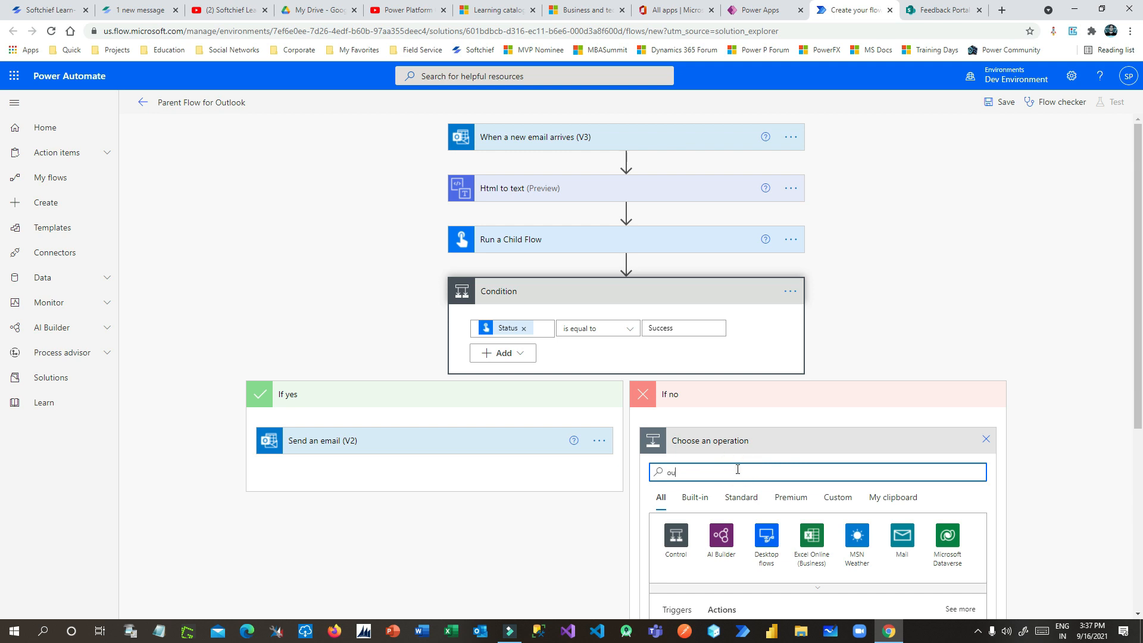
type("tlook")
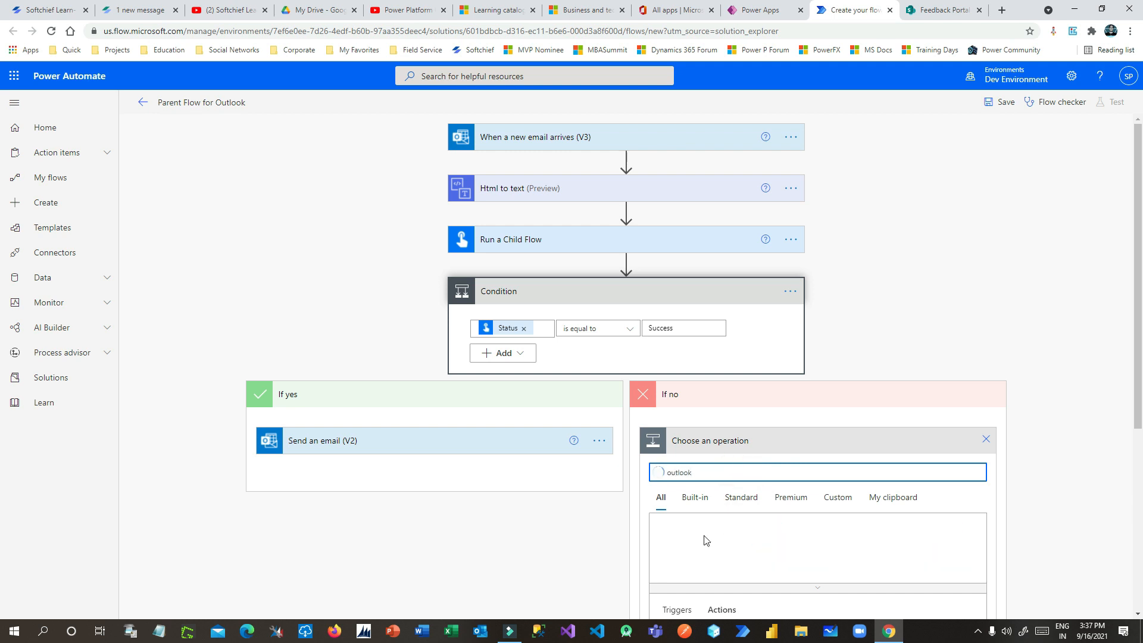
left_click(676, 536)
scroll(777, 429, "down", 2)
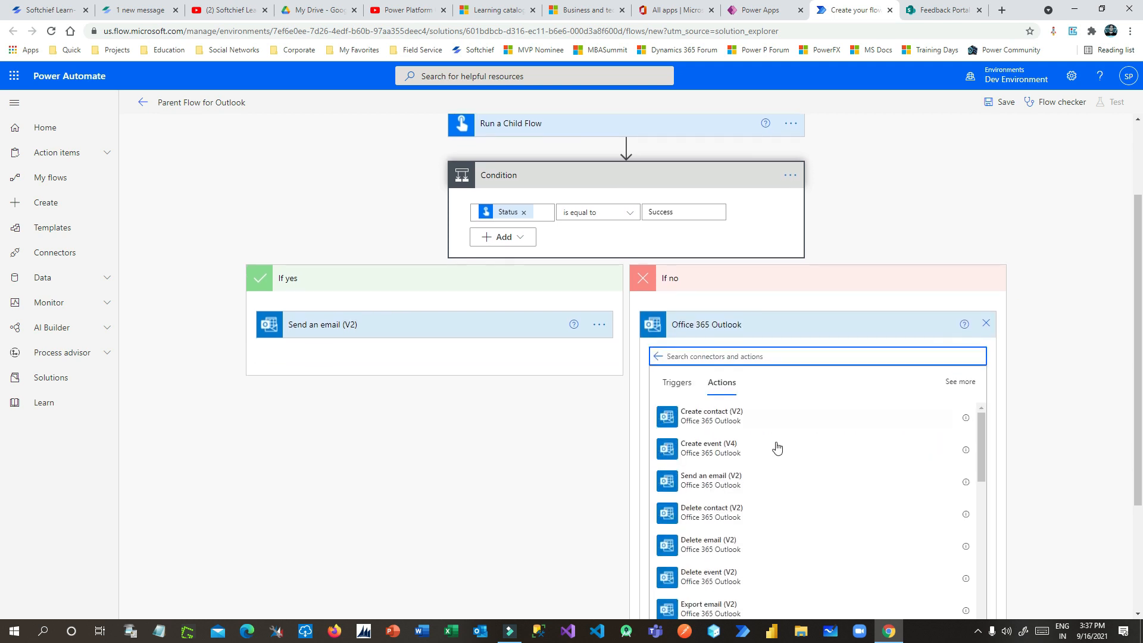
left_click(714, 476)
Address the second email to the same person with subject 'item creation failed'
left_click(766, 379)
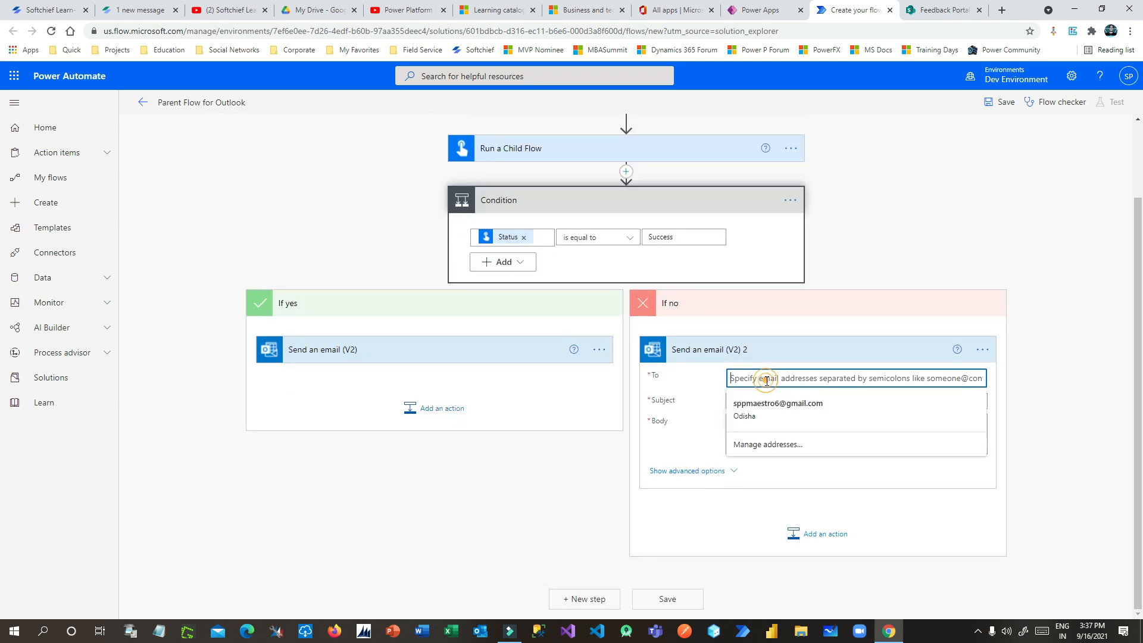
left_click(740, 397)
type("san")
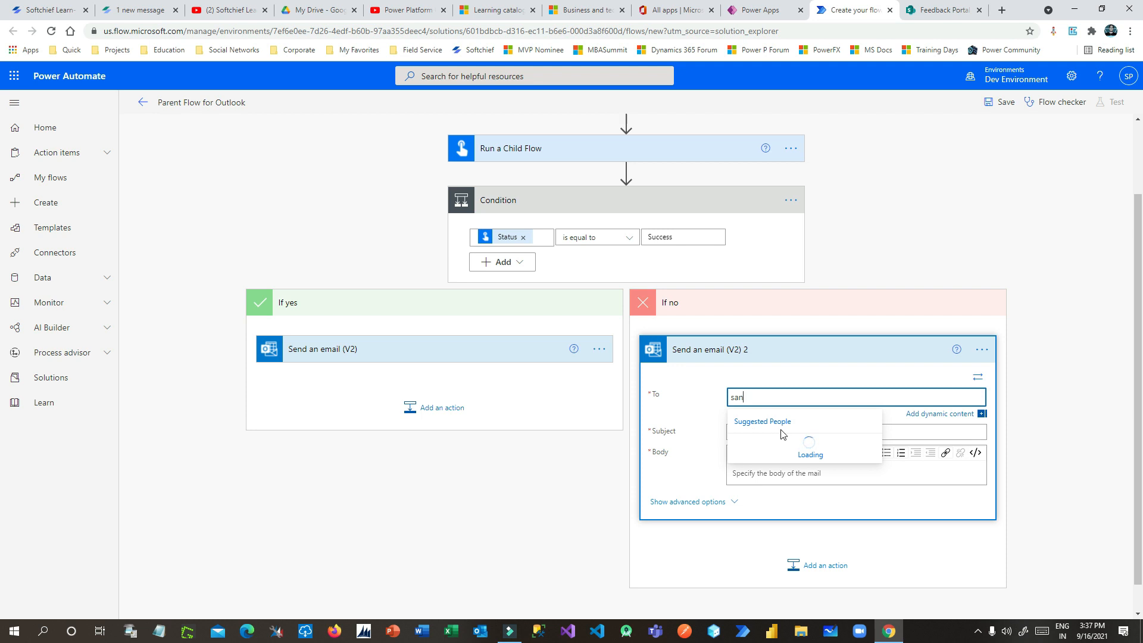
left_click(792, 443)
left_click(744, 434)
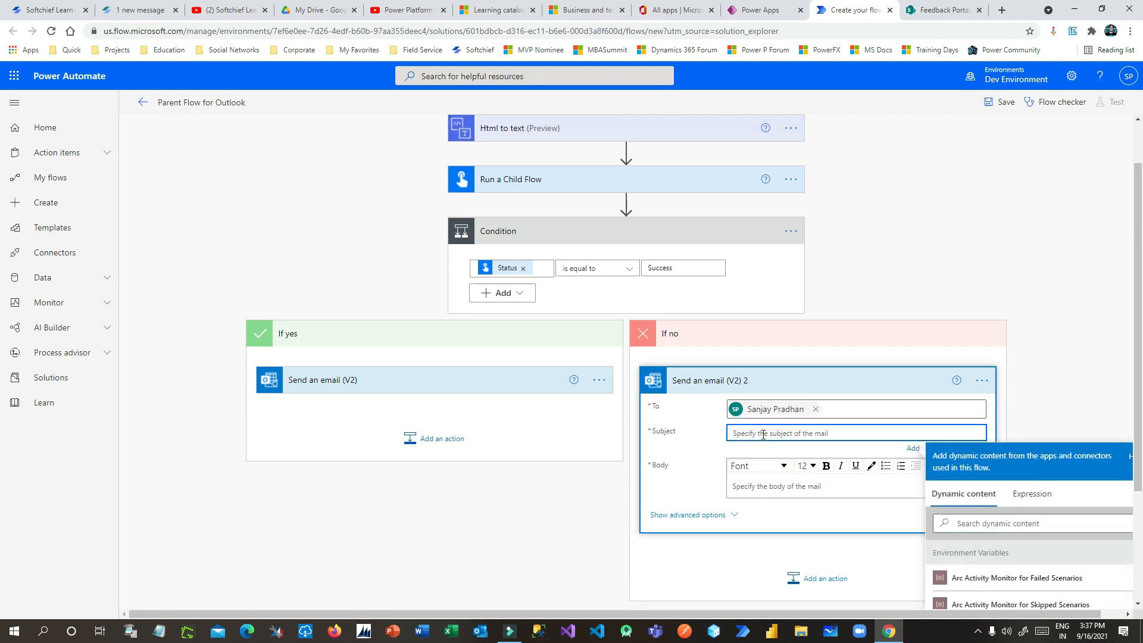
type("item creation failed")
Paste the subject text 'item creation failed' into the email body and collapse the step
left_click(830, 446)
left_click_drag(816, 435, 681, 439)
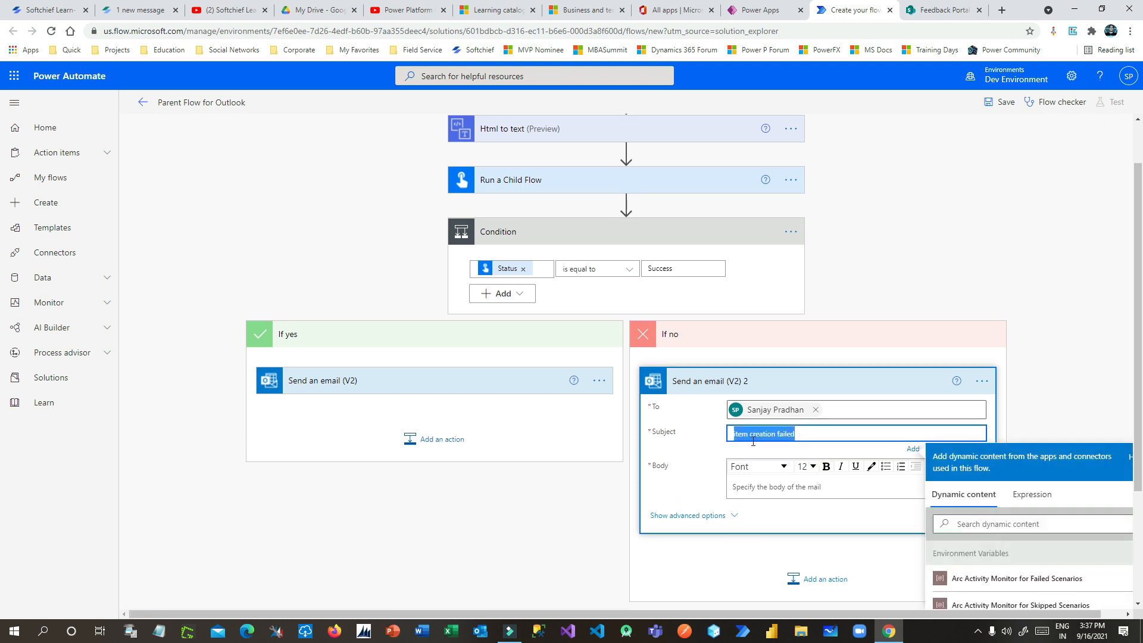
left_click(792, 485)
key("ctrl+v")
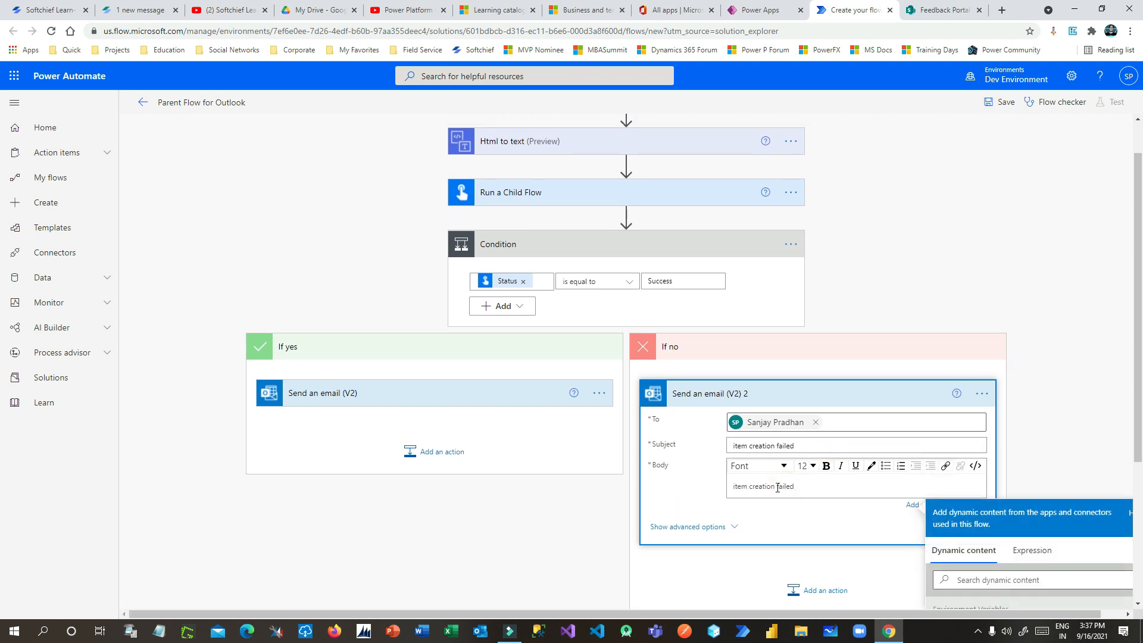
left_click(767, 400)
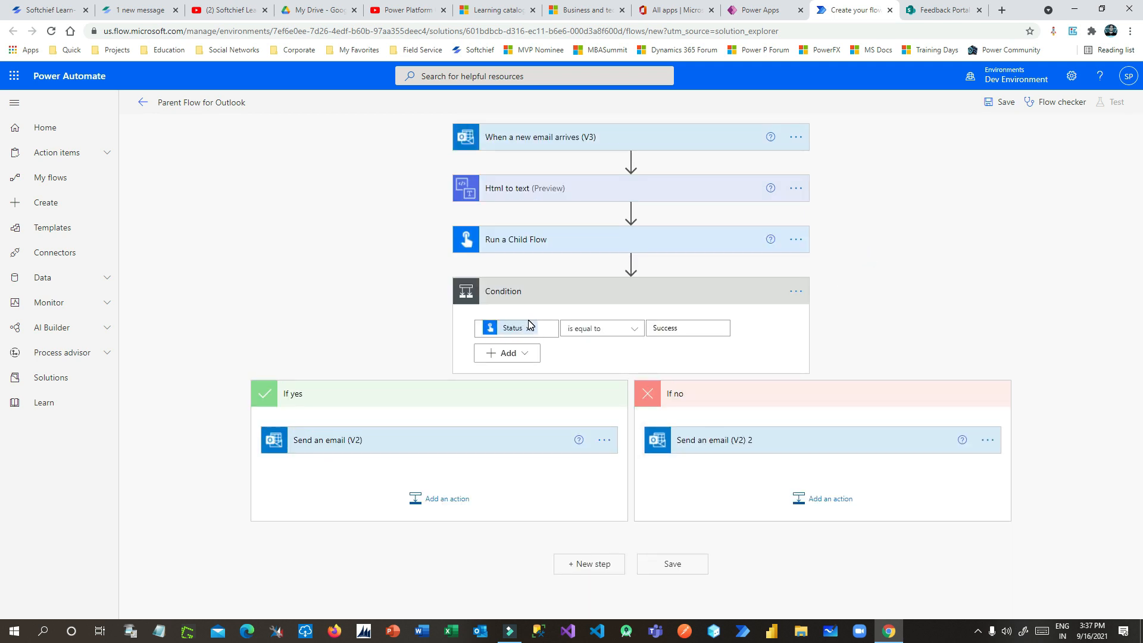
Review the Run a Child Flow step, save Parent Flow for Outlook, and open a new tab
left_click(550, 234)
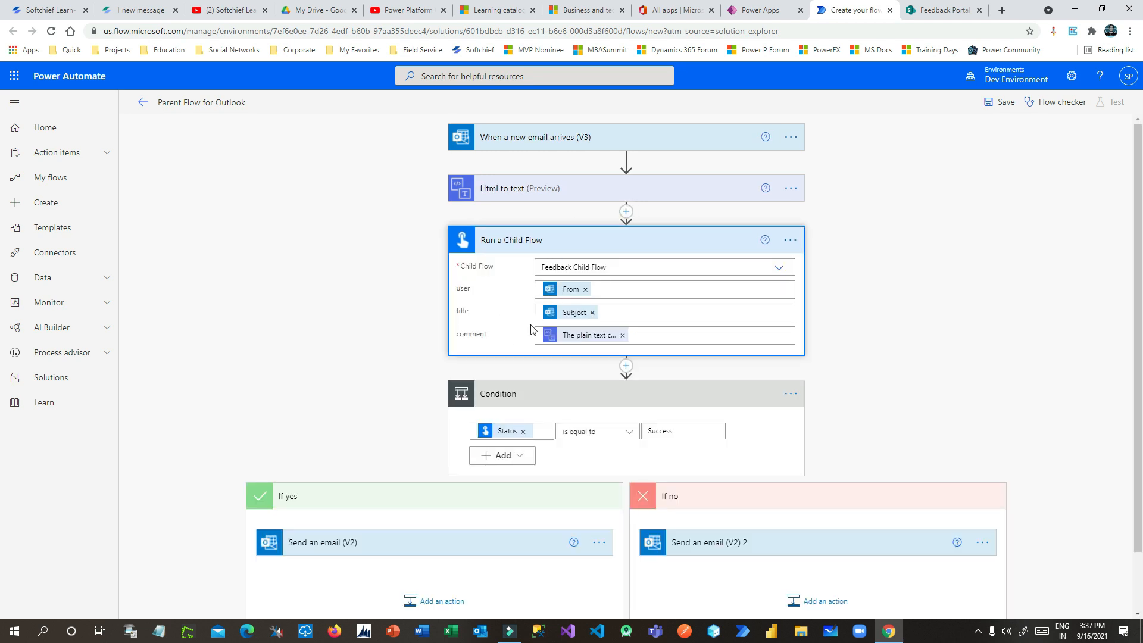
left_click(559, 236)
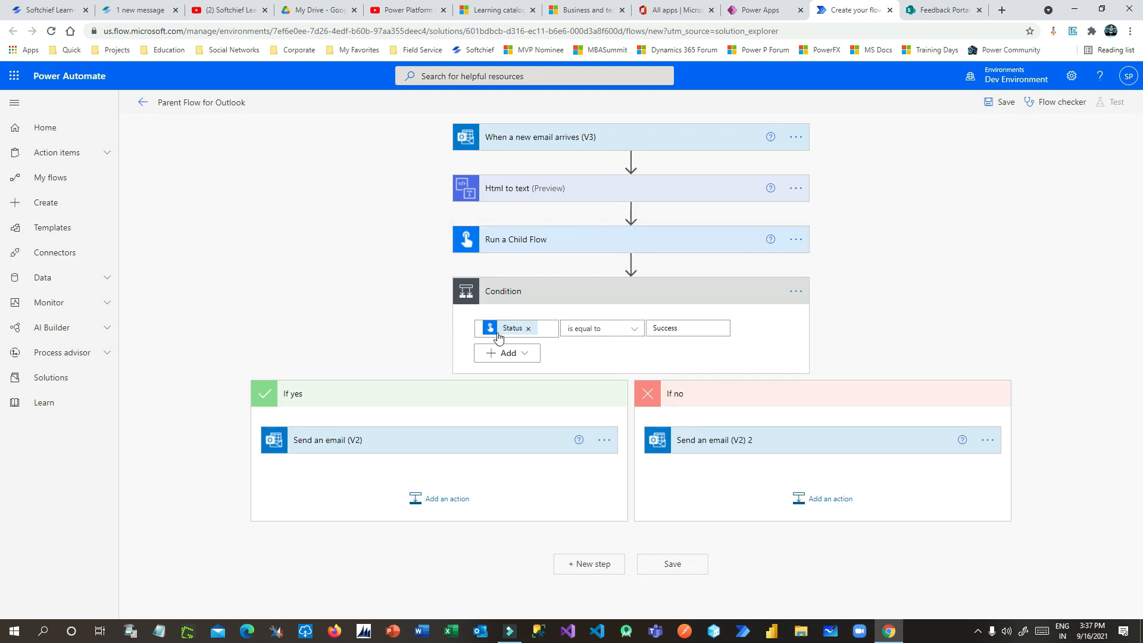
left_click(1001, 102)
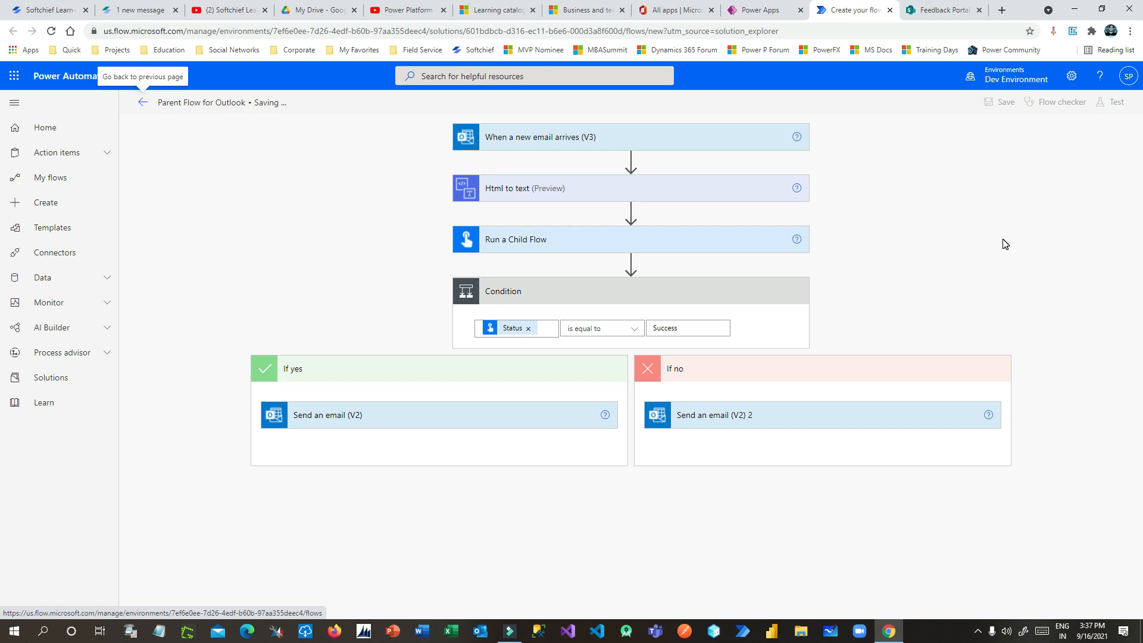
left_click(1001, 10)
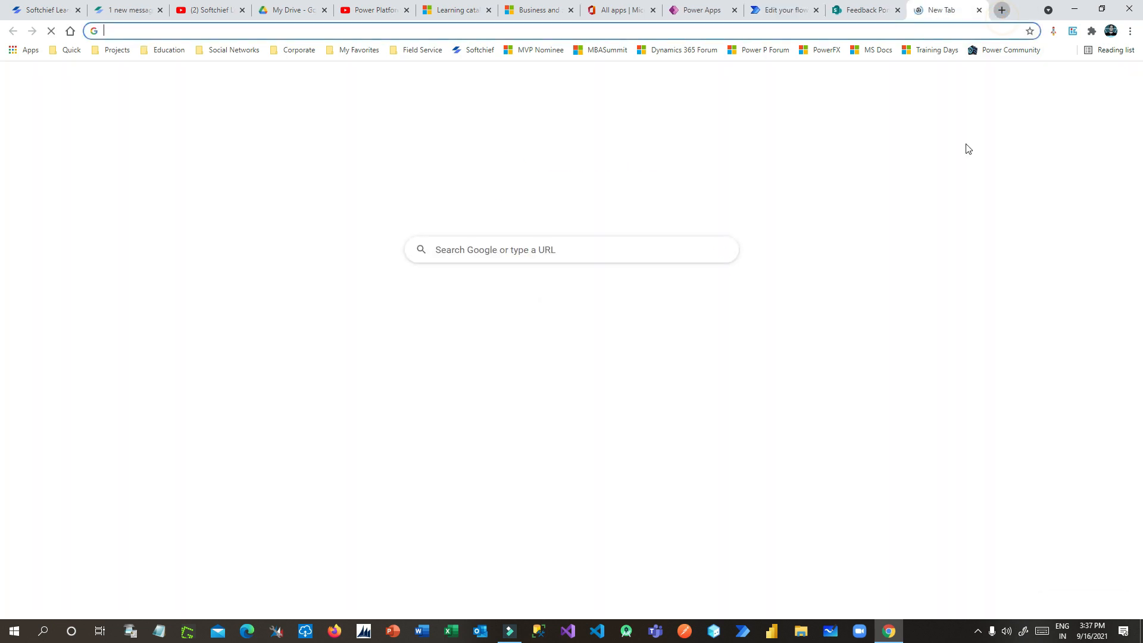
In Gmail, address a new email to the tenant mailbox, changing 'aug' to 'sept' in its domain
type("gmail")
key("Return")
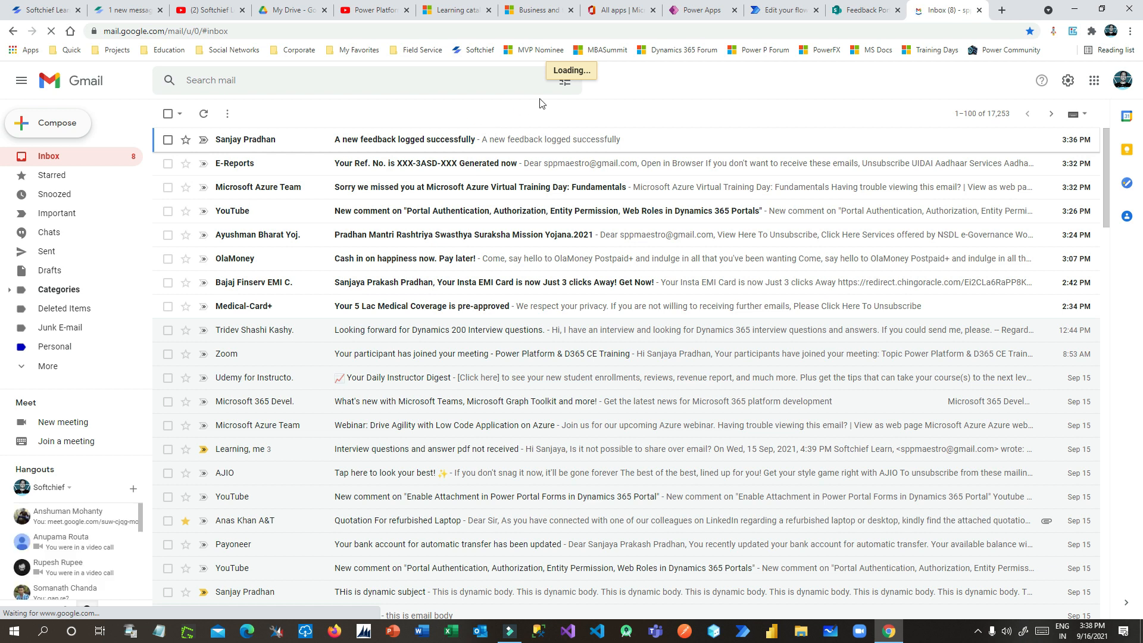
key("c")
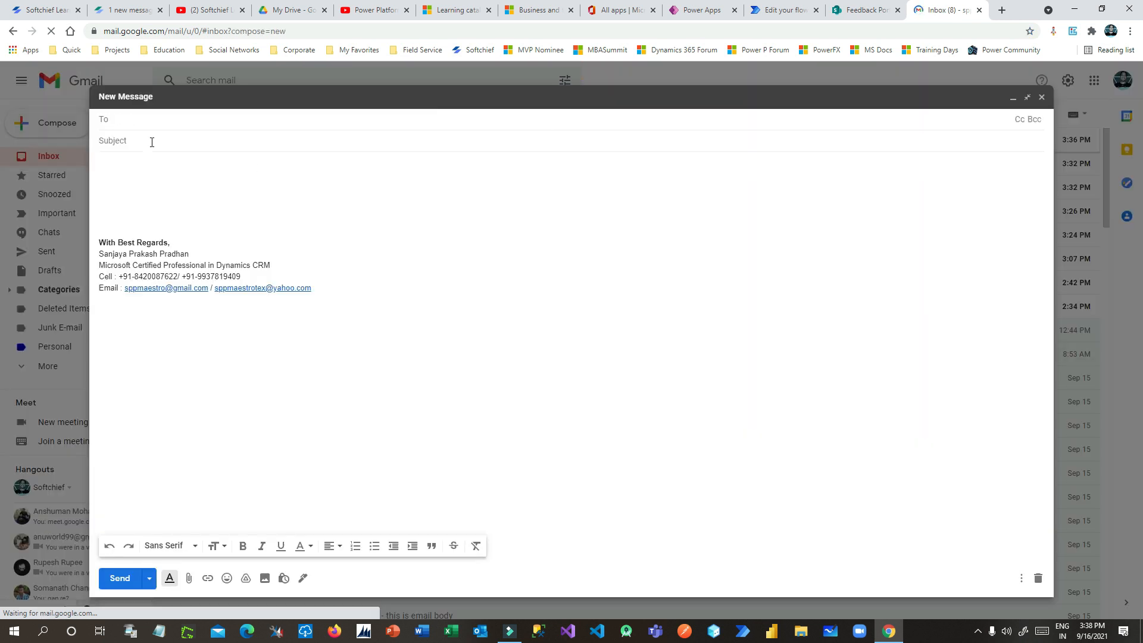
type("sanjay")
left_click(235, 173)
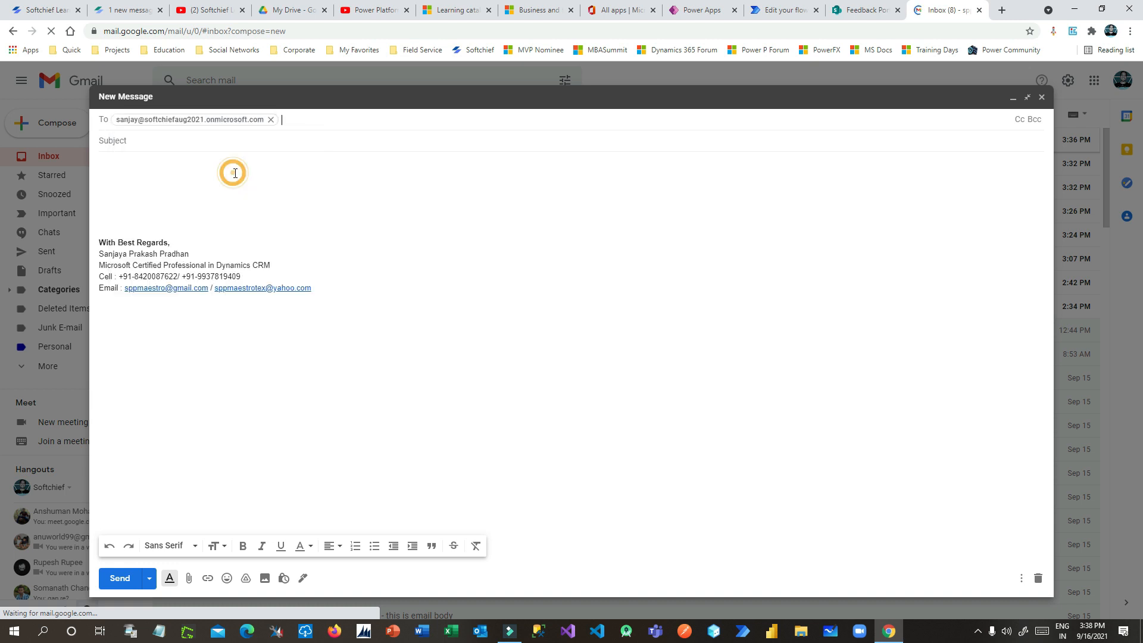
double_click(230, 119)
left_click(218, 119)
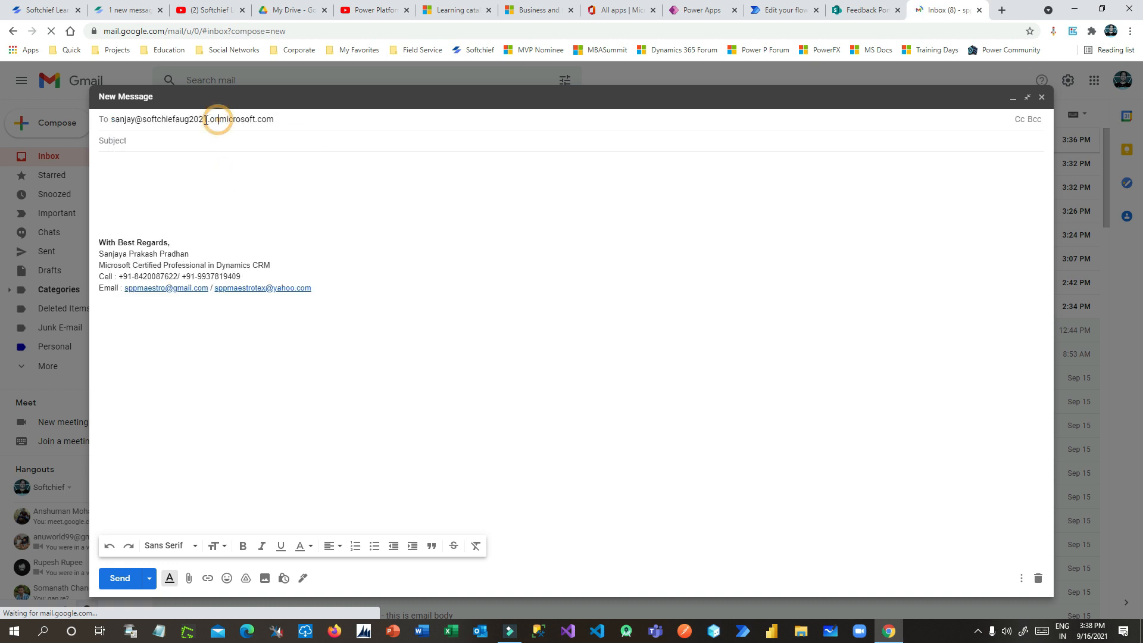
left_click(189, 119)
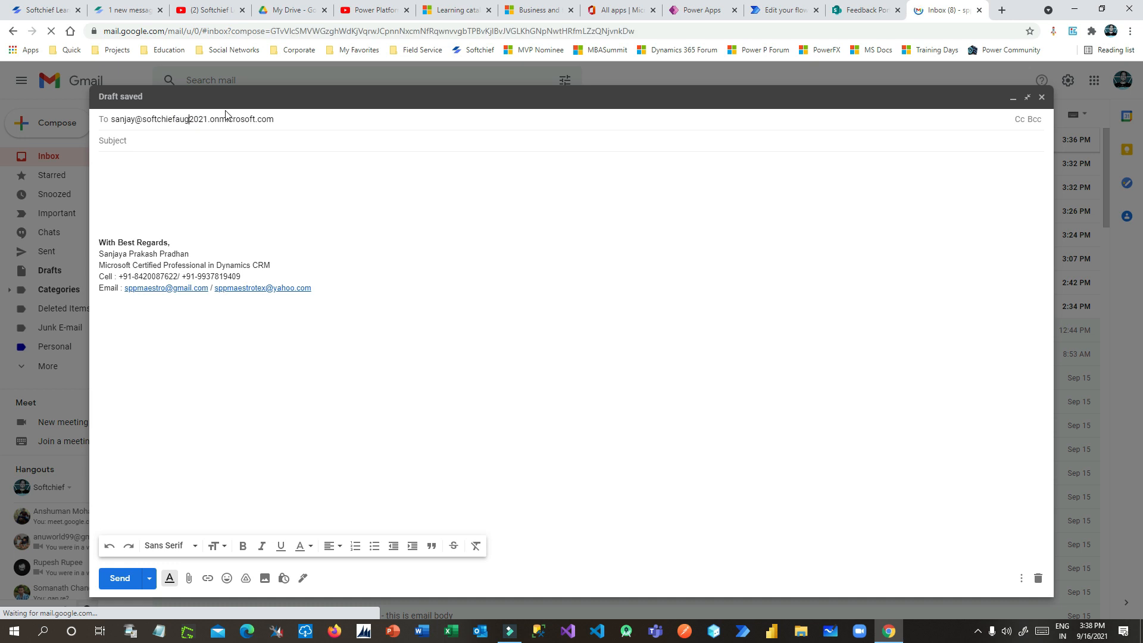
key("BackSpace")
key("BackSpace")
key("BackSpace")
type("sept")
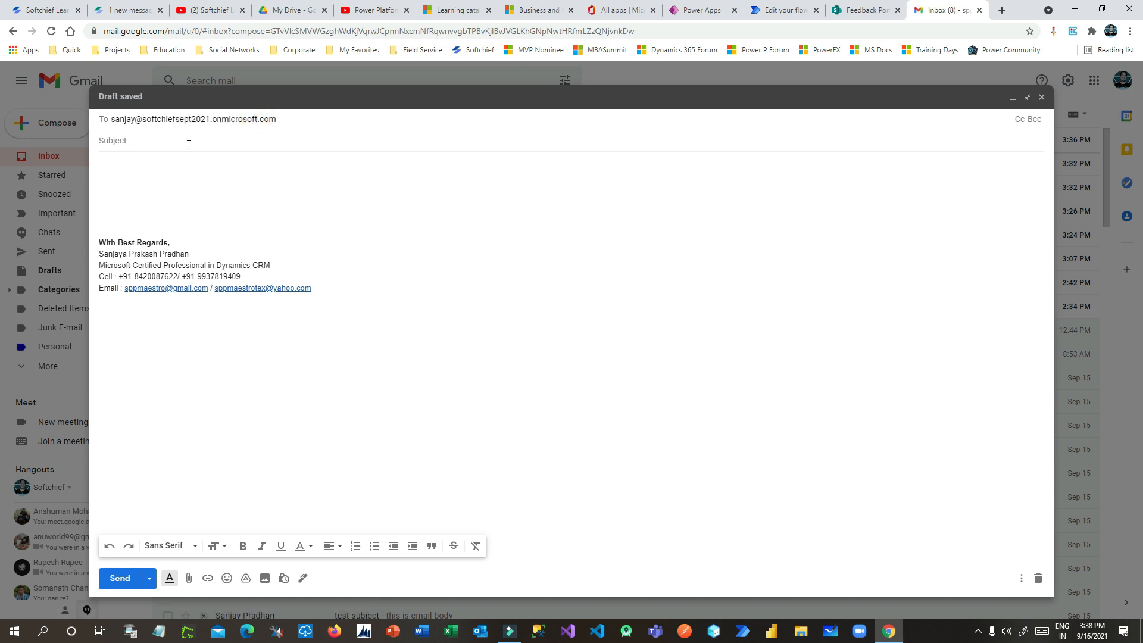
Enter subject 'feedback', start the body with 'your', and delete the signature block
left_click(146, 141)
type("feedback -sanjay")
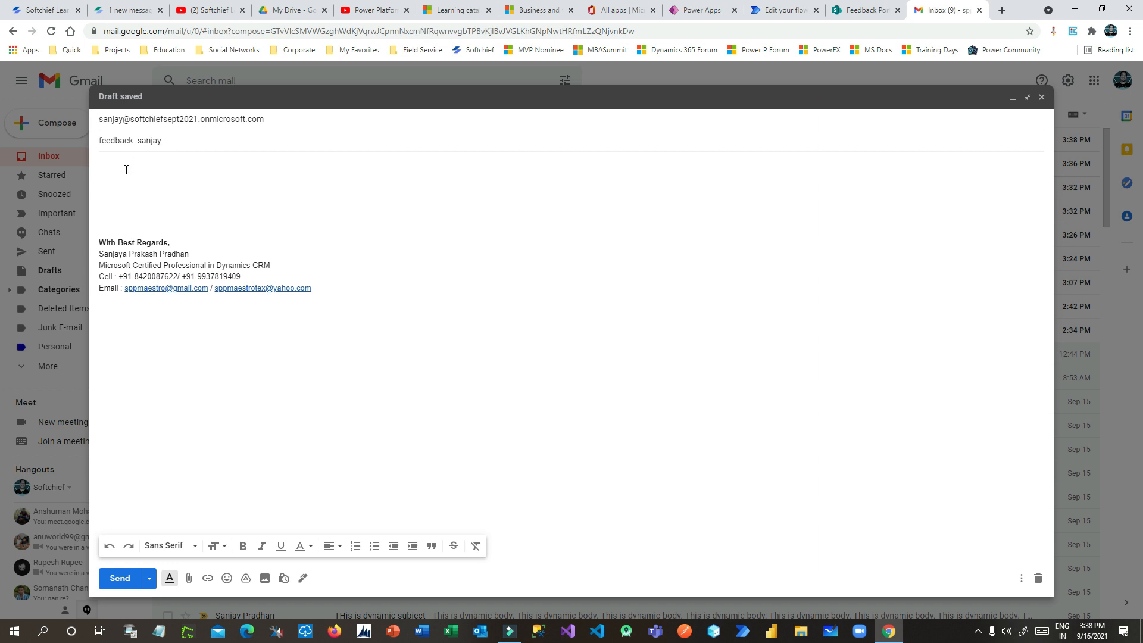
left_click(126, 170)
type("your company is very good.")
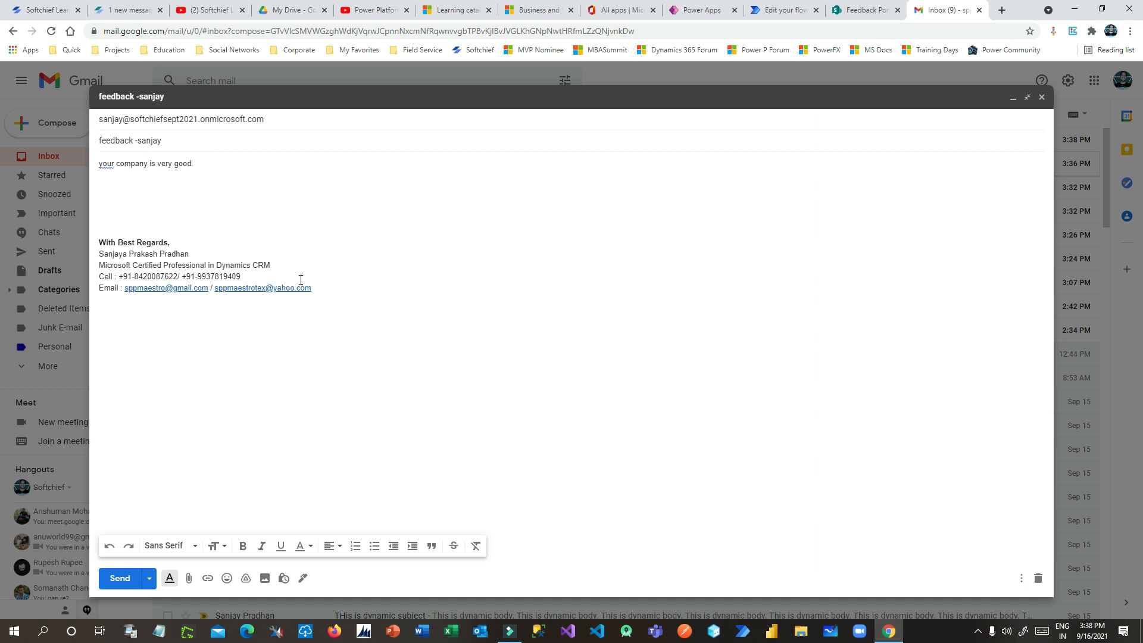
mouse_move(408, 336)
left_mouse_down()
mouse_move(99, 256)
mouse_move(96, 229)
left_mouse_up()
key("BackSpace")
Finish the body as 'Your company is very good.' and send the email
left_click(106, 164)
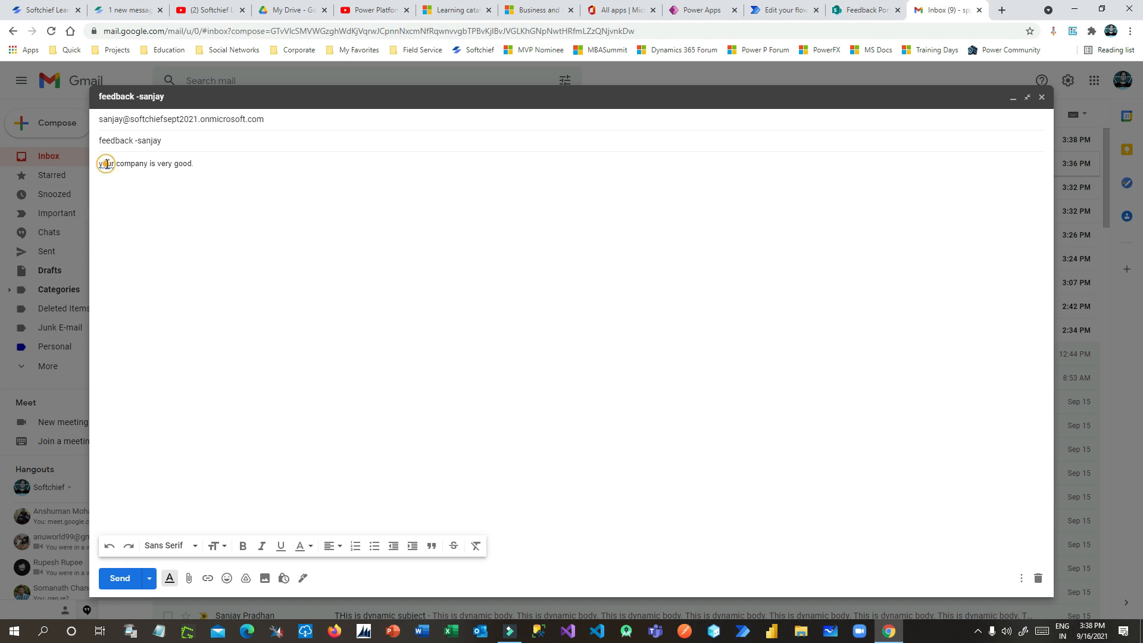
left_click(115, 181)
key("ctrl+b")
left_click_drag(119, 163, 196, 169)
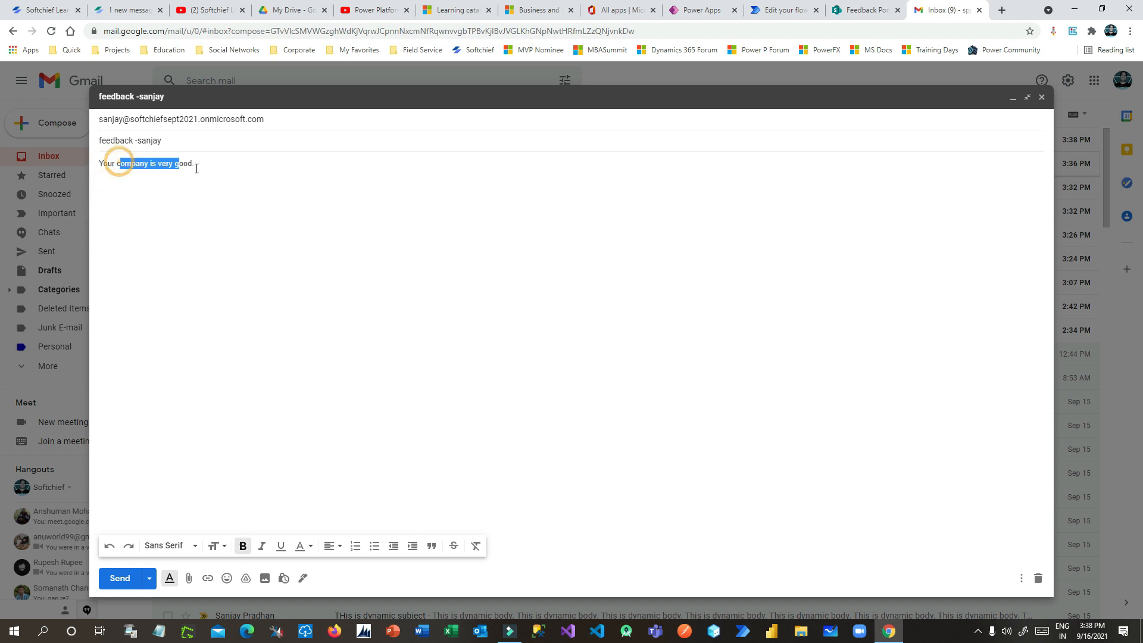
left_click(197, 168)
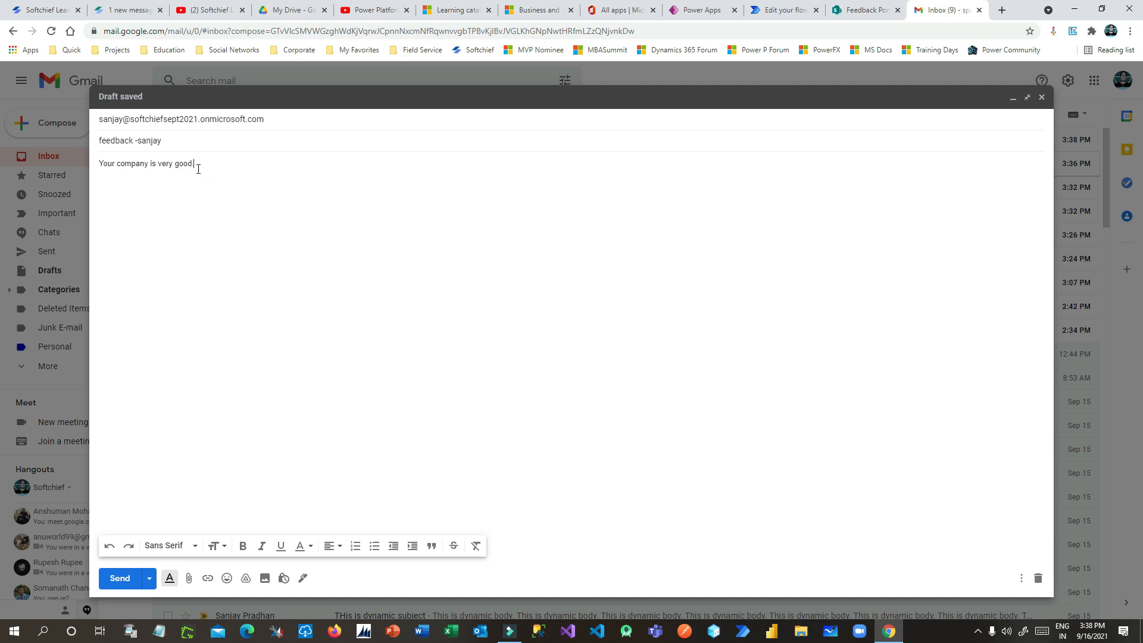
type(".")
left_click(120, 577)
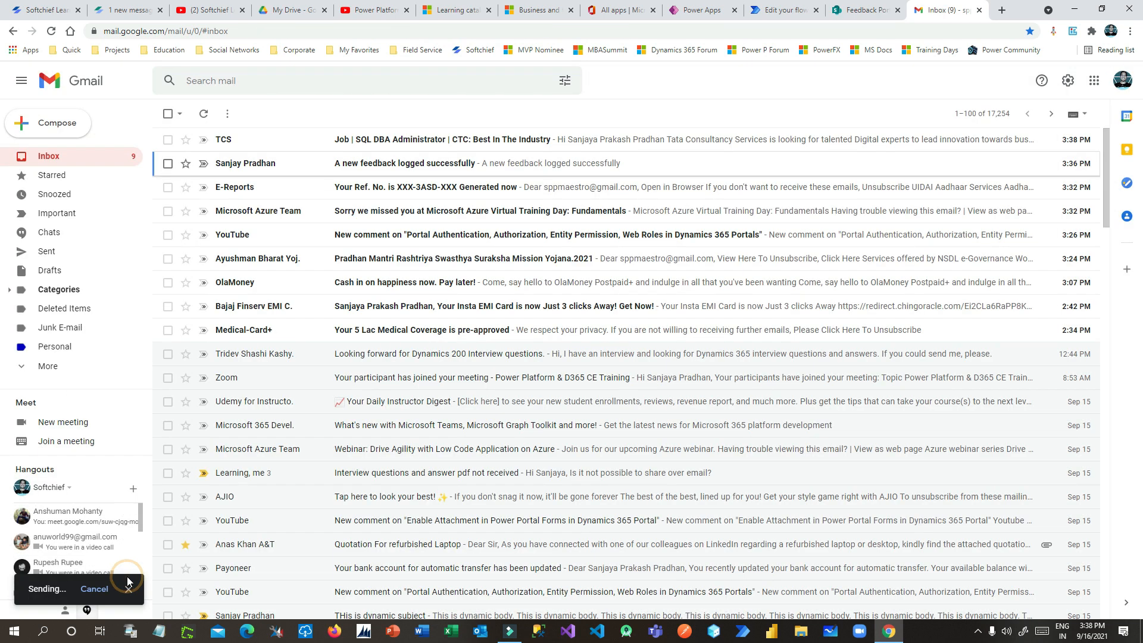
Load Outlook on the web and open the newly arrived feedback email in the Inbox
left_click(1001, 14)
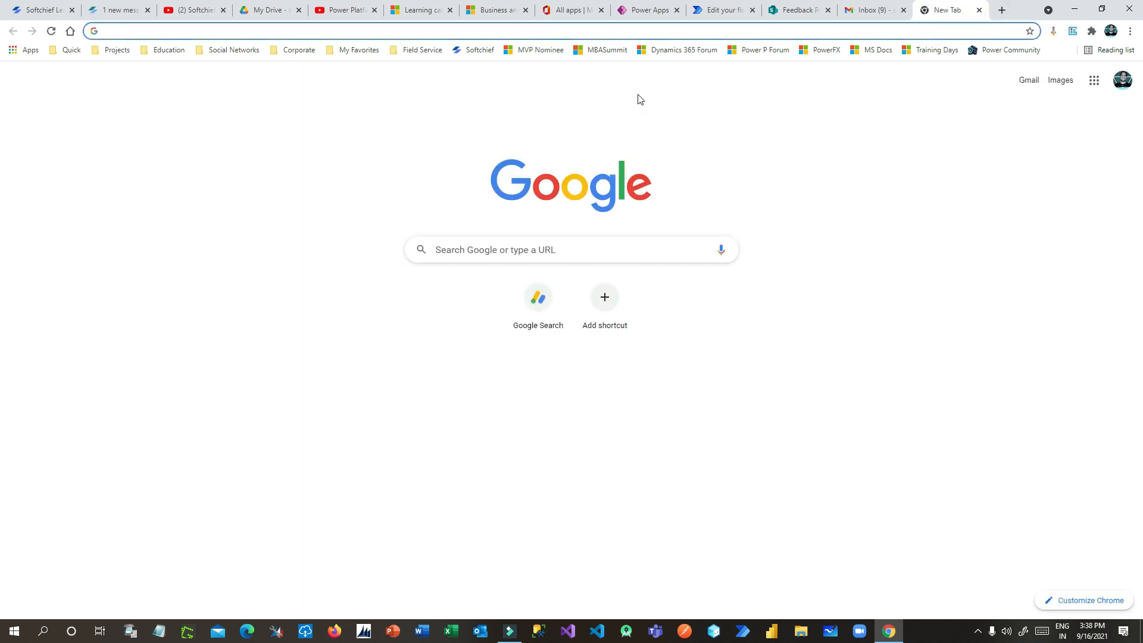
type("outlook.office.com")
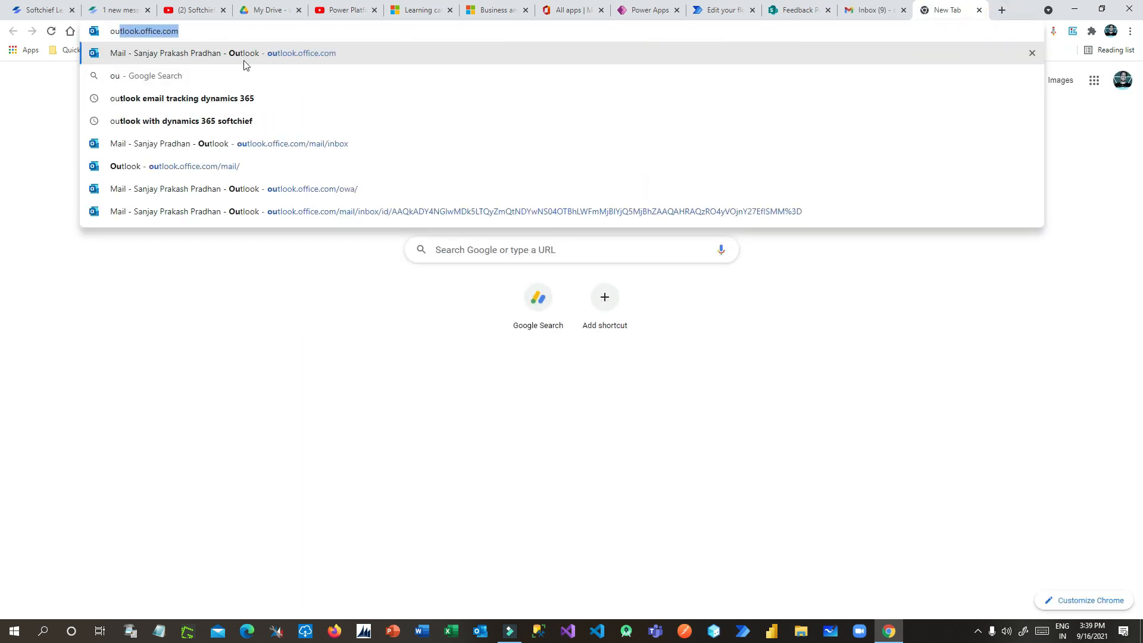
key("Return")
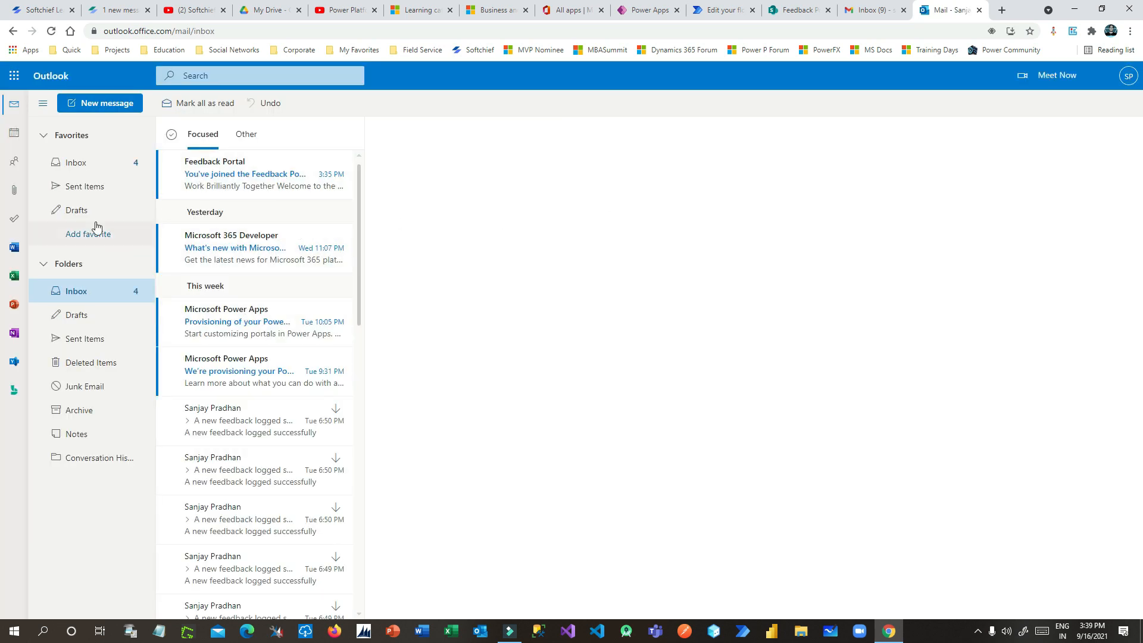
left_click(84, 159)
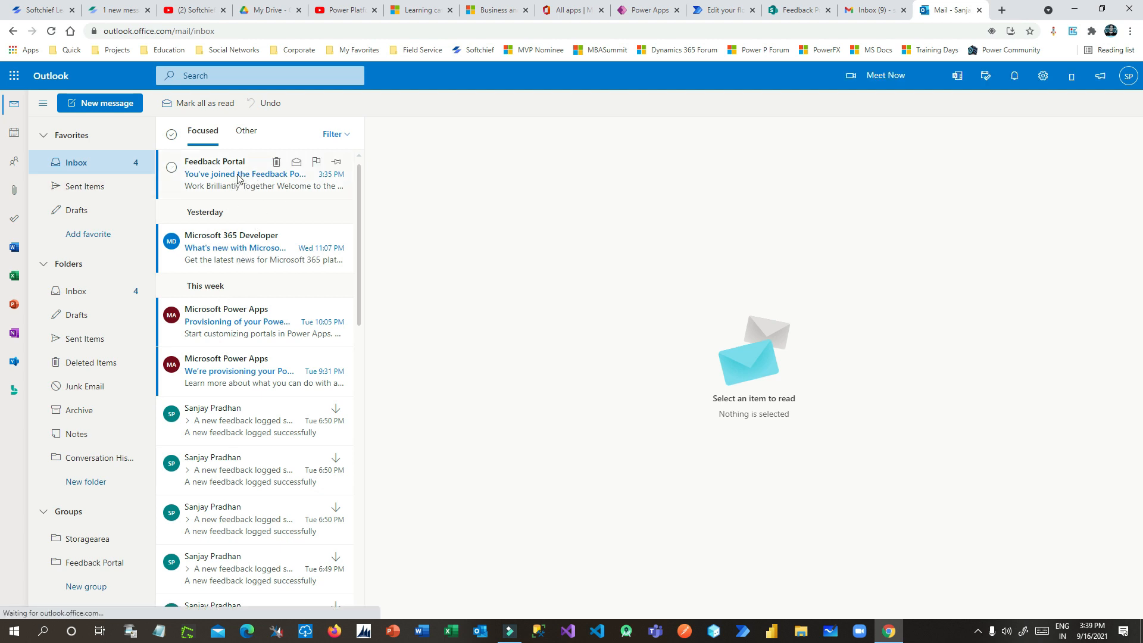
left_click(244, 374)
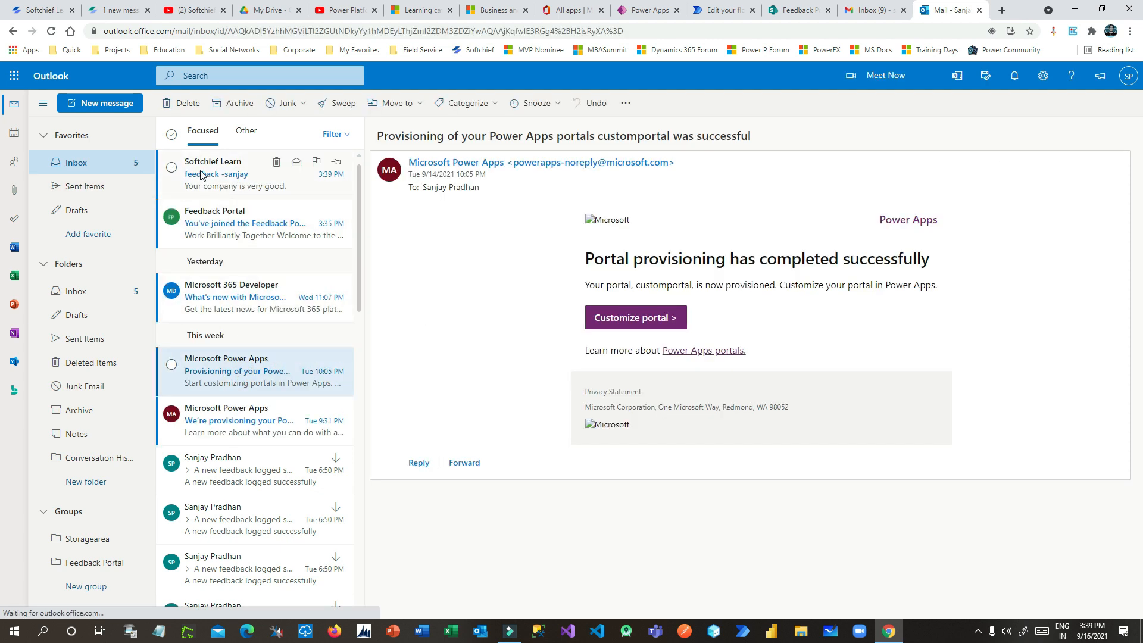
left_click(224, 174)
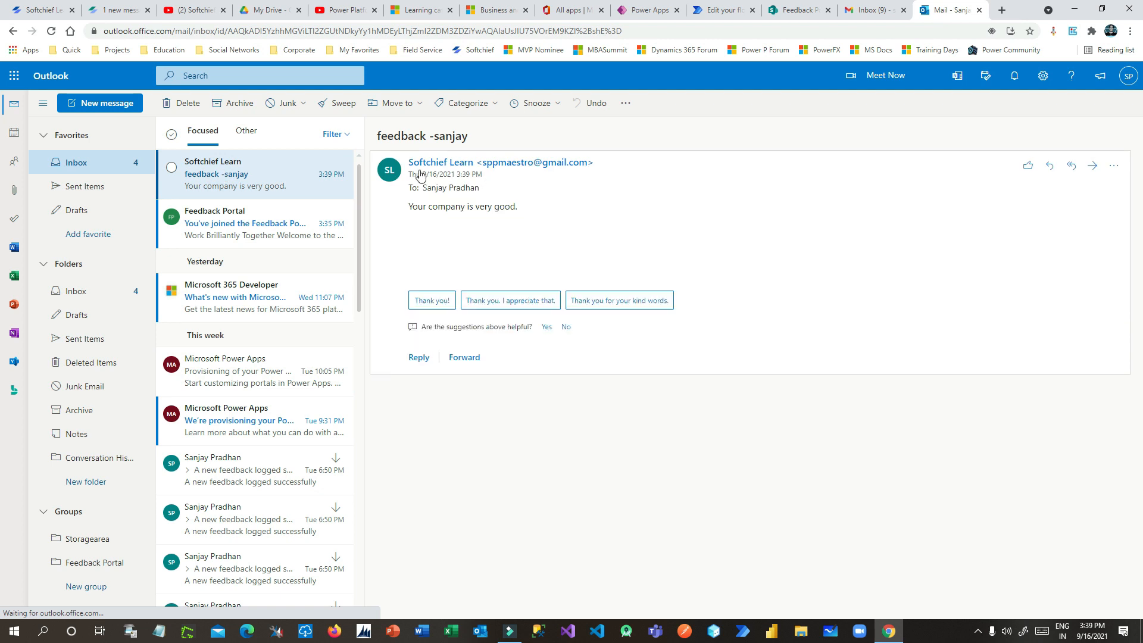
left_click_drag(418, 207, 516, 208)
left_click(513, 209)
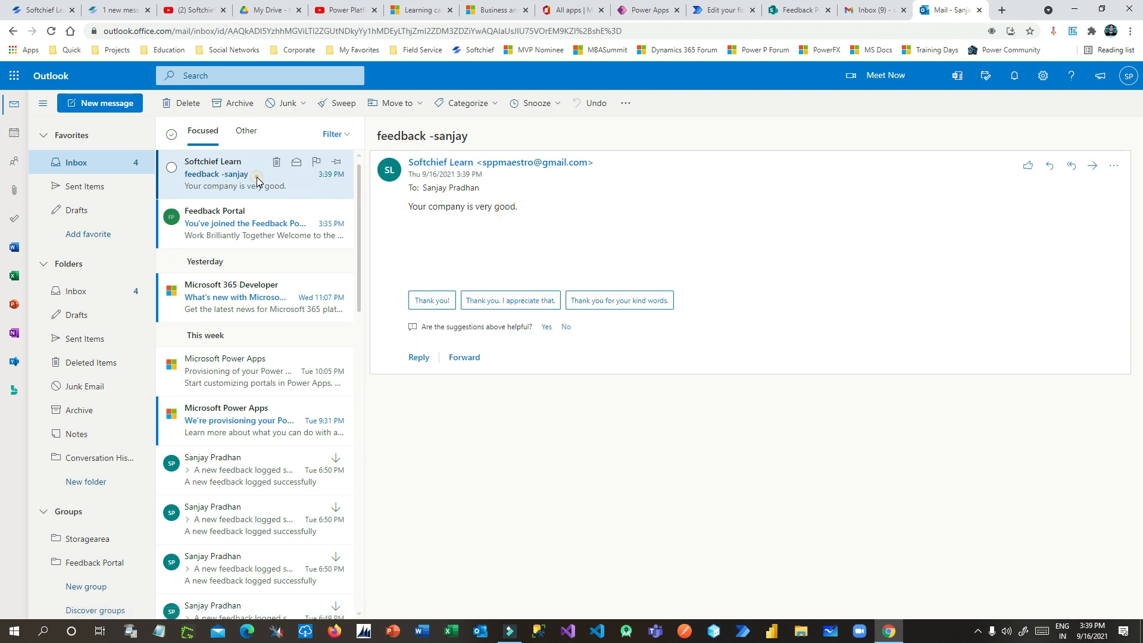
left_click(804, 7)
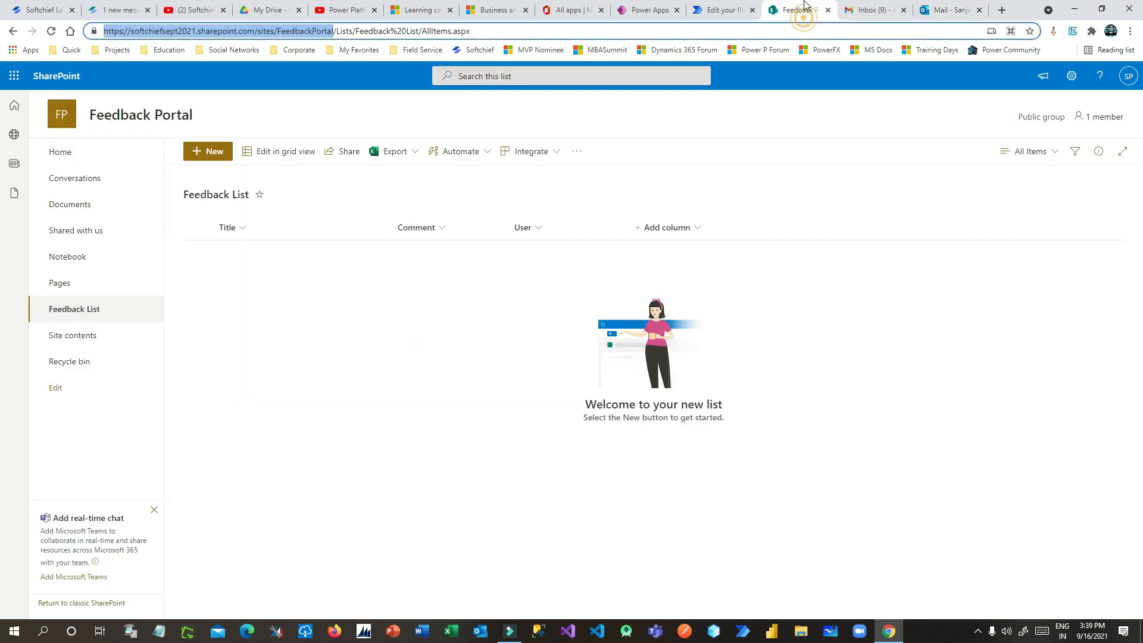
Leave the flow editor and refresh the run history until the latest run shows Succeeded
left_click(723, 9)
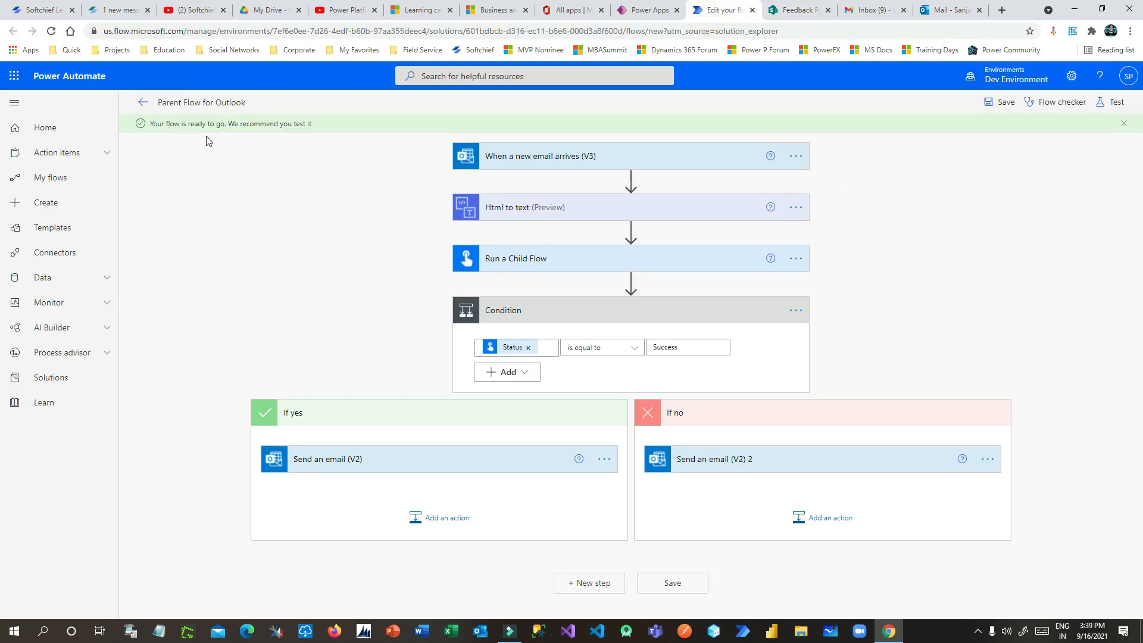
left_click(143, 101)
left_click(626, 135)
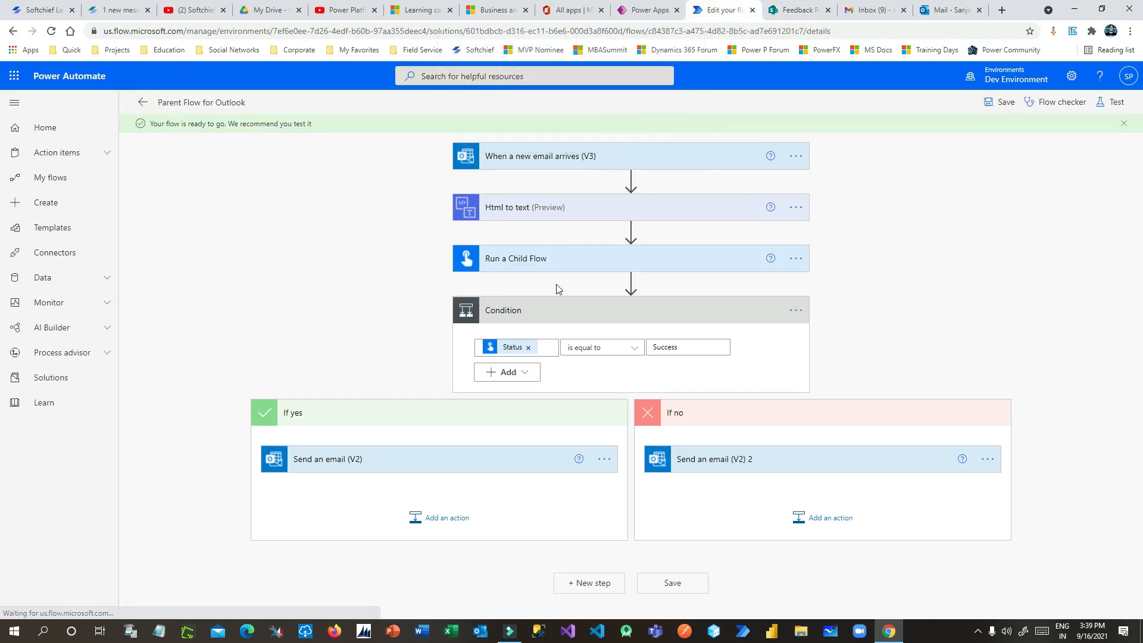
left_click(740, 384)
left_click(740, 385)
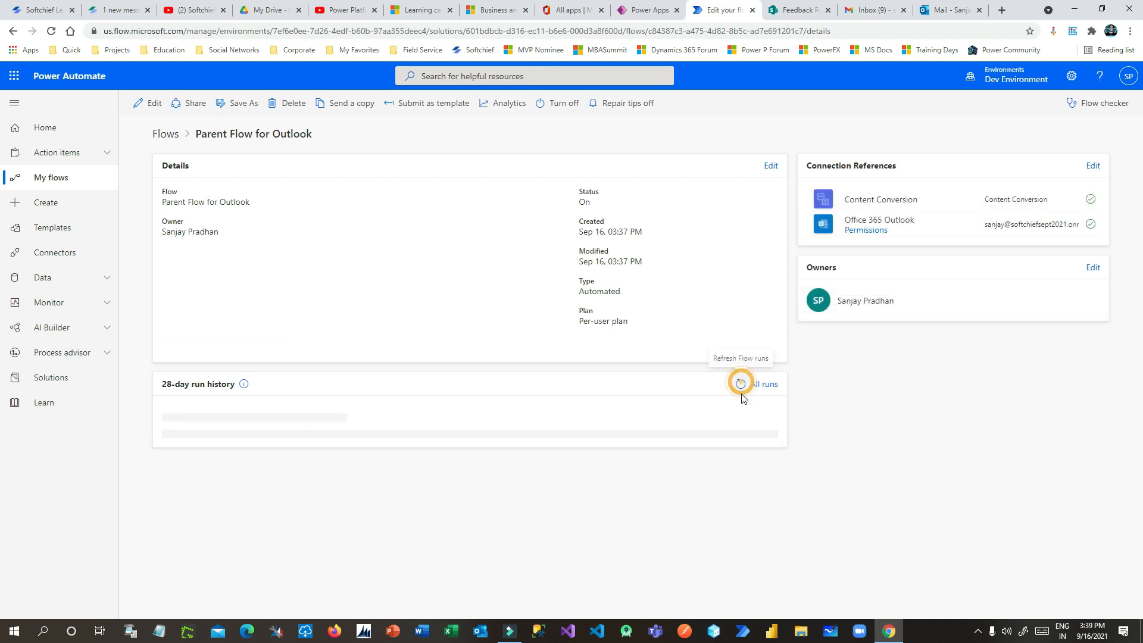
left_click(740, 386)
left_click(740, 386)
left_click(740, 384)
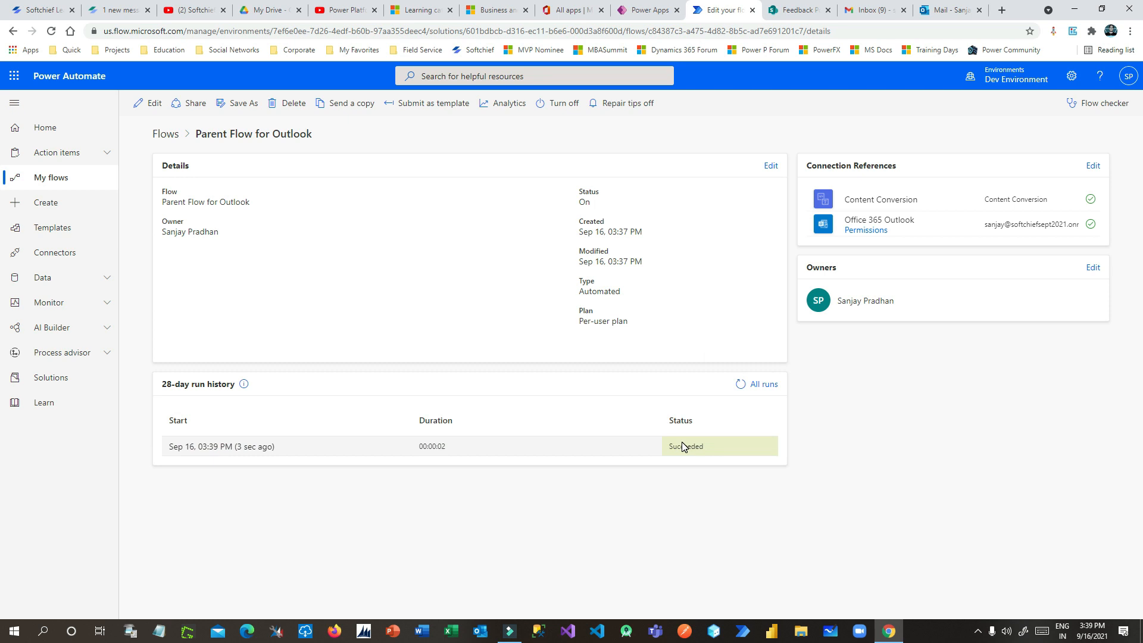
left_click(797, 10)
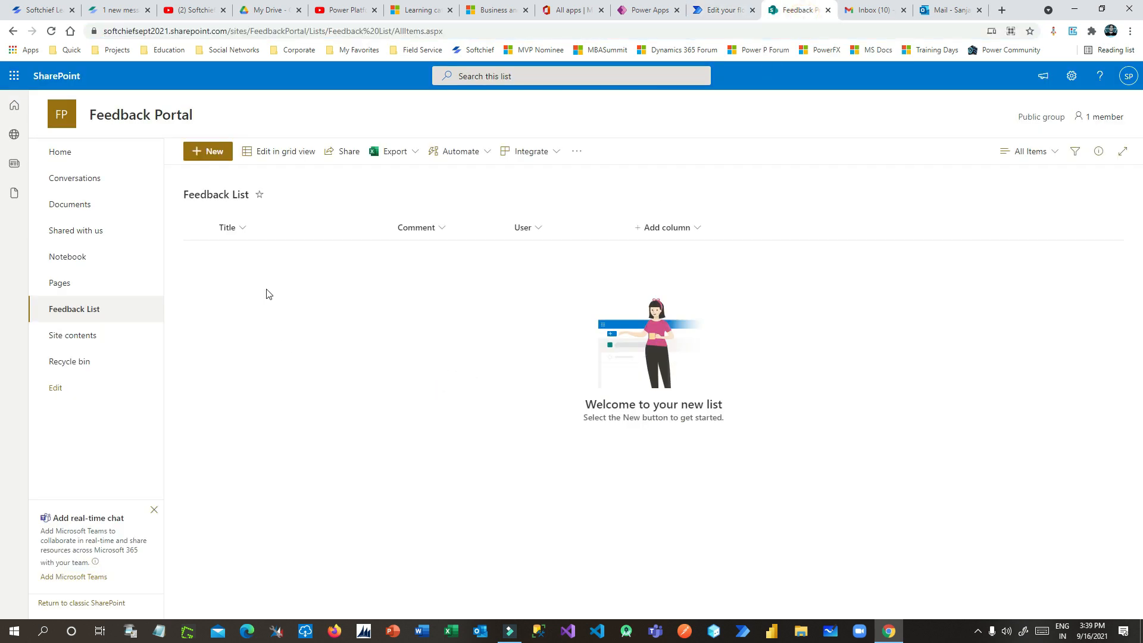
Reload the Feedback List to find the new item, then return to the Demo Child Flow solution
left_click(51, 31)
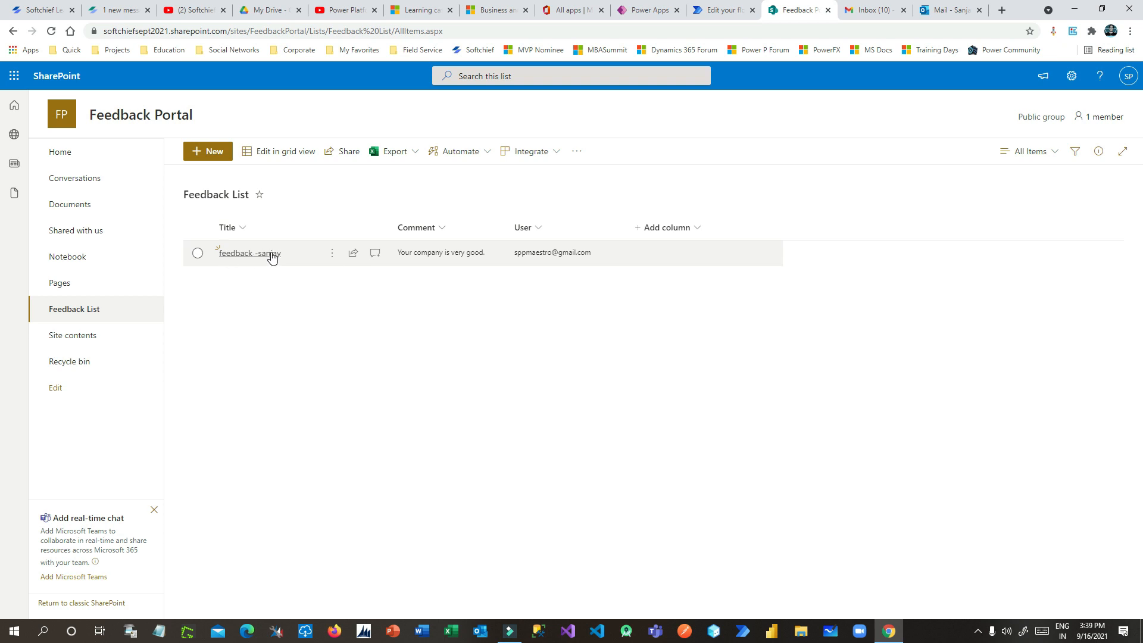
left_click(523, 254)
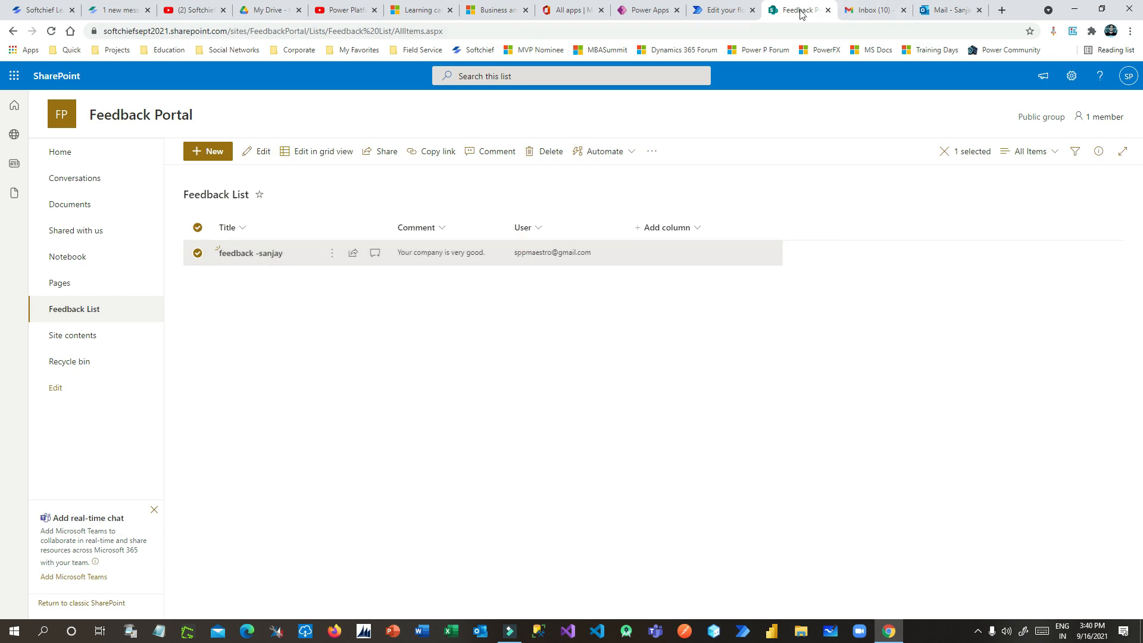
left_click(723, 10)
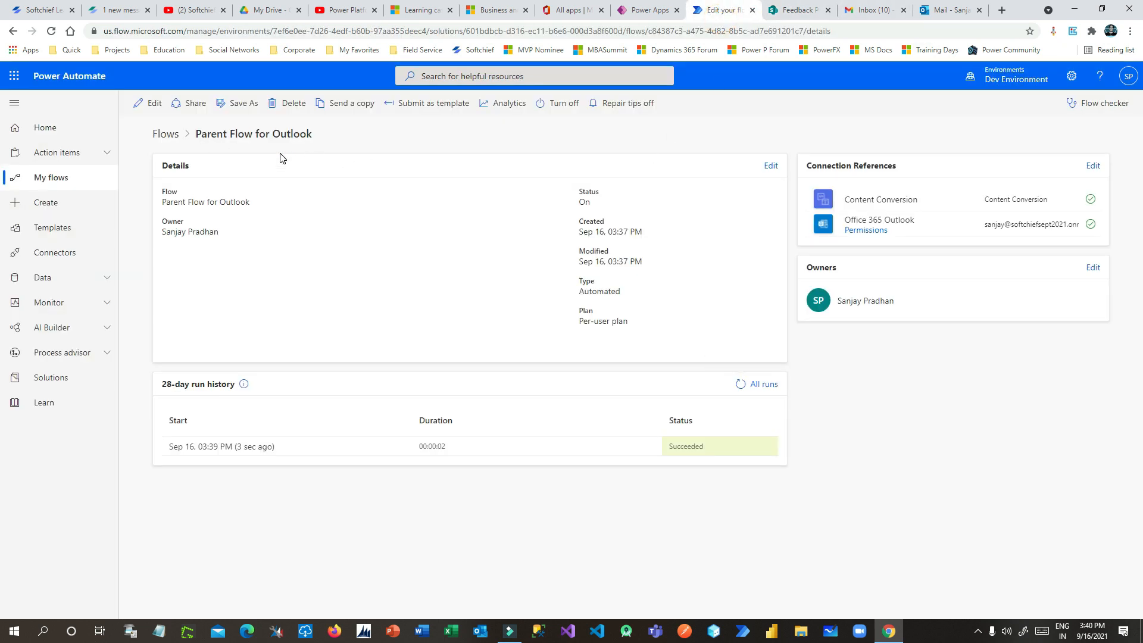
left_click(752, 10)
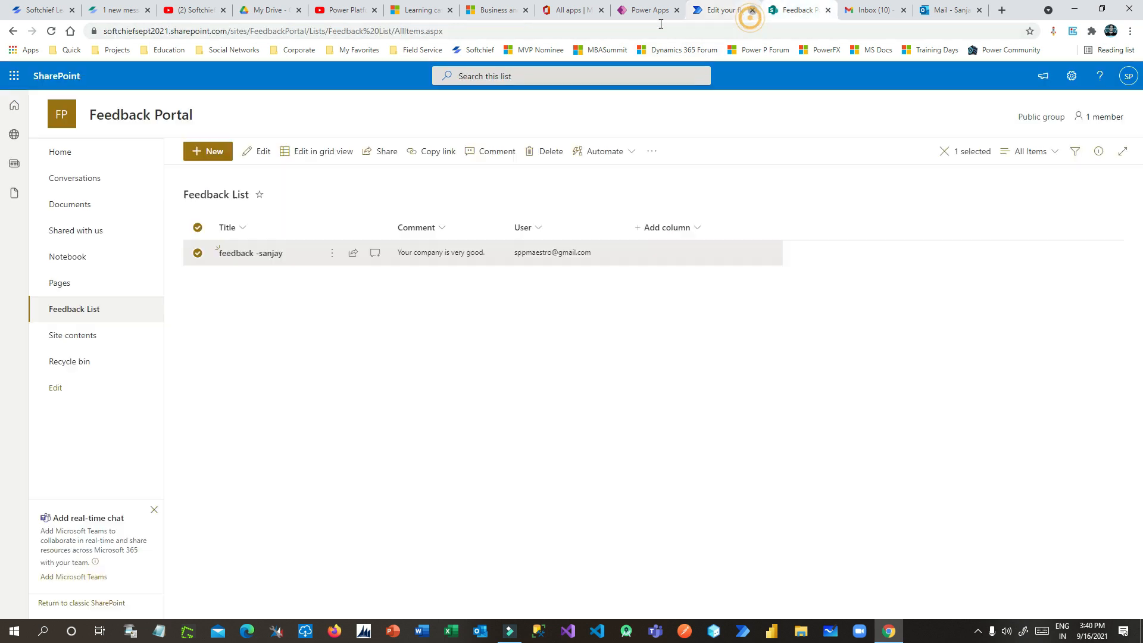
left_click(632, 10)
left_click(657, 377)
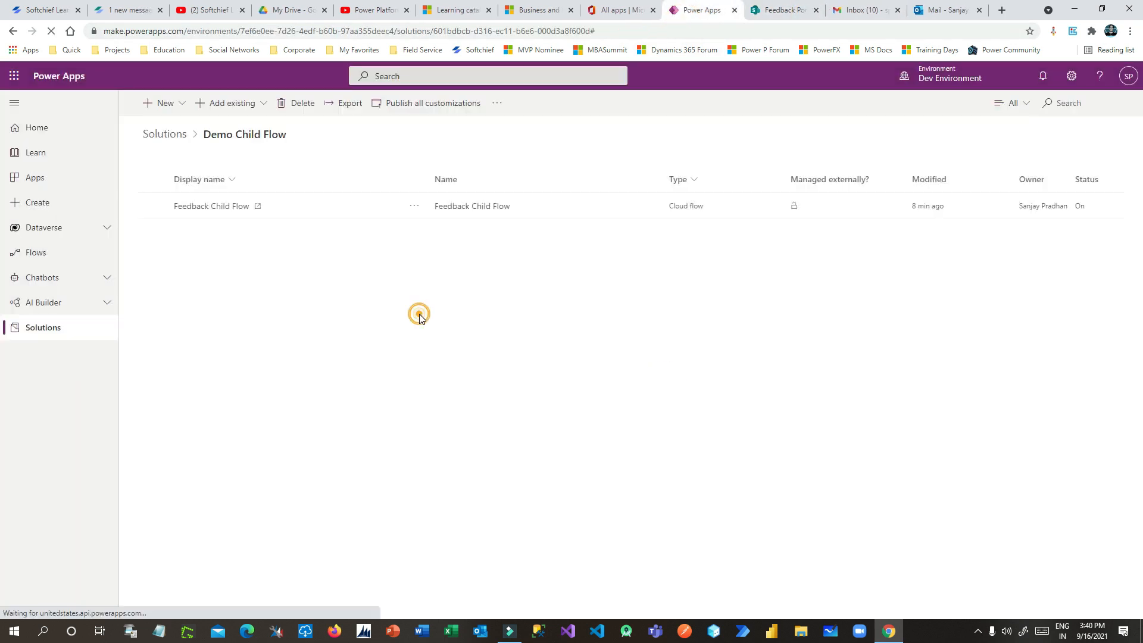
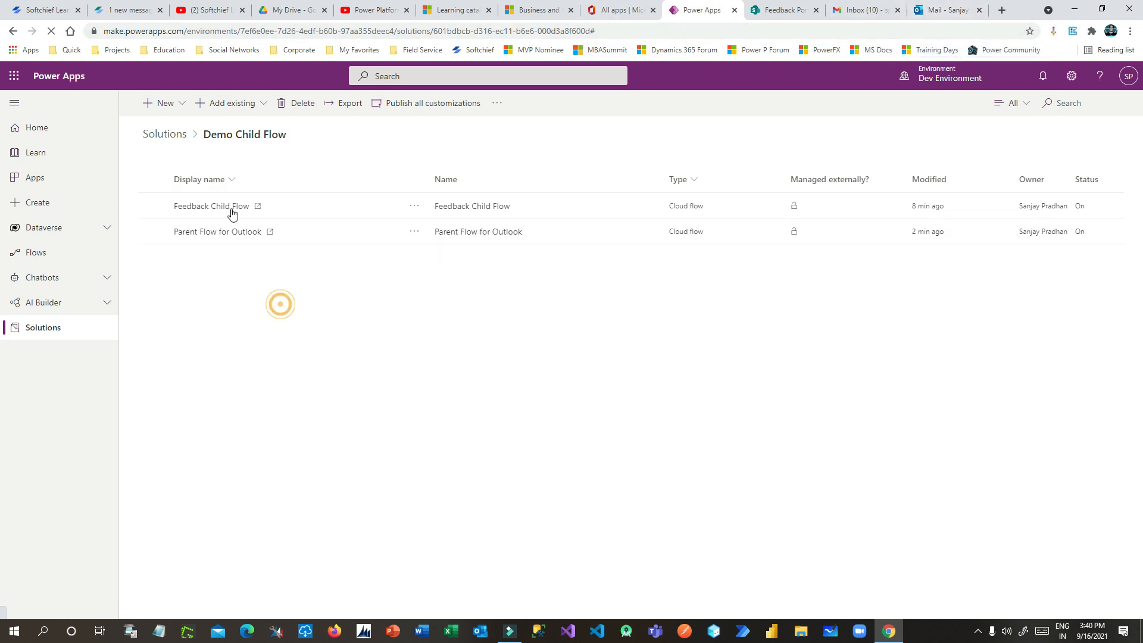
Add a new cloud flow to the Demo Child Flow solution from the New menu
left_click(167, 104)
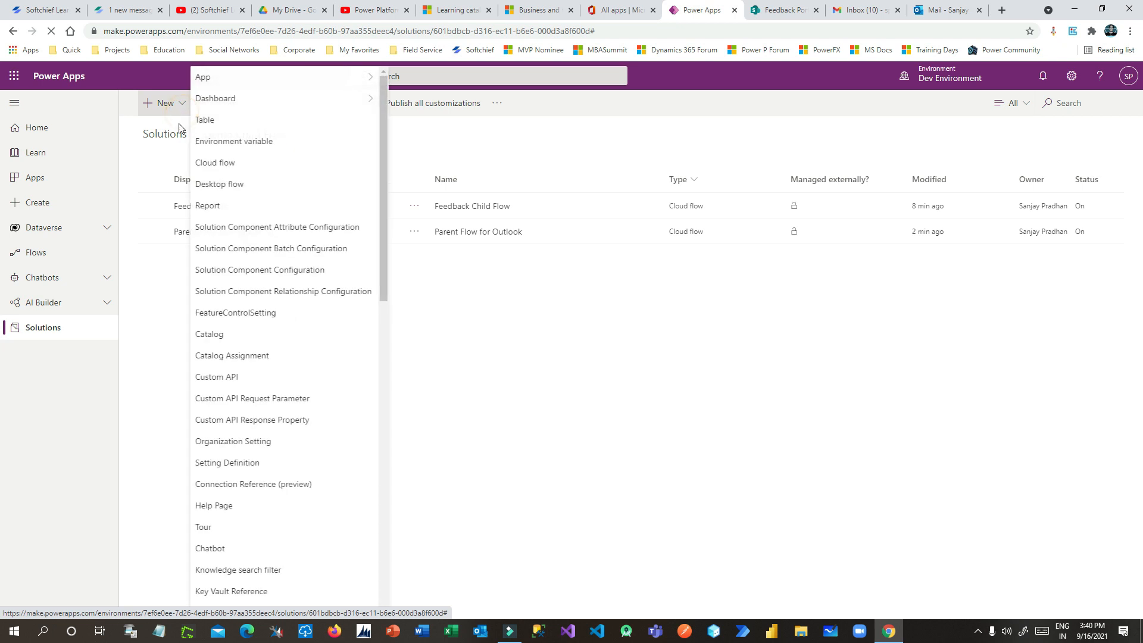
left_click(246, 173)
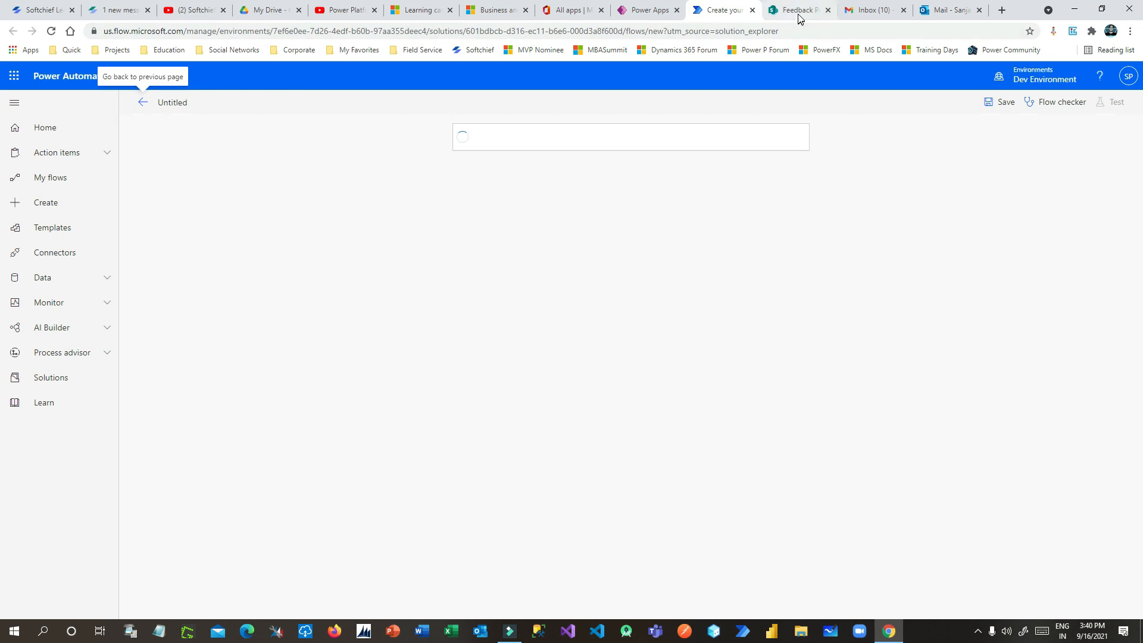
Go to the Google Forms site in a new browser tab
left_click(1001, 10)
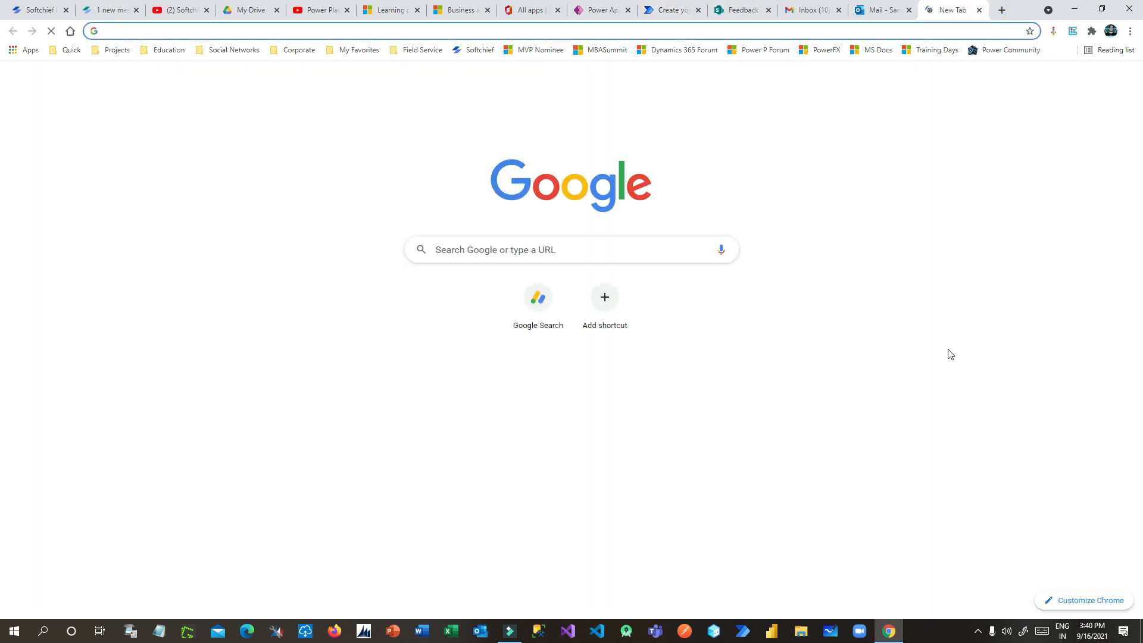
type("form")
key("Return")
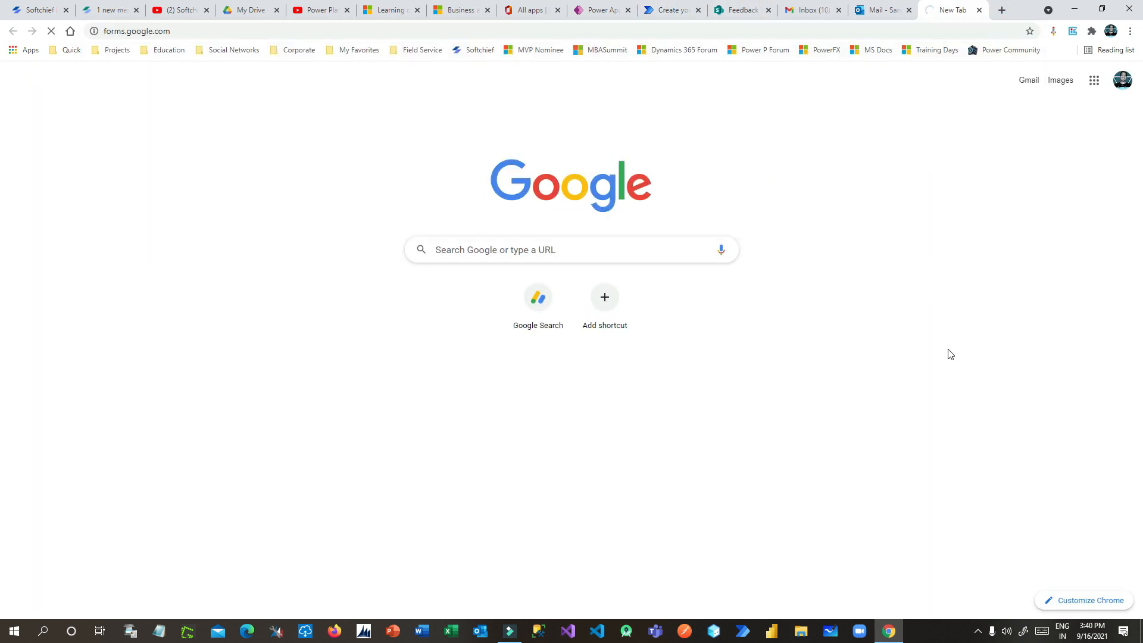
Dismiss the Windows mail notification and create a new blank form
left_click(1121, 629)
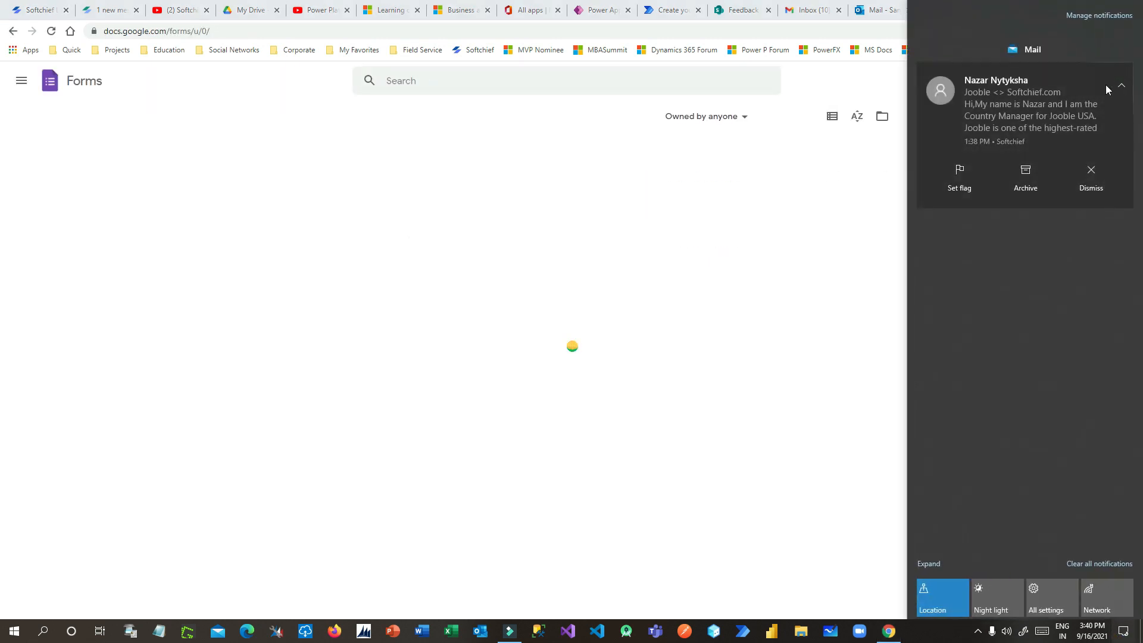
left_click(1125, 53)
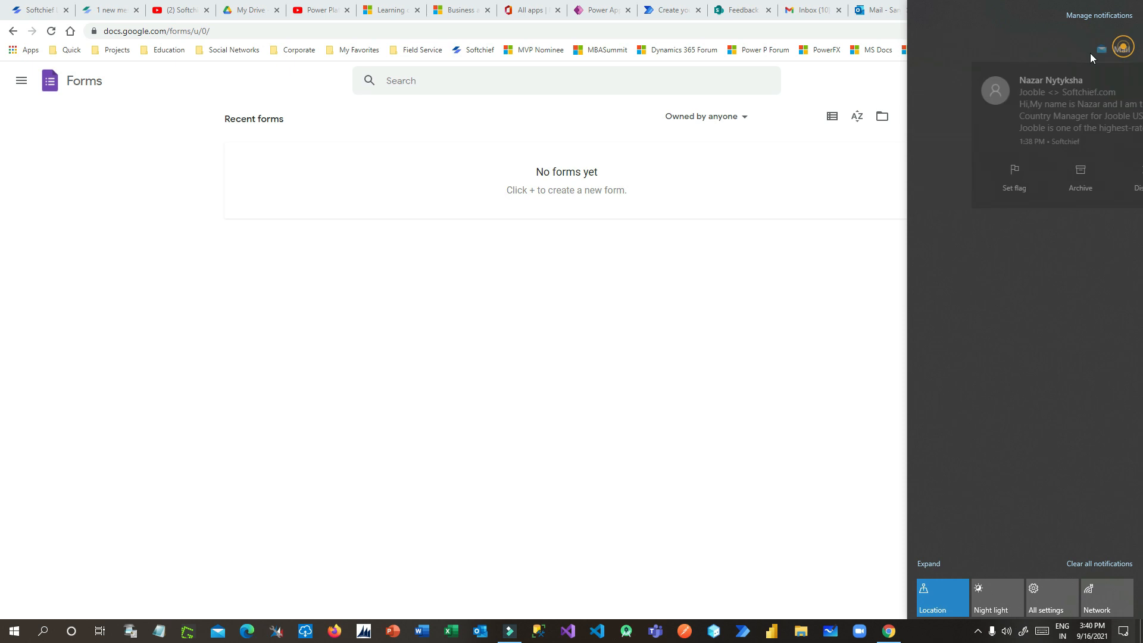
left_click(829, 332)
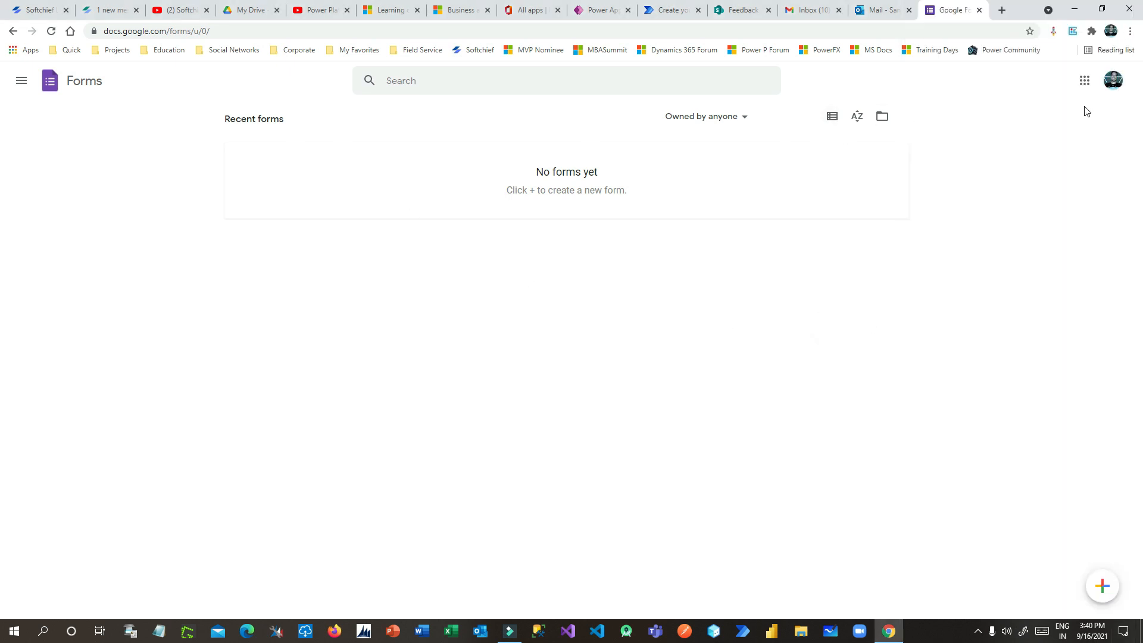
left_click(1101, 584)
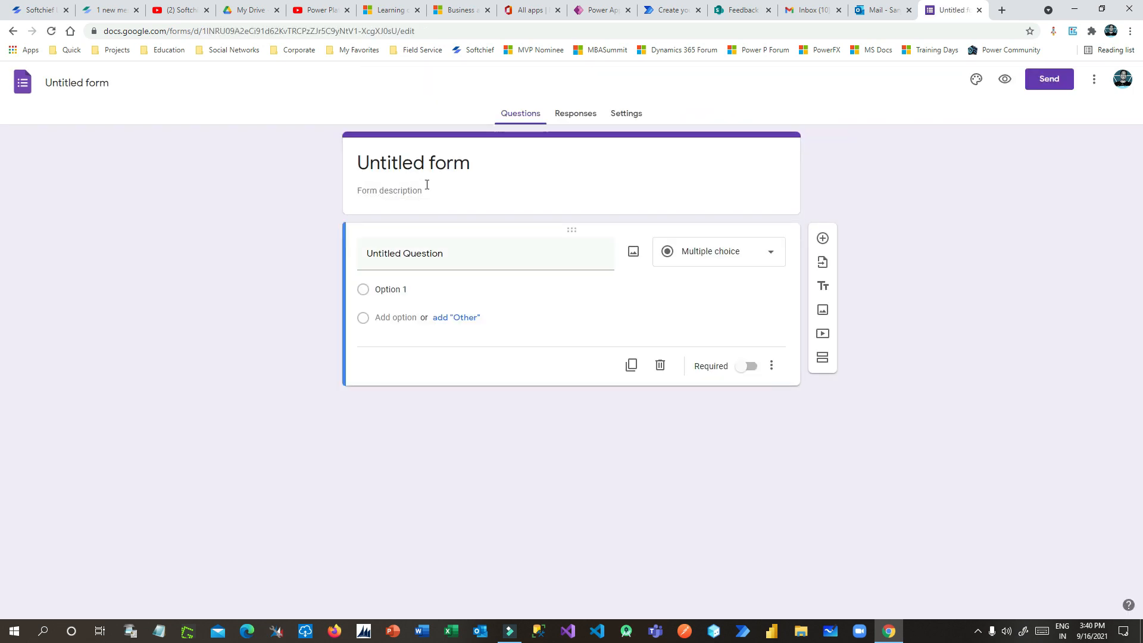
Title the form 'Feedback Form', fixing the misspelled 'Feedbak' via spelling suggestions
double_click(420, 163)
triple_click(447, 166)
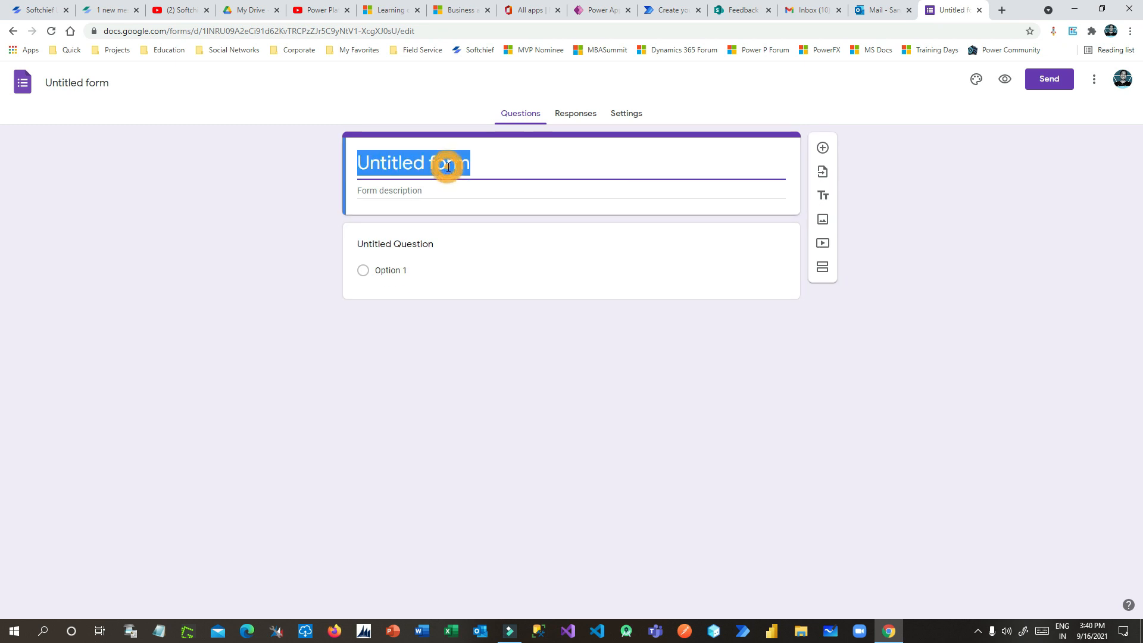
type("Feedbak Form")
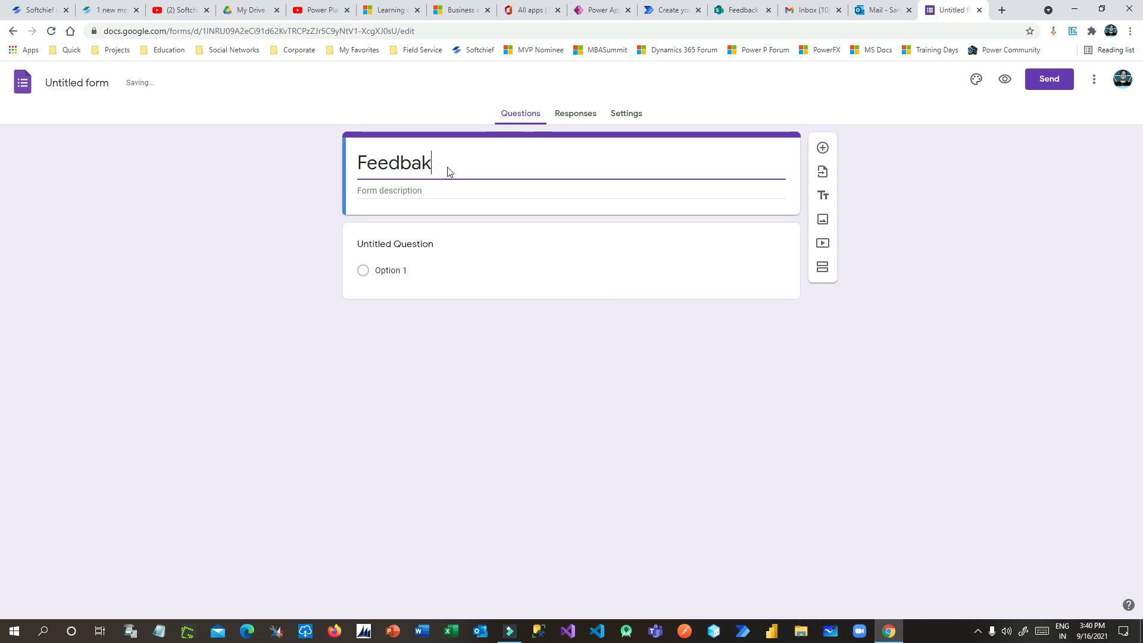
right_click(404, 164)
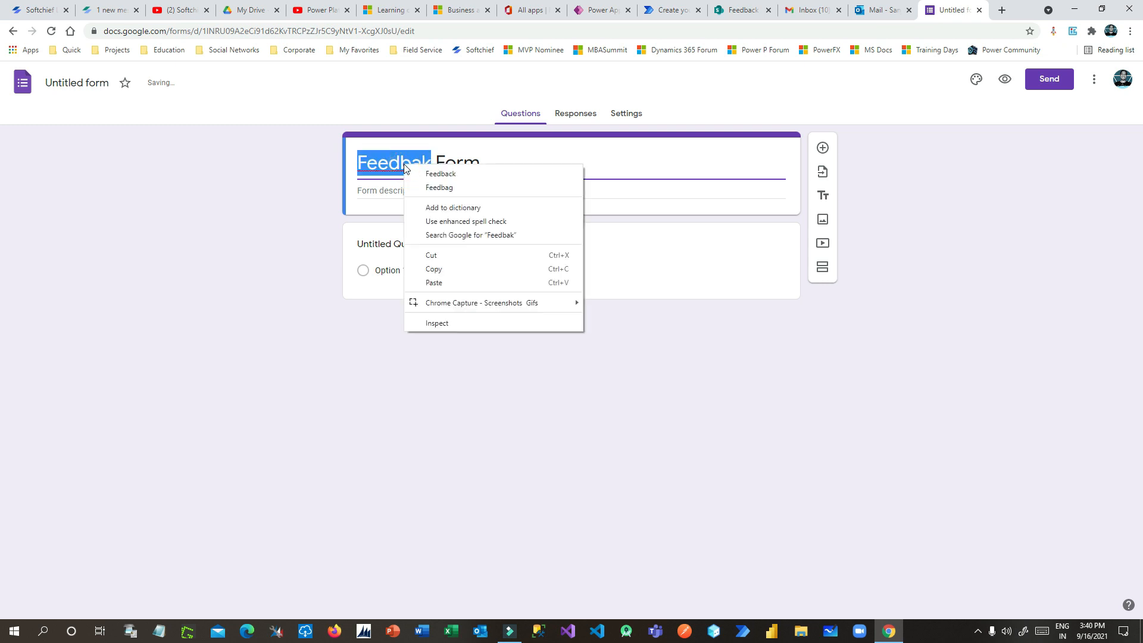
left_click(438, 172)
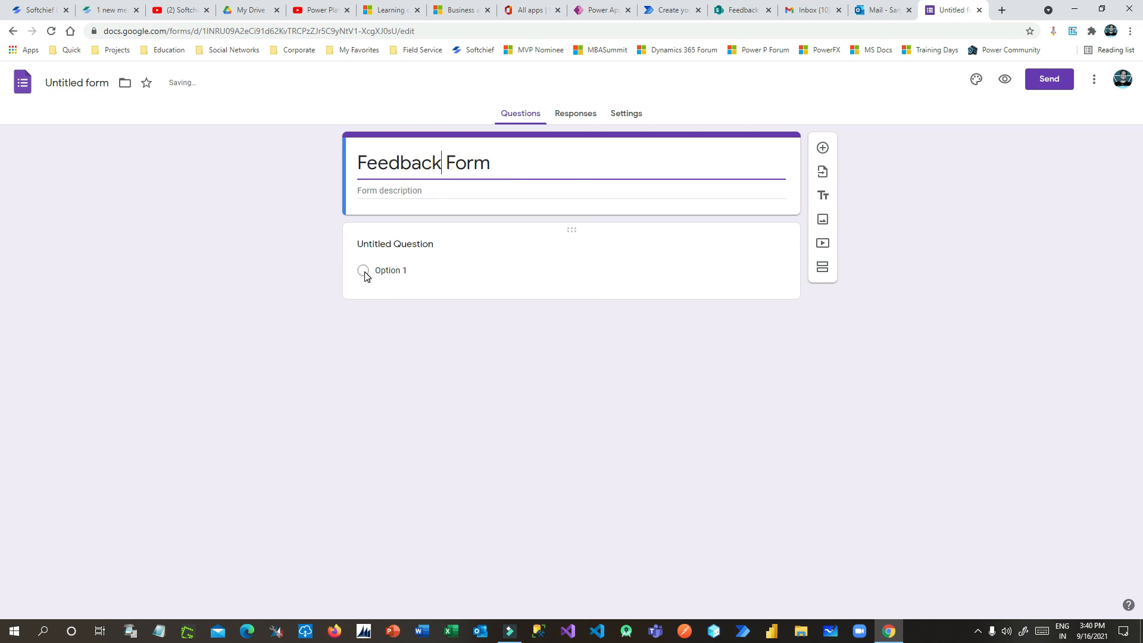
Rename the first question to 'Comment', make it a paragraph answer and required
left_click(403, 248)
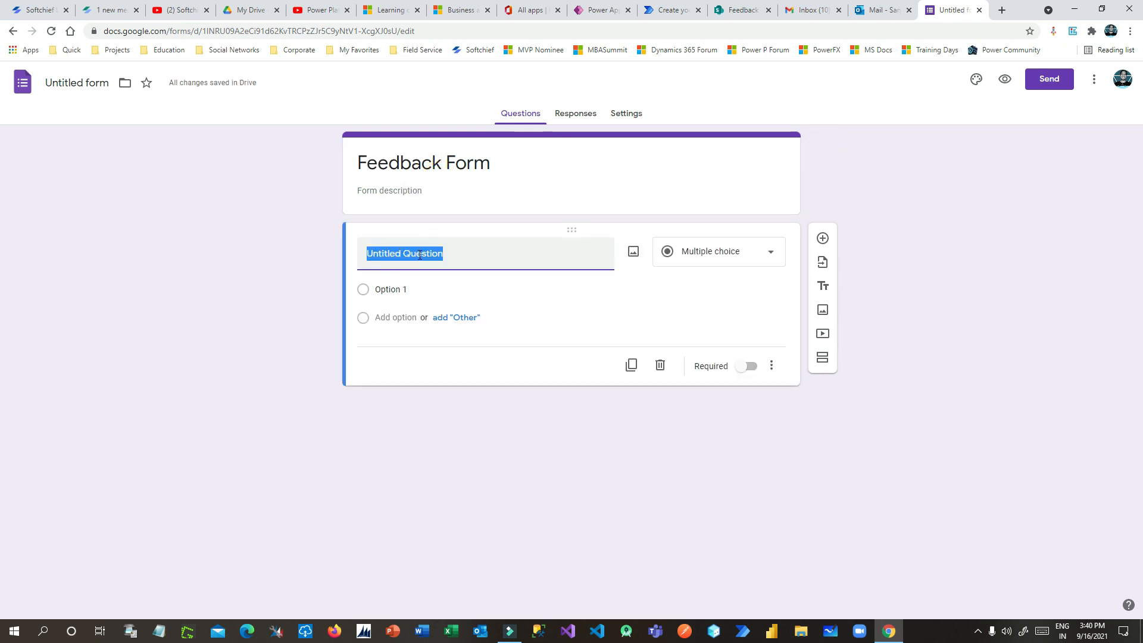
type("Comment")
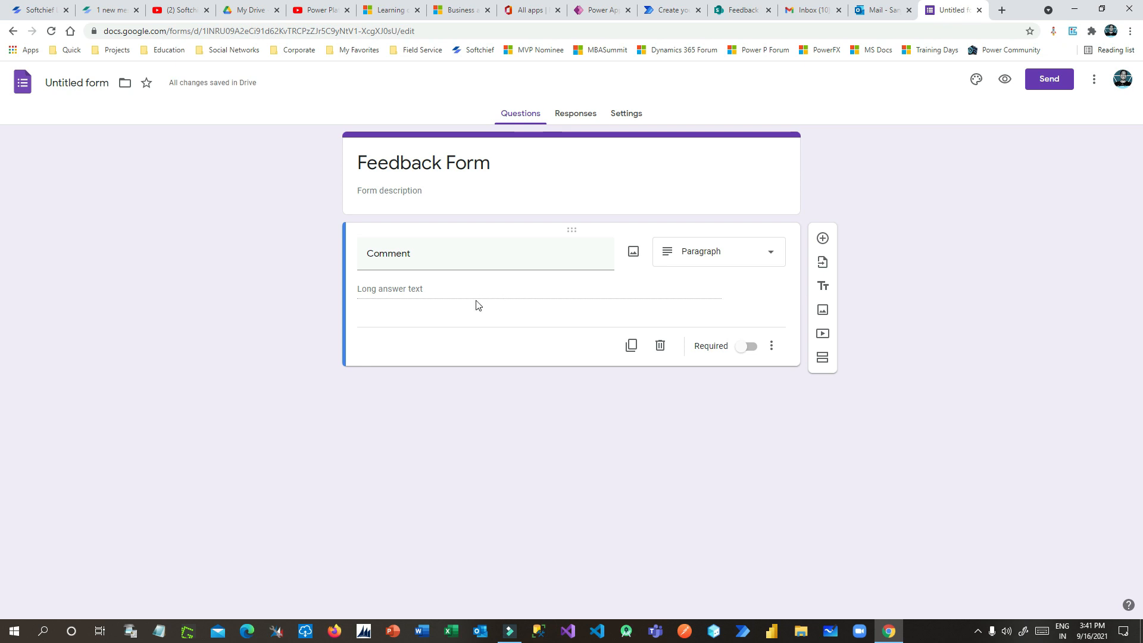
left_click(409, 310)
left_click(417, 313)
left_click(747, 347)
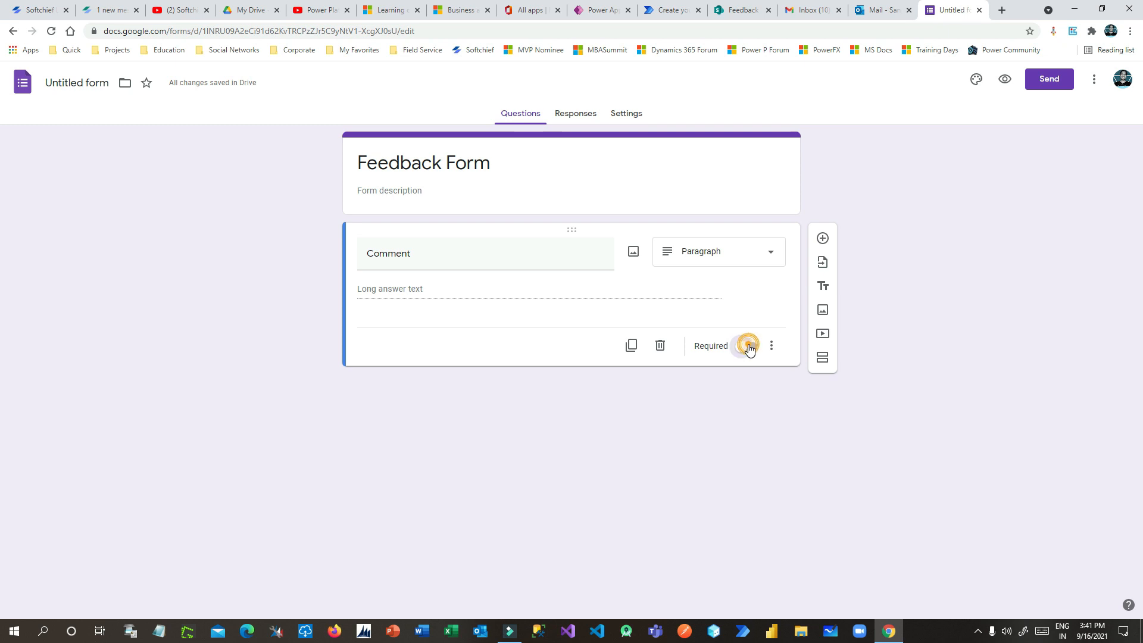
Add a short-answer question named 'Title', then view the Responses tab
left_click(822, 239)
left_click(393, 349)
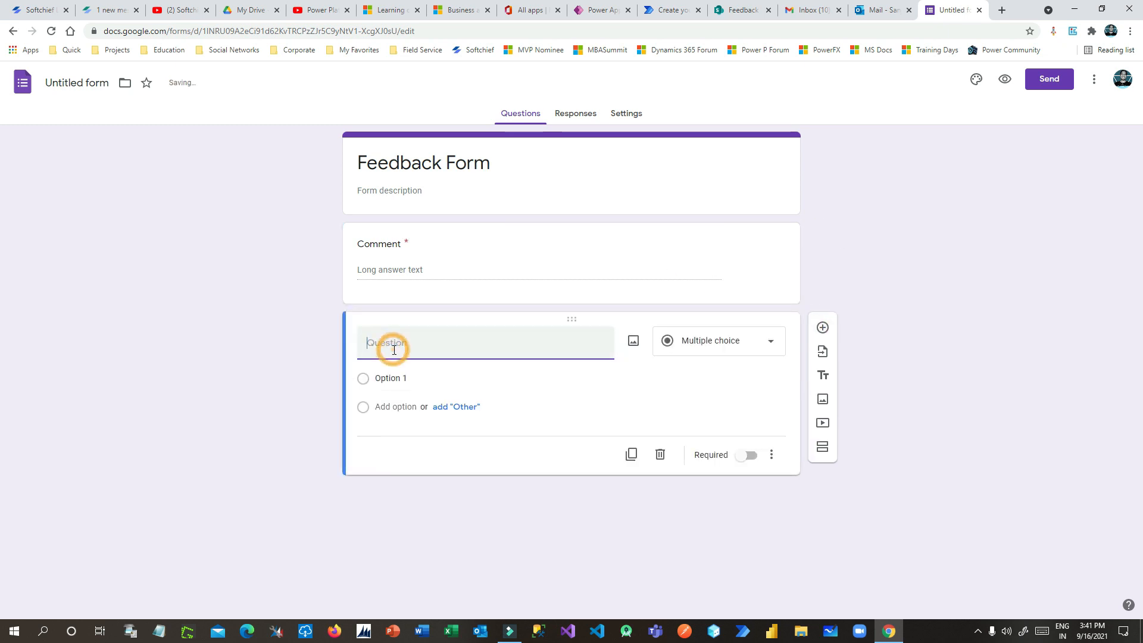
type("Title")
left_click(486, 436)
left_click(445, 379)
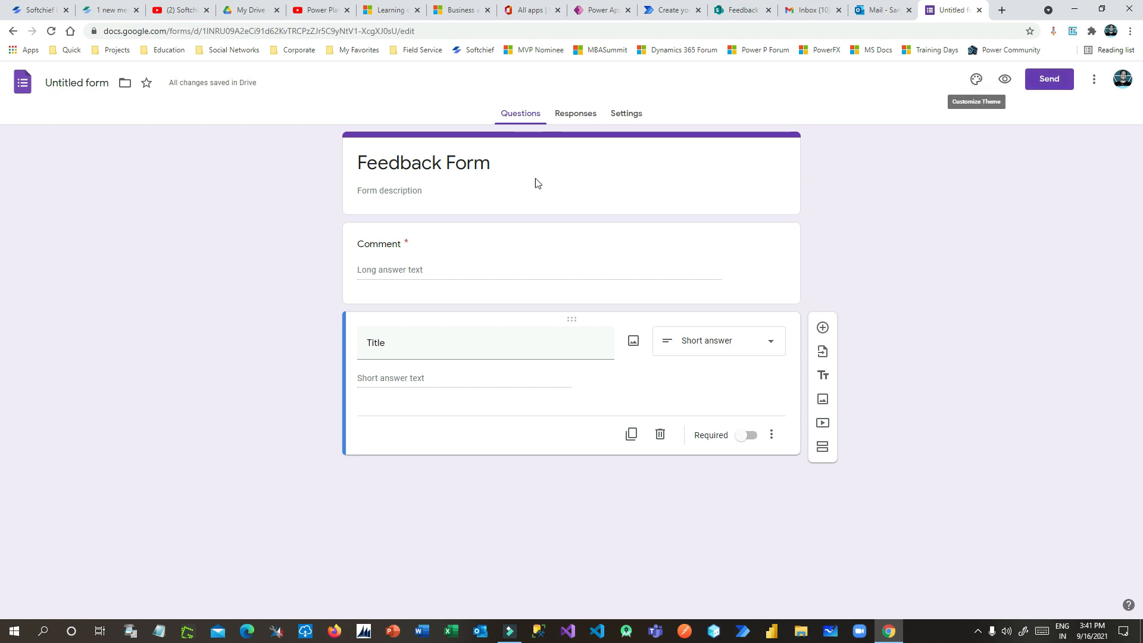
left_click(579, 114)
Copy the form's shareable link from the Send dialog's link tab
left_click(543, 118)
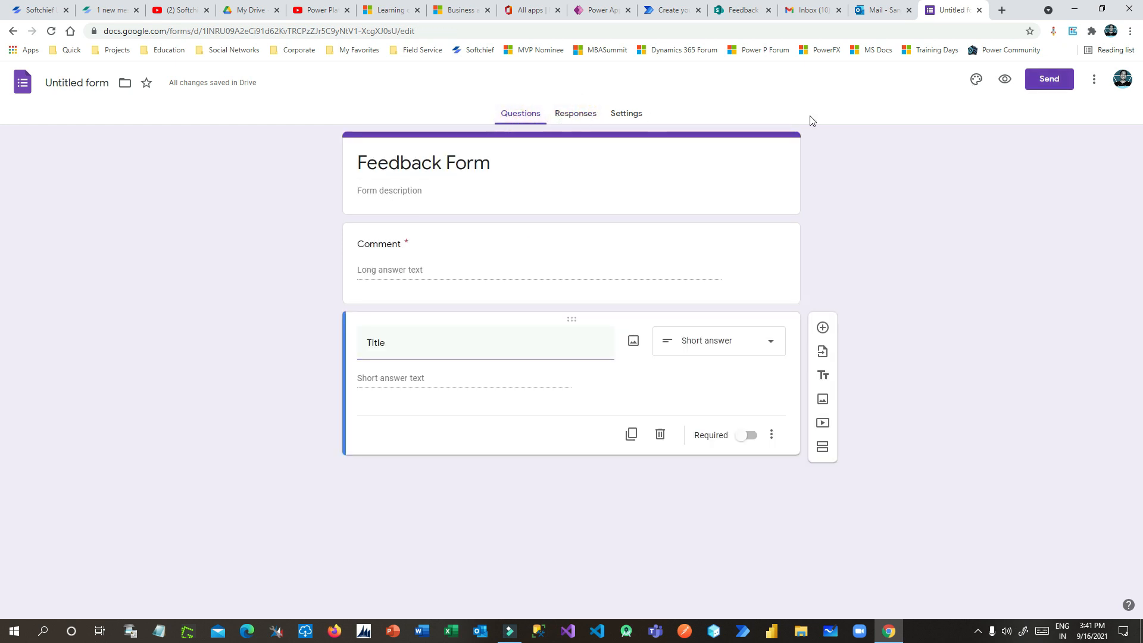
left_click(1046, 81)
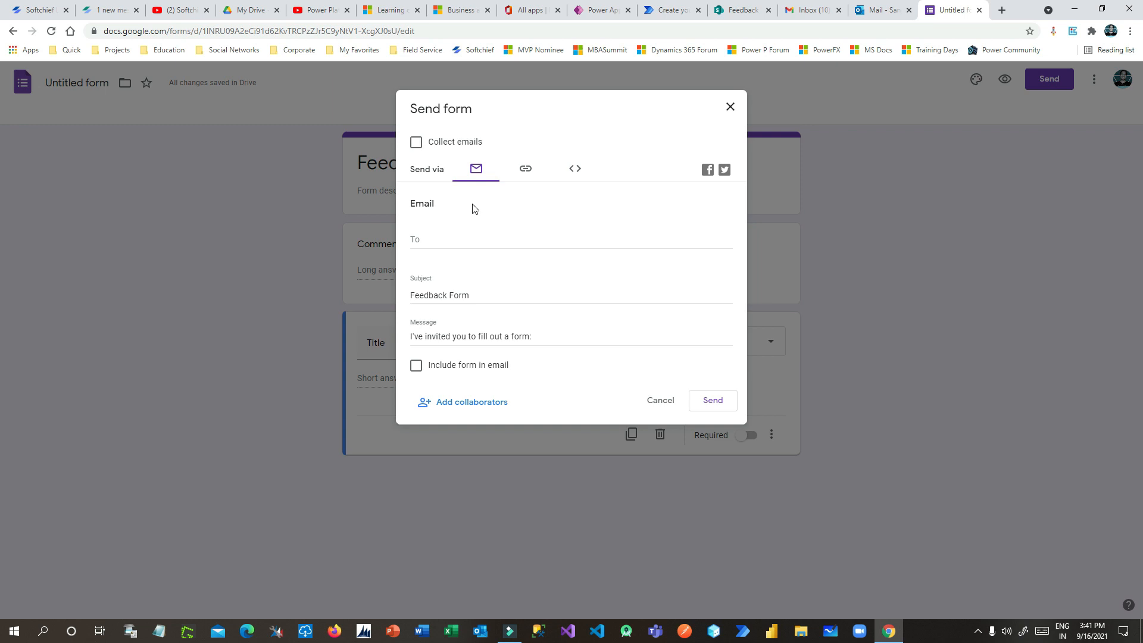
left_click(536, 171)
left_click(502, 225)
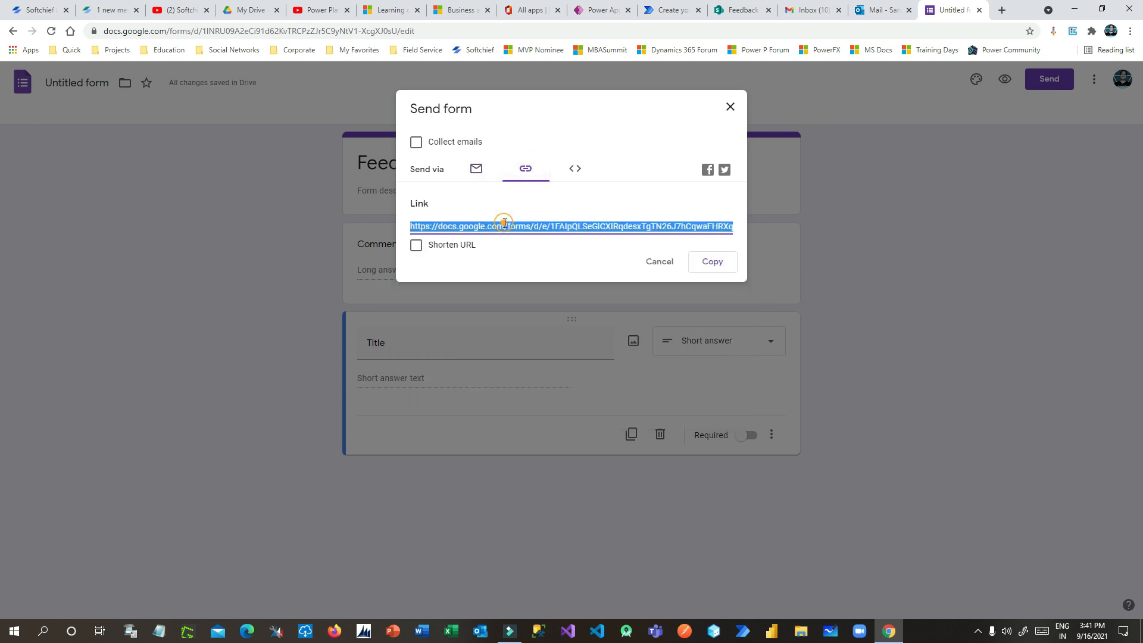
Open the form link in a private browser window and try the Comment and Title fields
right_click(886, 631)
left_click(873, 545)
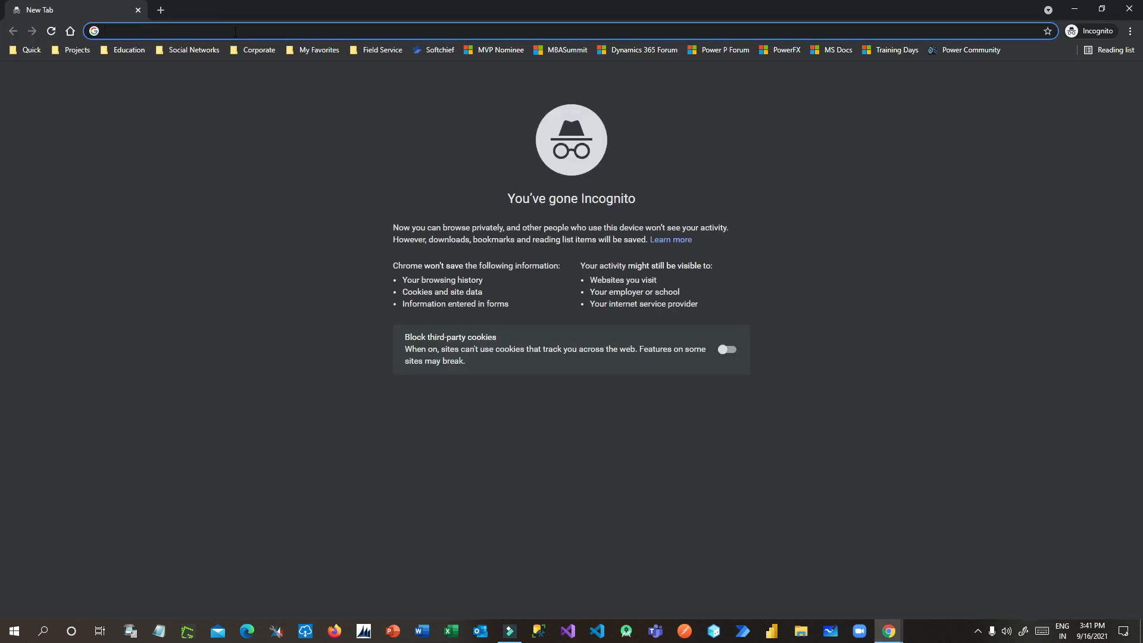
left_click(235, 32)
key("ctrl+v")
key("Return")
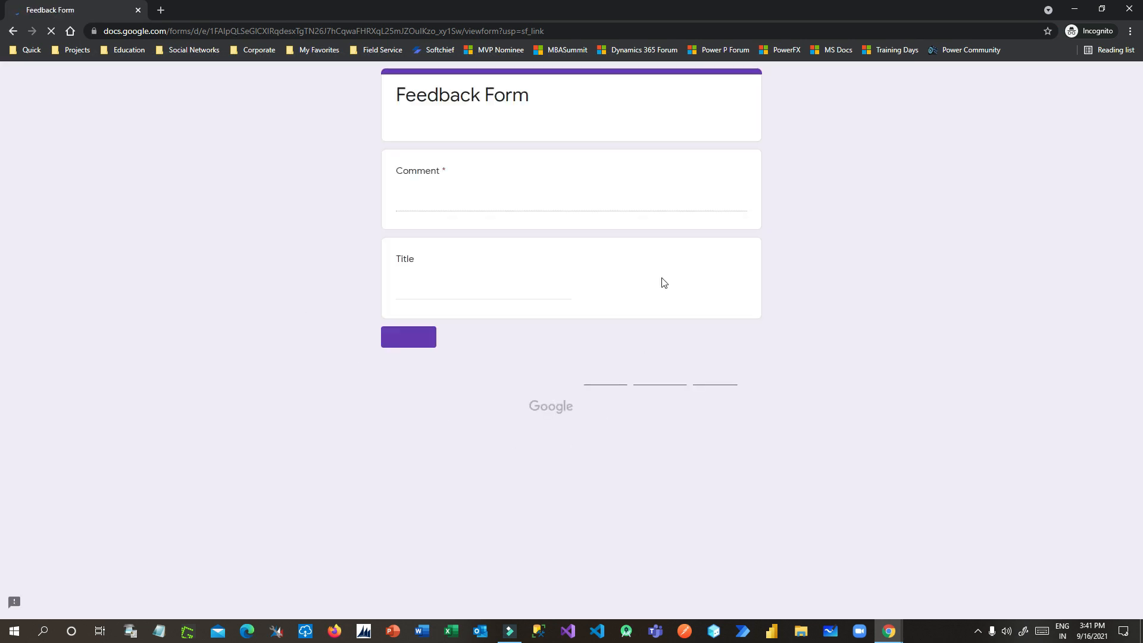
left_click(434, 203)
left_click(424, 291)
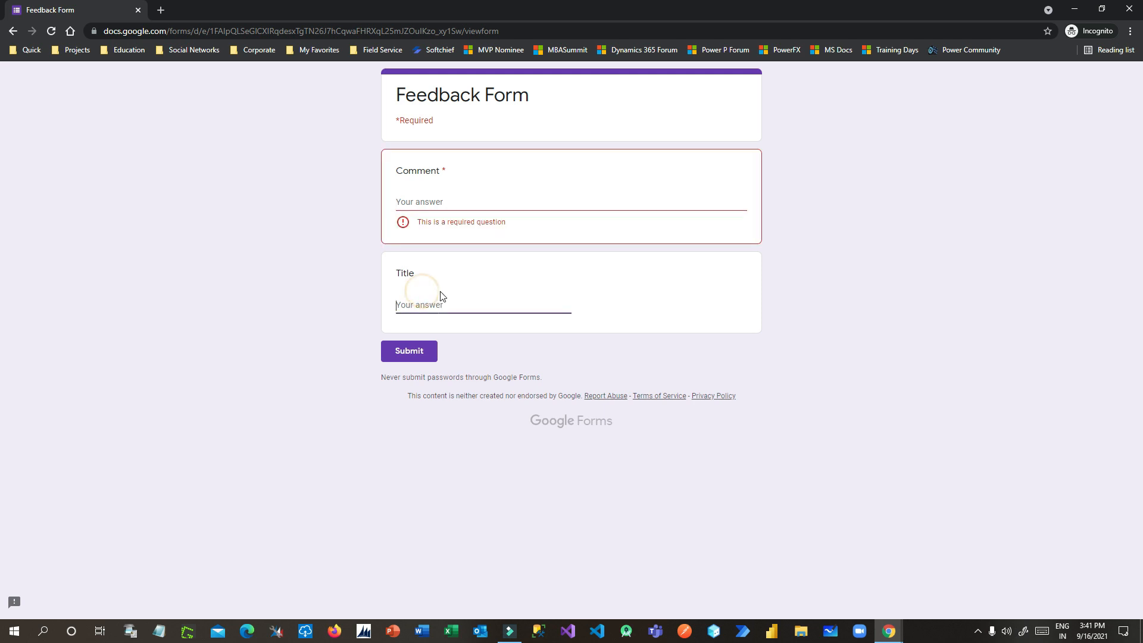
left_click(306, 311)
left_click(369, 31)
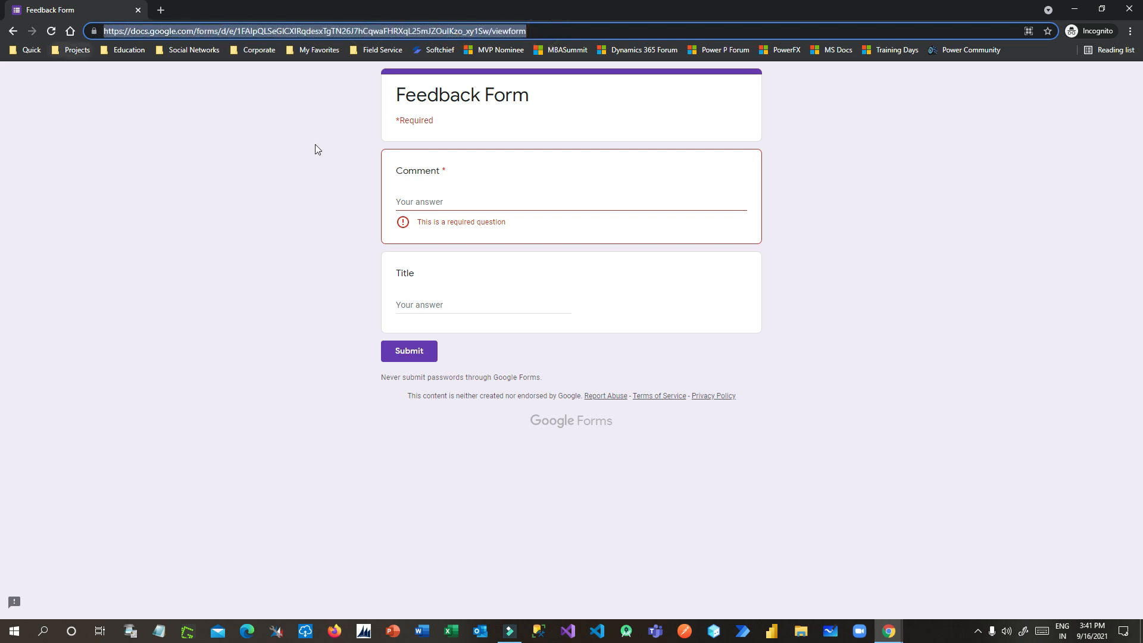
Back in the editor, close the Send dialog, name the file 'Feedback Form' and close the tab
left_click(888, 631)
left_click(843, 593)
left_click(723, 109)
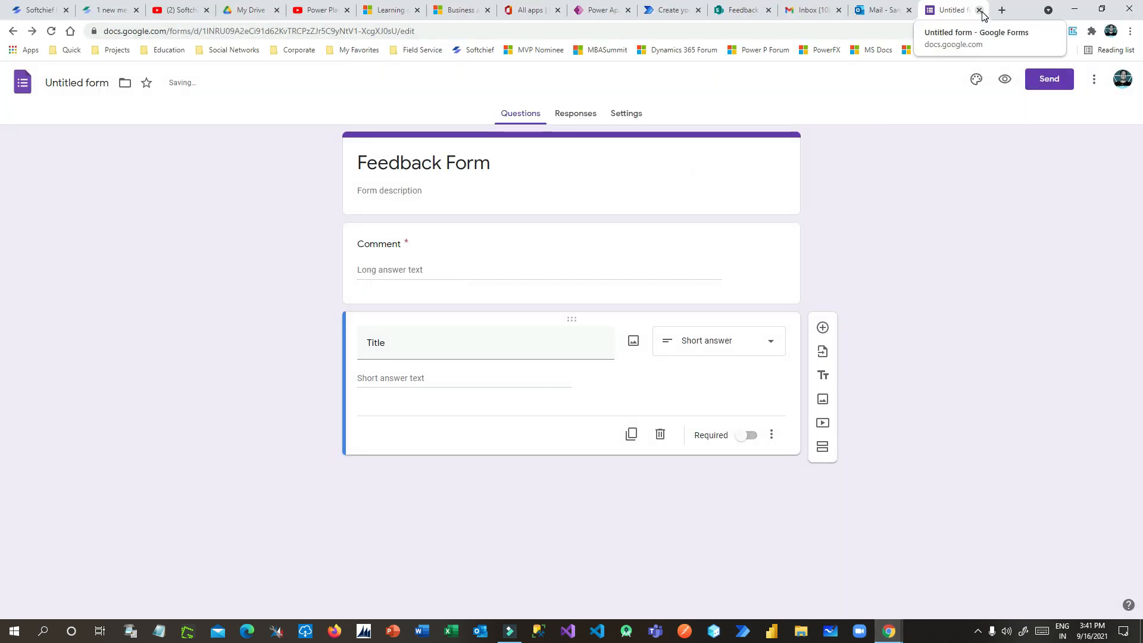
left_click(80, 83)
type("Feedback Form")
left_click(133, 177)
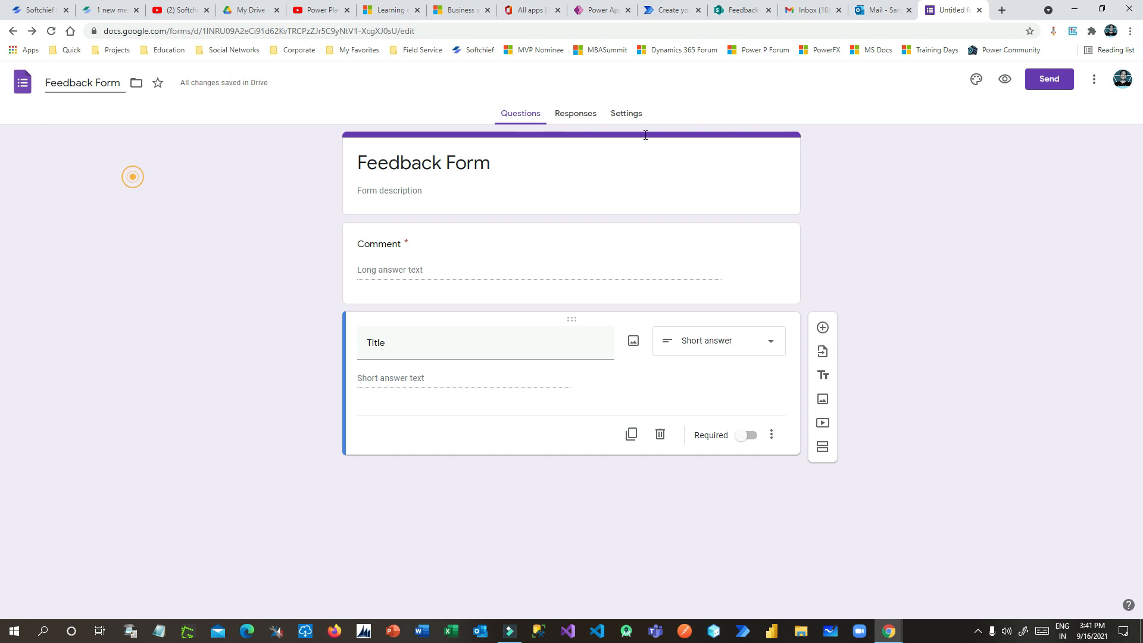
left_click(979, 11)
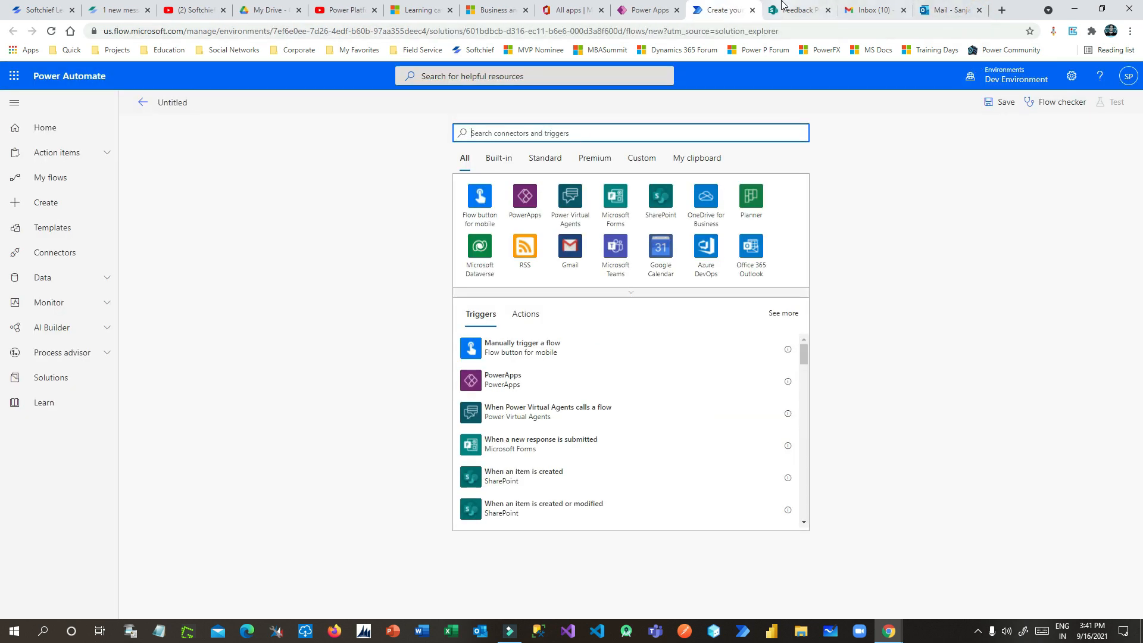
Rename the untitled flow to 'Submit Form Feednack to SharePoint'
left_click(979, 10)
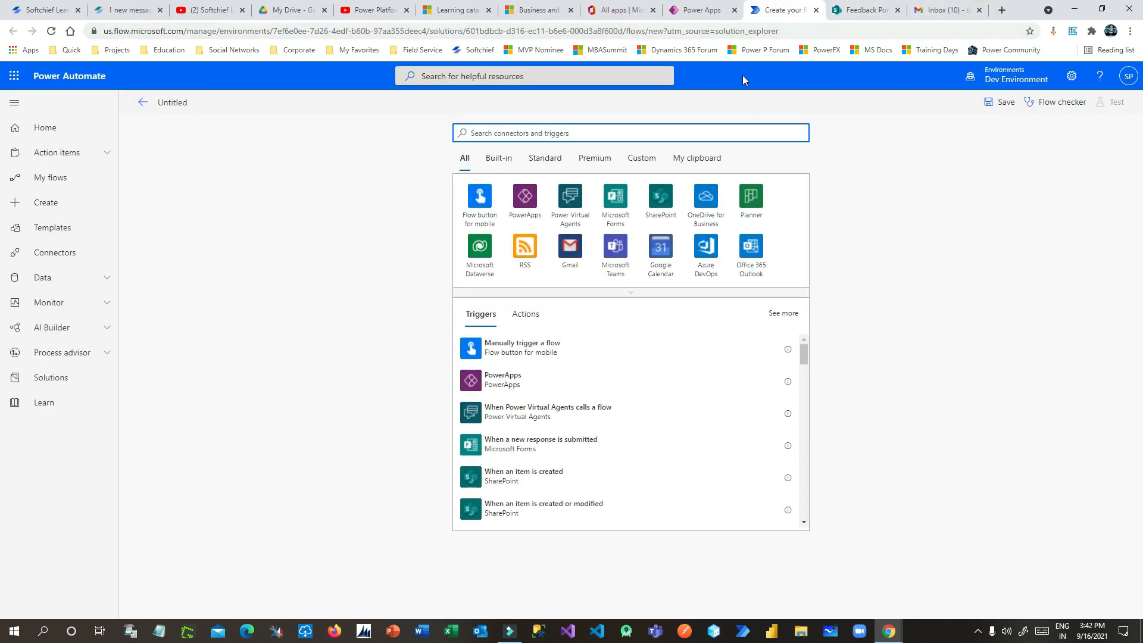
left_click(178, 102)
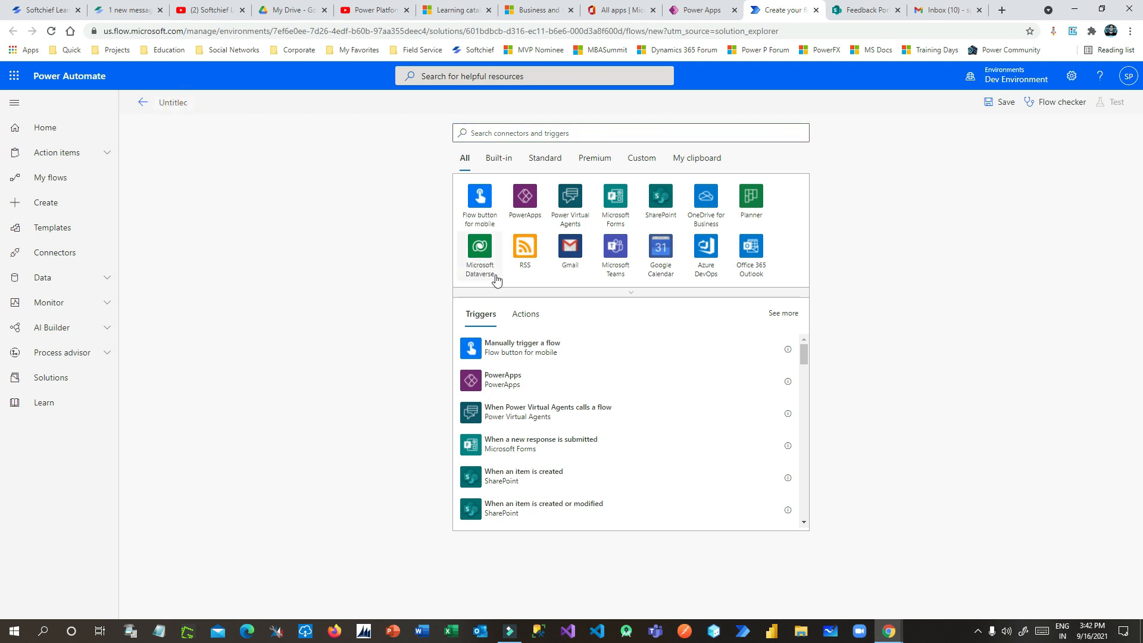
type("Su")
Add the Microsoft Forms trigger 'When a new response is submitted'
left_click(508, 134)
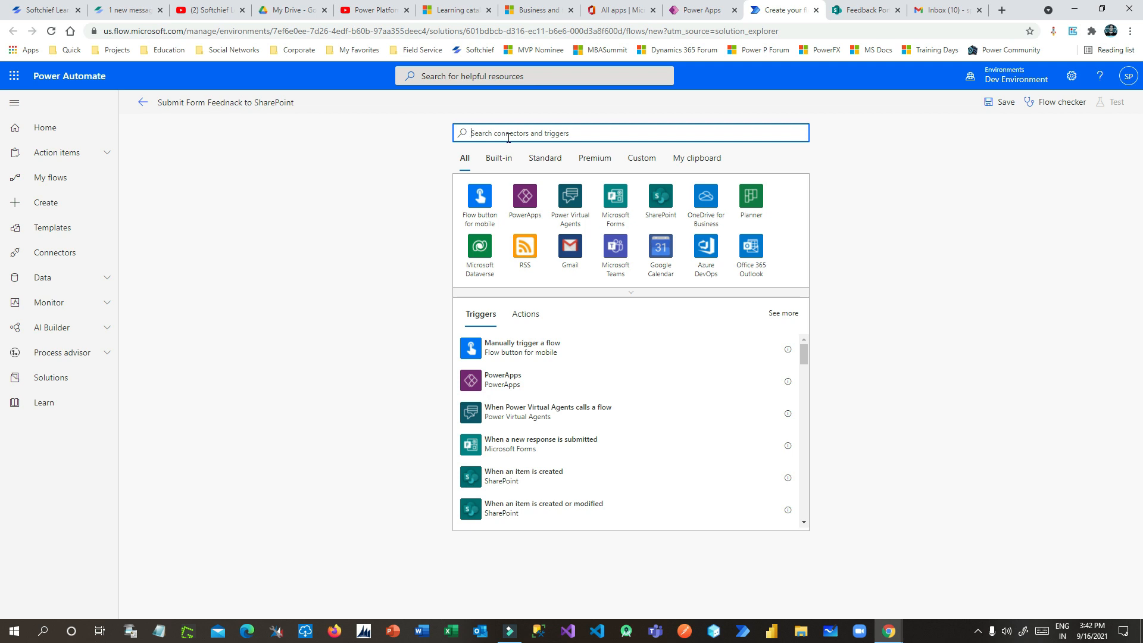
left_click(616, 199)
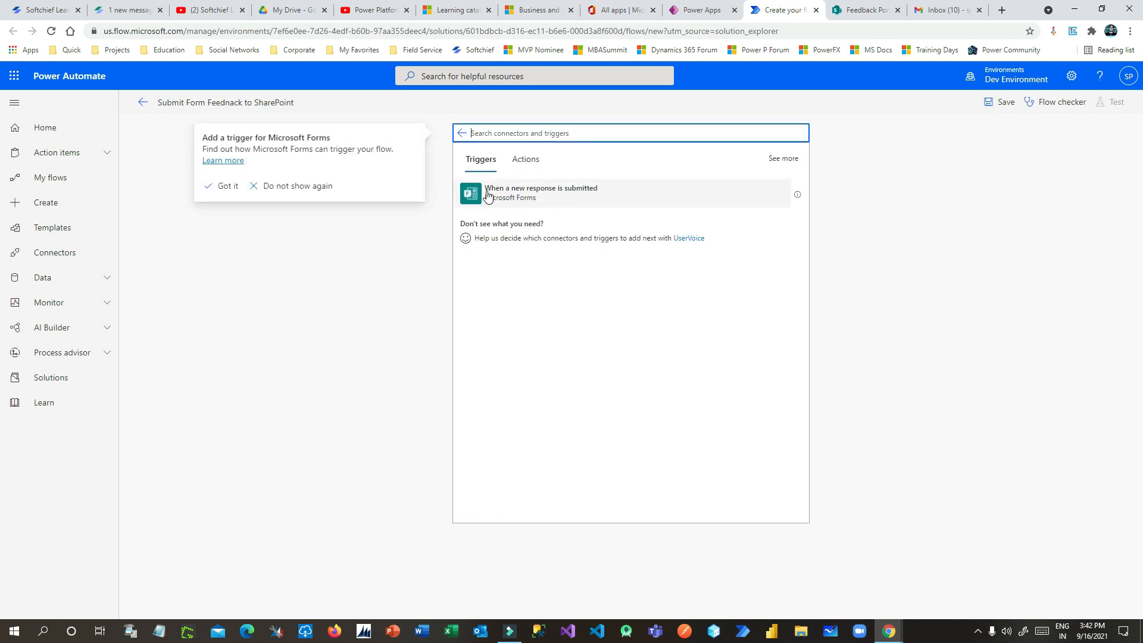
left_click(573, 196)
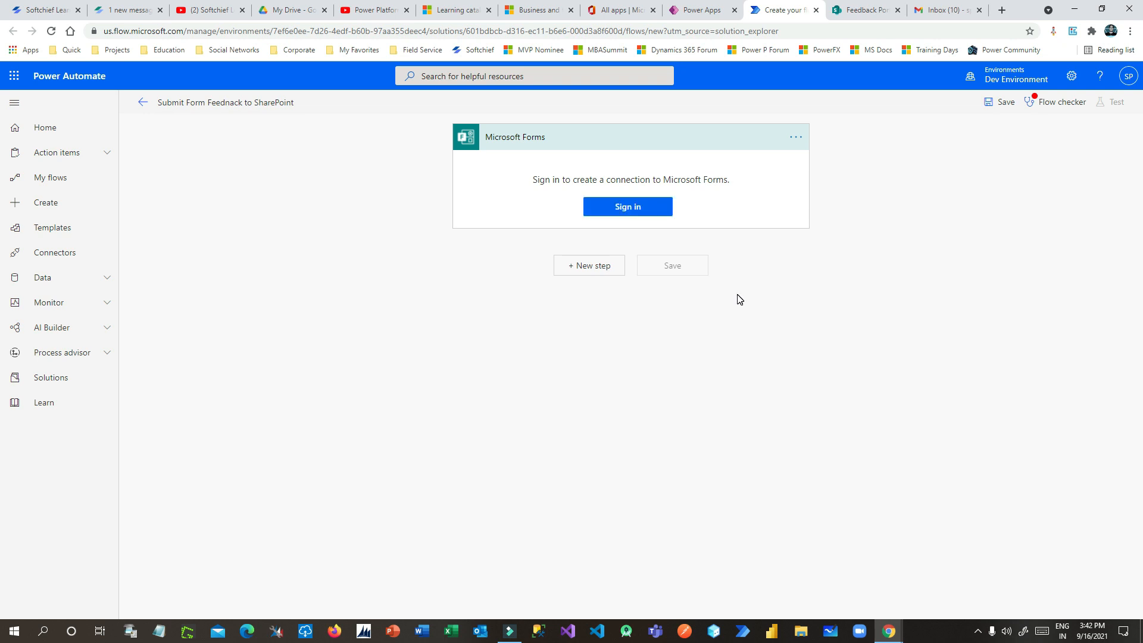
left_click(782, 164)
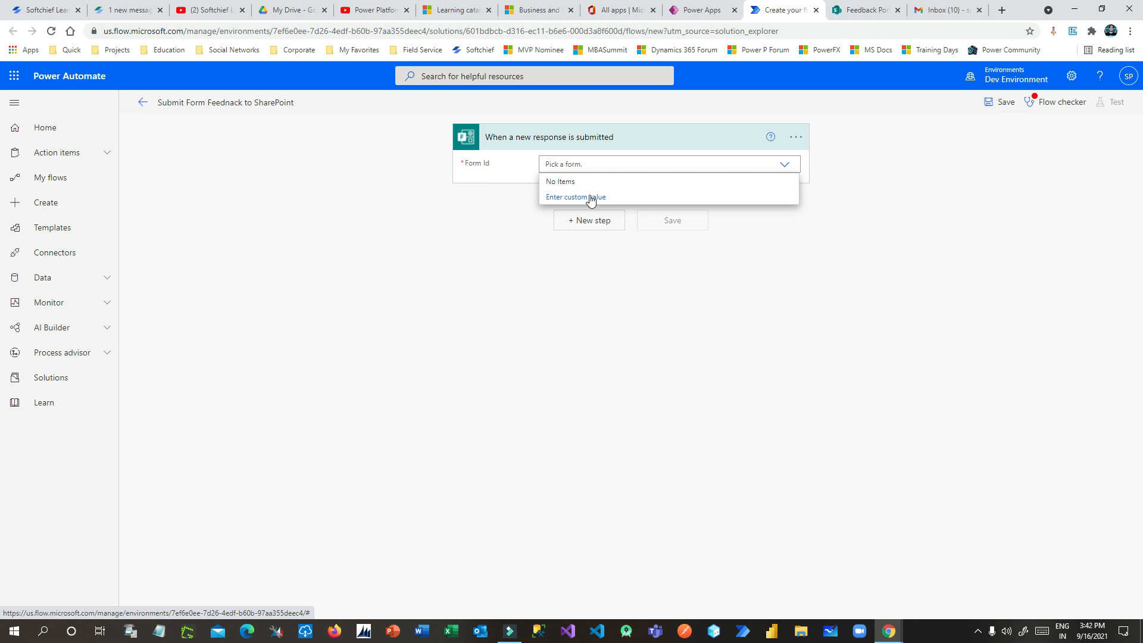
Choose a custom Form Id value and copy the 'Feedback Form' title from the Google form
left_click(586, 199)
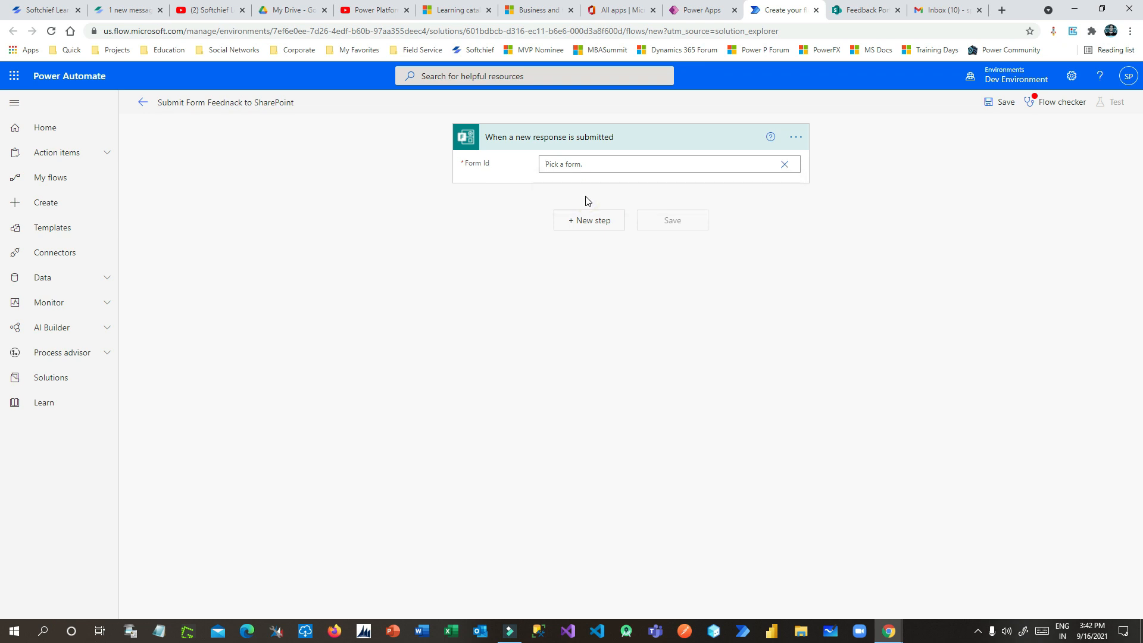
left_click(888, 632)
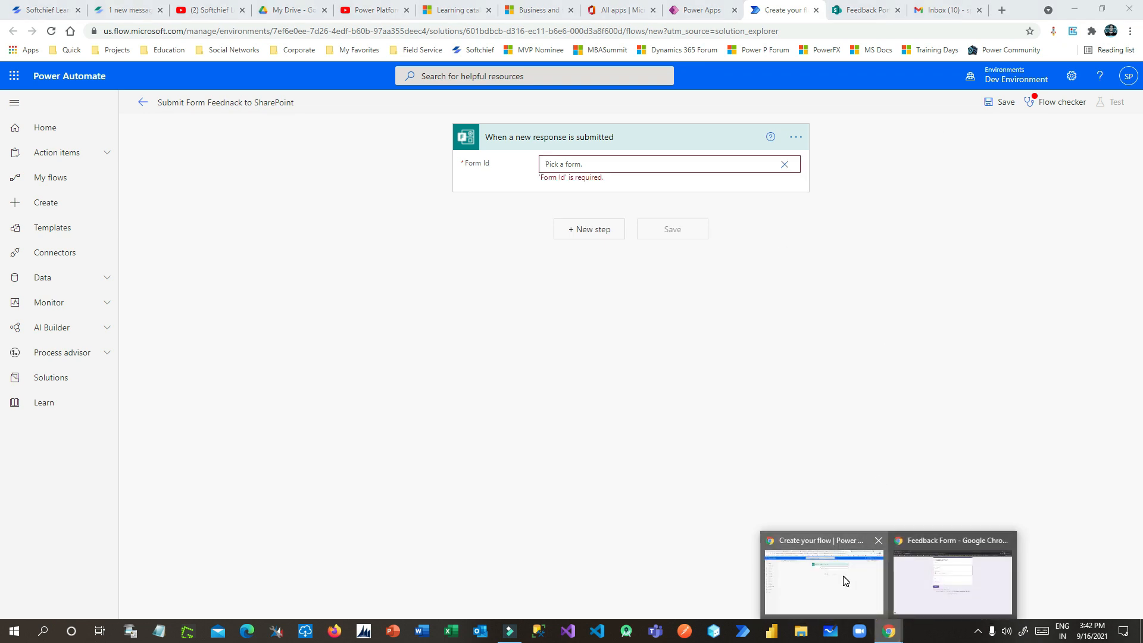
left_click(934, 572)
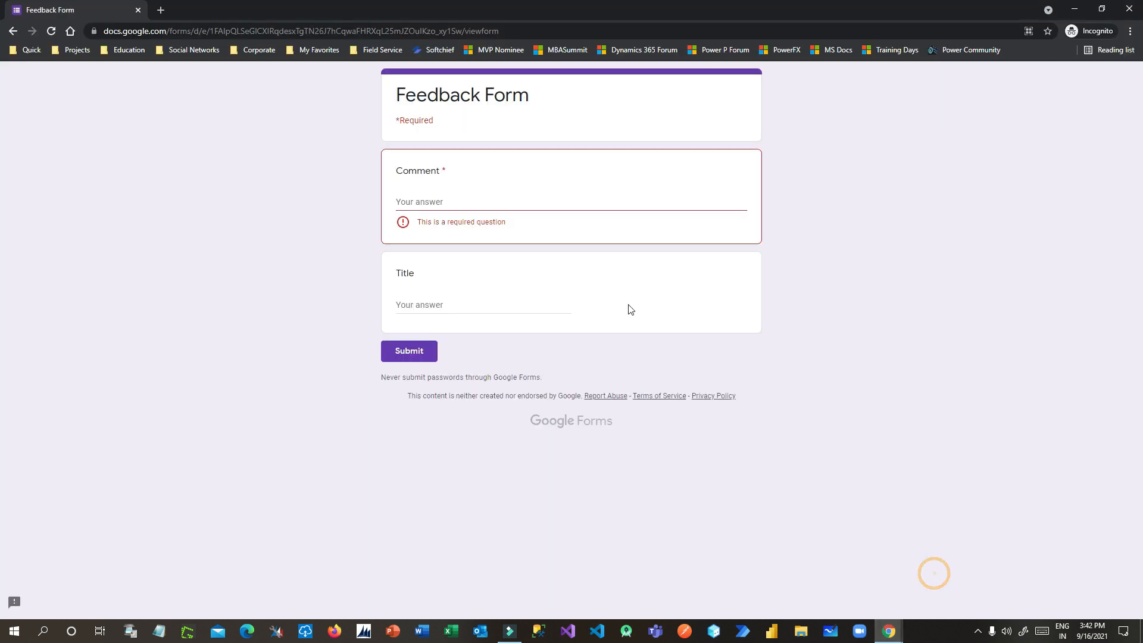
left_click(448, 96)
double_click(447, 95)
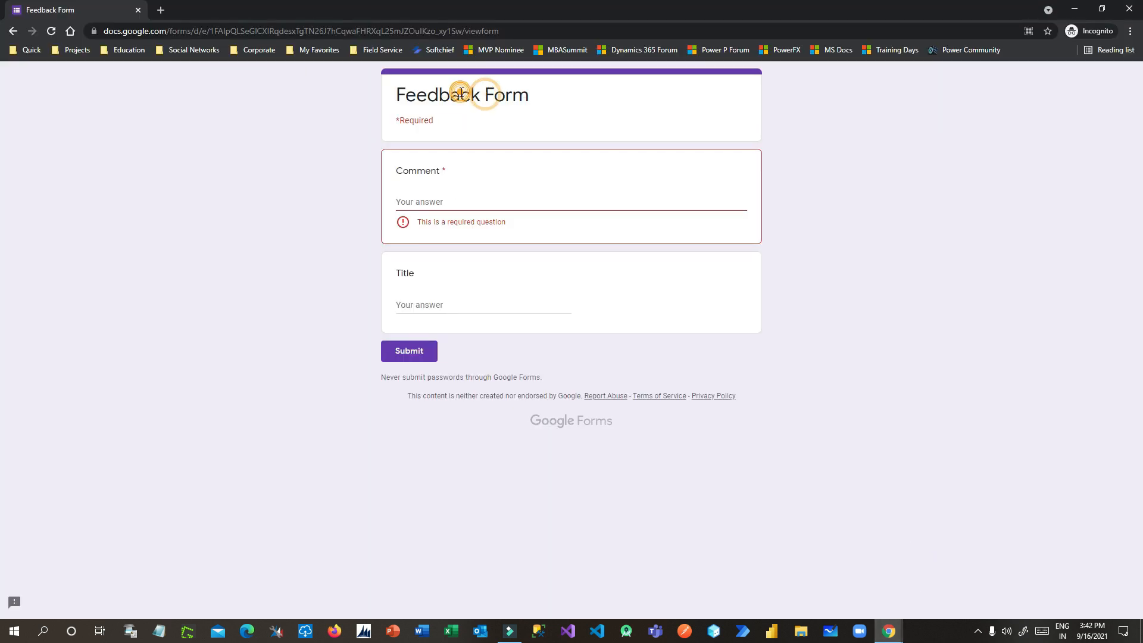
triple_click(447, 95)
Paste 'Feedback Form' into the trigger's Form Id field
left_click(1074, 9)
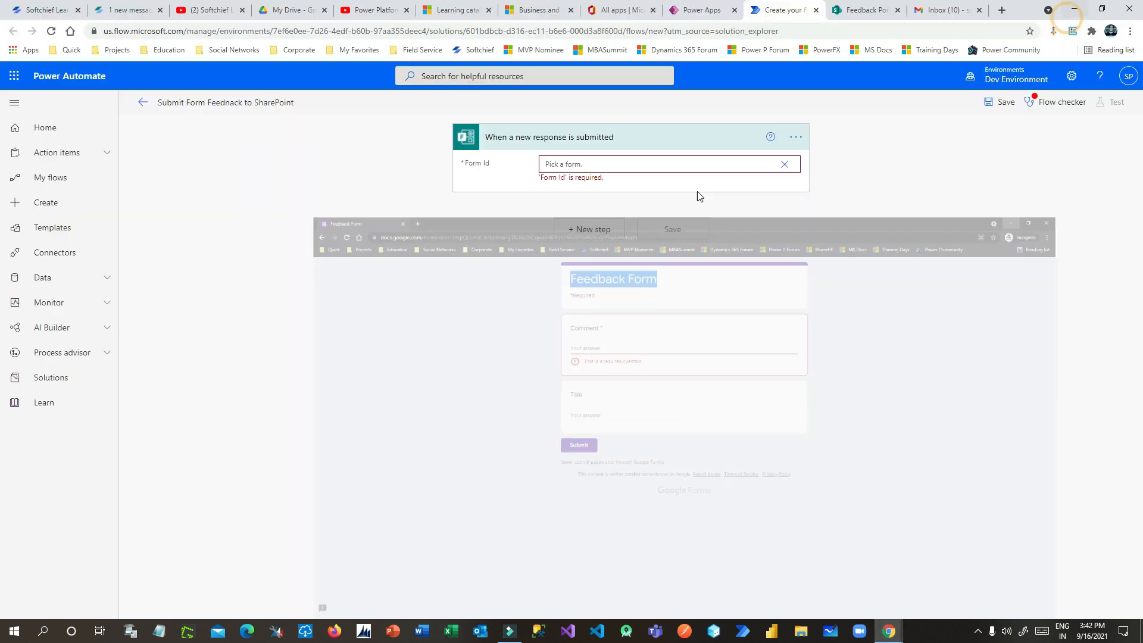
left_click(607, 165)
key("ctrl+v")
left_click(558, 176)
left_click(786, 299)
left_click(590, 347)
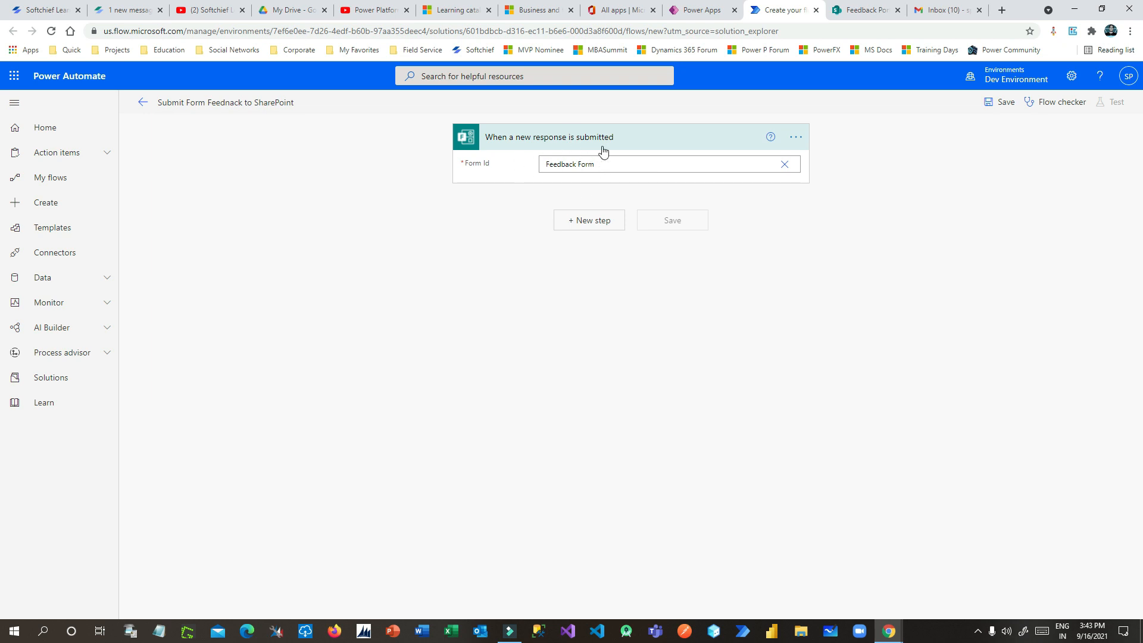
left_click(599, 221)
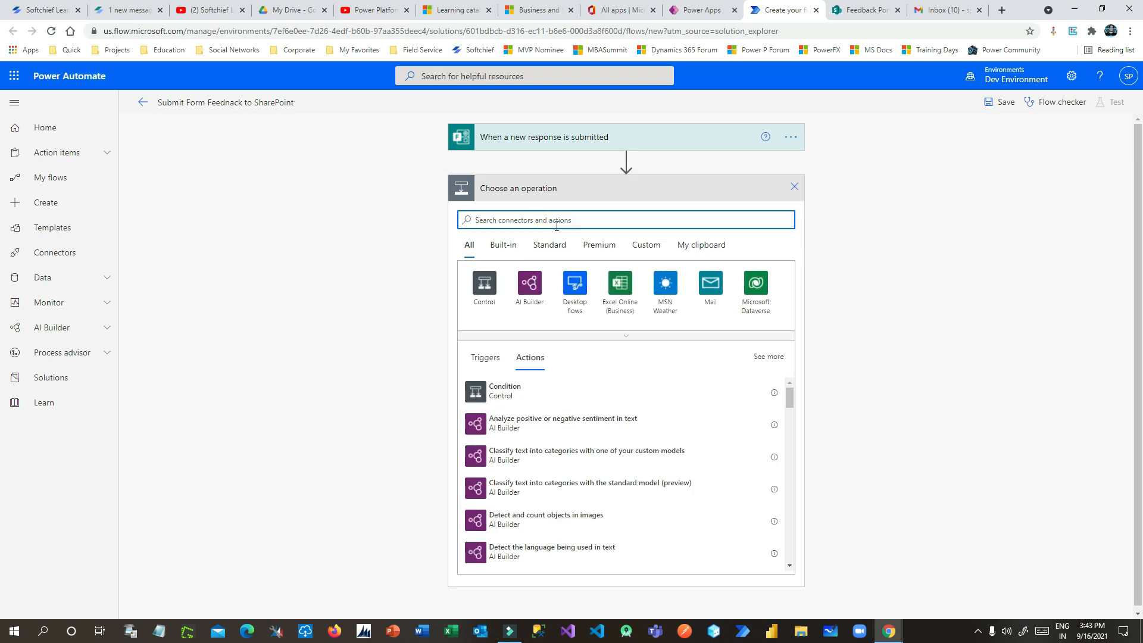
Add a Run a Child Flow action that calls Feedback Child Flow
type("run child")
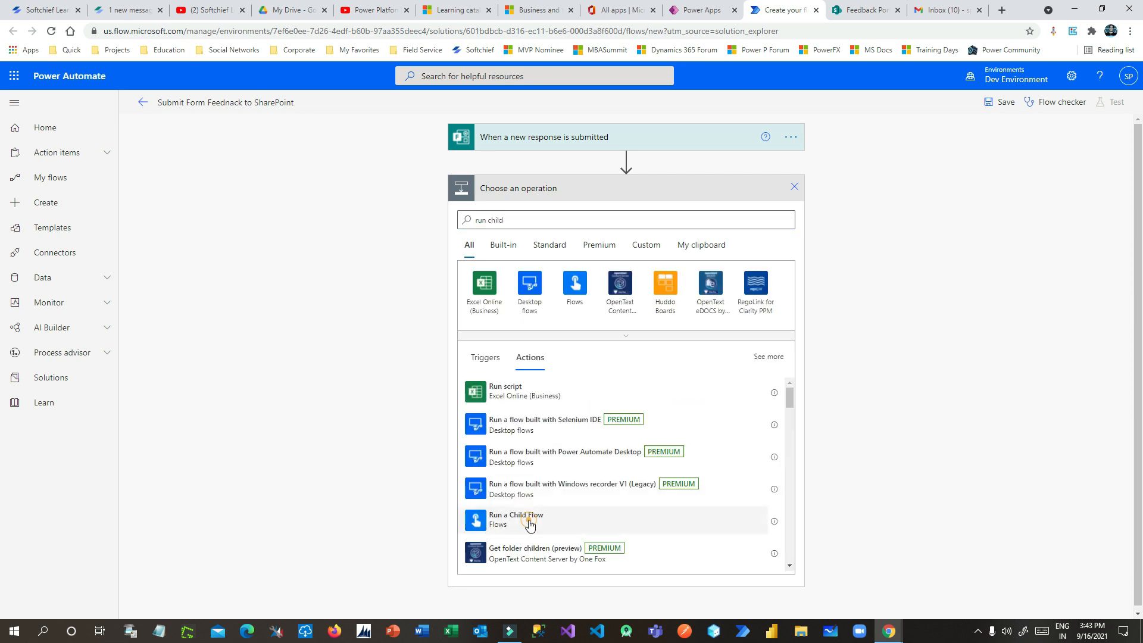
left_click(527, 523)
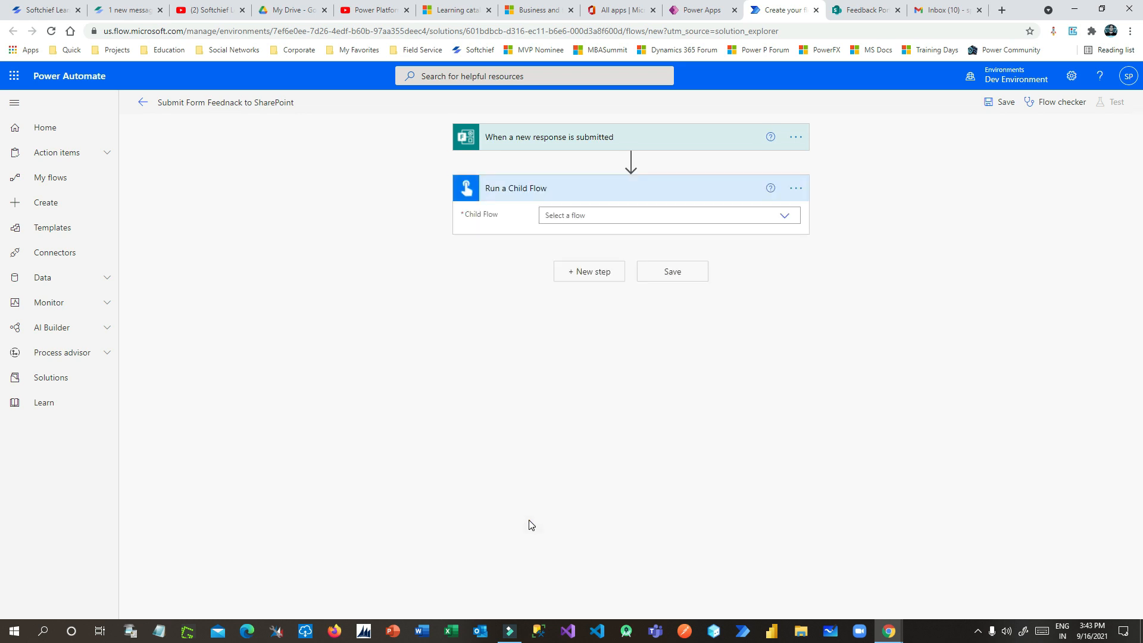
left_click(785, 217)
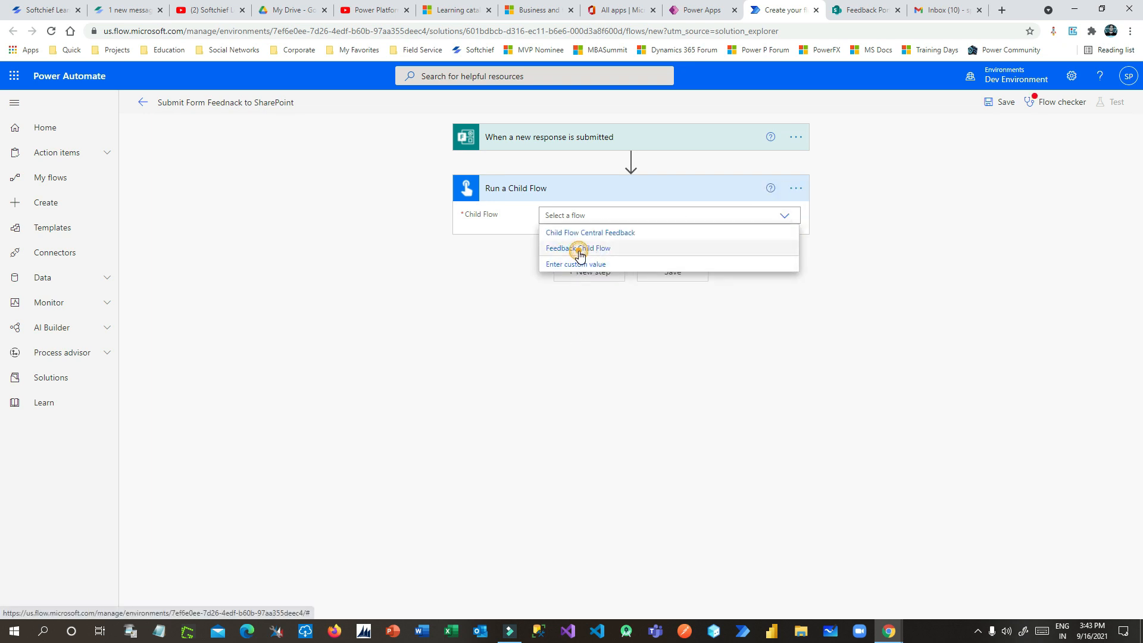
left_click(586, 247)
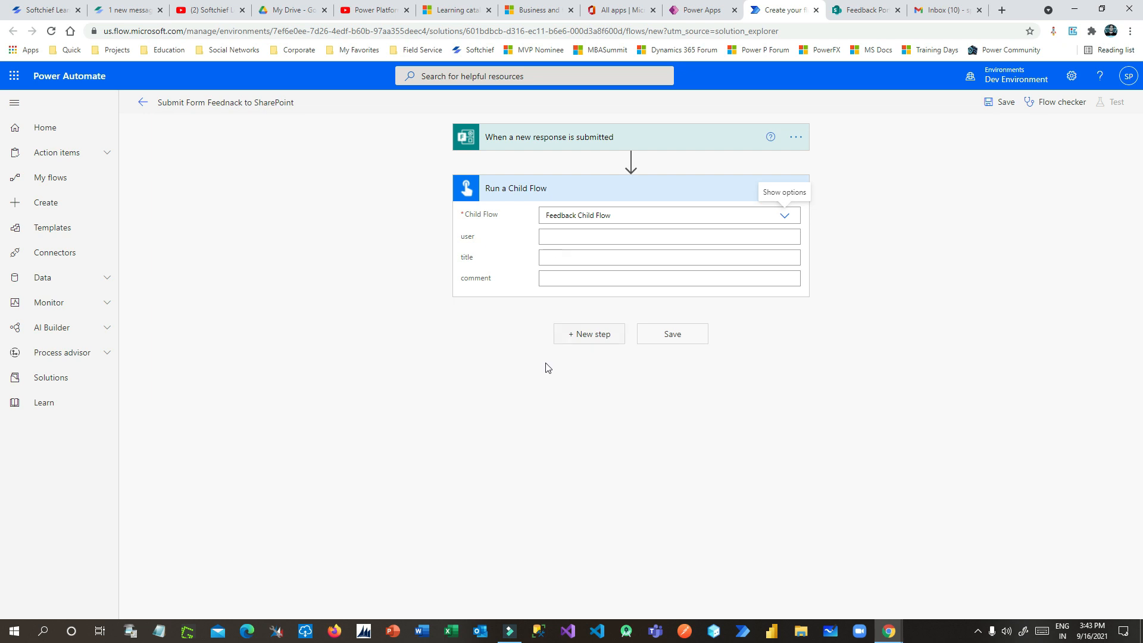
left_click(564, 236)
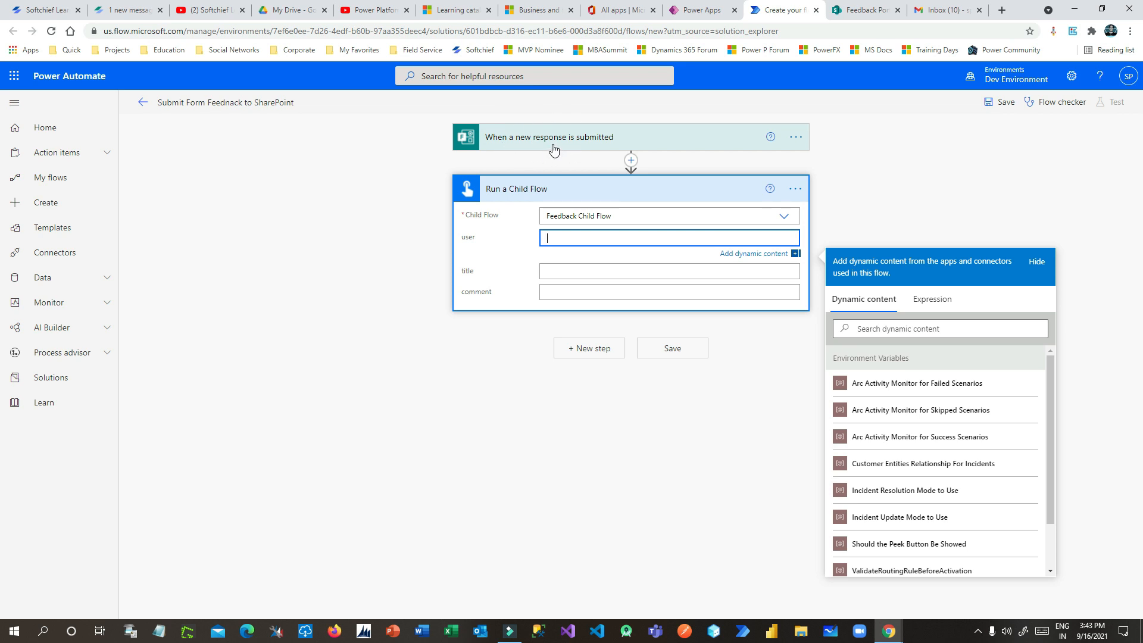
scroll(1030, 466, "down", 2)
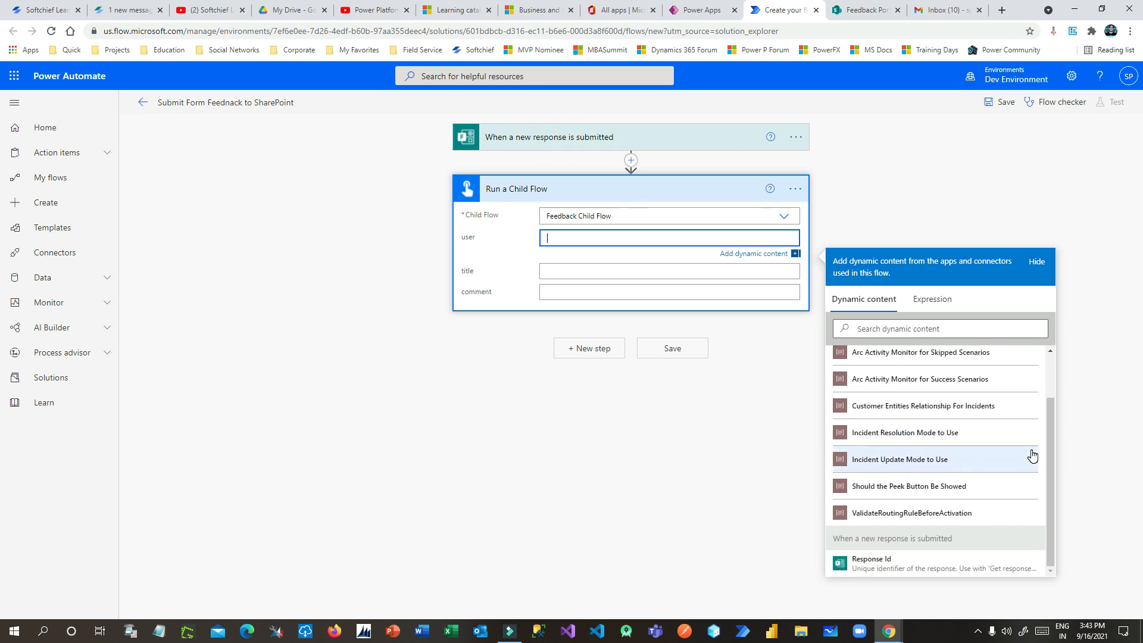
left_click(1051, 470)
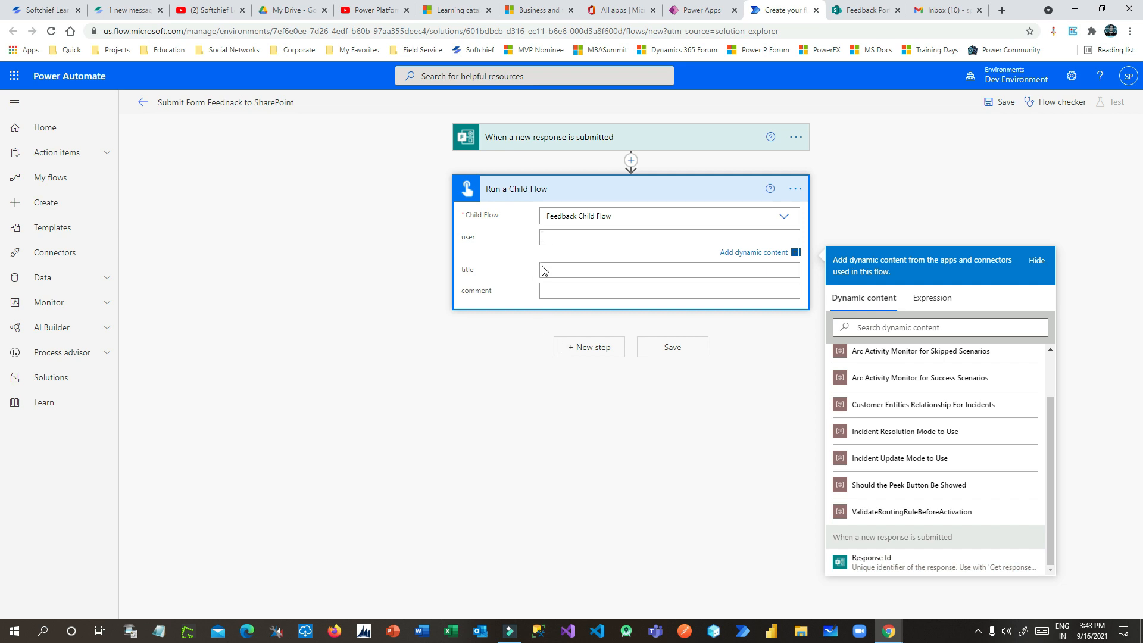
Insert a Microsoft Forms 'Get response details' action between the trigger and the child flow
left_click(631, 161)
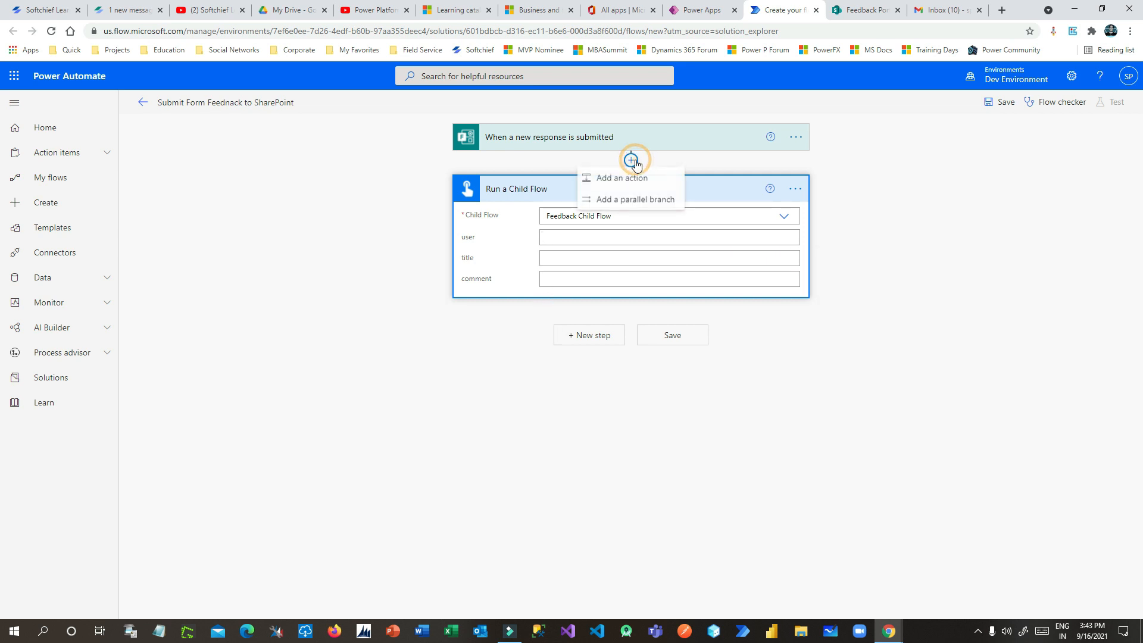
left_click(630, 176)
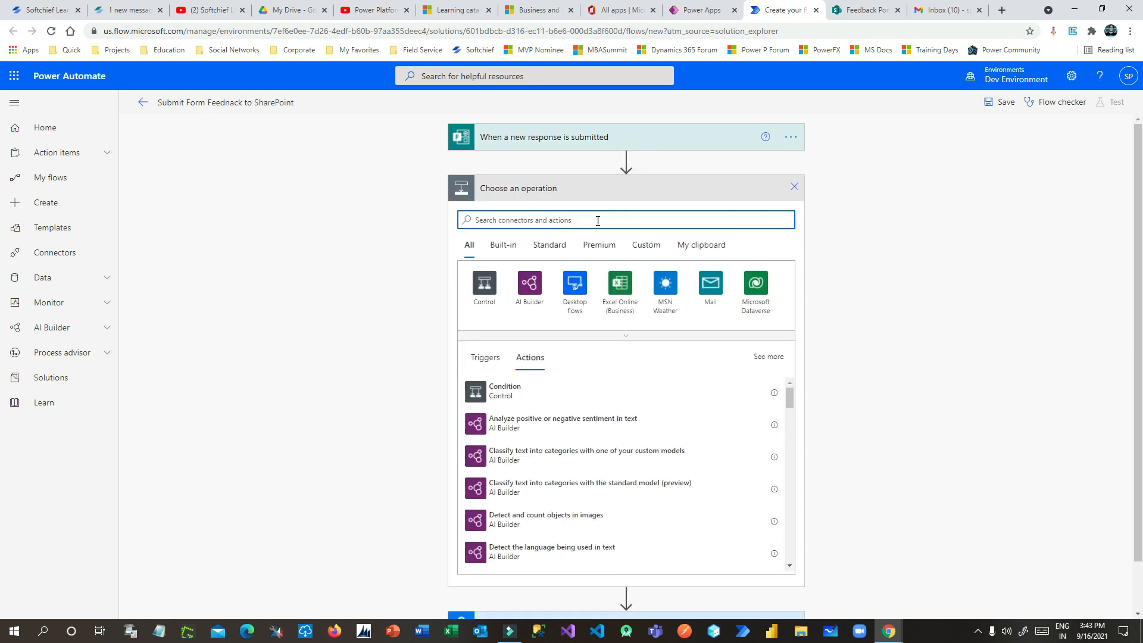
type("forms")
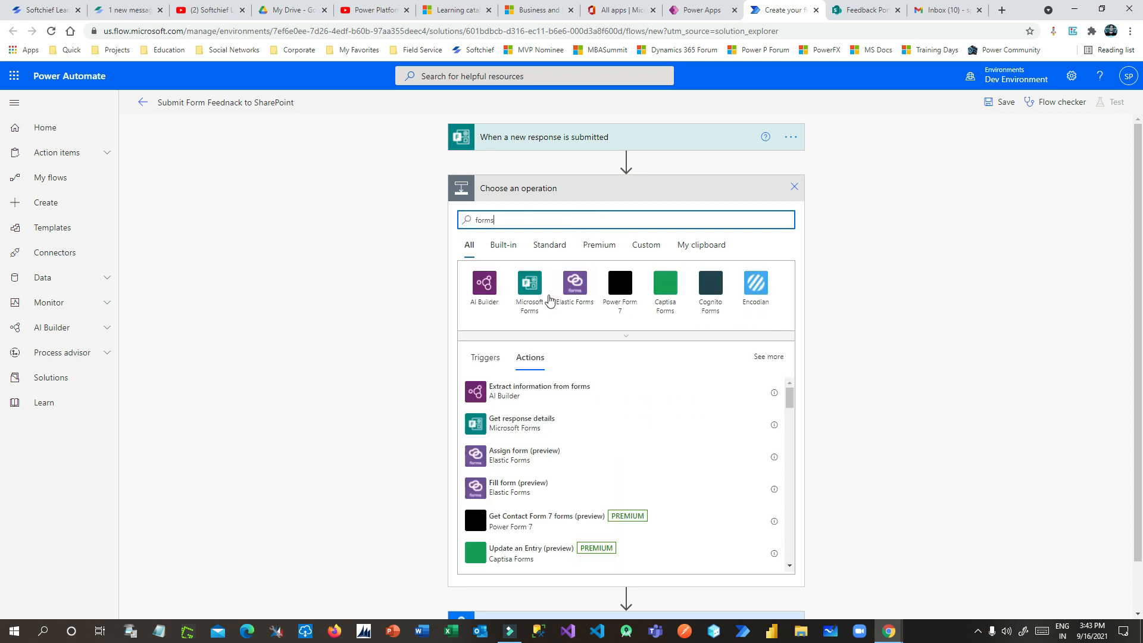
left_click(534, 279)
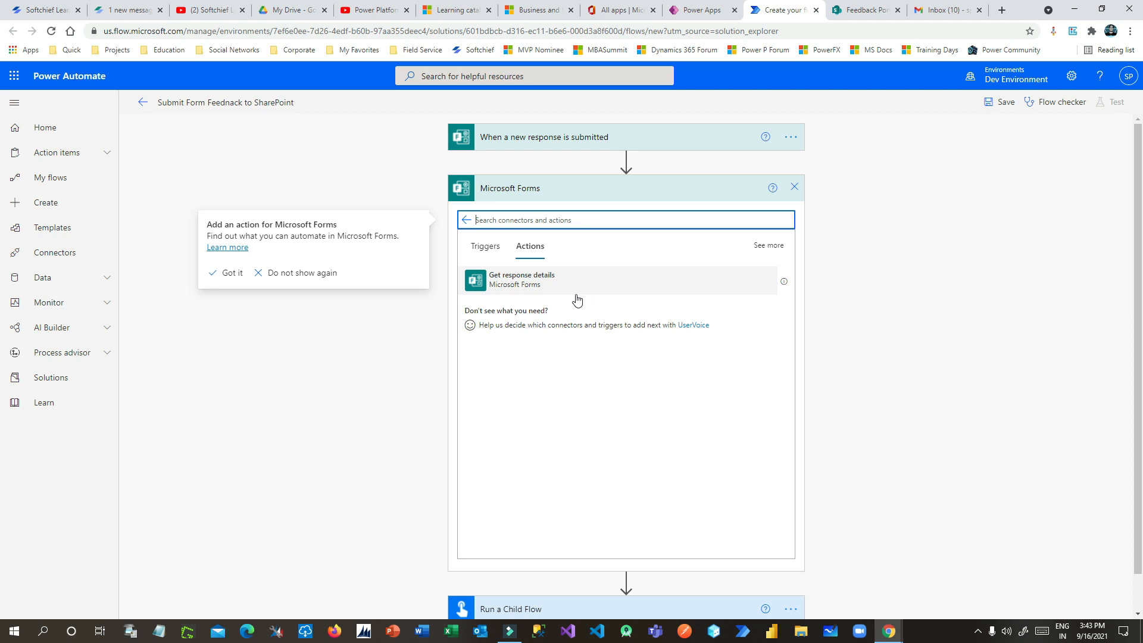
left_click(560, 272)
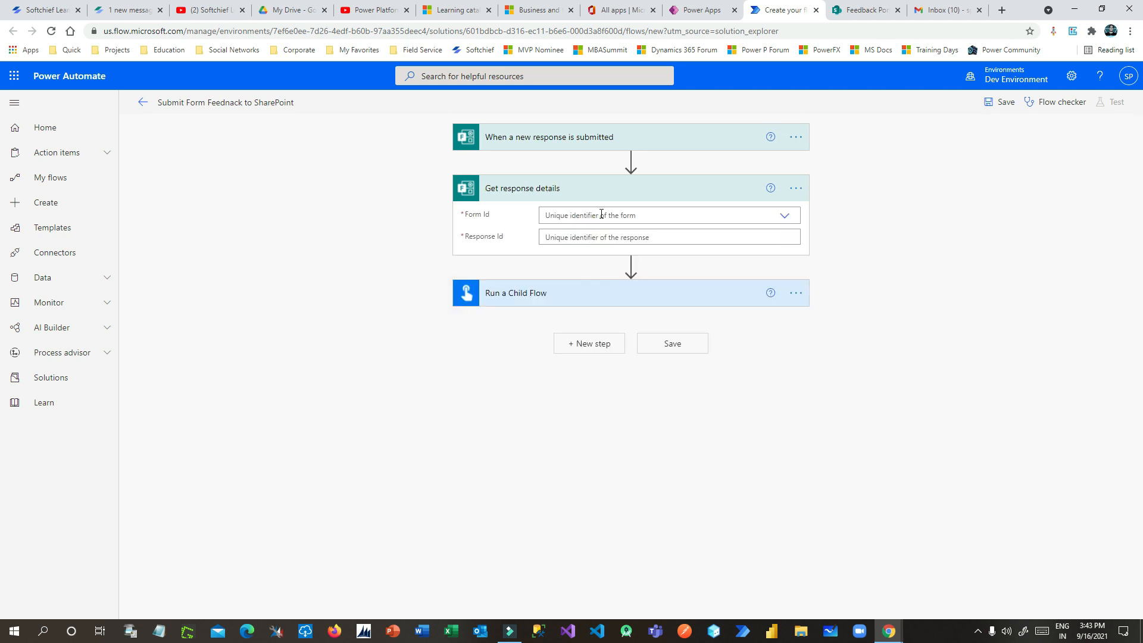
Set its Form Id to the custom value 'Feedback Form' copied from the trigger
left_click(601, 214)
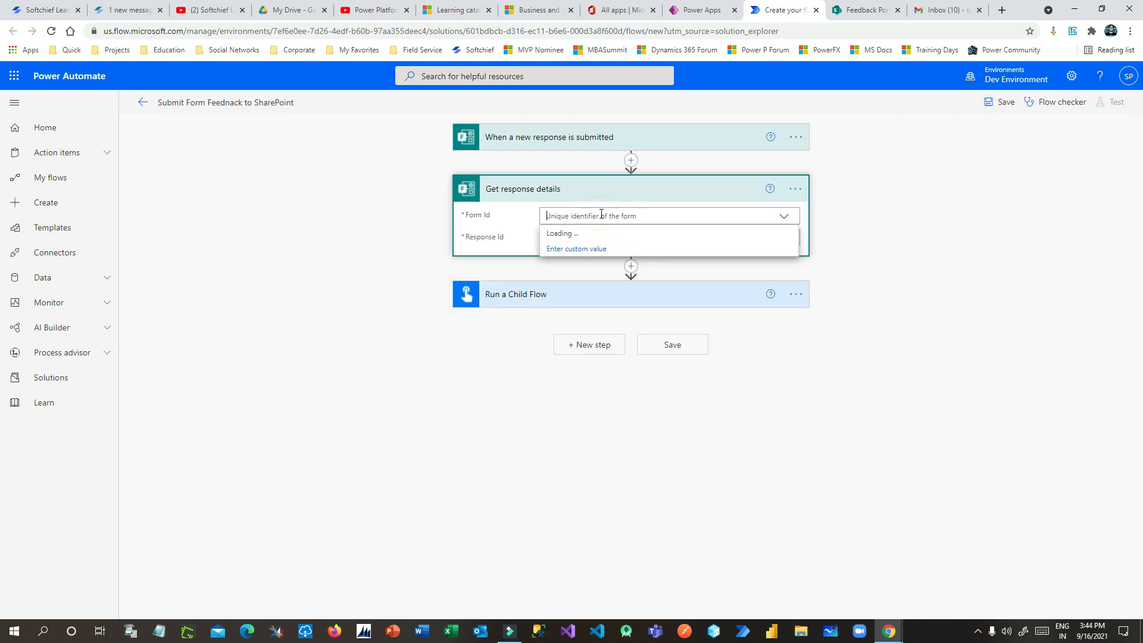
left_click(778, 217)
left_click(641, 216)
left_click(635, 135)
triple_click(613, 164)
key("ctrl+c")
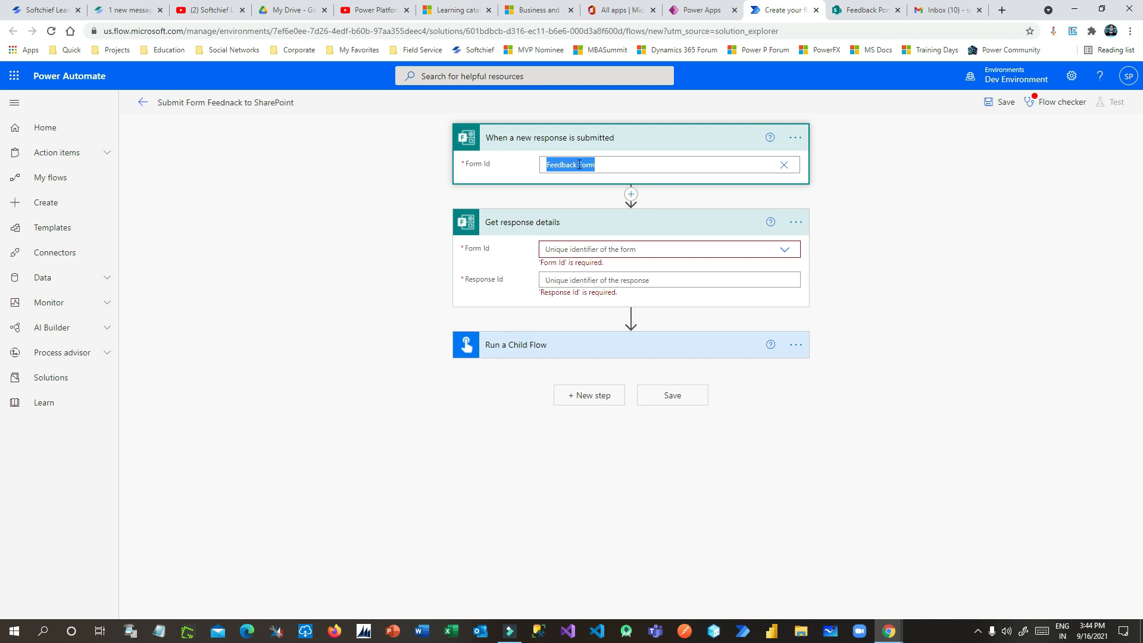
left_click(670, 248)
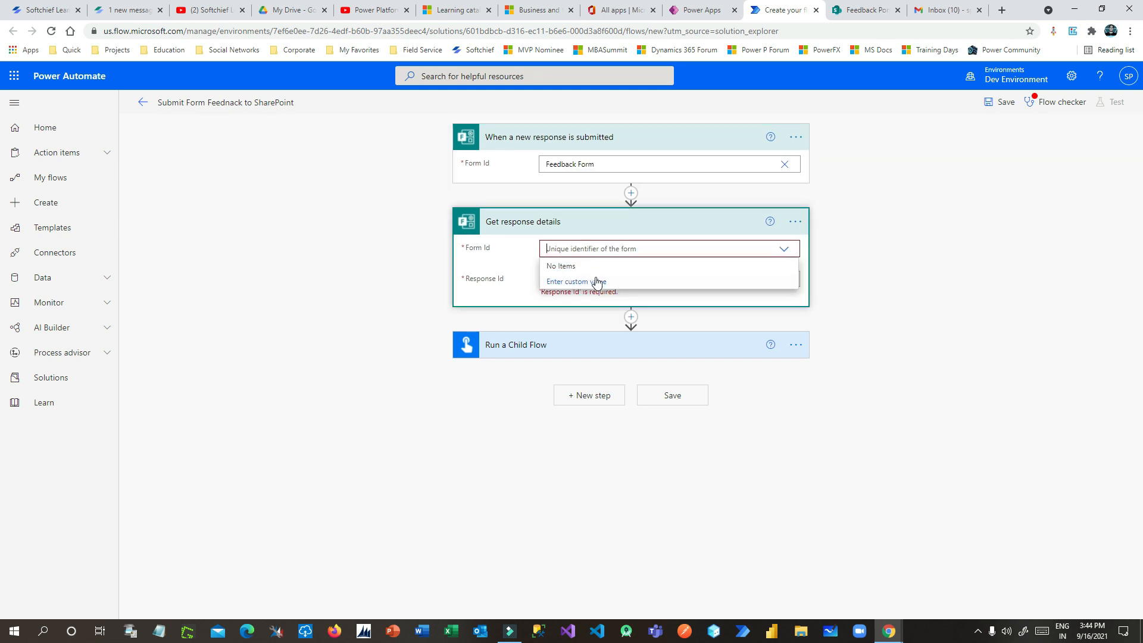
left_click(597, 281)
key("ctrl+v")
left_click(552, 266)
Fill Response Id with the trigger's Response Id and collapse the step cards
left_click(607, 272)
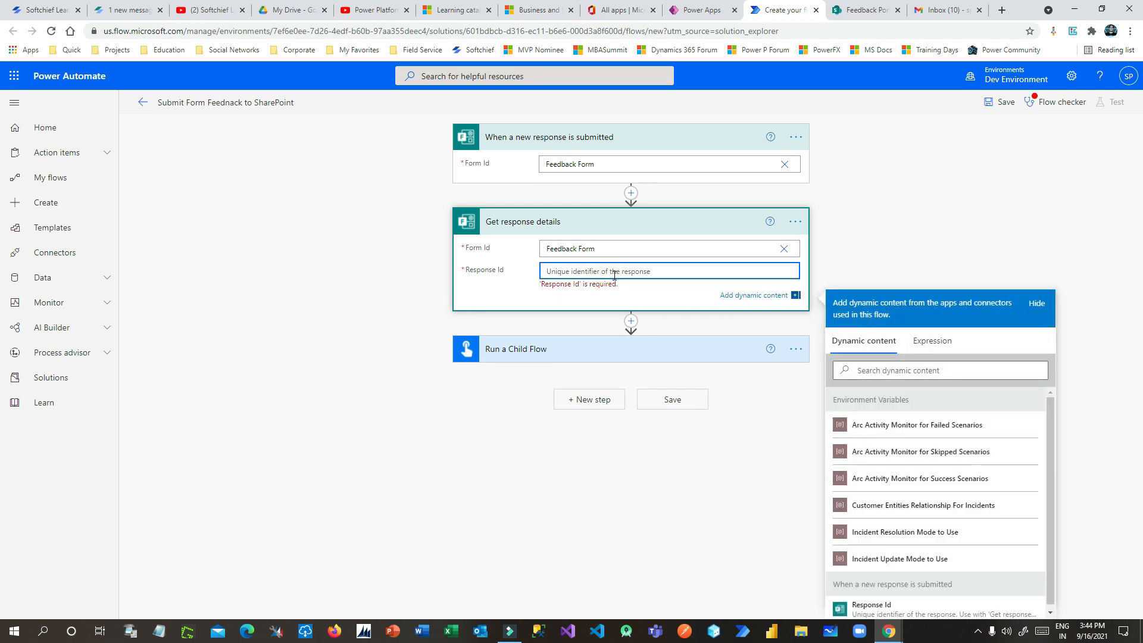
scroll(909, 580, "down", 1)
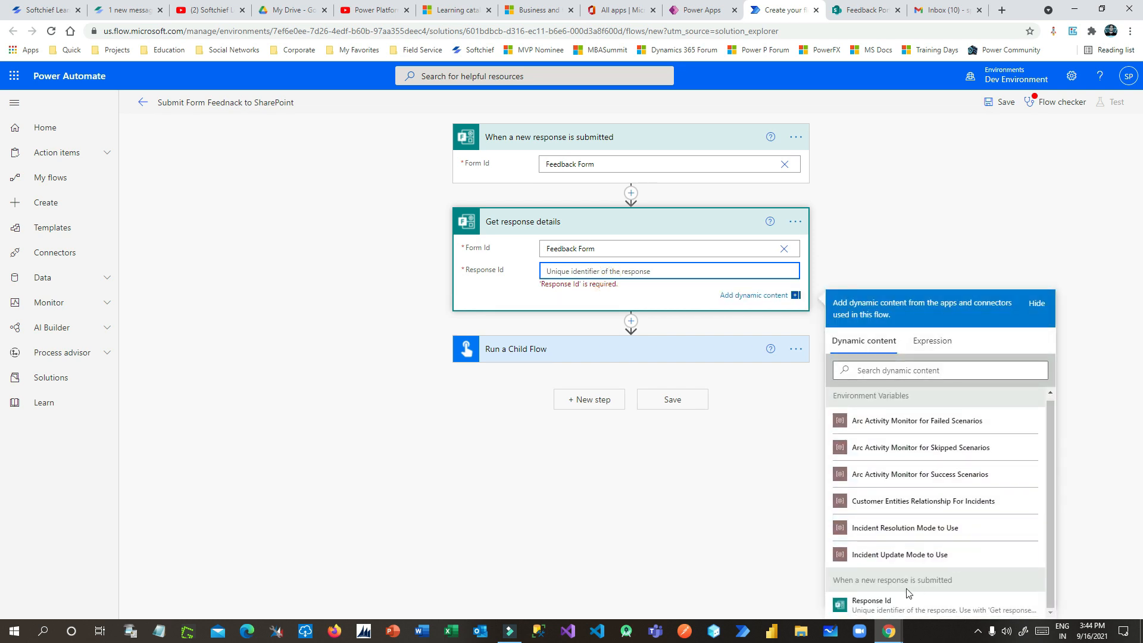
left_click(874, 601)
left_click(529, 281)
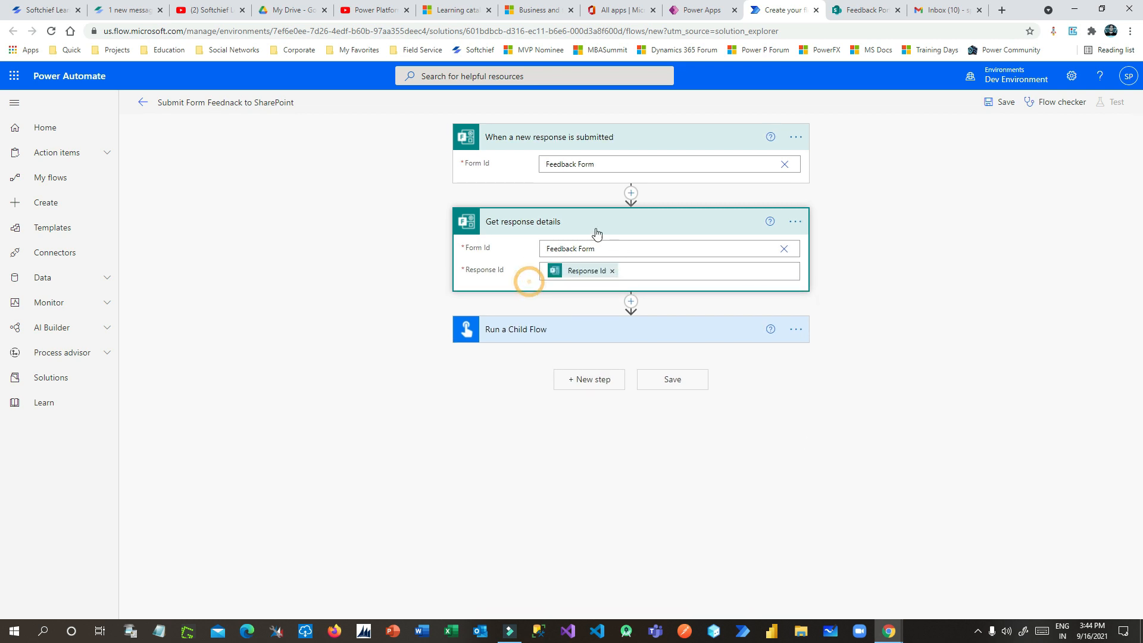
left_click(597, 233)
left_click(602, 136)
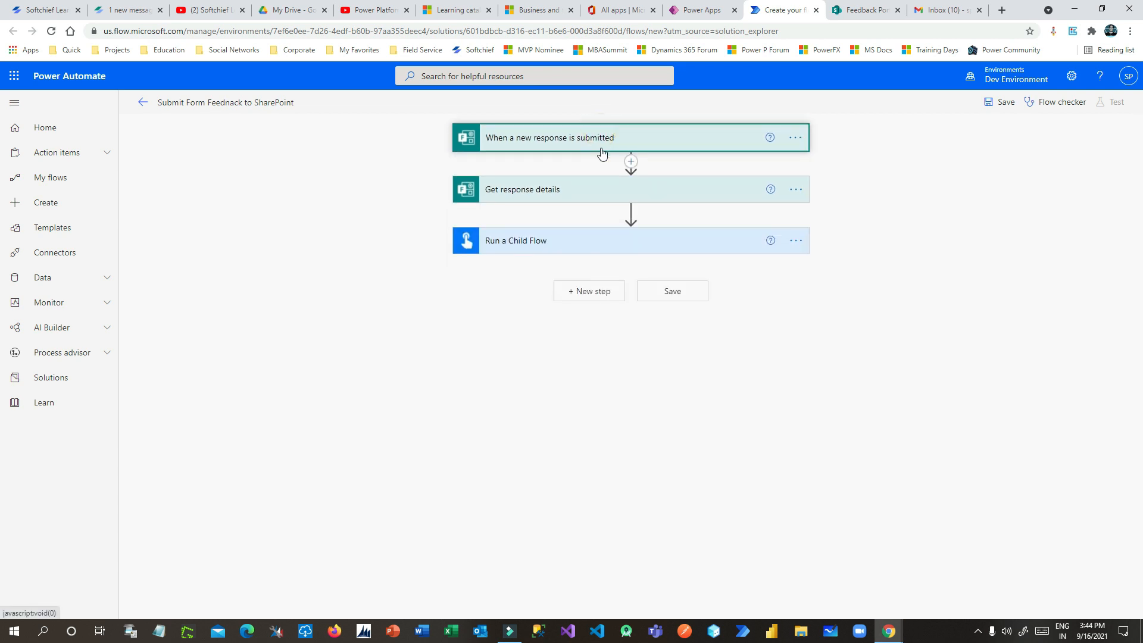
left_click(580, 189)
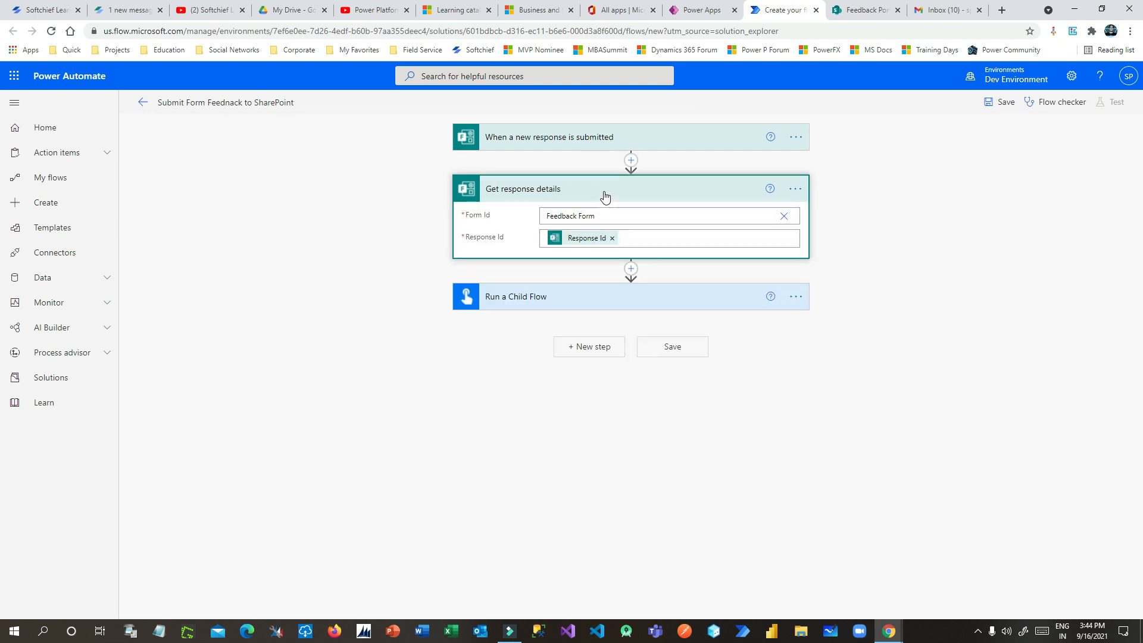
left_click(604, 192)
Set the child flow's user input to the Responders' Email dynamic value
left_click(612, 244)
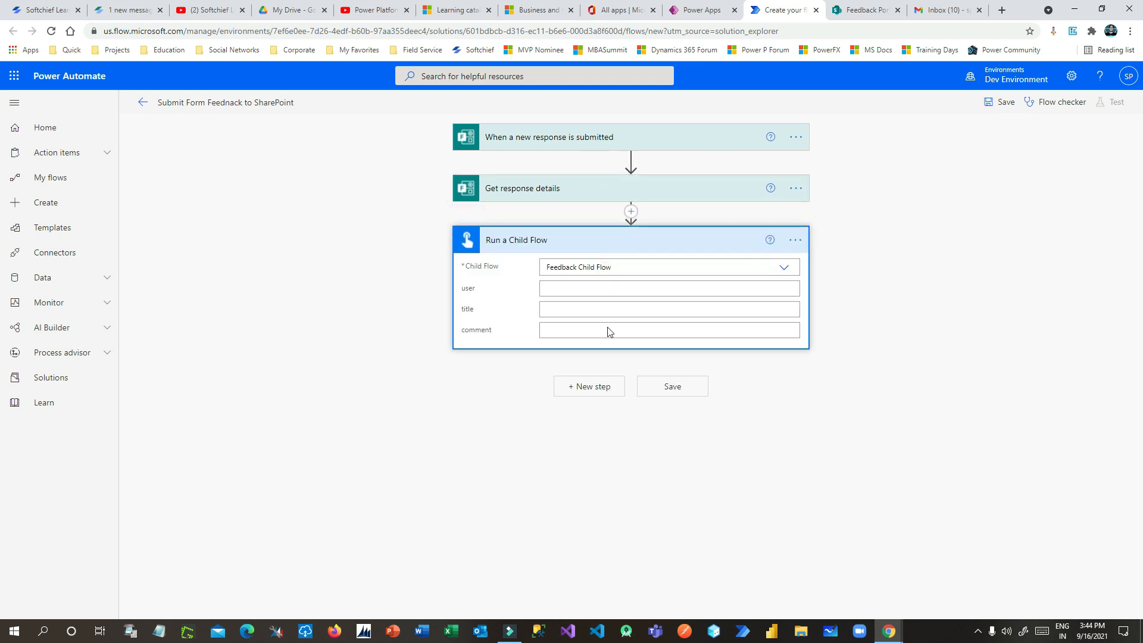
left_click(562, 290)
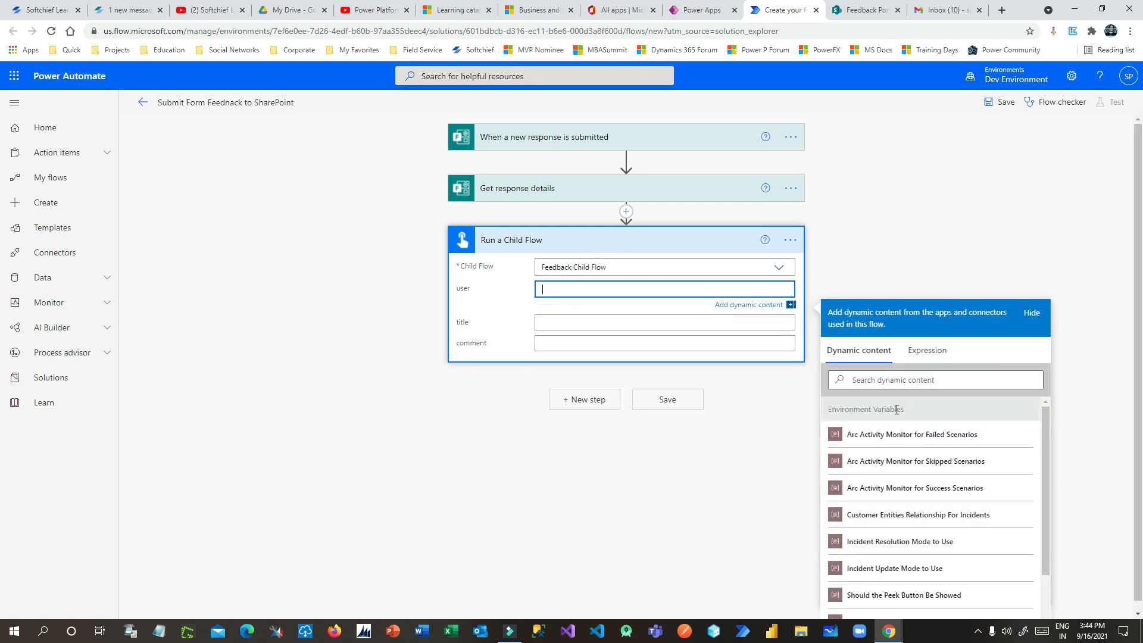
scroll(895, 410, "down", 2)
scroll(887, 392, "up", 2)
left_click(881, 370)
type("title")
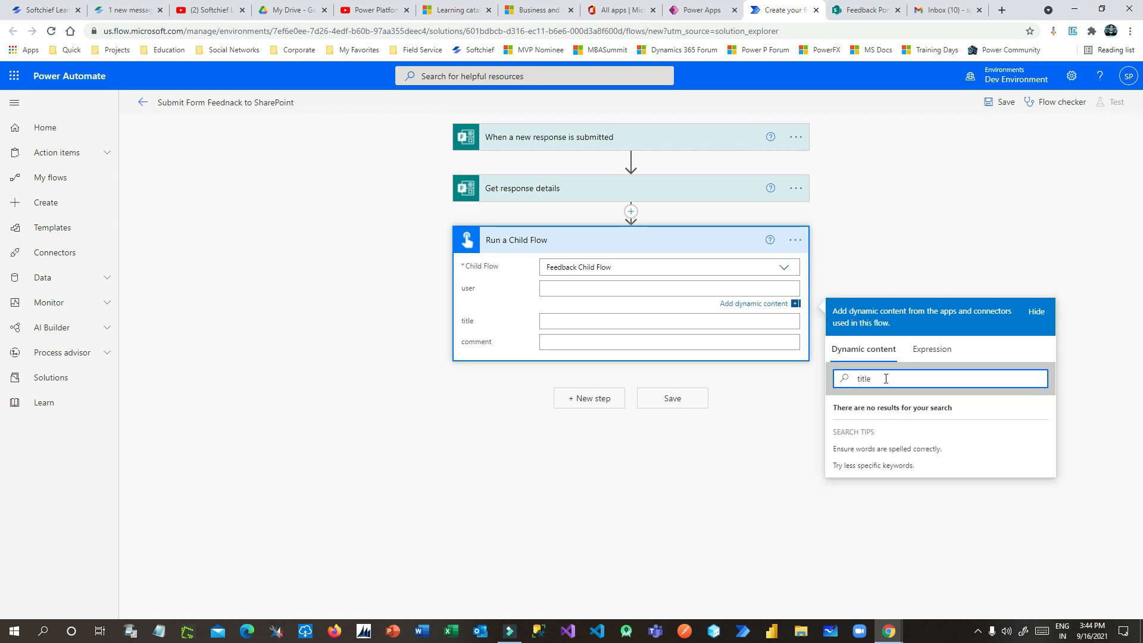
double_click(886, 379)
left_click(925, 379)
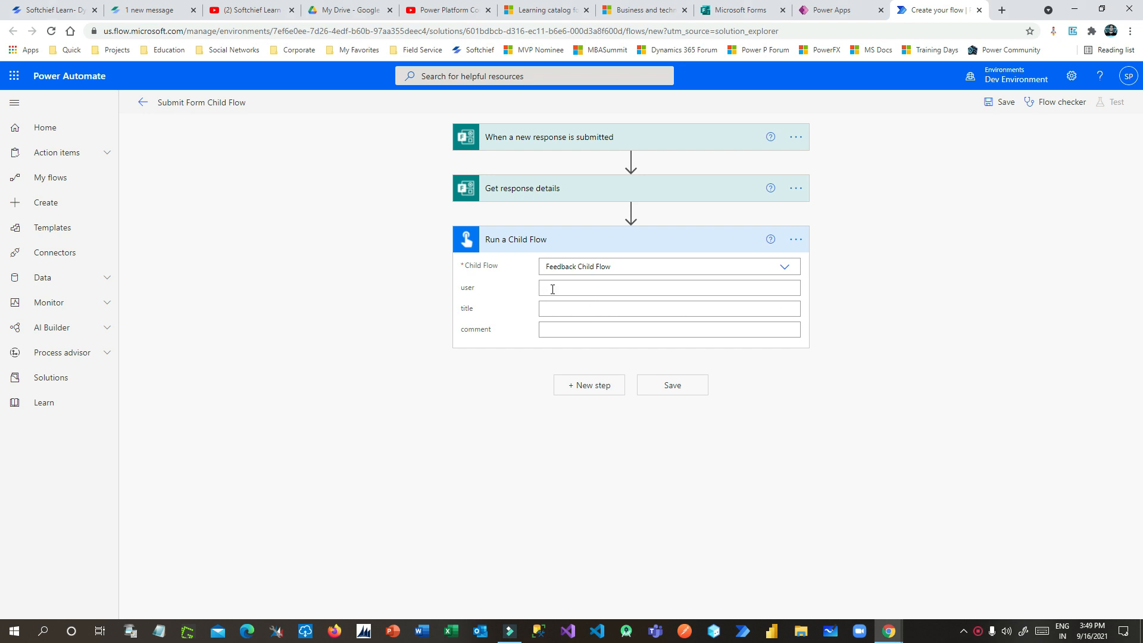
left_click(552, 289)
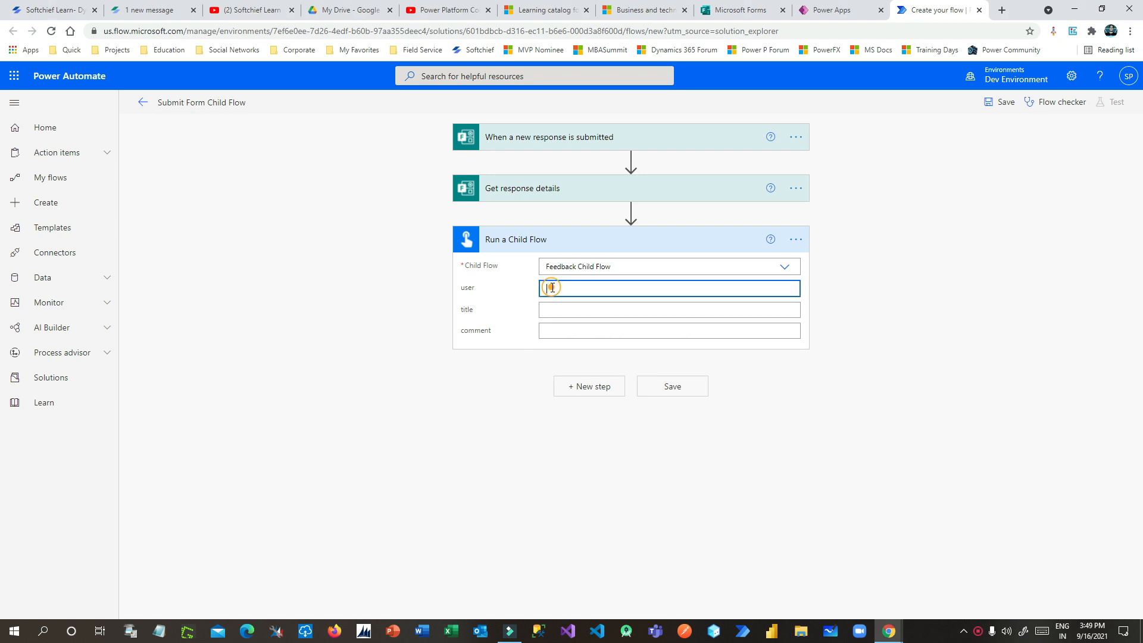
left_click_drag(1045, 427, 1044, 531)
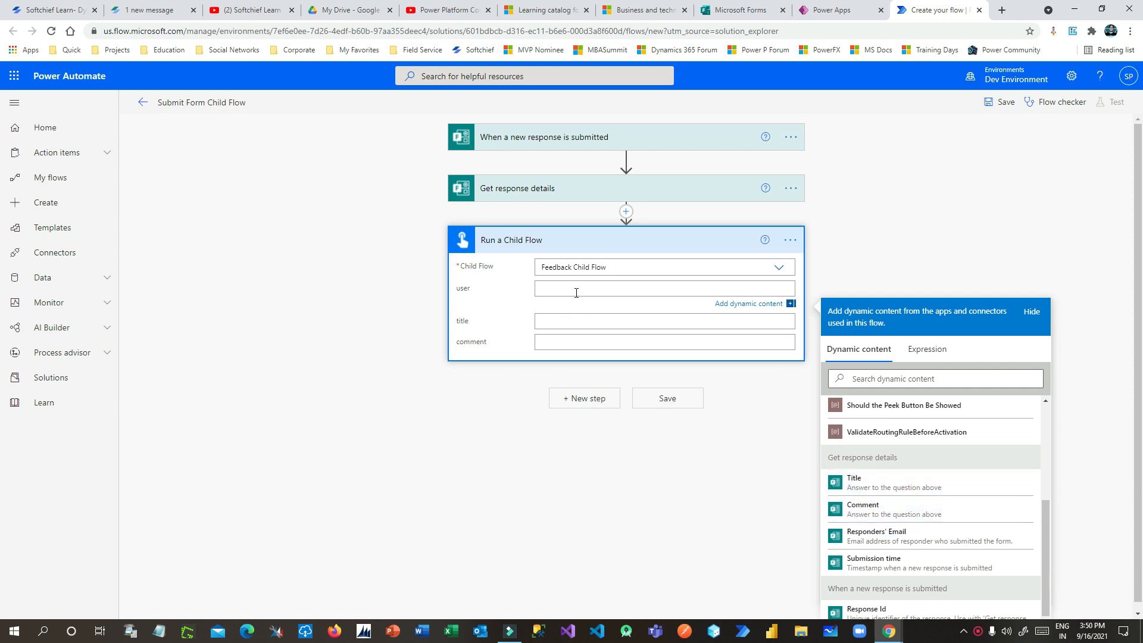
left_click(892, 538)
Fill the title input with the Title answer and comment with the Comment answer
left_click(559, 323)
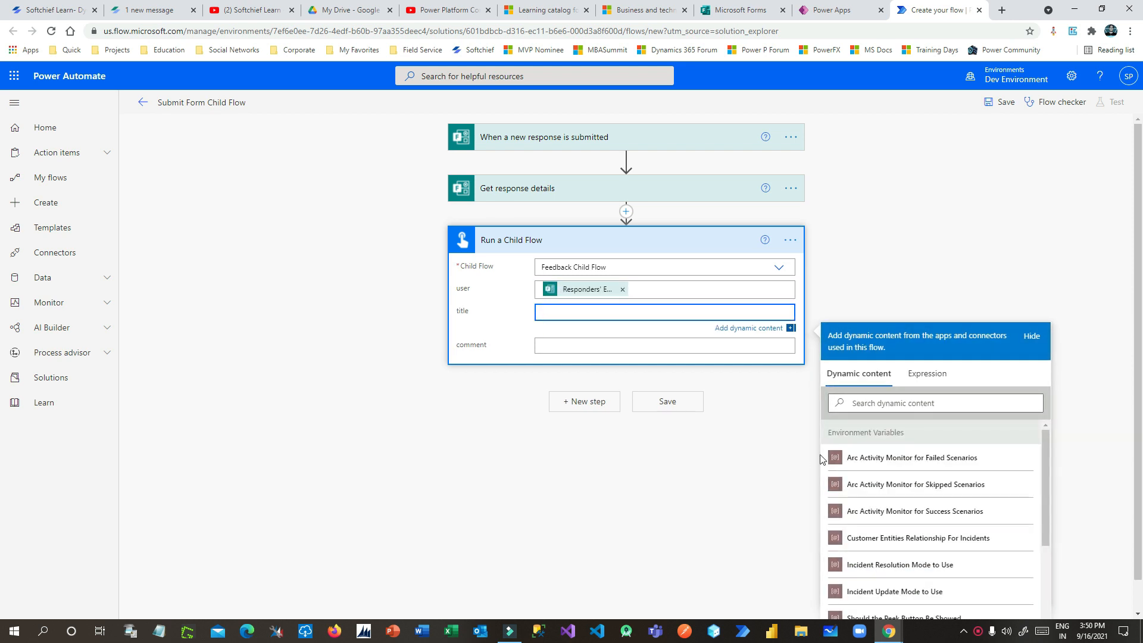
scroll(845, 465, "down", 5)
left_click(863, 477)
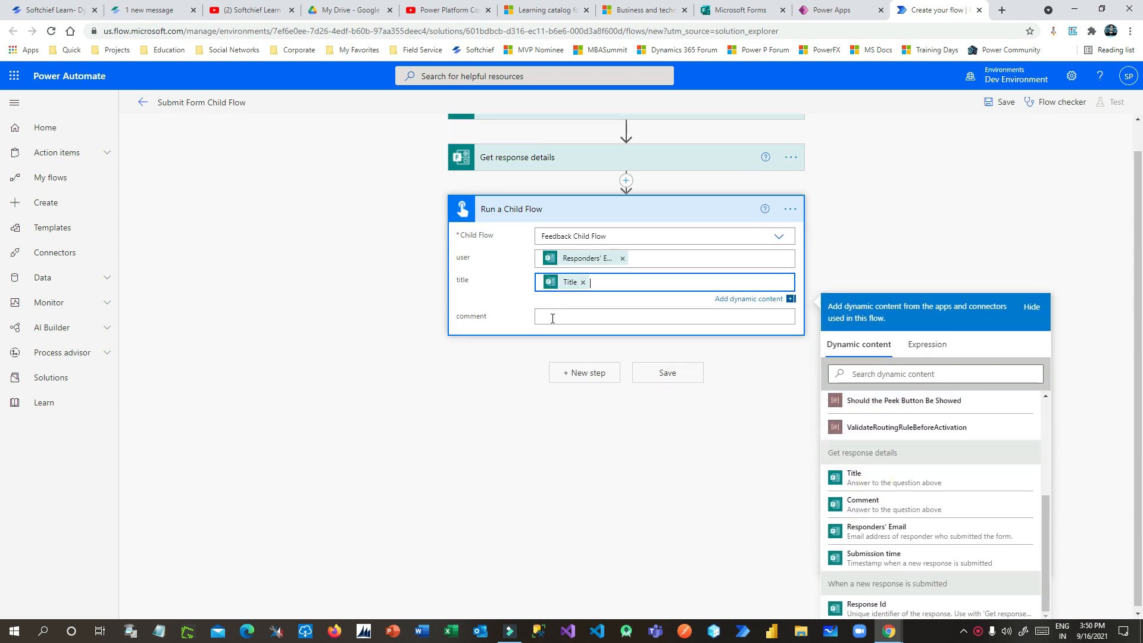
left_click(552, 318)
scroll(958, 523, "down", 8)
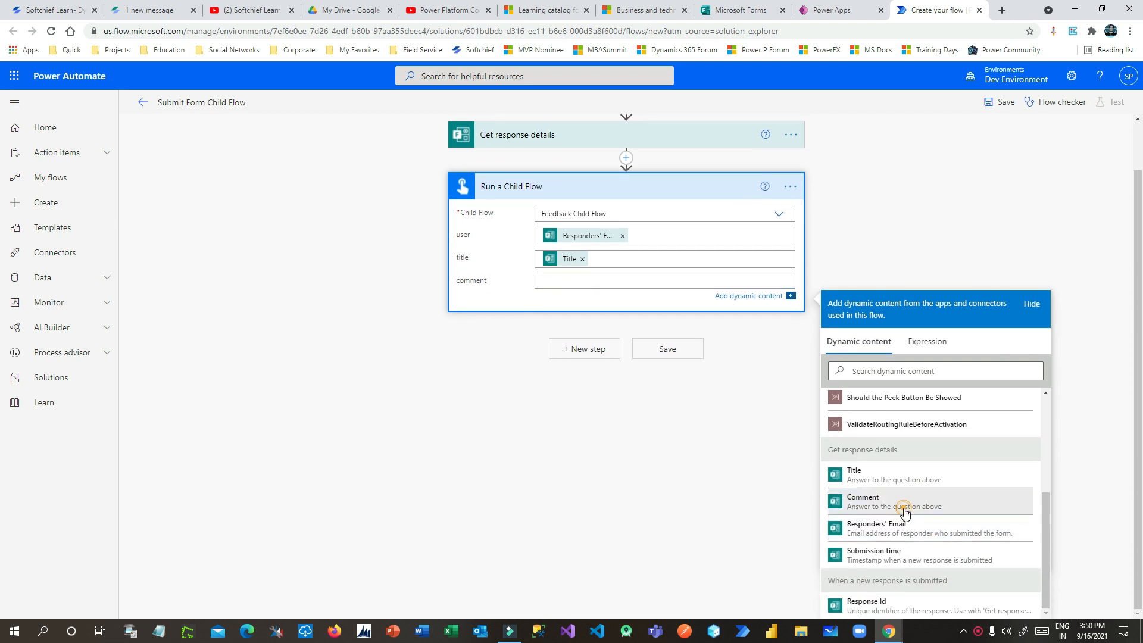
left_click(903, 511)
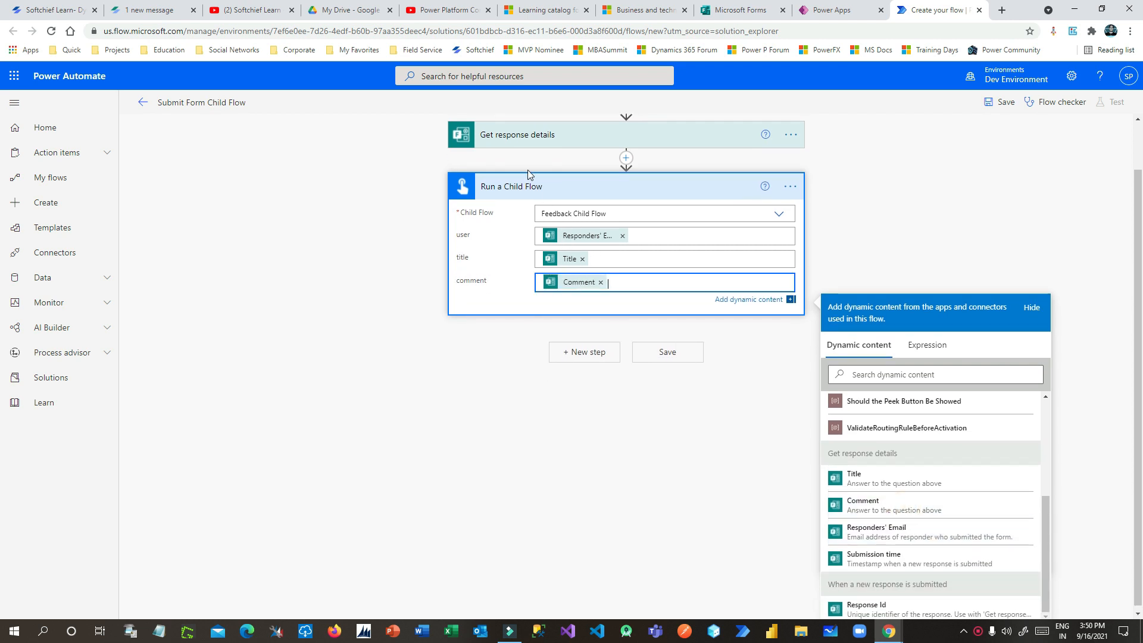
scroll(570, 159, "up", 1)
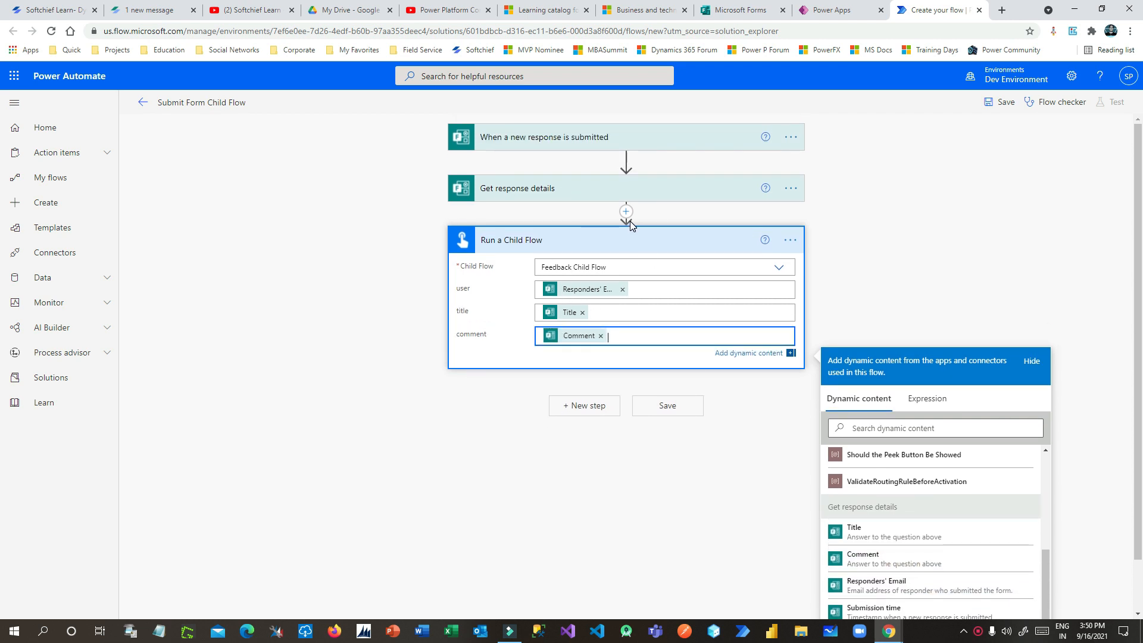
Add a Control Condition step after Run a Child Flow
left_click(584, 460)
left_click(583, 391)
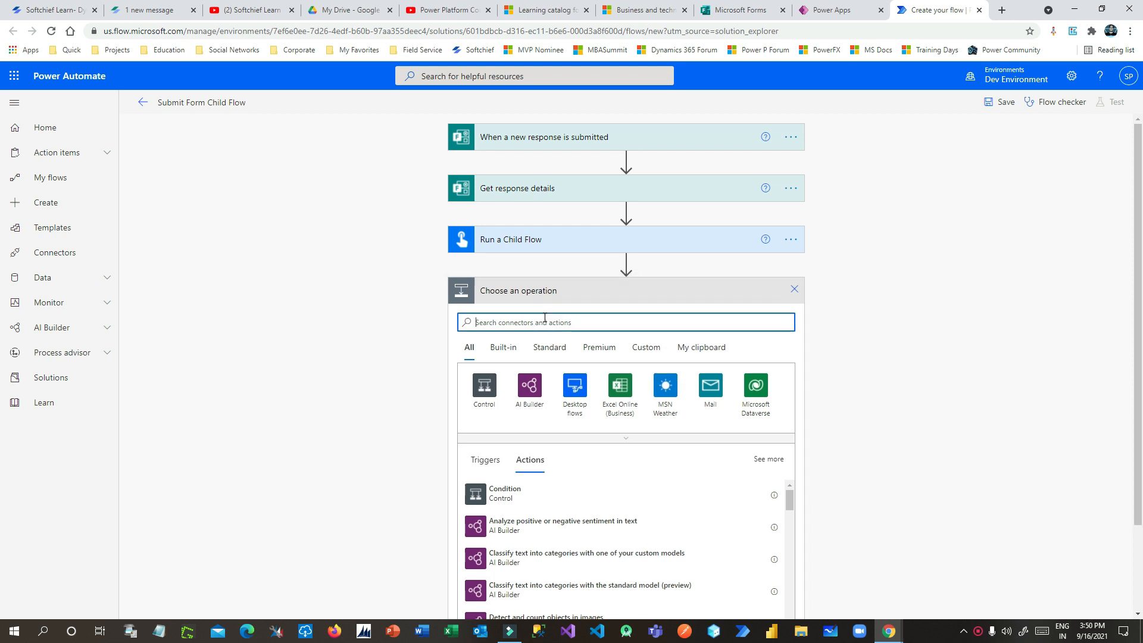
type("cond")
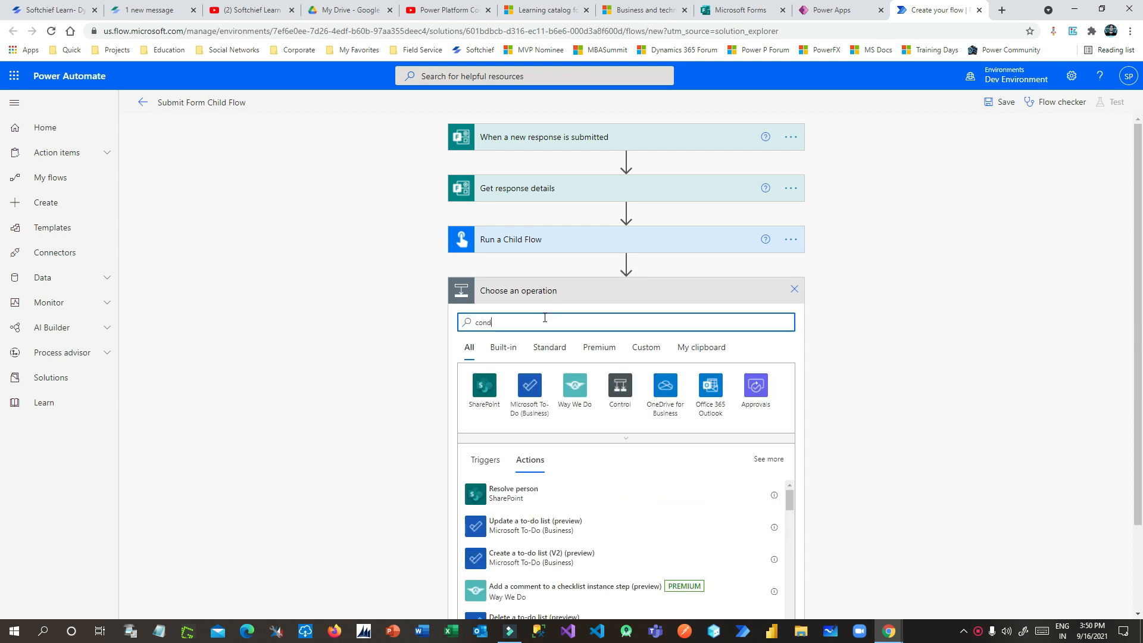
left_click(543, 388)
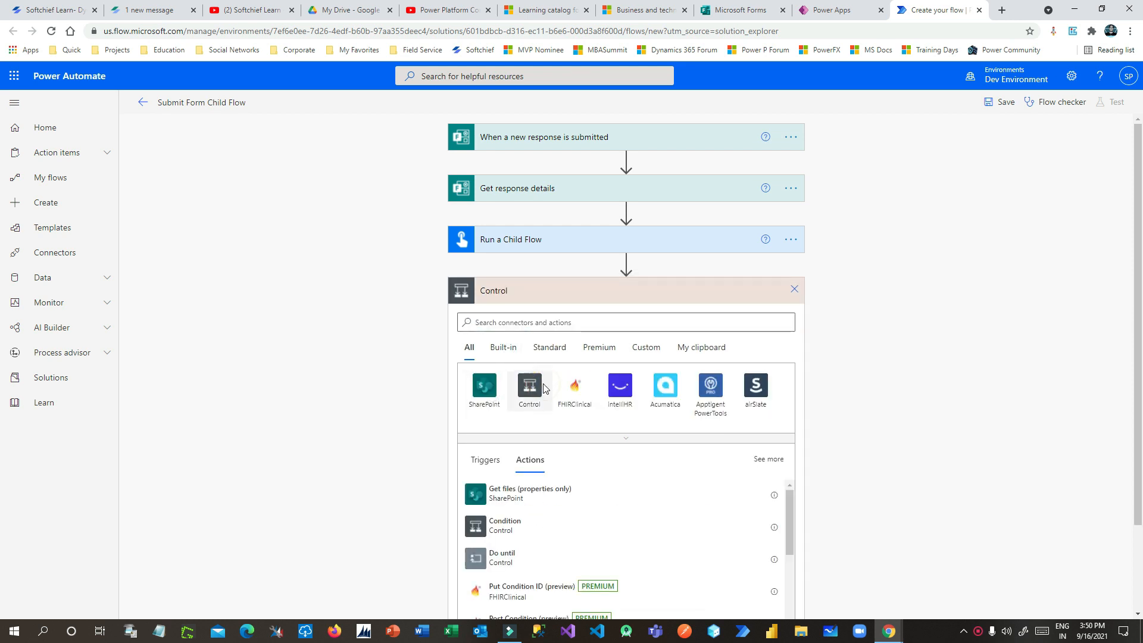
left_click(509, 386)
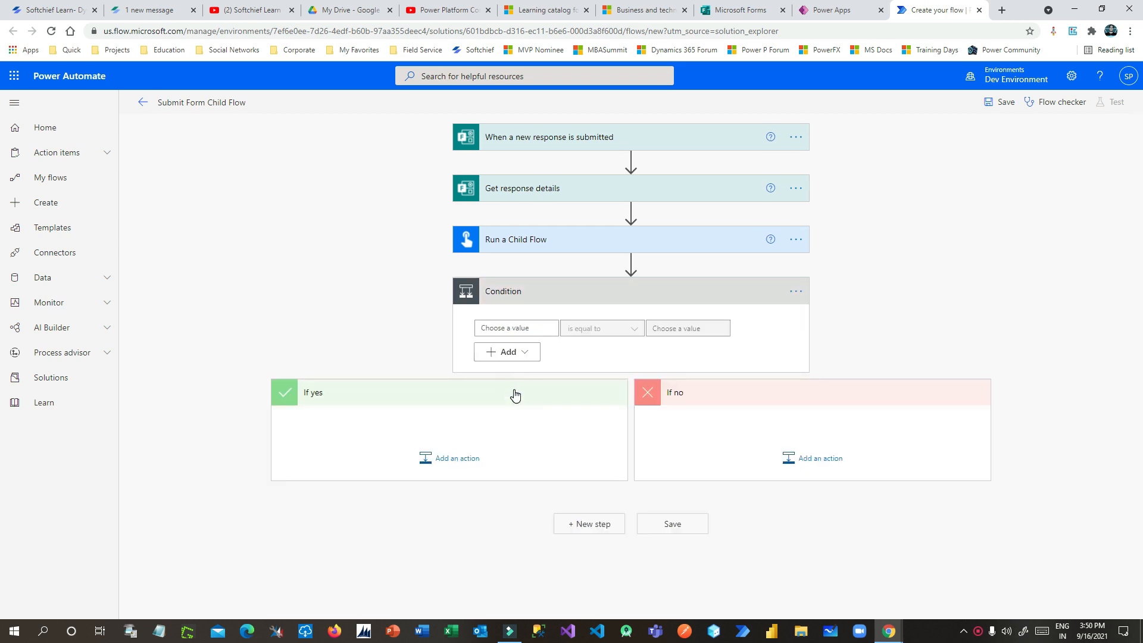
Make the condition check that the child flow's Status is equal to Success
left_click(539, 328)
left_click(666, 418)
type("sta")
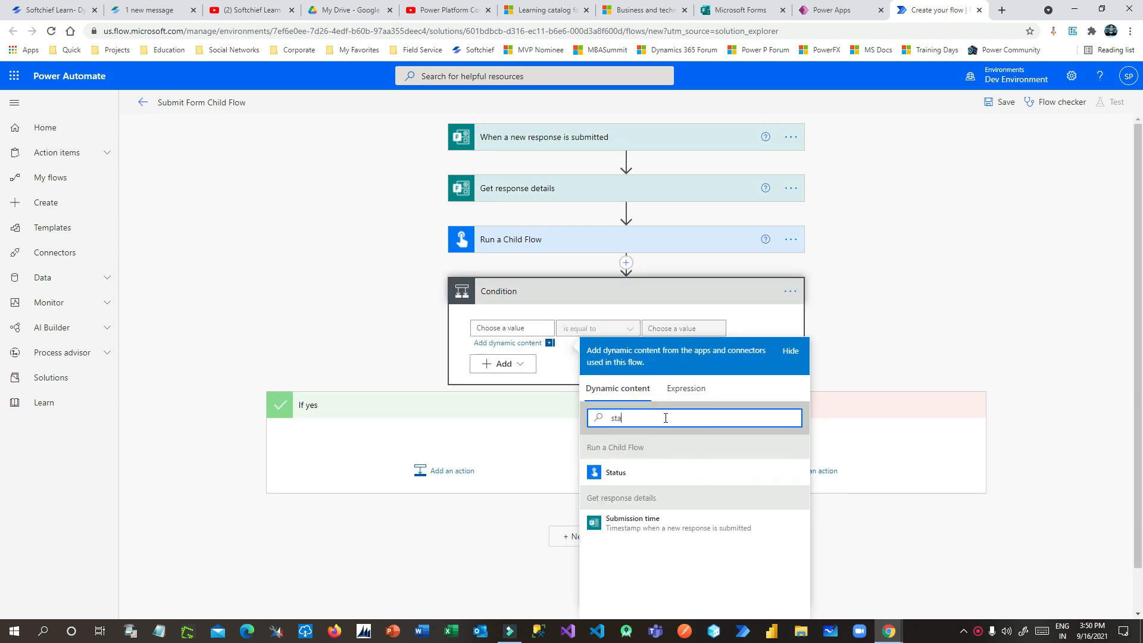
type("t")
left_click(617, 475)
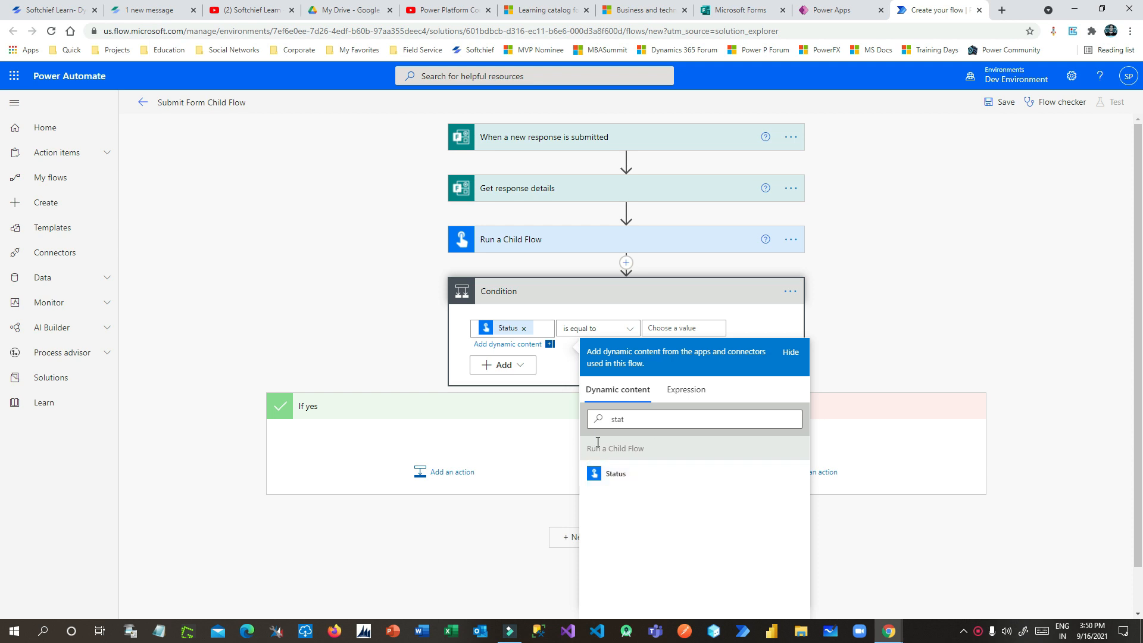
left_click(653, 328)
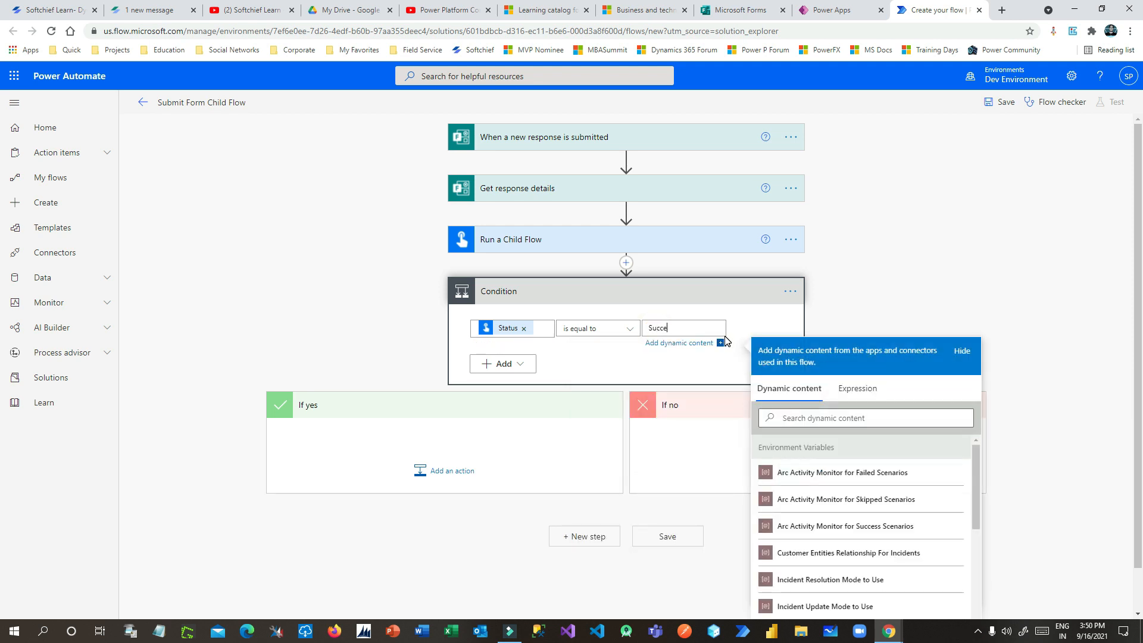
left_click(648, 363)
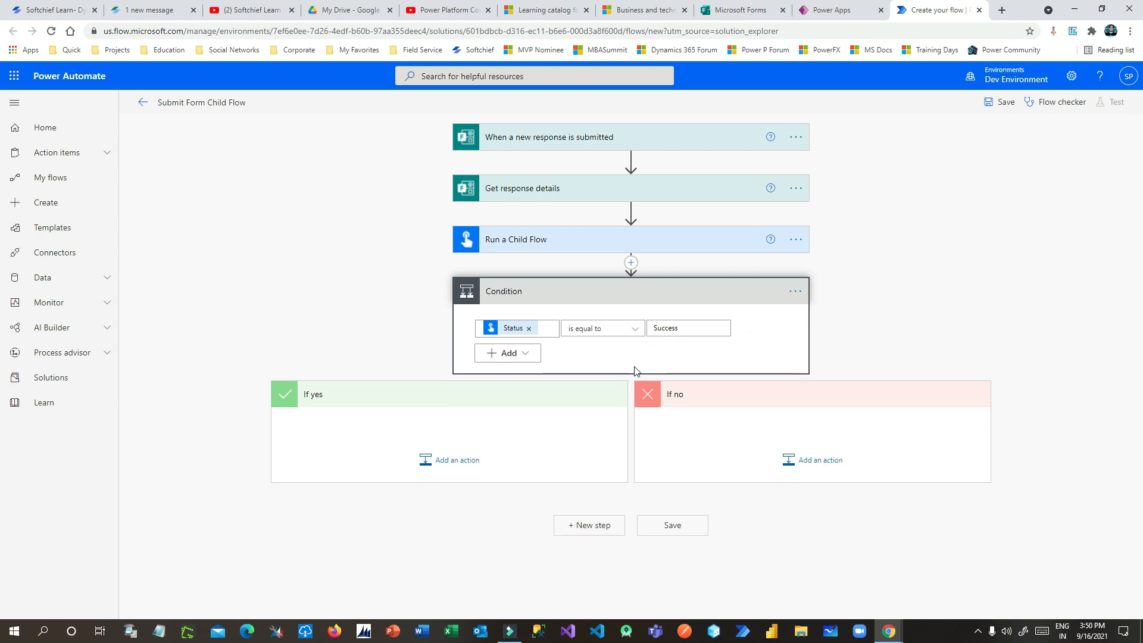
left_click(453, 461)
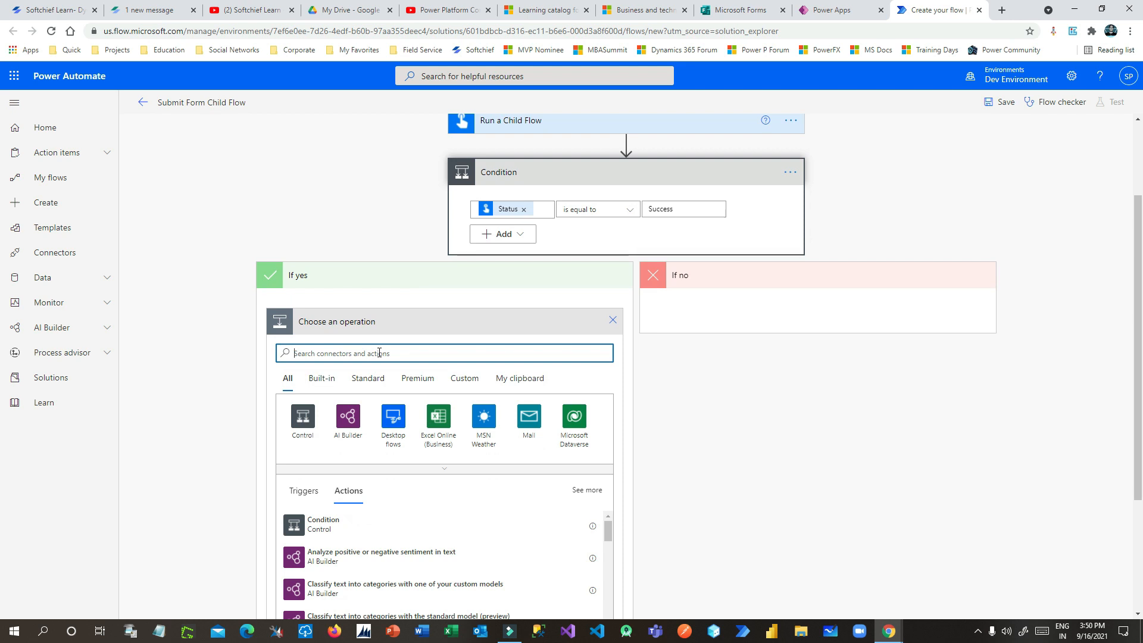
Add an Office 365 Outlook 'Send an email (V2)' action to the If yes branch
left_click(379, 353)
type("outl")
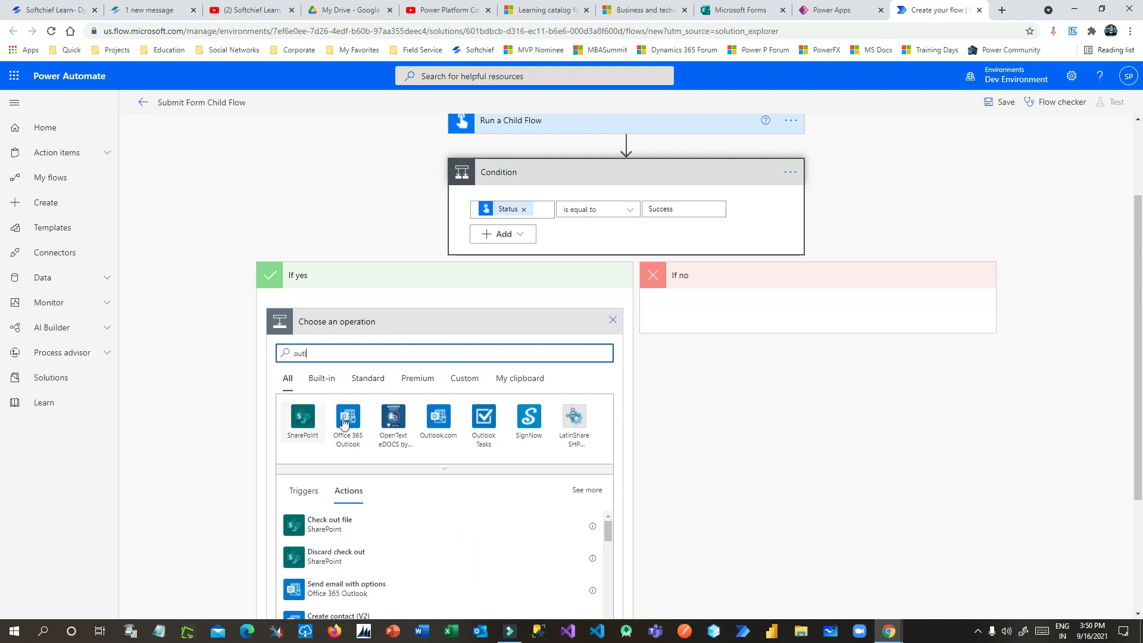
left_click(356, 421)
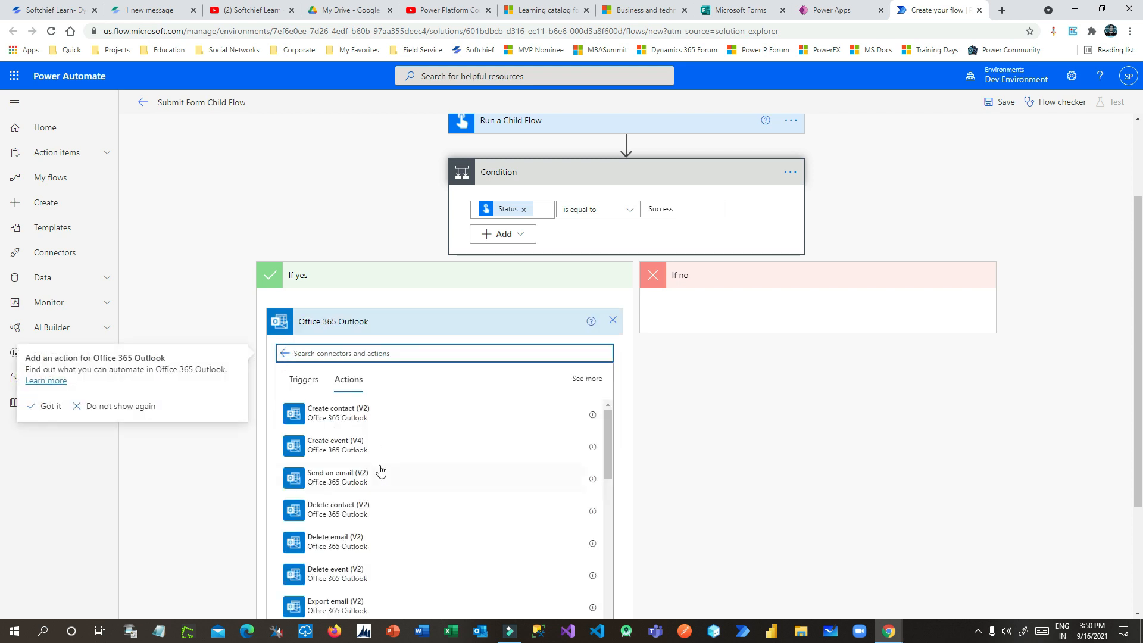
left_click(359, 482)
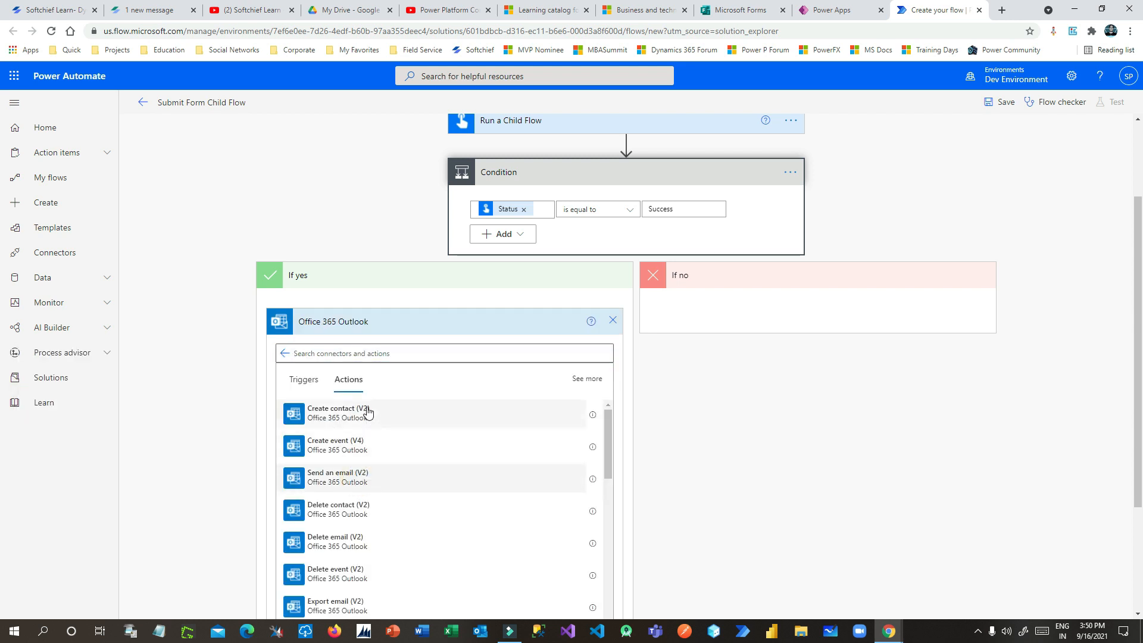
Address the email to the suggested contact, with subject and body 'new item created by forms'
left_click(403, 378)
type("sa")
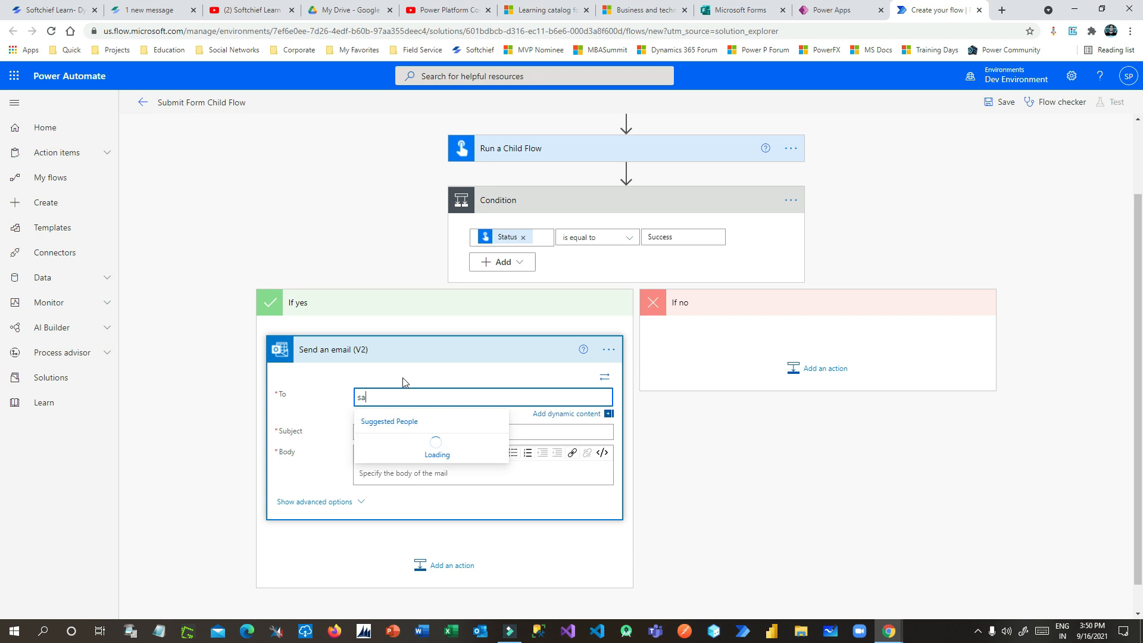
type("njay Pradhan")
left_click(406, 443)
left_click(411, 433)
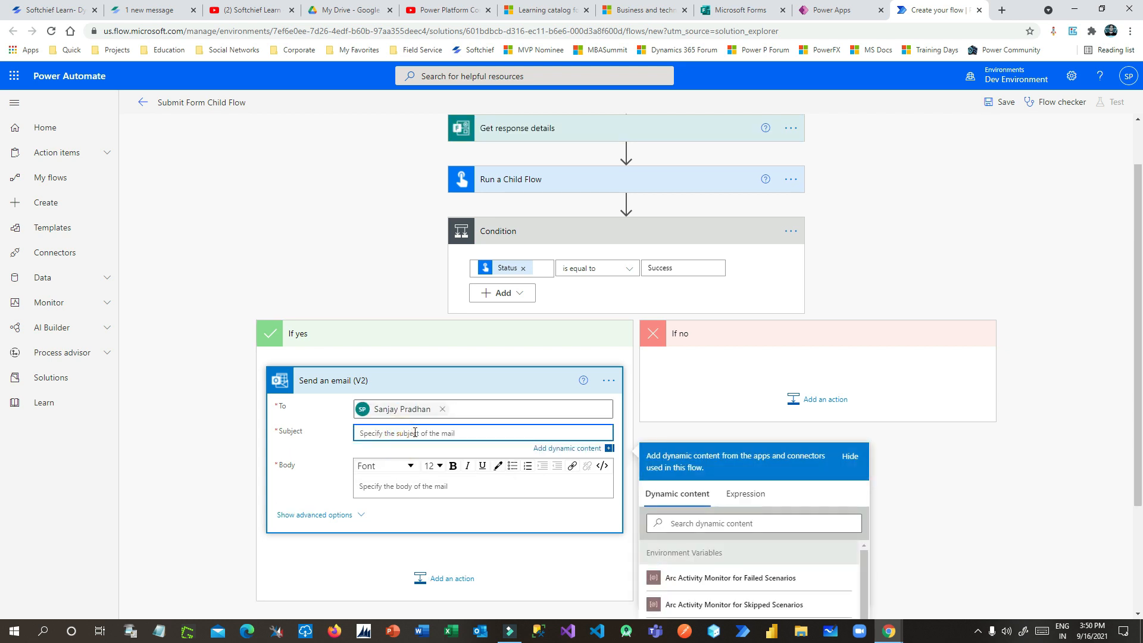
type("new item created by forms")
left_click_drag(474, 430, 260, 417)
key("ctrl+c")
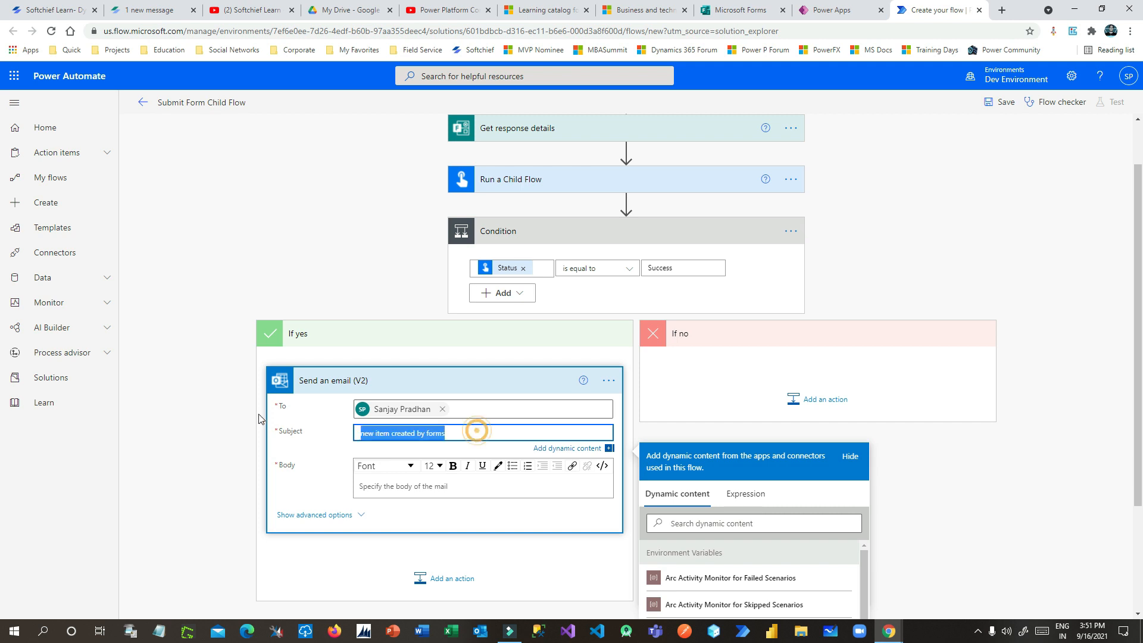
left_click(408, 494)
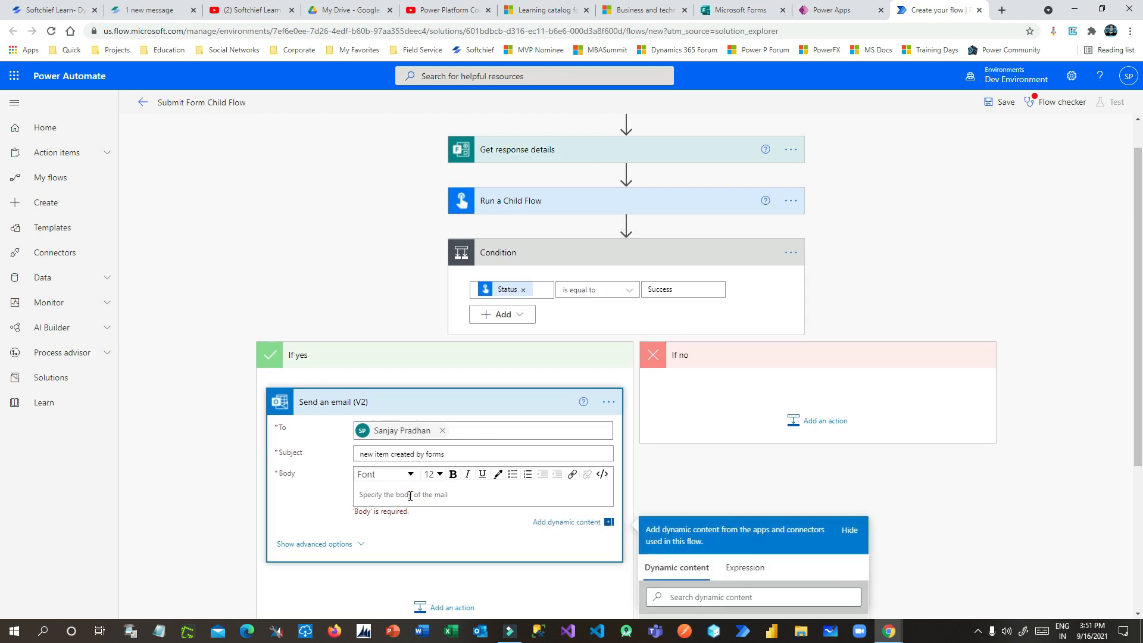
key("ctrl+v")
left_click(821, 420)
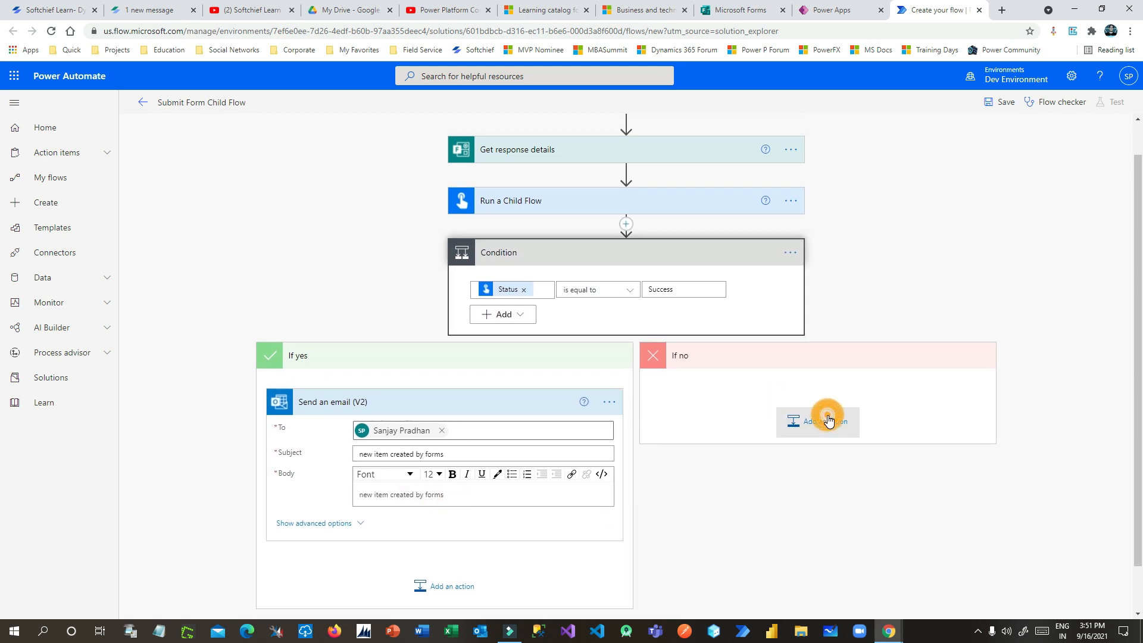
Search 'send em' and add Office 365 Outlook 'Send an email (V2)' to the If no branch
left_click(747, 439)
type("ser")
double_click(732, 438)
type("send em")
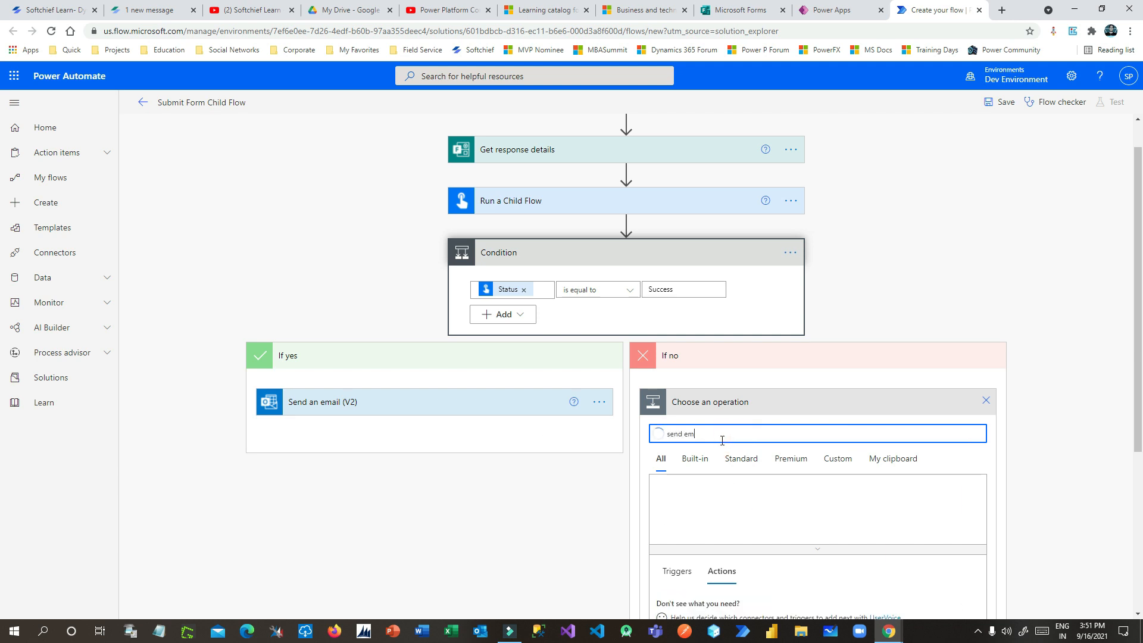
left_click_drag(713, 501, 691, 527)
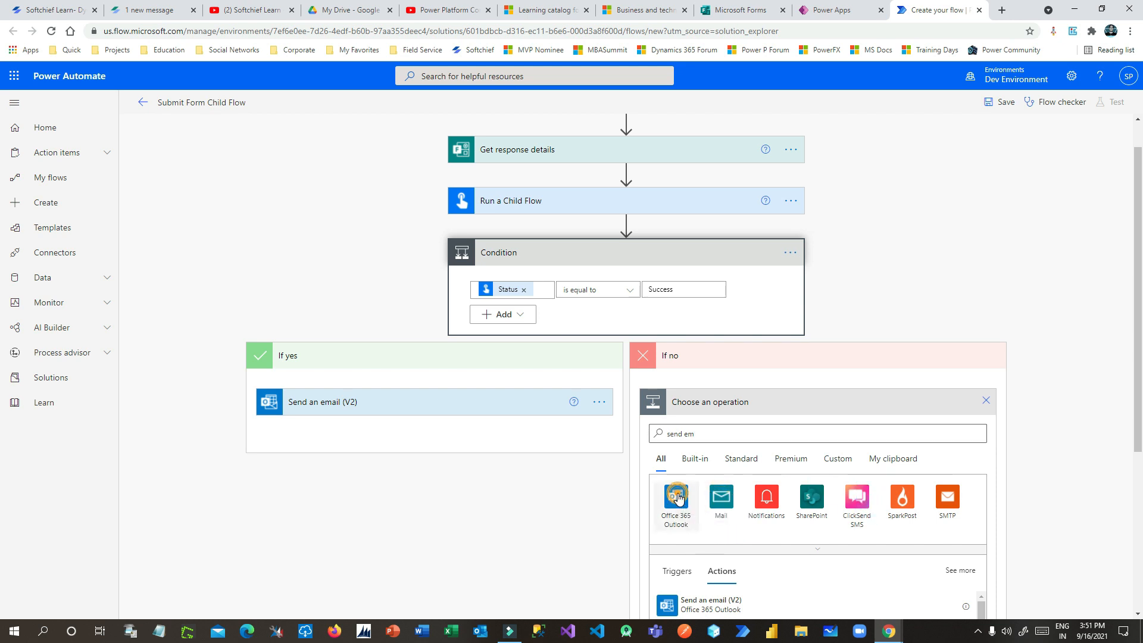
left_click(677, 498)
left_click(714, 557)
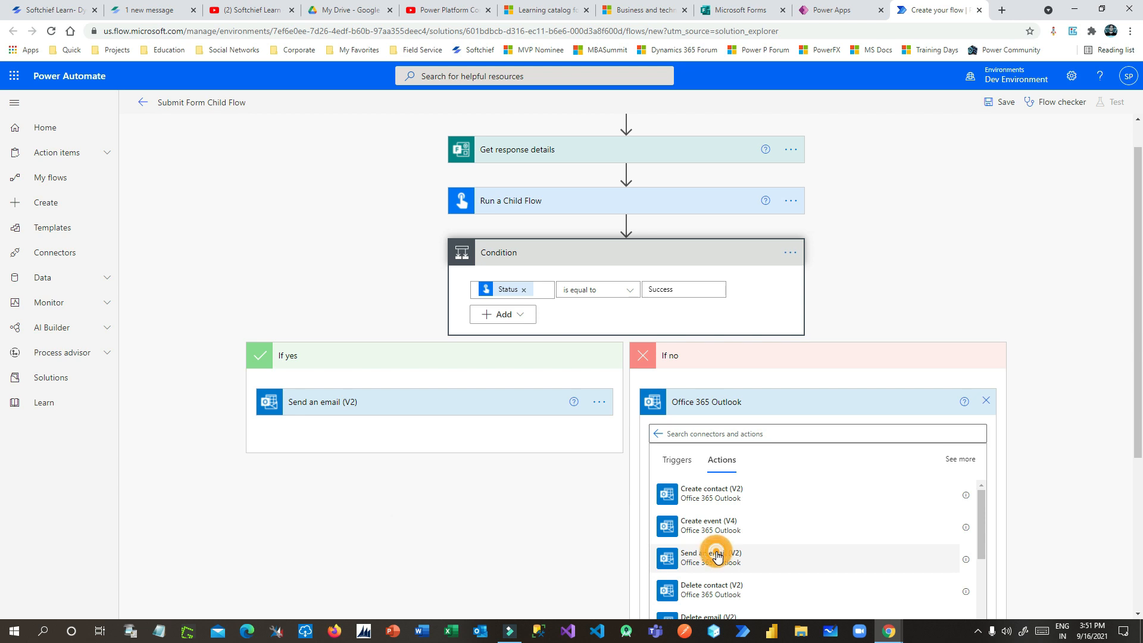
Send it to the same contact, with subject and body 'new item created by forms failed'
left_click(766, 433)
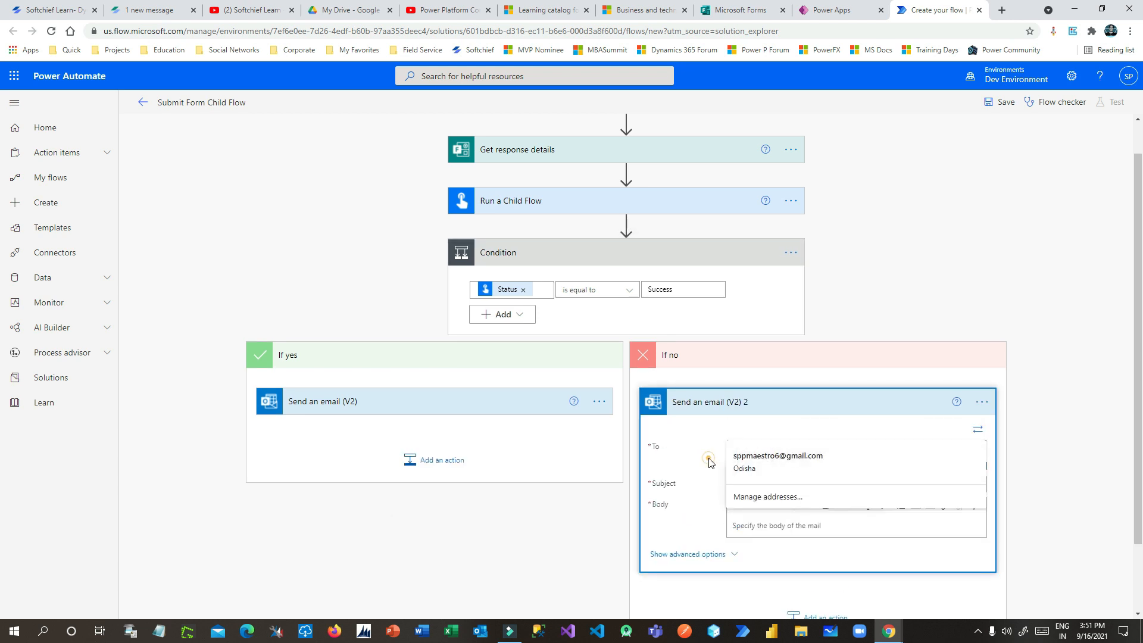
left_click(757, 451)
type("sa")
left_click(777, 494)
left_click(764, 485)
type("new item created by forms")
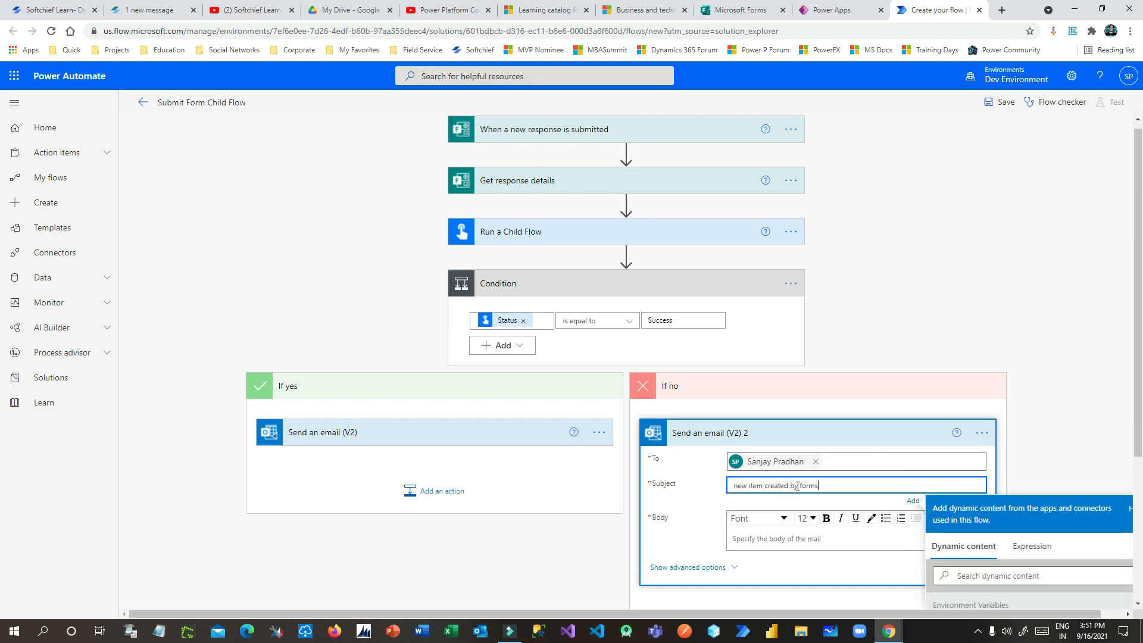
type(" fa")
left_click_drag(862, 486, 654, 468)
key("ctrl+c")
left_click(765, 552)
left_click(777, 536)
key("ctrl+v")
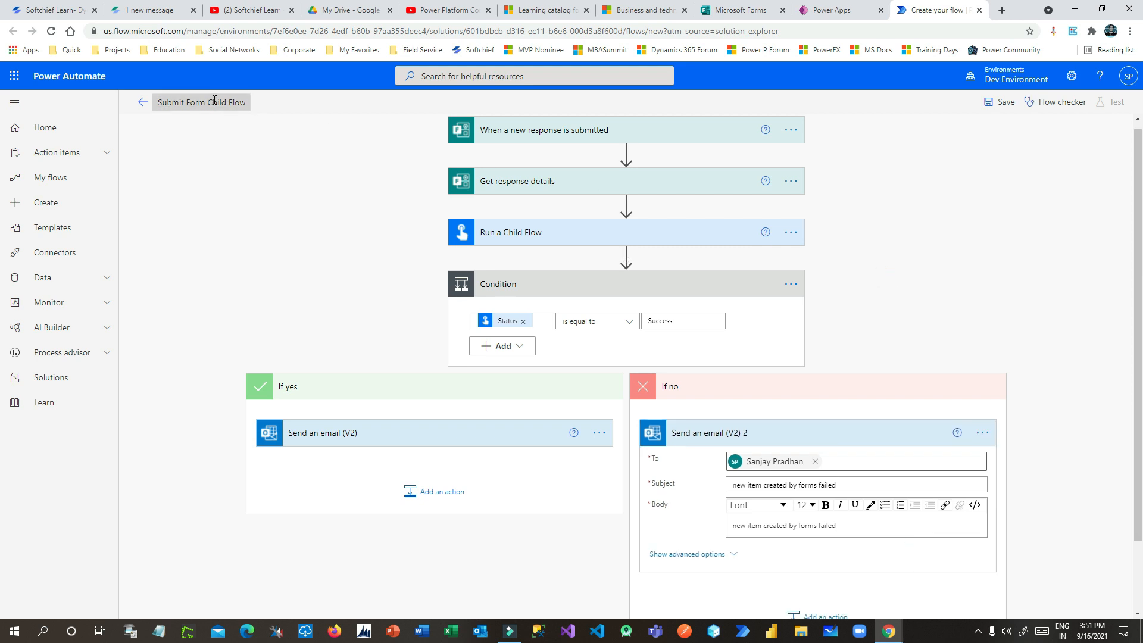
Save the flow and collapse both condition branches
left_click(745, 410)
left_click(740, 373)
left_click(513, 369)
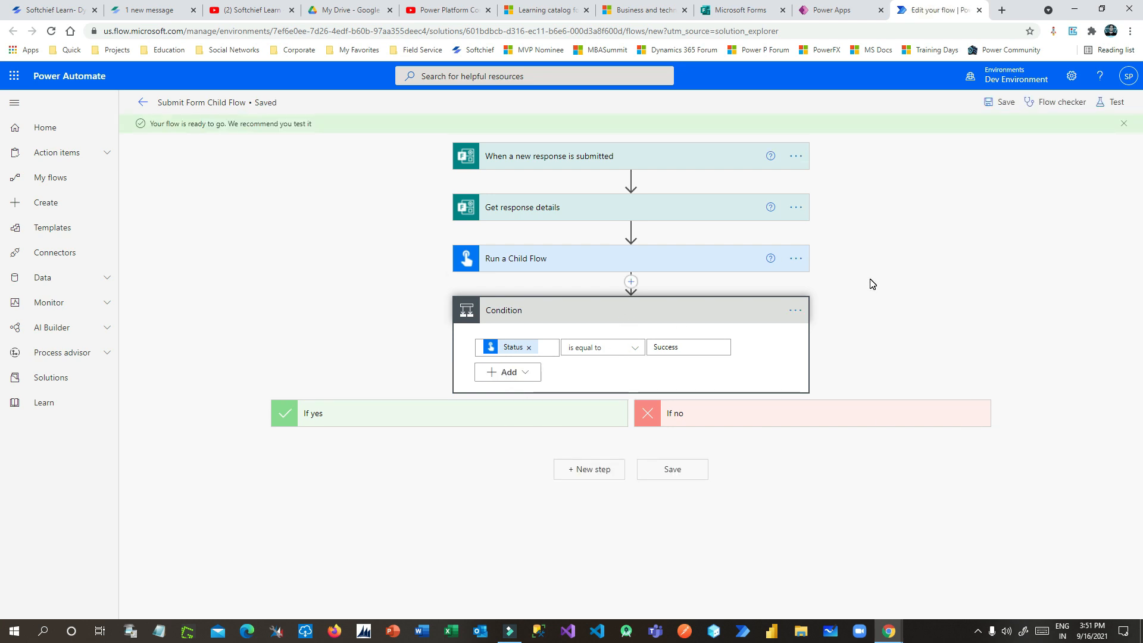
Switch back to the Microsoft Forms tab, trying a web address in a new tab before closing it
left_click(751, 11)
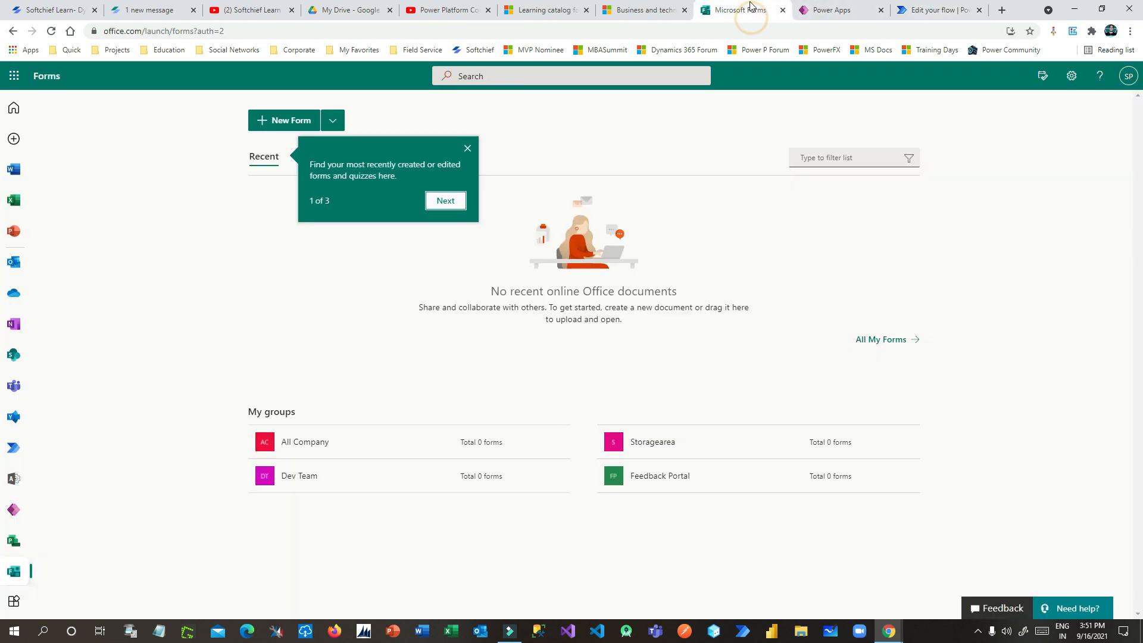
left_click(642, 11)
left_click(744, 10)
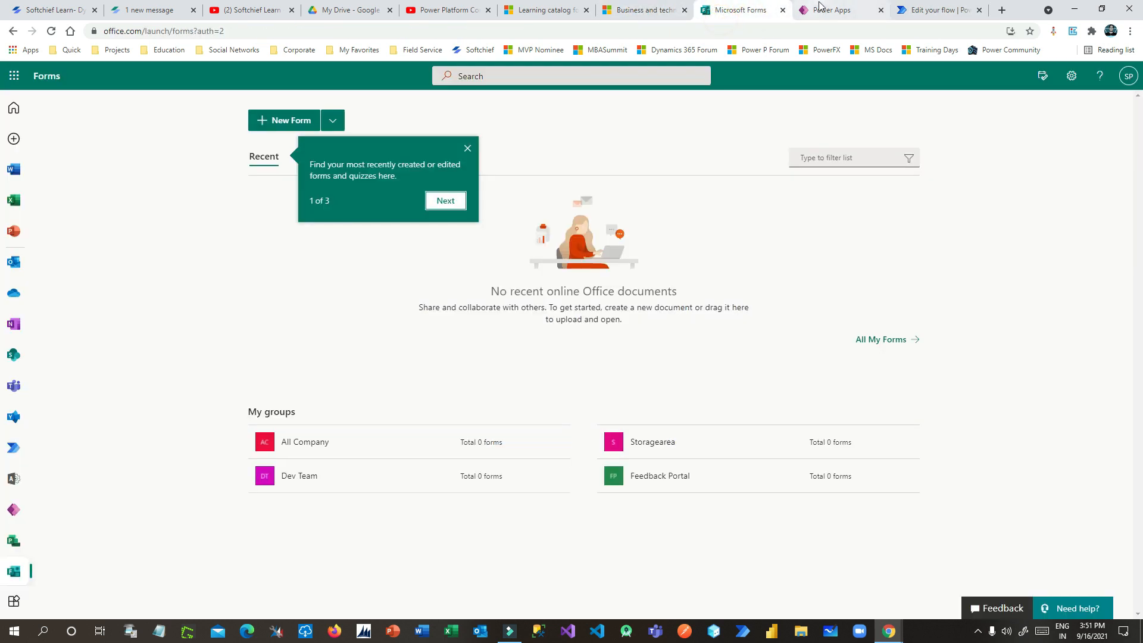
left_click(1002, 9)
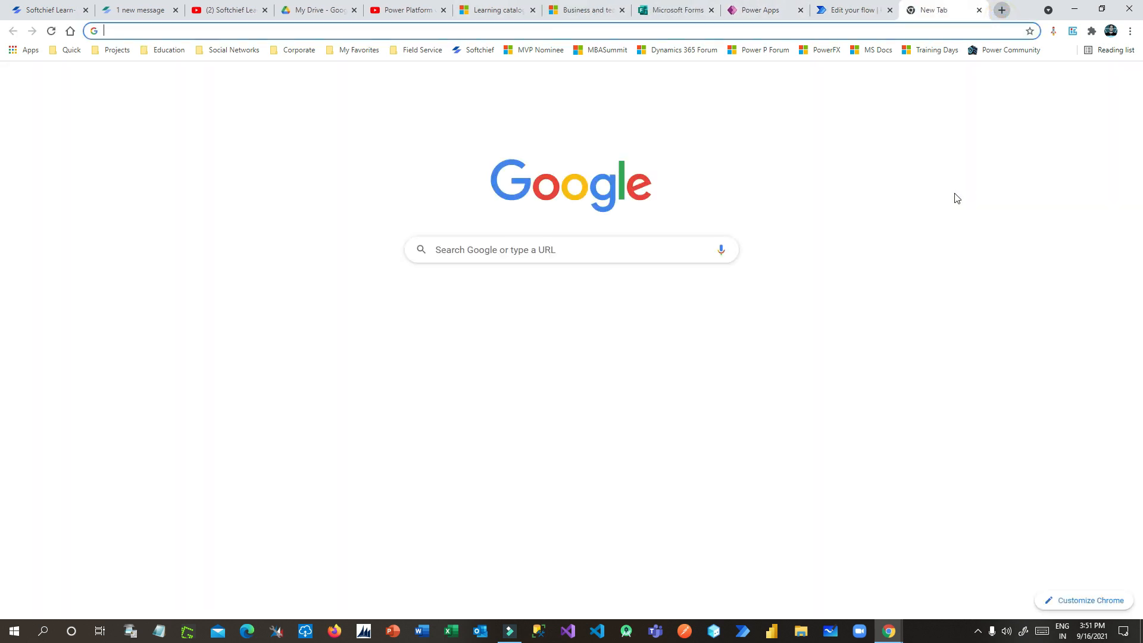
type("sg")
key("BackSpace")
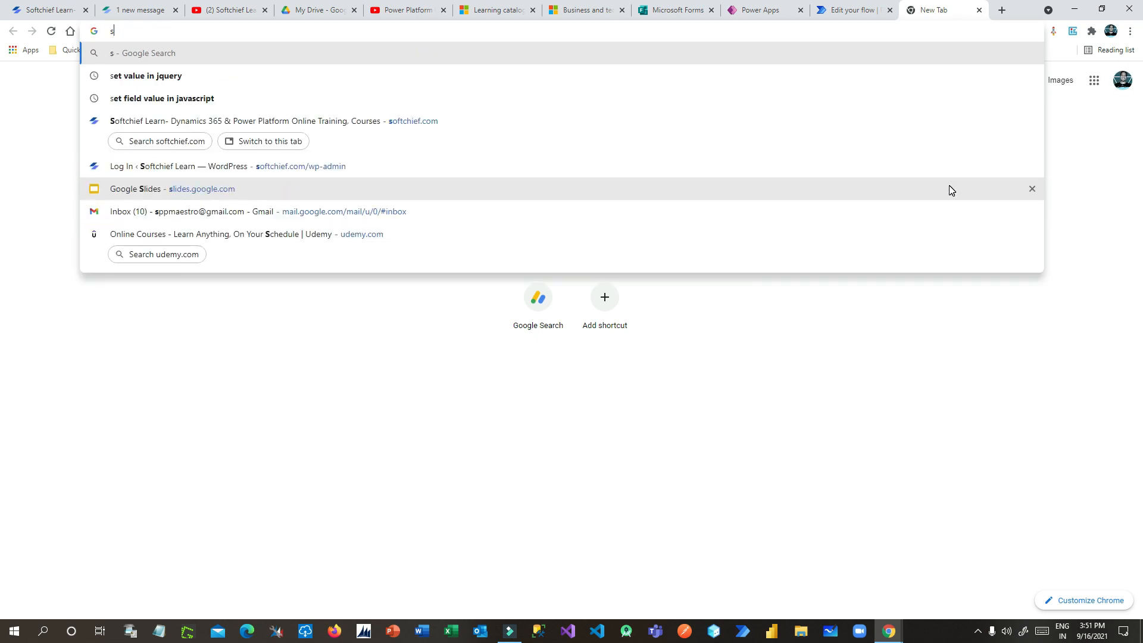
type("ha")
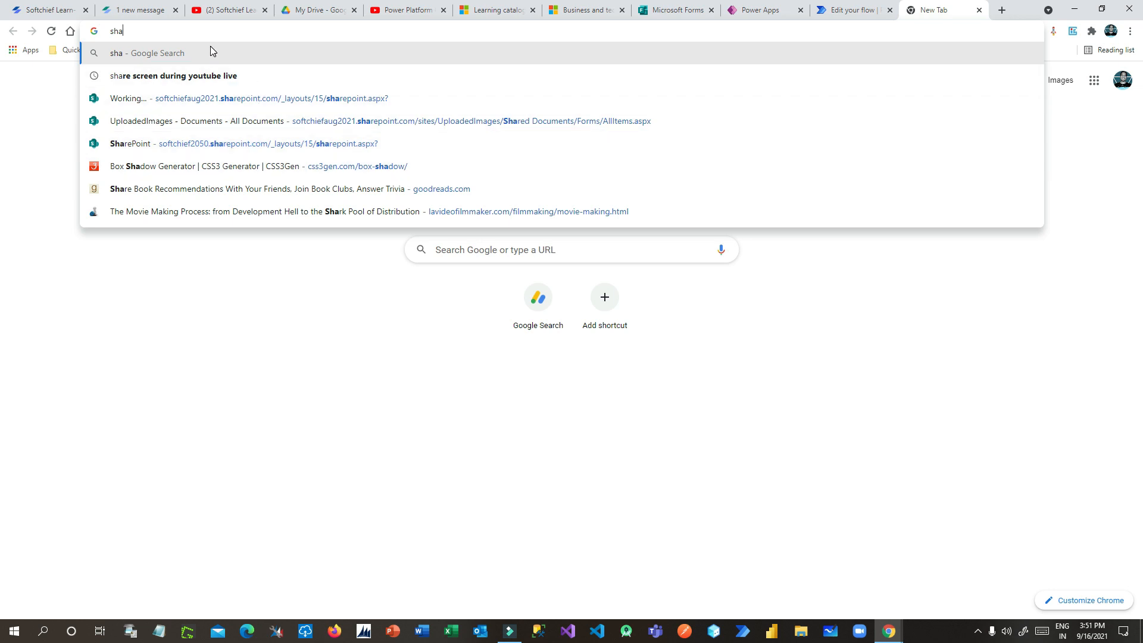
double_click(168, 30)
type("sortchiefsep")
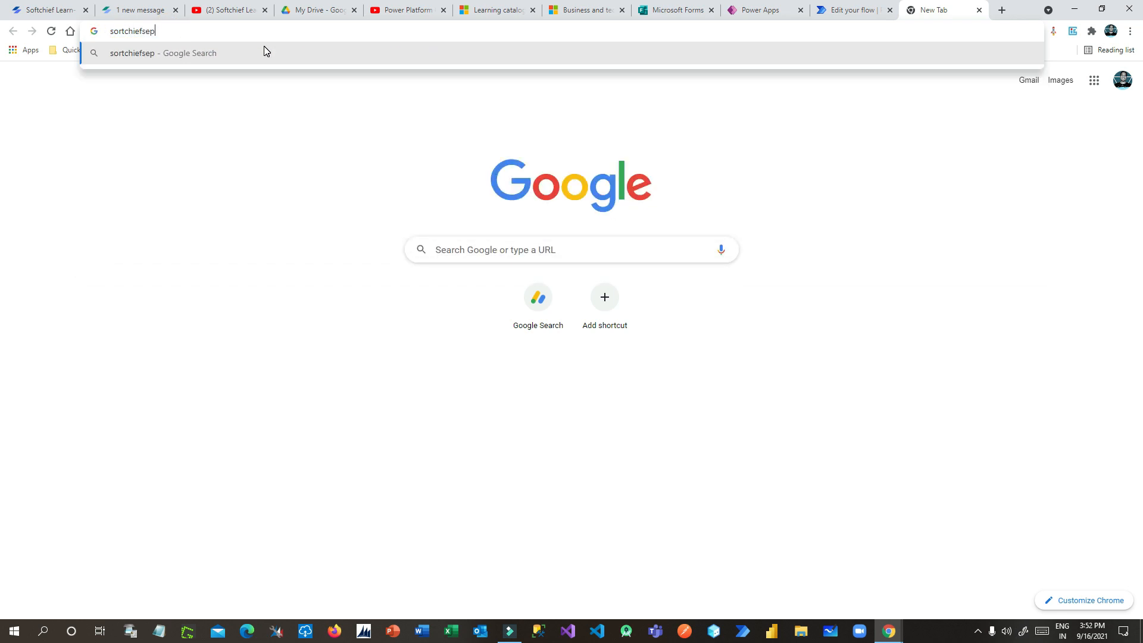
left_click(979, 11)
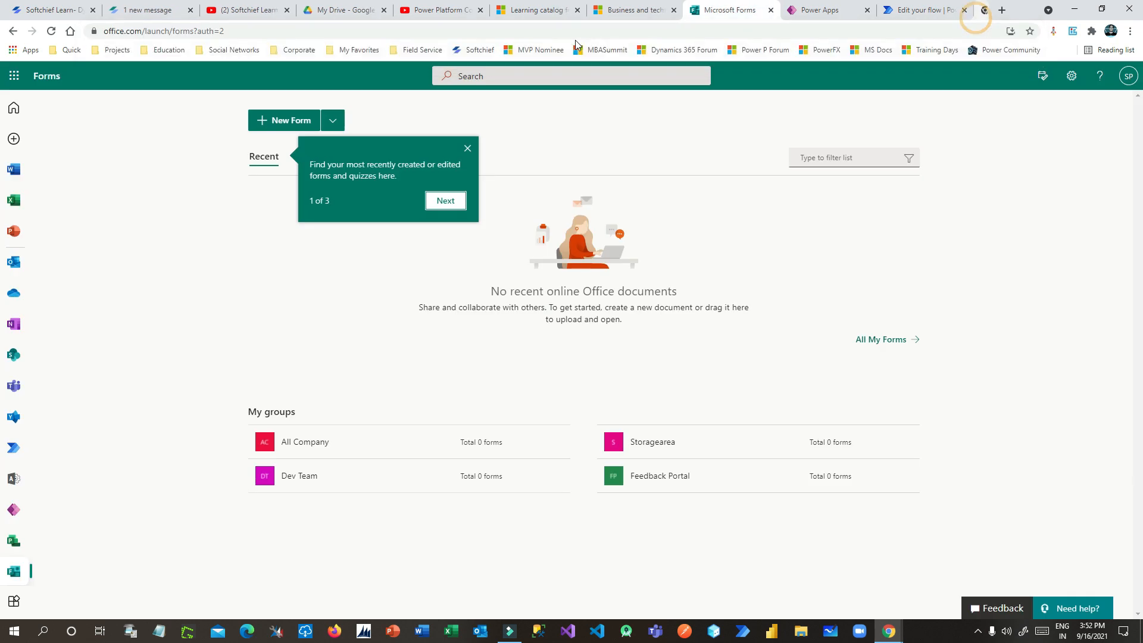
From the Forms home, open the Microsoft 365 all-apps list and launch SharePoint in a new tab
left_click(544, 10)
left_click(658, 12)
left_click(709, 7)
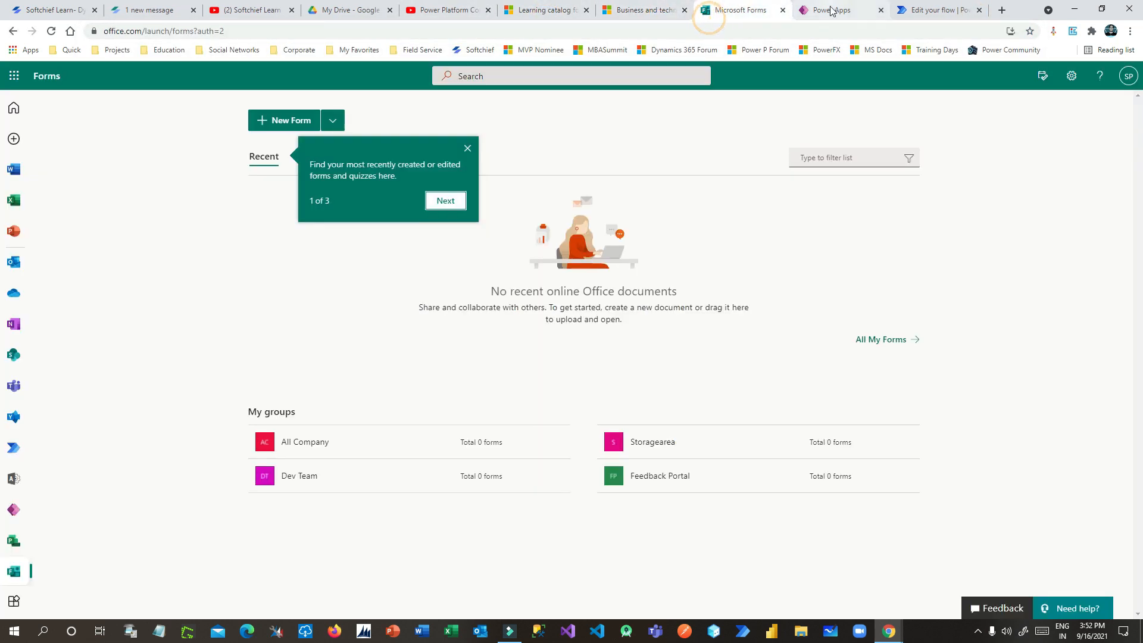
left_click(800, 12)
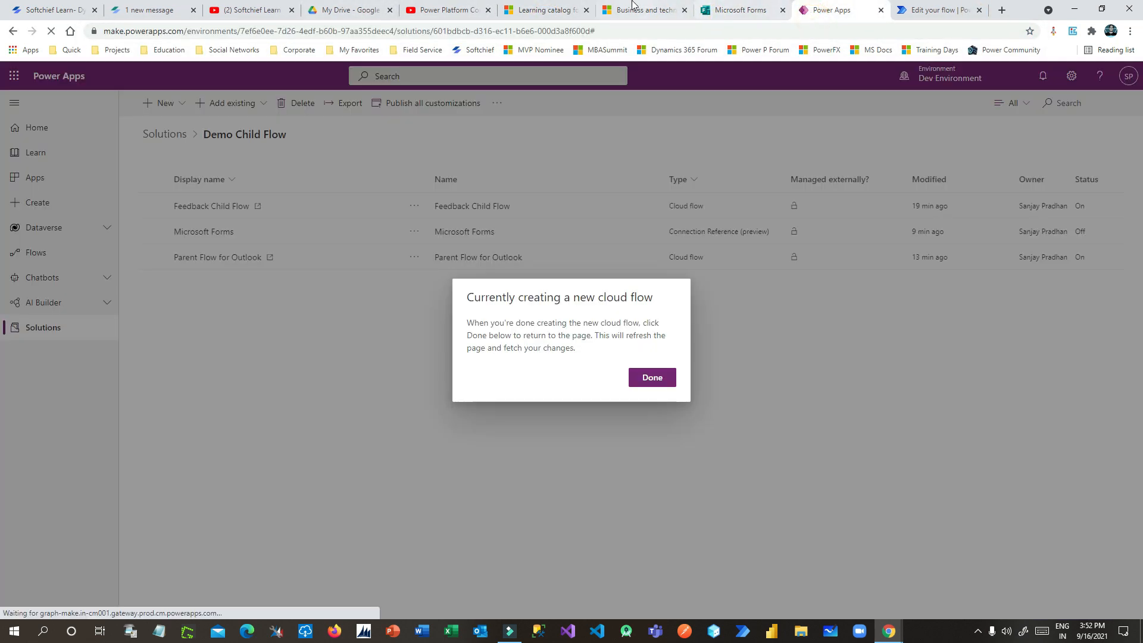
left_click(760, 18)
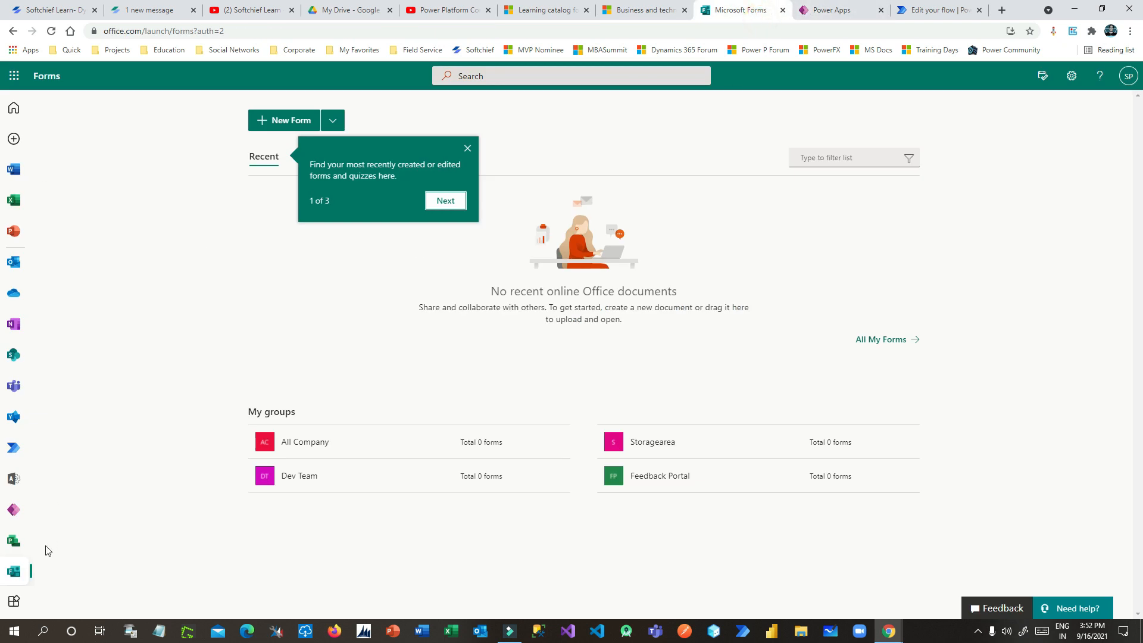
left_click(14, 601)
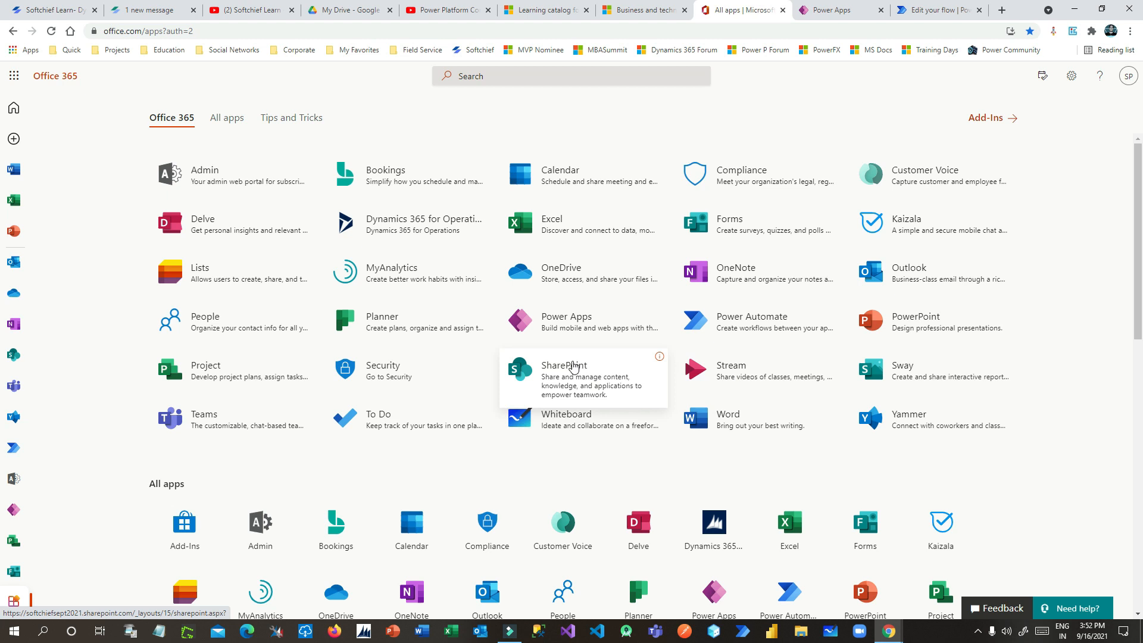
left_click(573, 367)
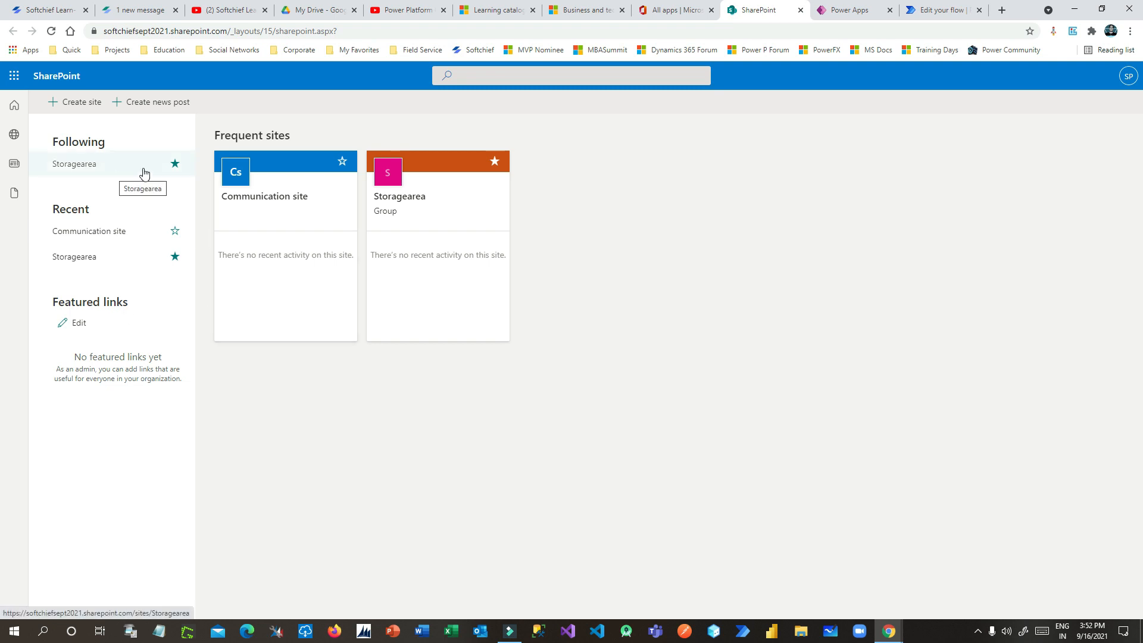
Search 'feed' and open the Feedback Portal's Feedback List, showing its one existing item
left_click(320, 33)
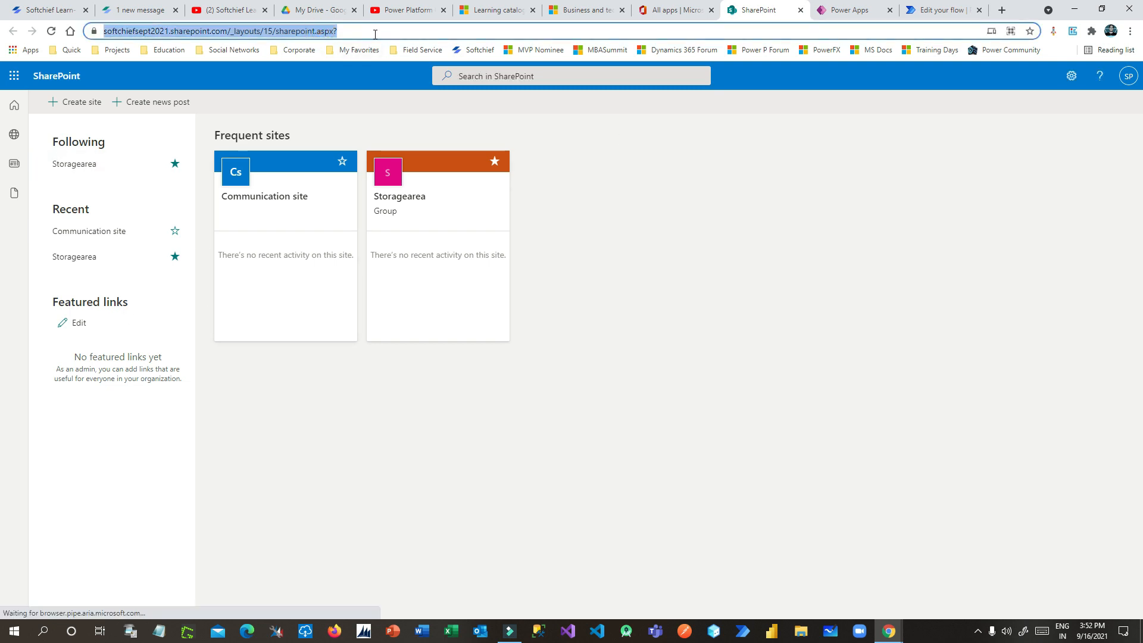
type("feed")
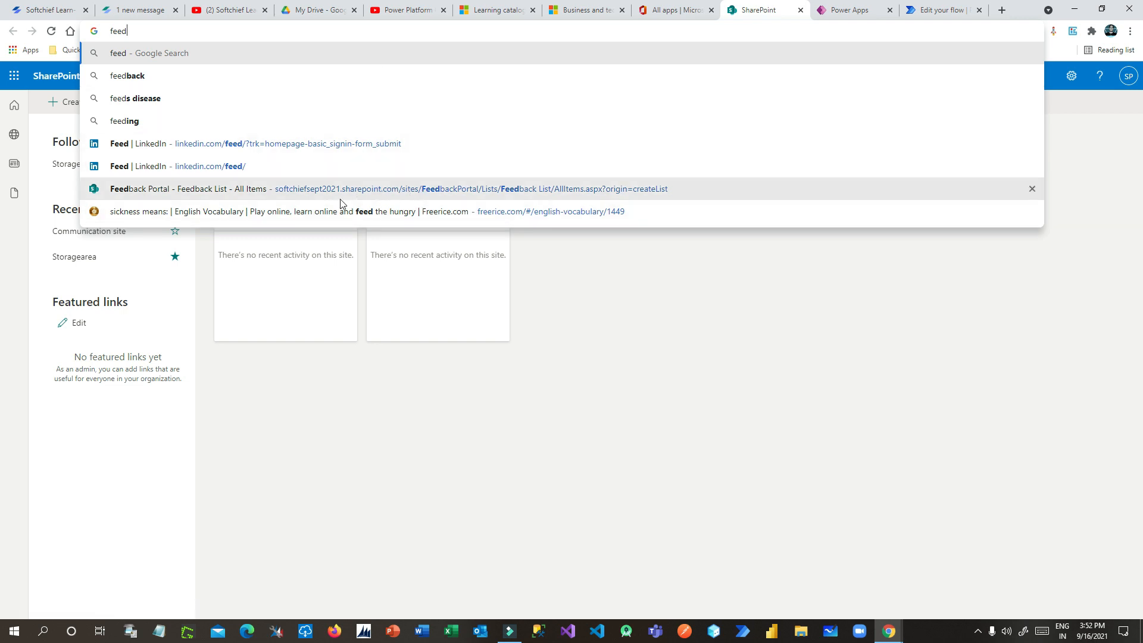
left_click(366, 200)
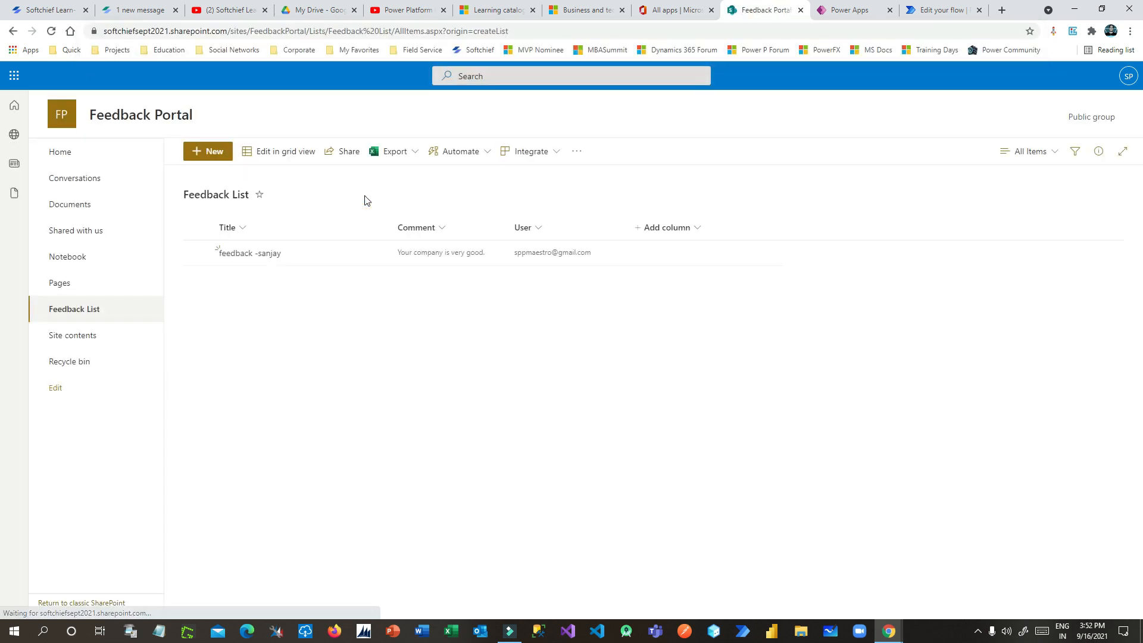
Switch to the incognito window showing the Feedback Form
left_click(1127, 81)
left_click(1128, 79)
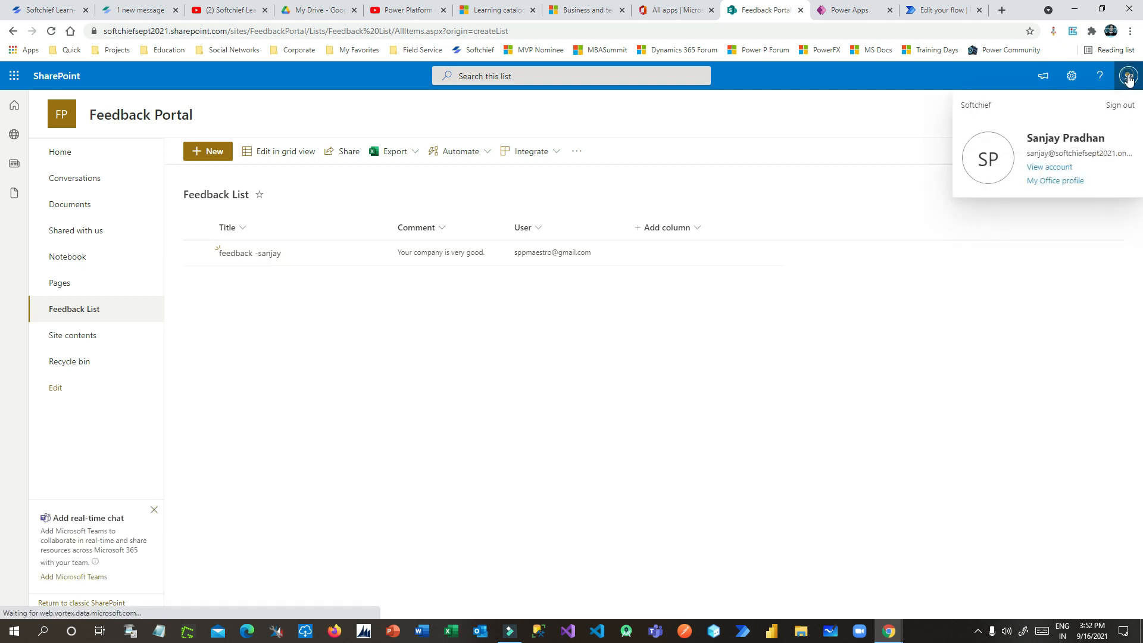
left_click(634, 327)
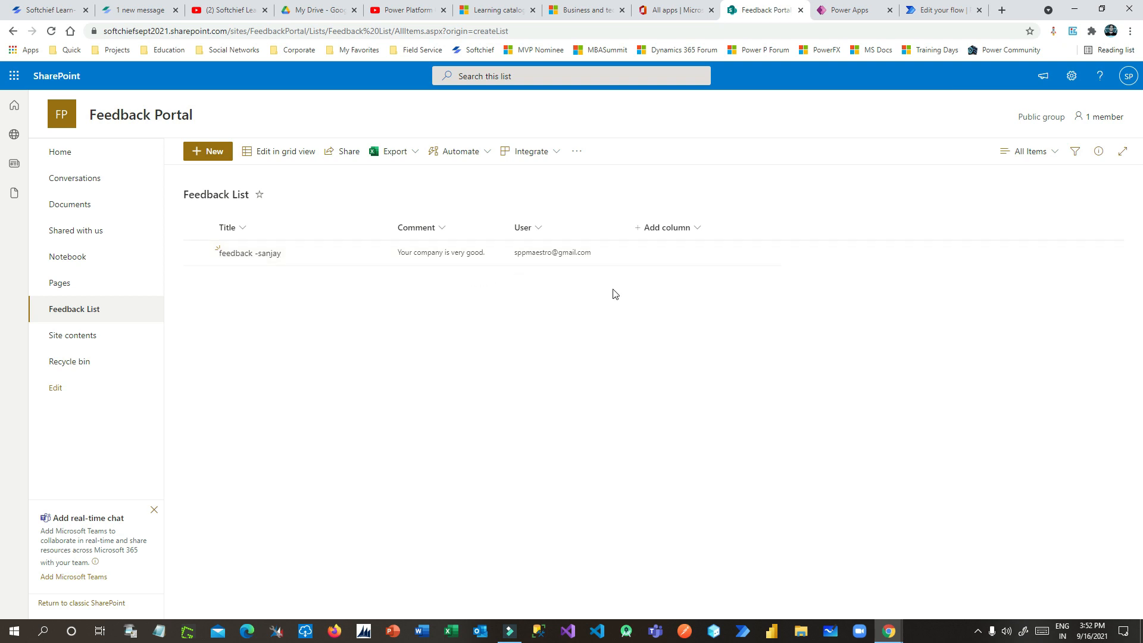
mouse_move(886, 624)
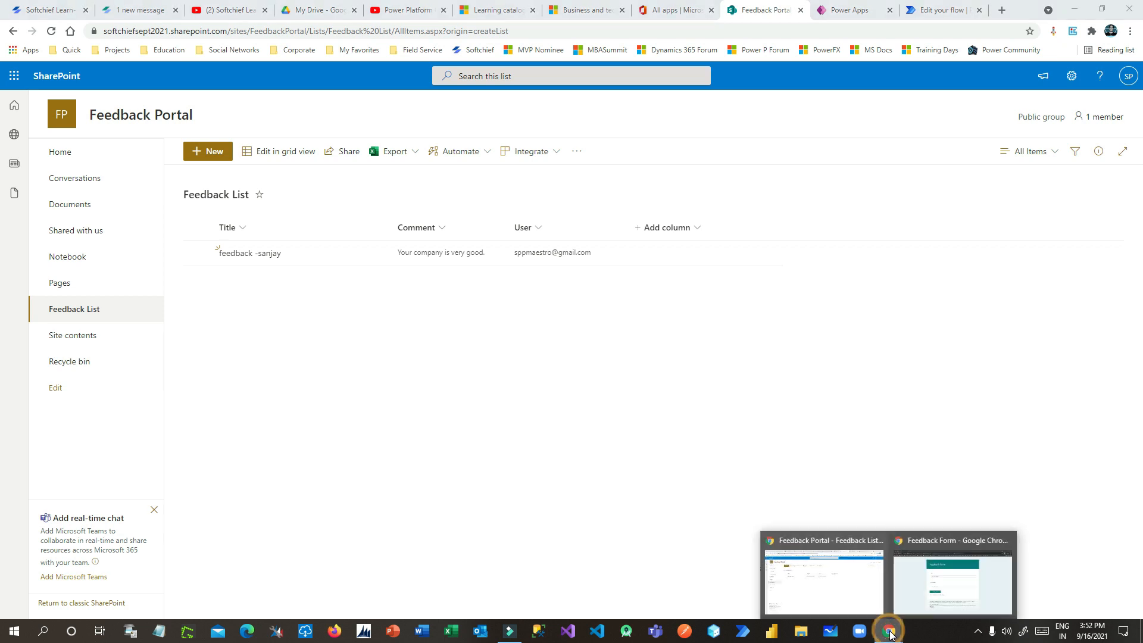
left_click(919, 586)
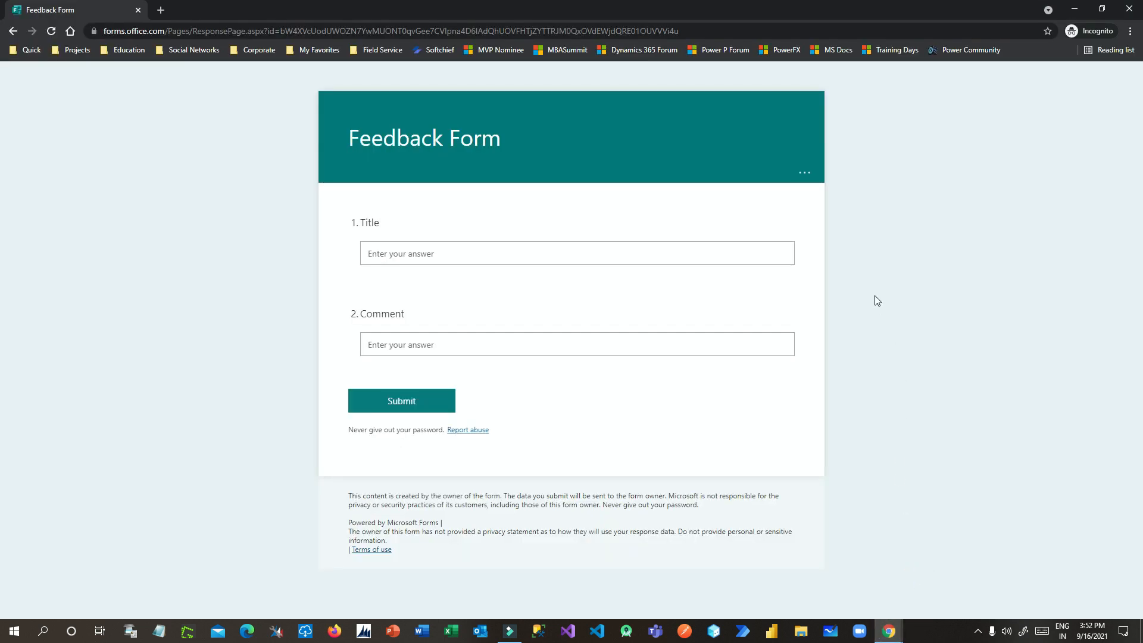
Submit the Feedback Form with Title 'training feedback' and a comment about enjoying the training
left_click(439, 247)
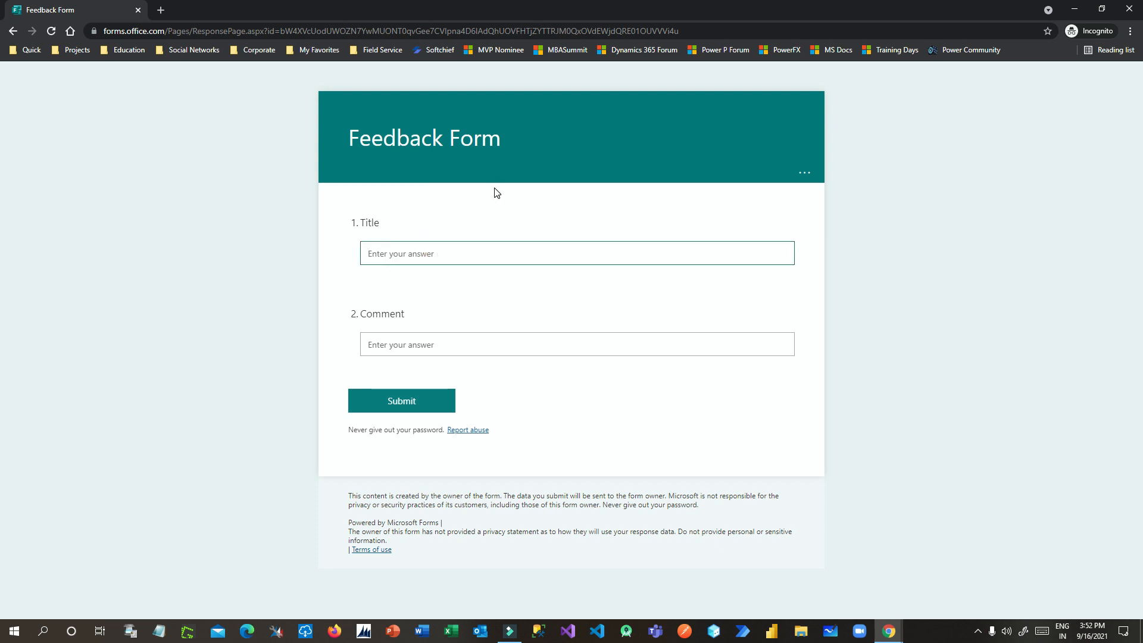
type("training")
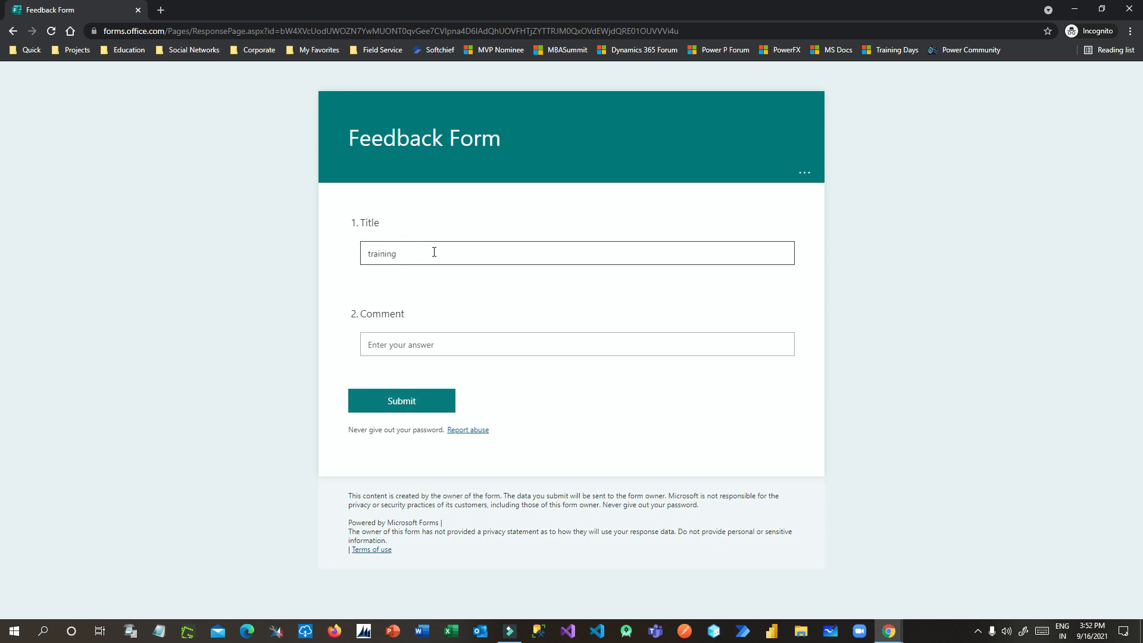
type("feedback")
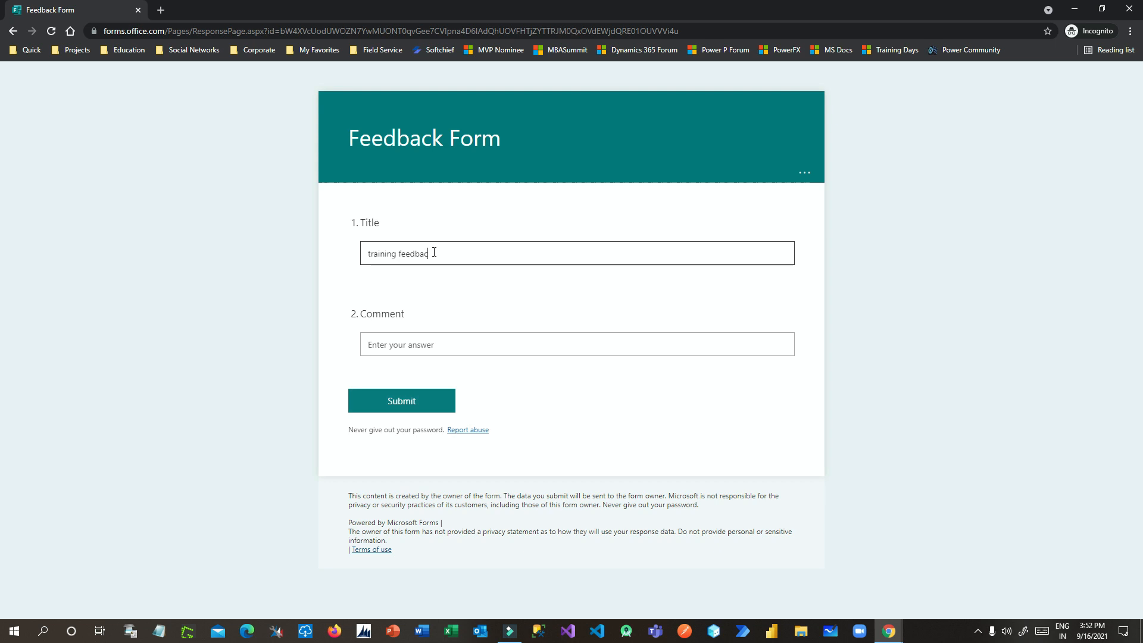
left_click(429, 342)
type("i was happy about training")
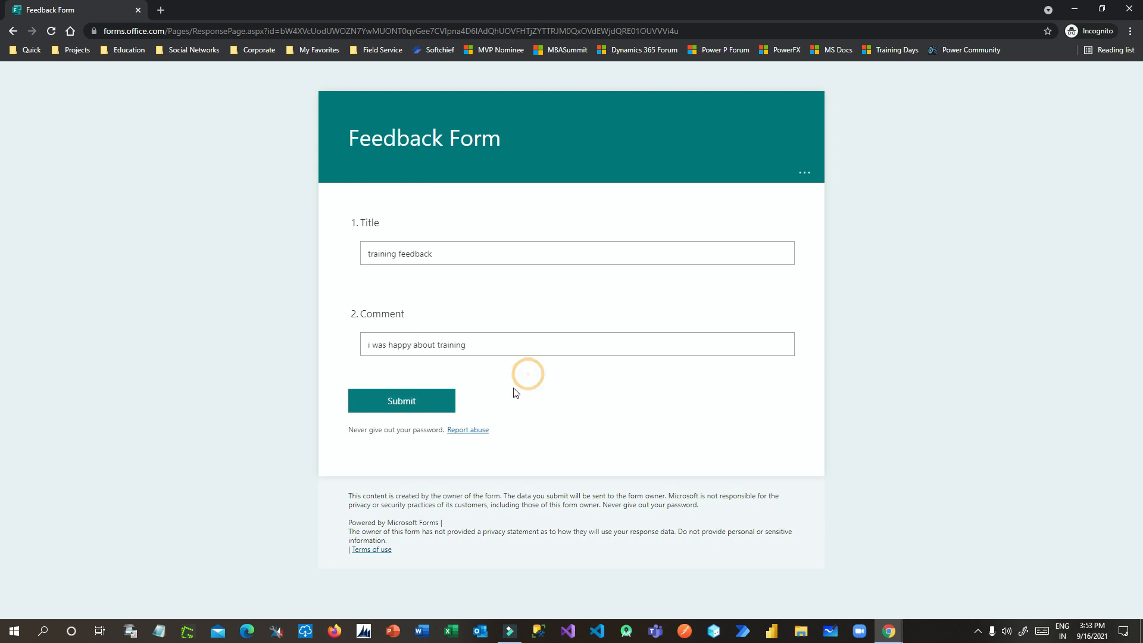
left_click(402, 398)
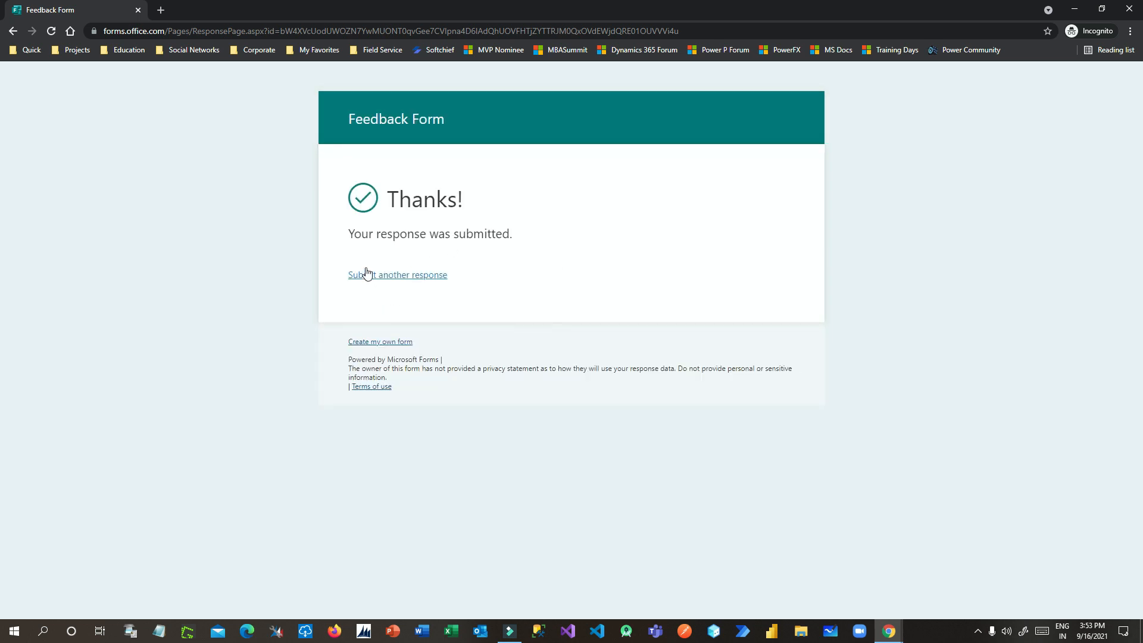
left_click_drag(367, 234, 494, 237)
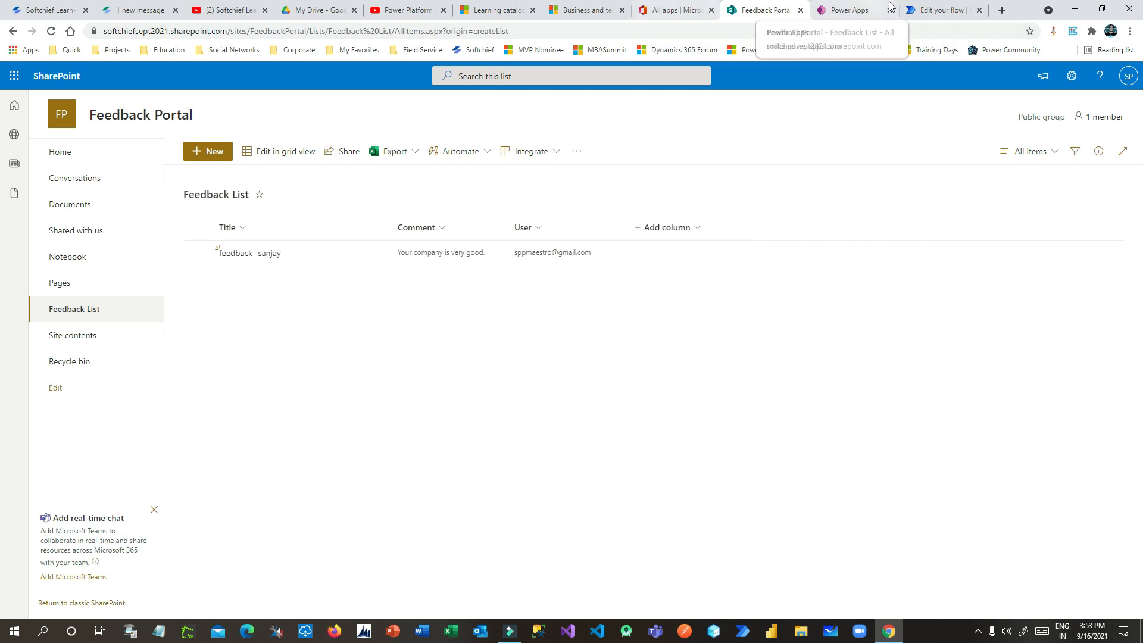
left_click(933, 10)
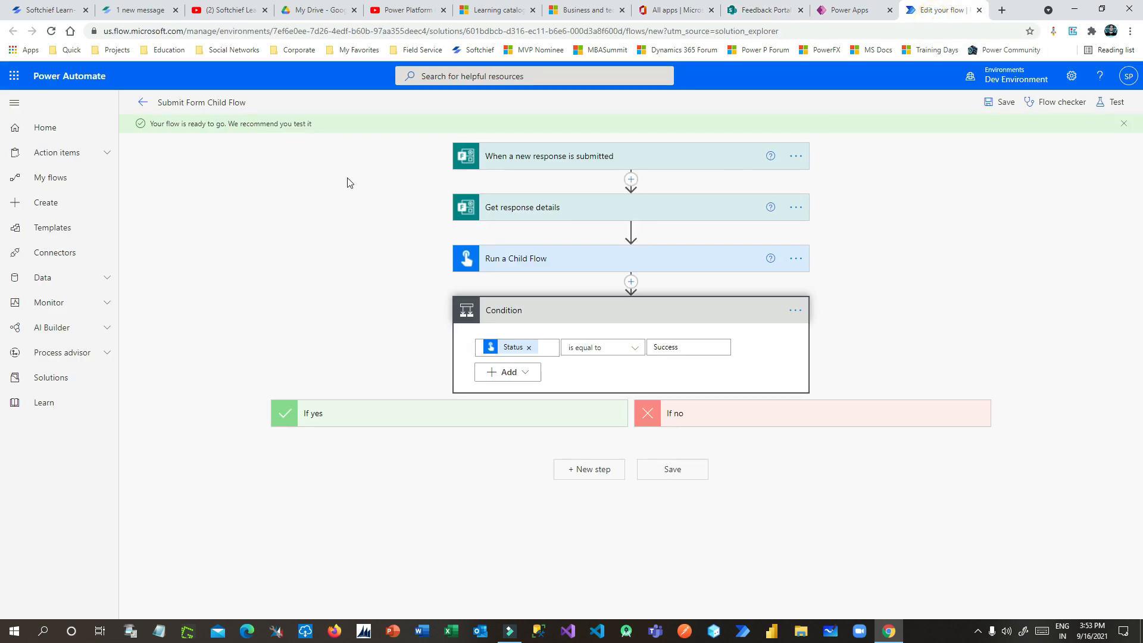
Exit the flow editor, confirm the latest Submit Form Child Flow run Succeeded, and reload the Feedback List
left_click(144, 103)
left_click(633, 142)
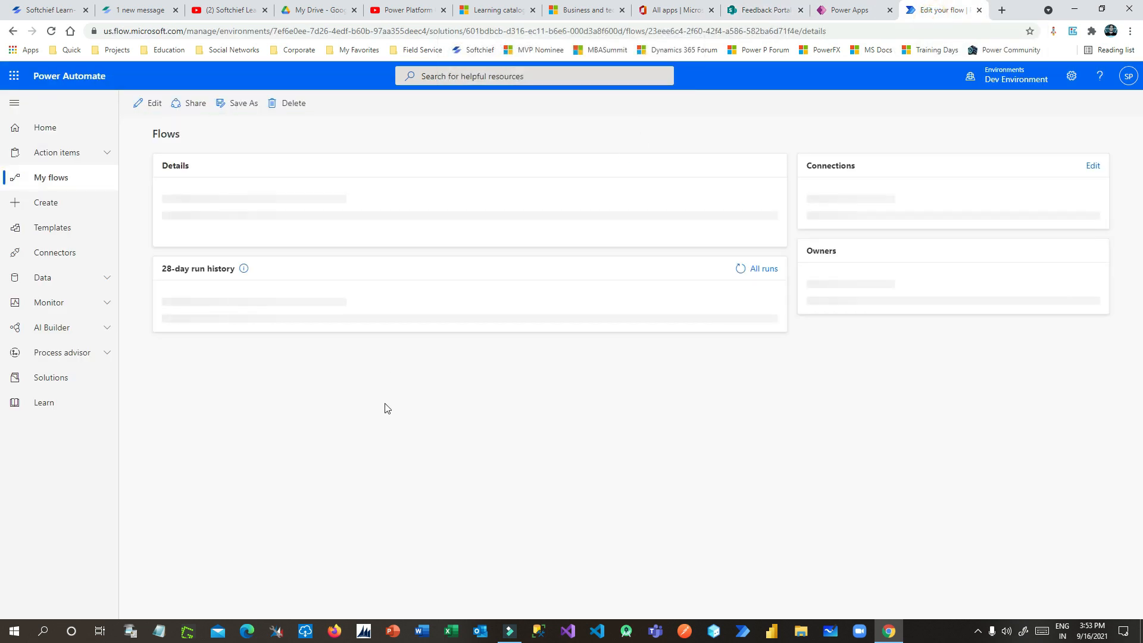
left_click_drag(700, 445, 664, 445)
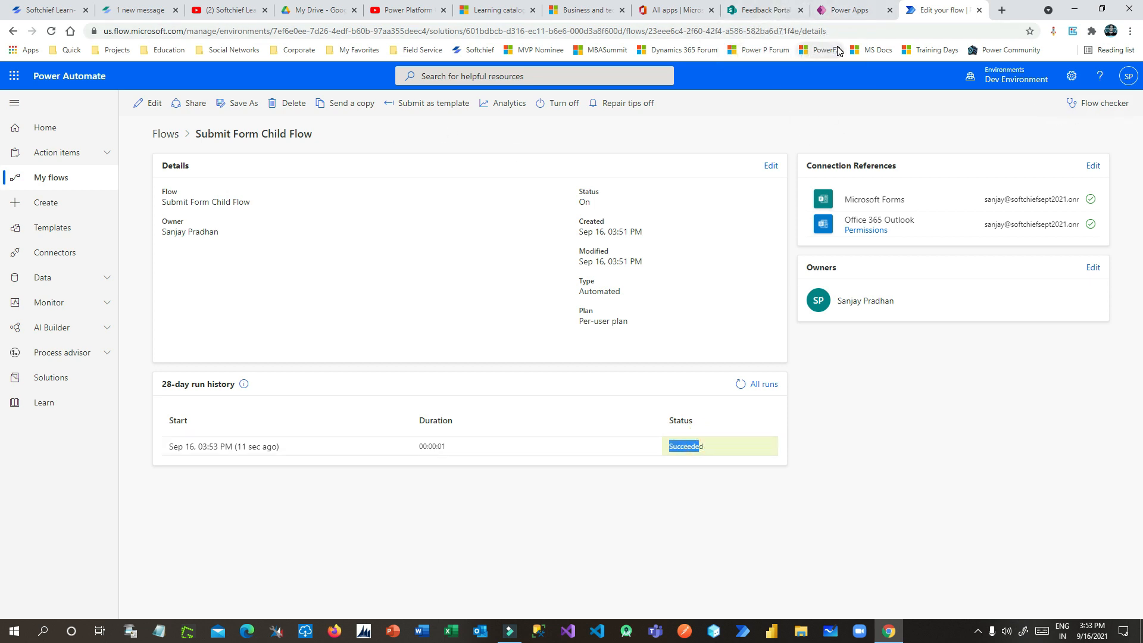
left_click(771, 11)
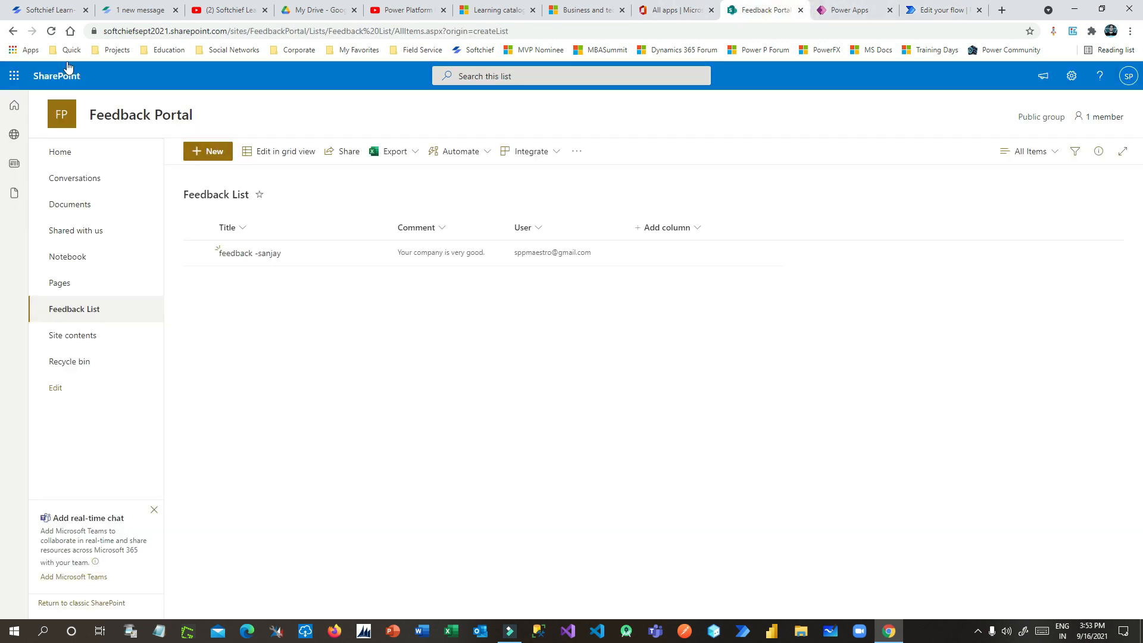
left_click(51, 31)
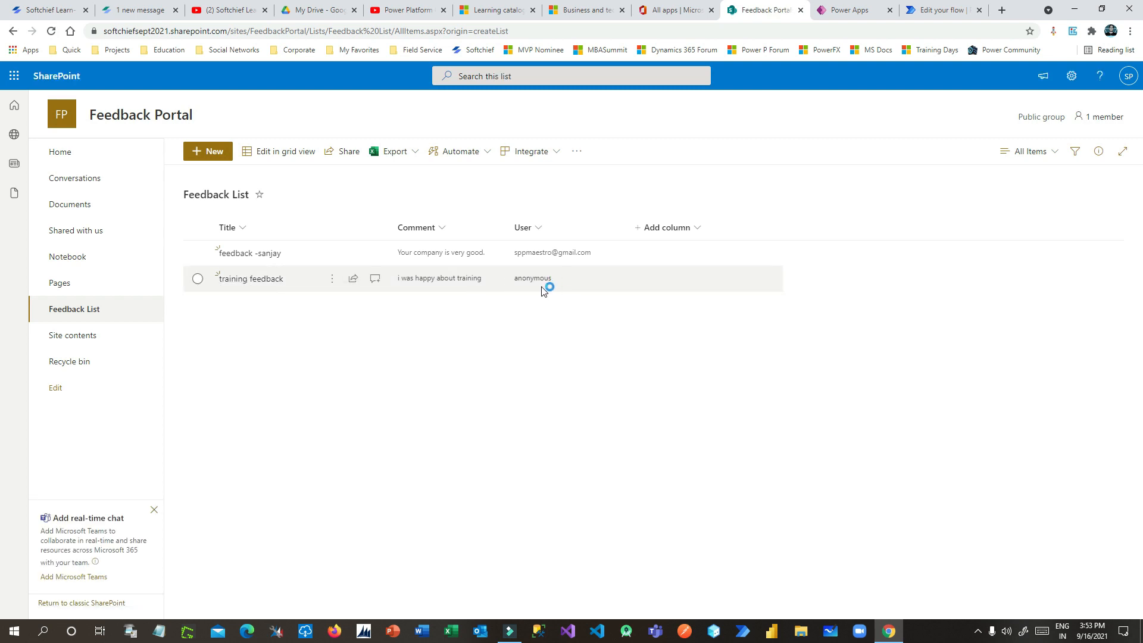
Select the new 'training feedback' item in the Feedback List, then return to the flow details
left_click(542, 289)
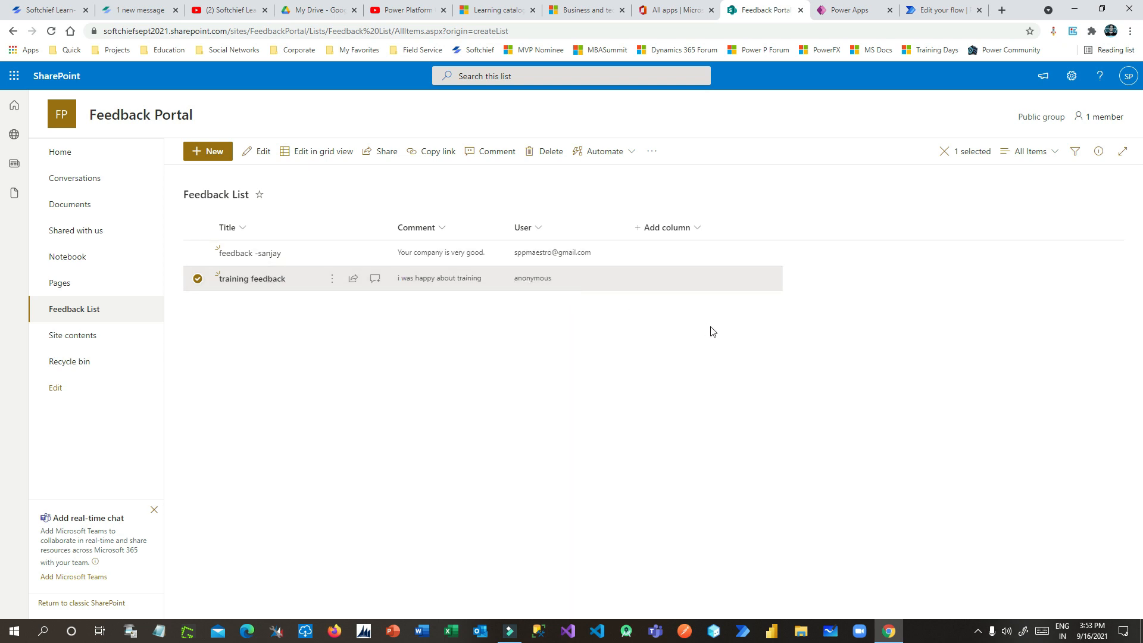
left_click(836, 11)
left_click(762, 10)
left_click(908, 12)
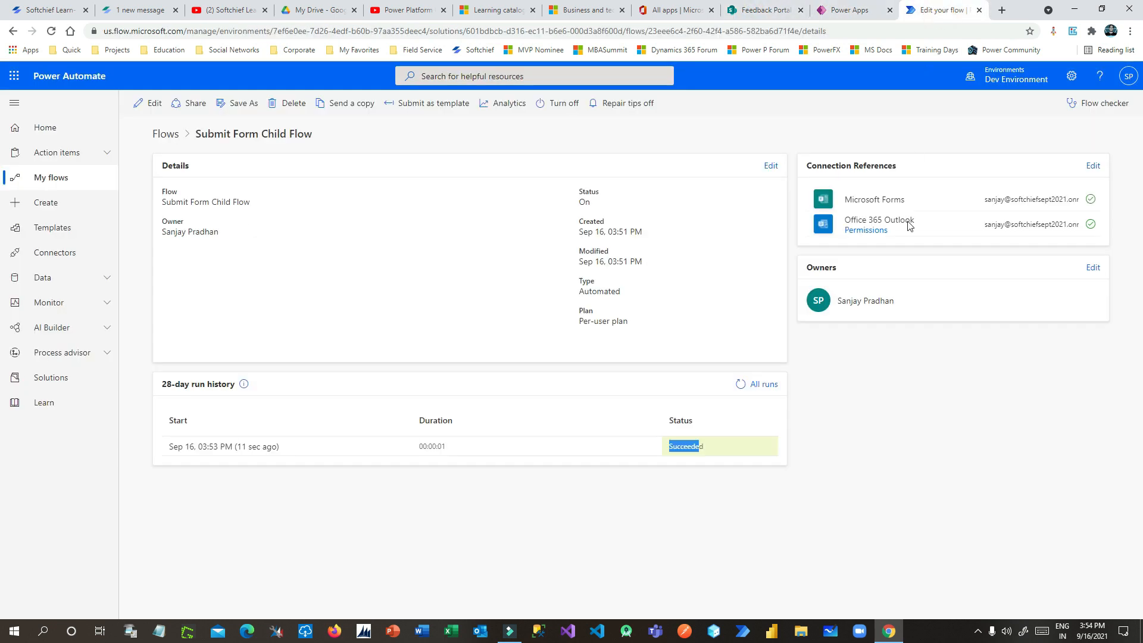
left_click(978, 10)
Tick Feedback Child Flow, Parent Flow for Outlook and Submit Form Child Flow in the solution
left_click(651, 378)
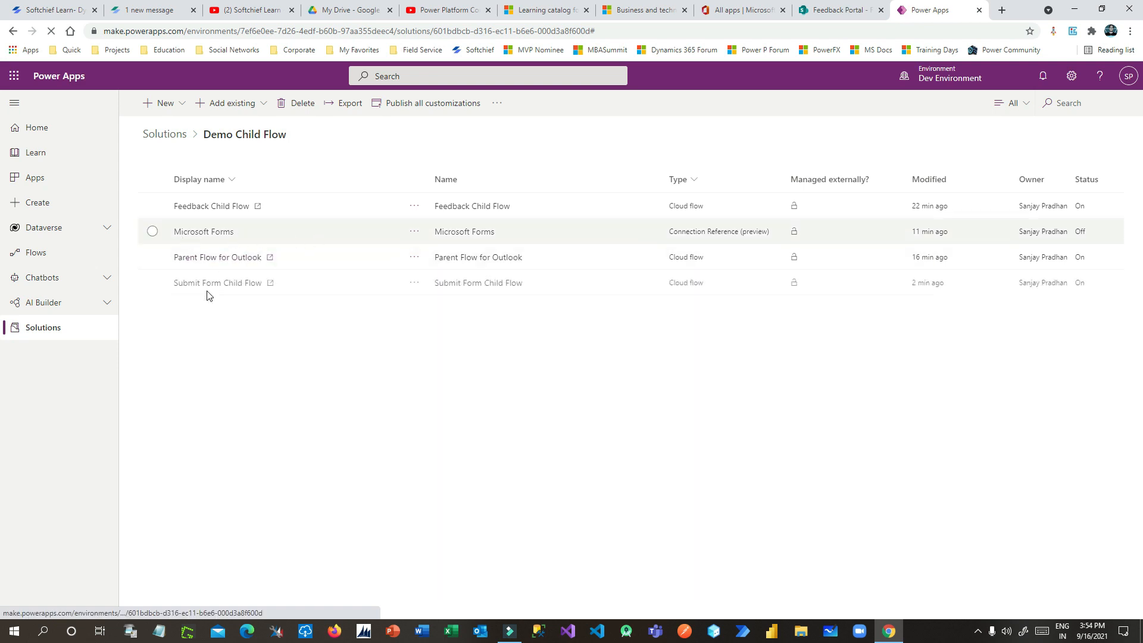
left_click(152, 205)
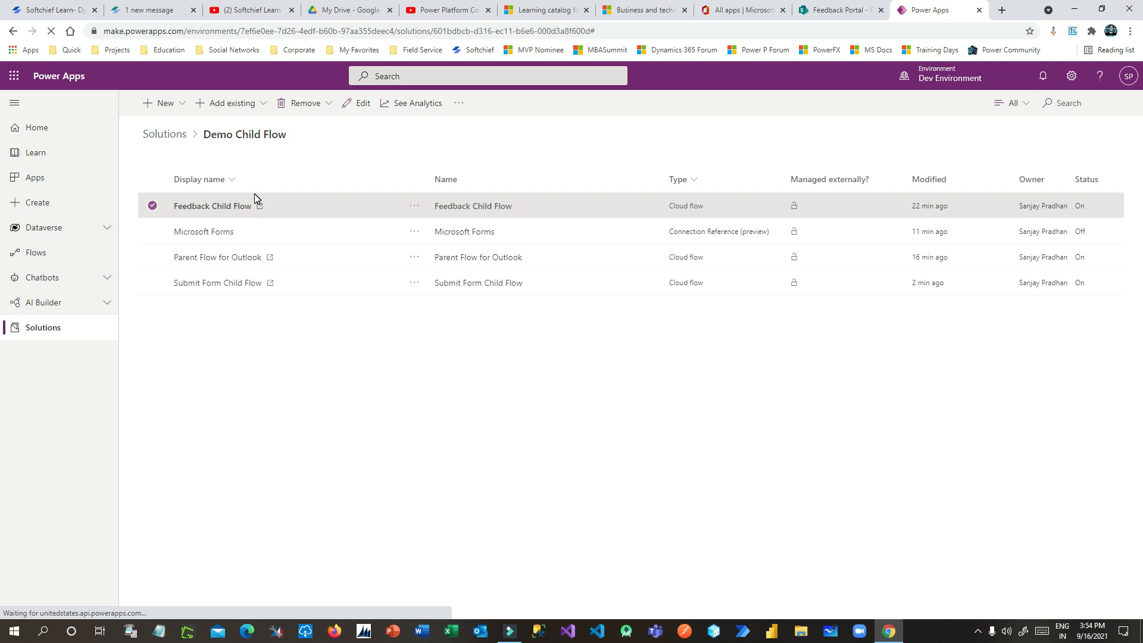
left_click(152, 257)
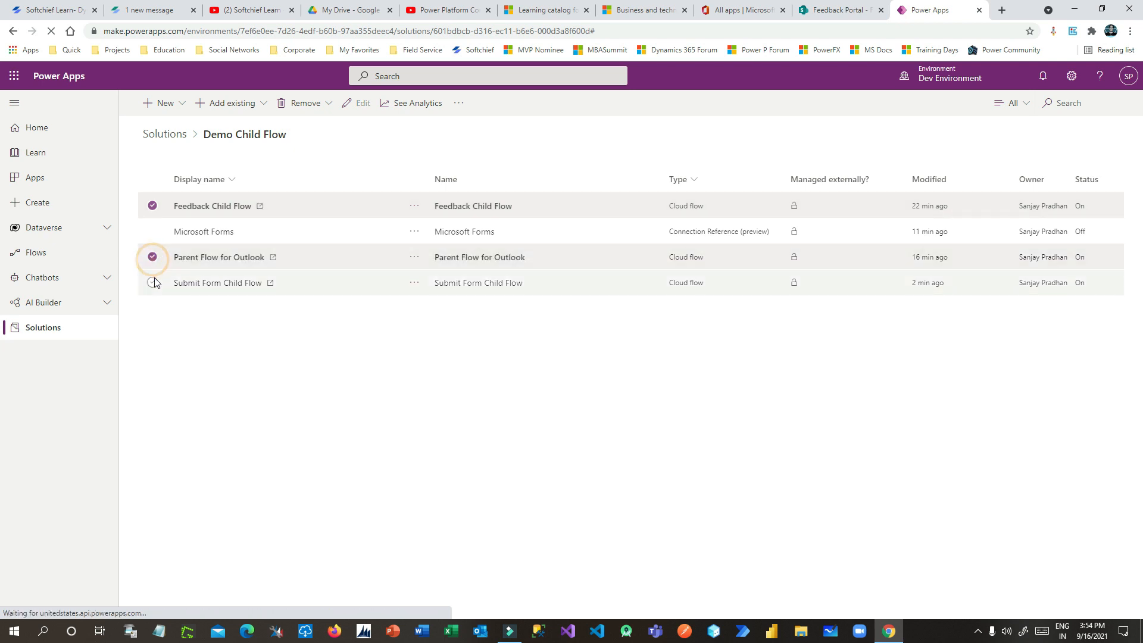
left_click(153, 284)
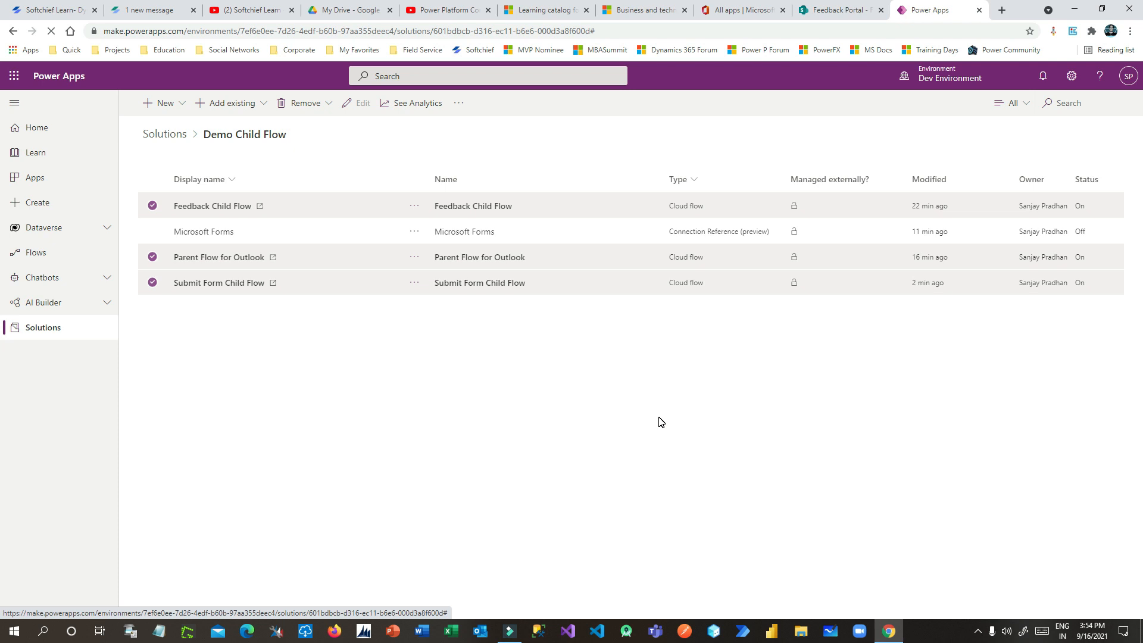
Close the Feedback Portal tab and return to the Demo Child Flow solution
left_click(824, 11)
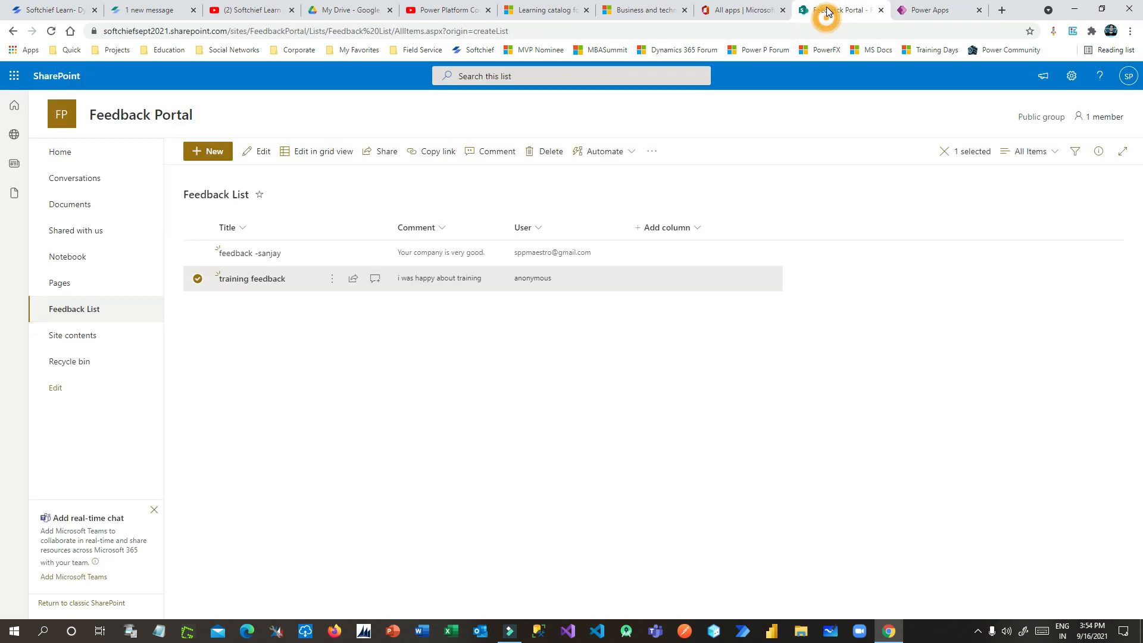
left_click(881, 11)
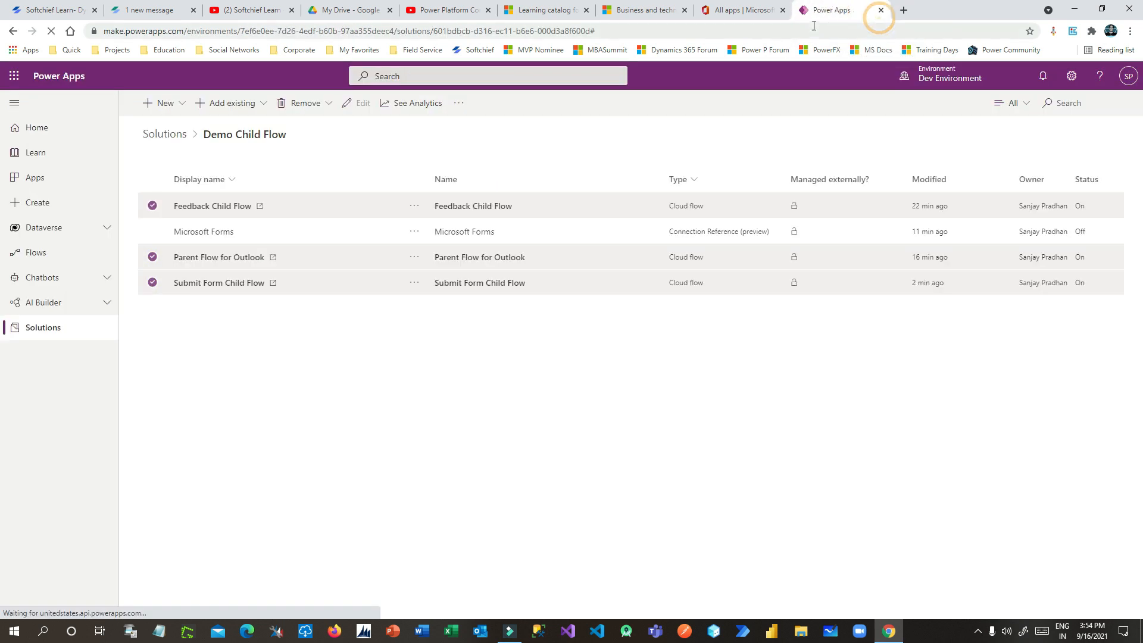
left_click(749, 10)
left_click(831, 15)
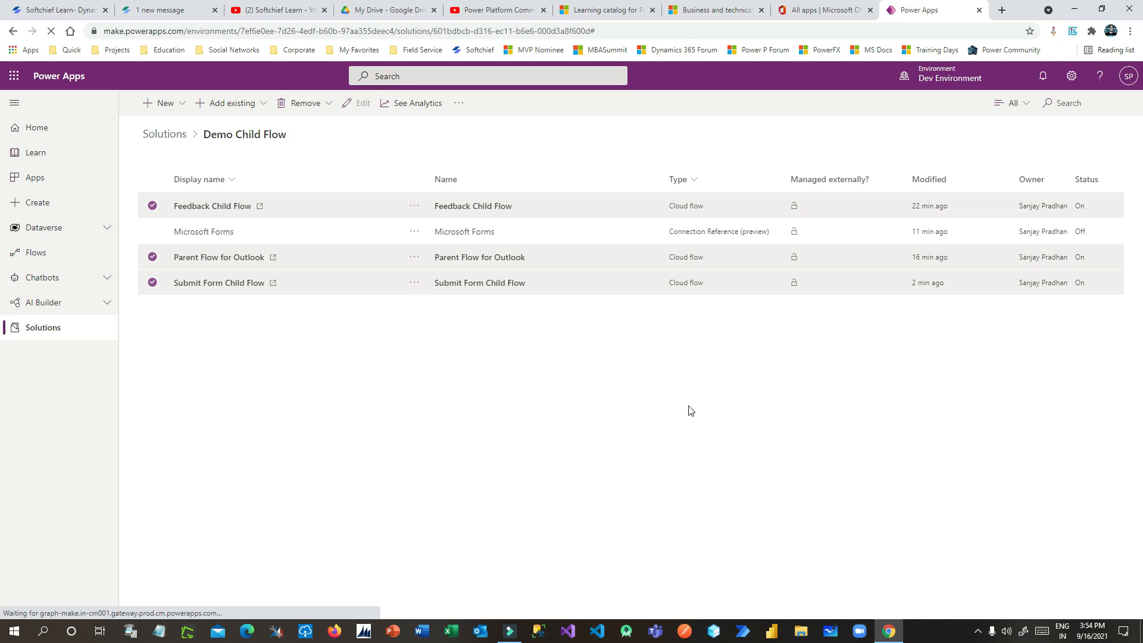
left_click(821, 10)
left_click(913, 11)
left_click(472, 350)
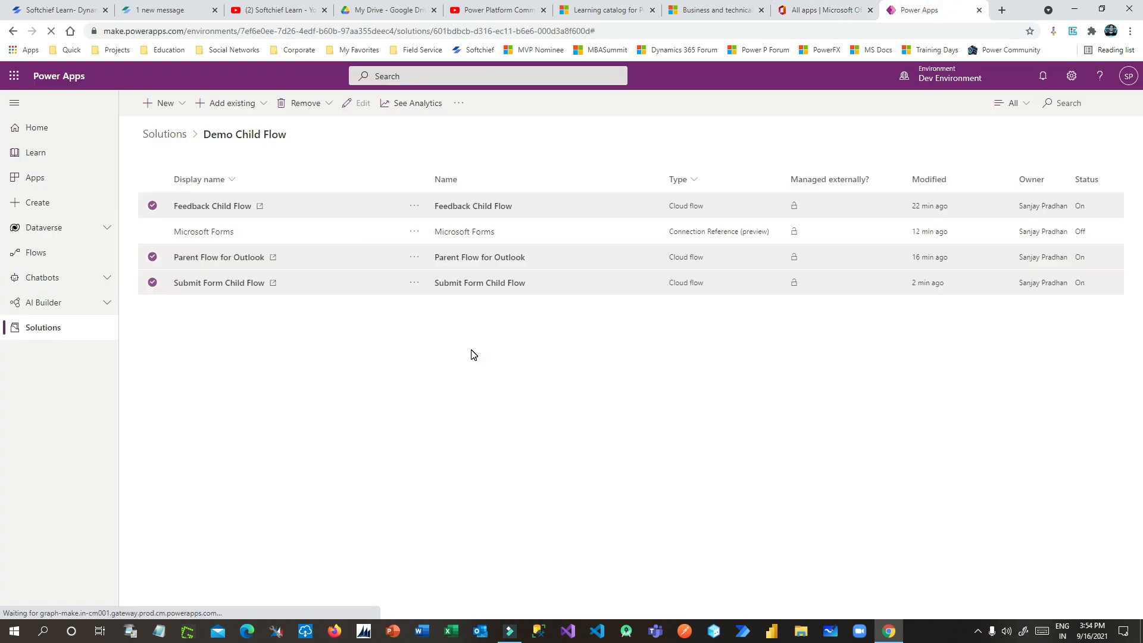